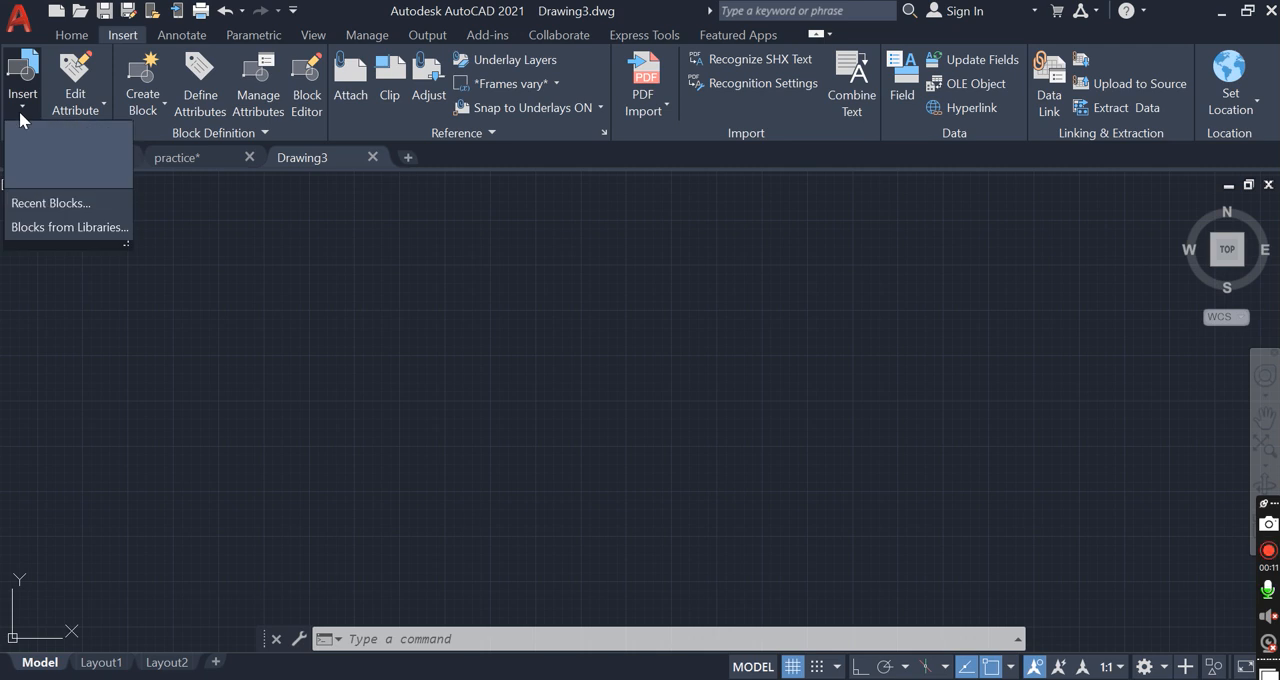
{"action": "left_click", "coordinate": [20, 113]}
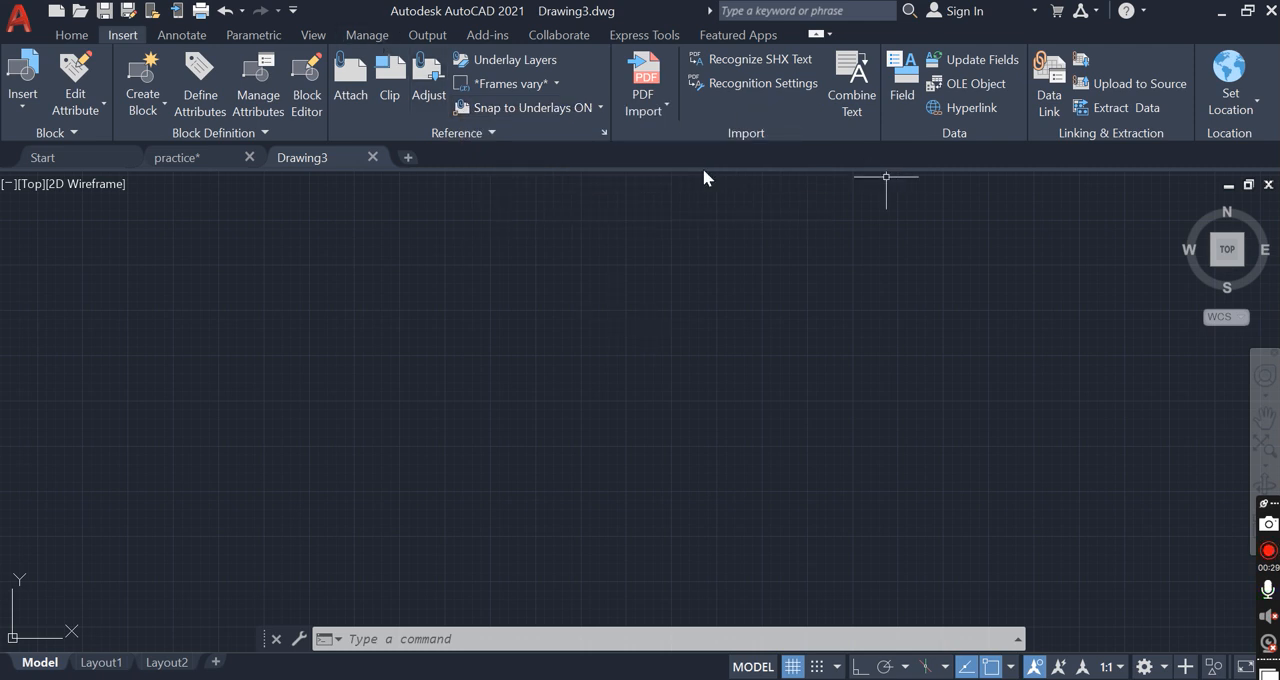
{"action": "left_click", "coordinate": [194, 40]}
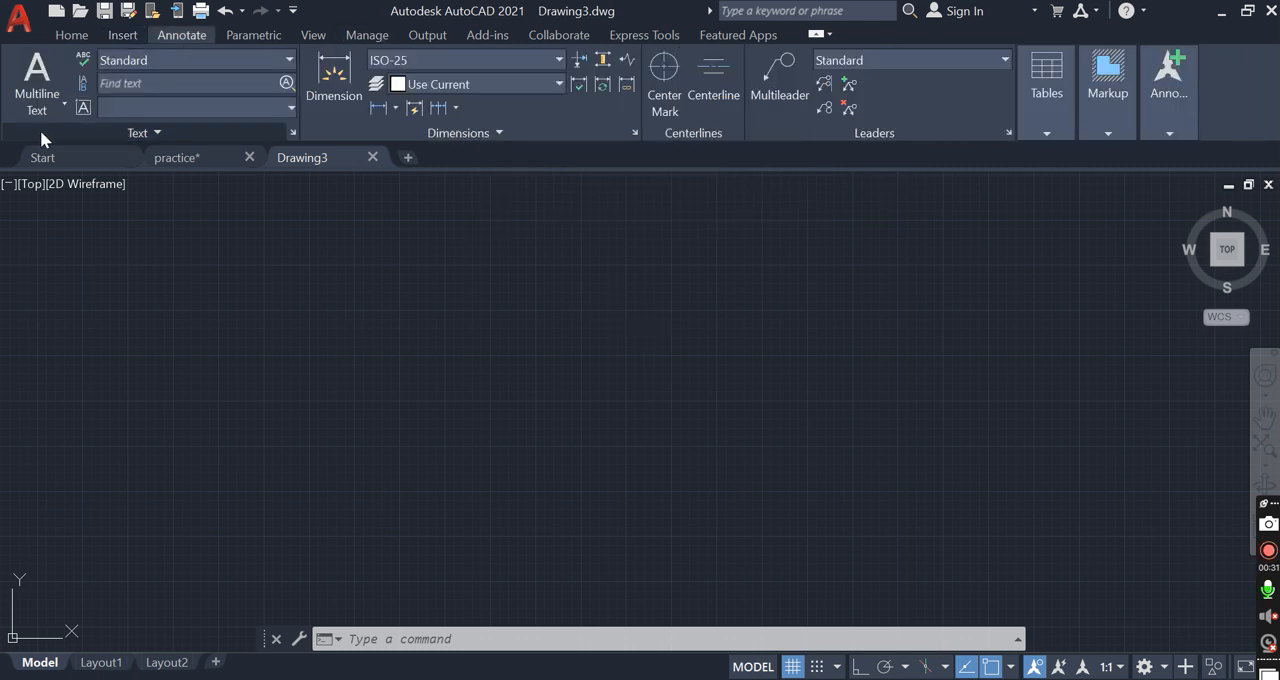
Draw a rectangle about 718 units wide in the empty drawing area
{"action": "left_click", "coordinate": [272, 34]}
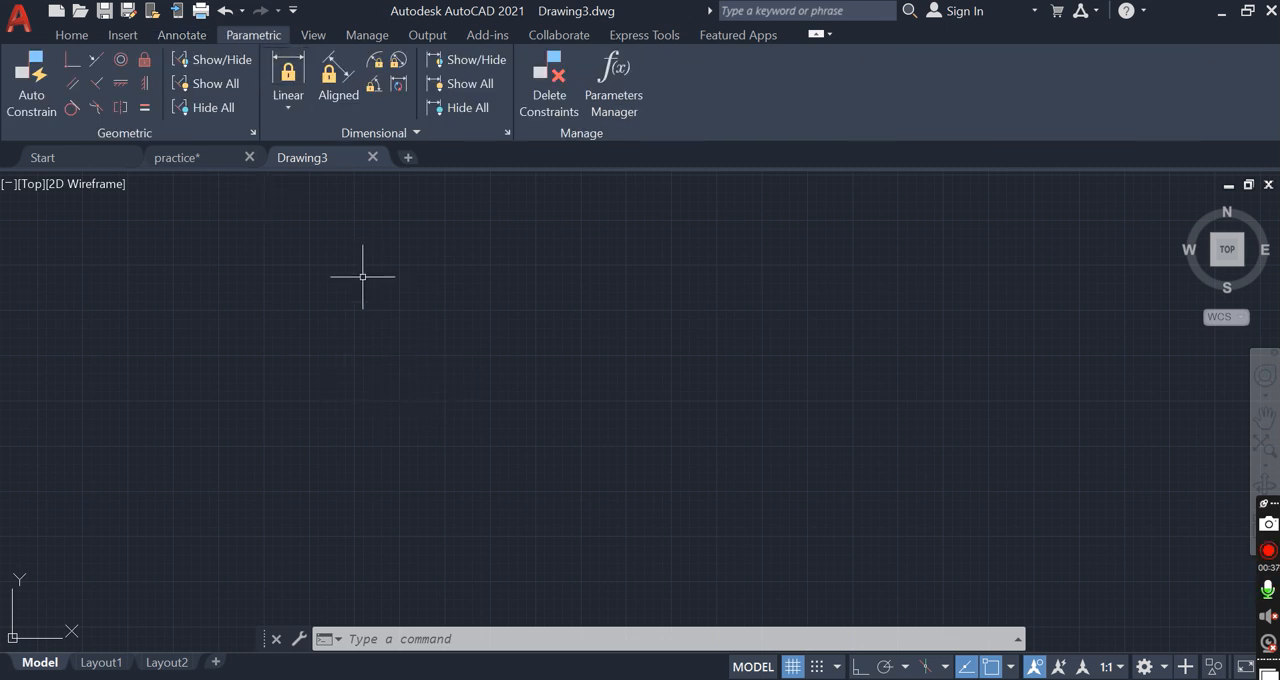
{"action": "type", "text": "rec"}
{"action": "key", "text": "Return"}
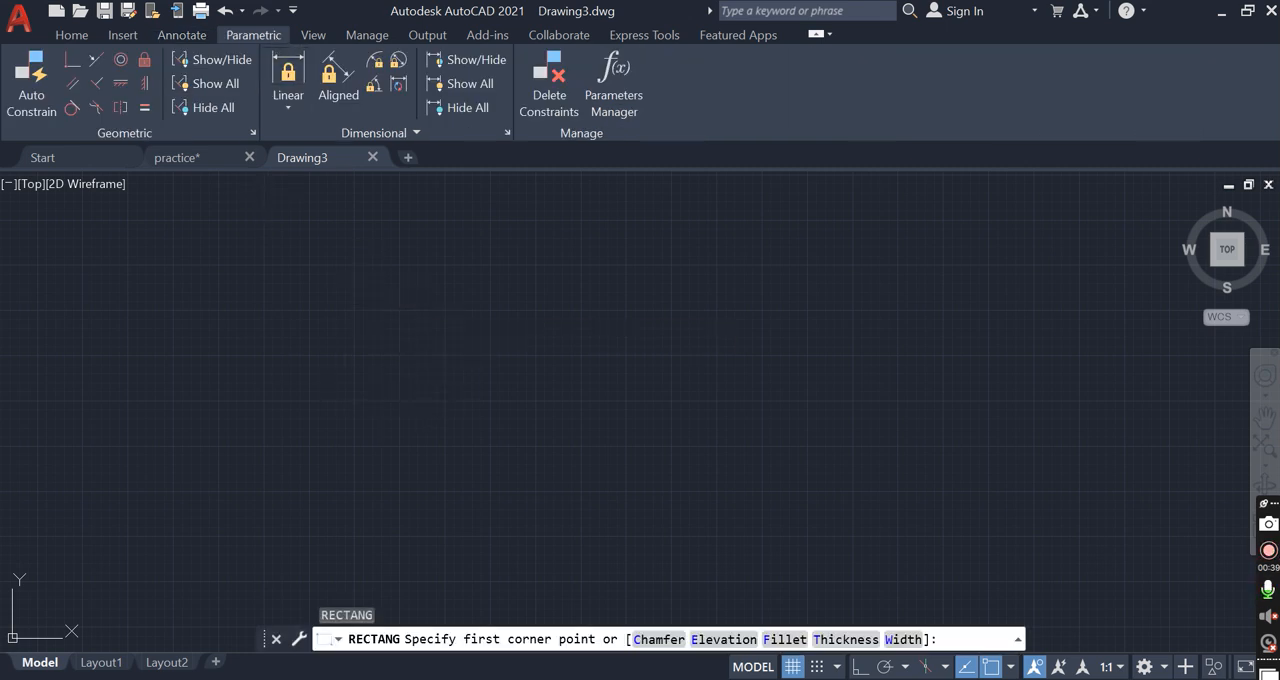
{"action": "left_click", "coordinate": [389, 305]}
{"action": "left_click", "coordinate": [519, 417]}
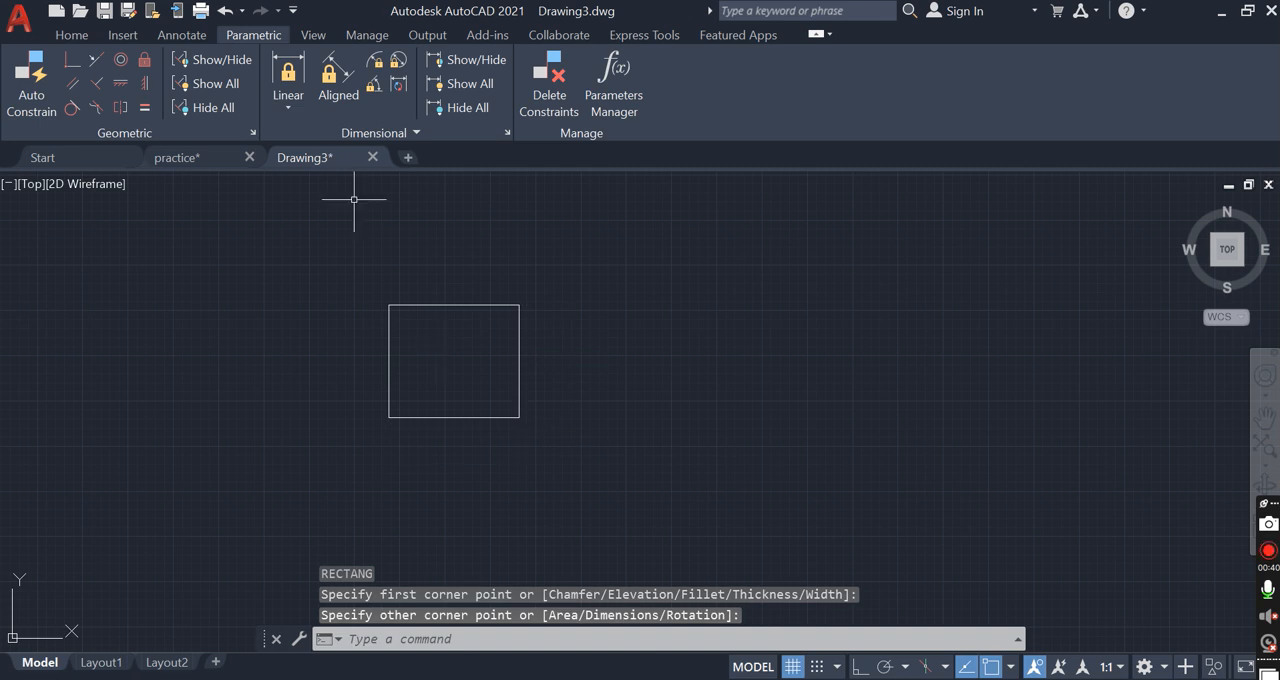
Apply a Linear dimensional constraint between the rectangle's two upper corners, placed above the top edge, and set it to 670
{"action": "left_click", "coordinate": [290, 100]}
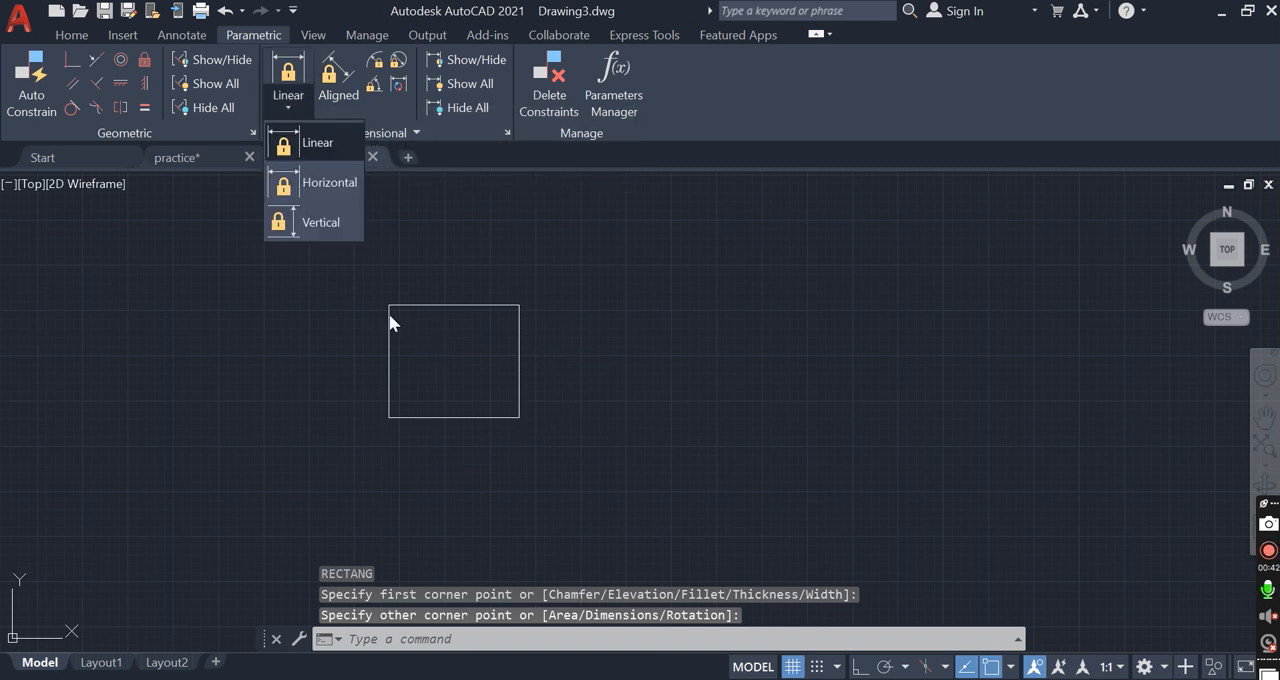
{"action": "left_click", "coordinate": [318, 143]}
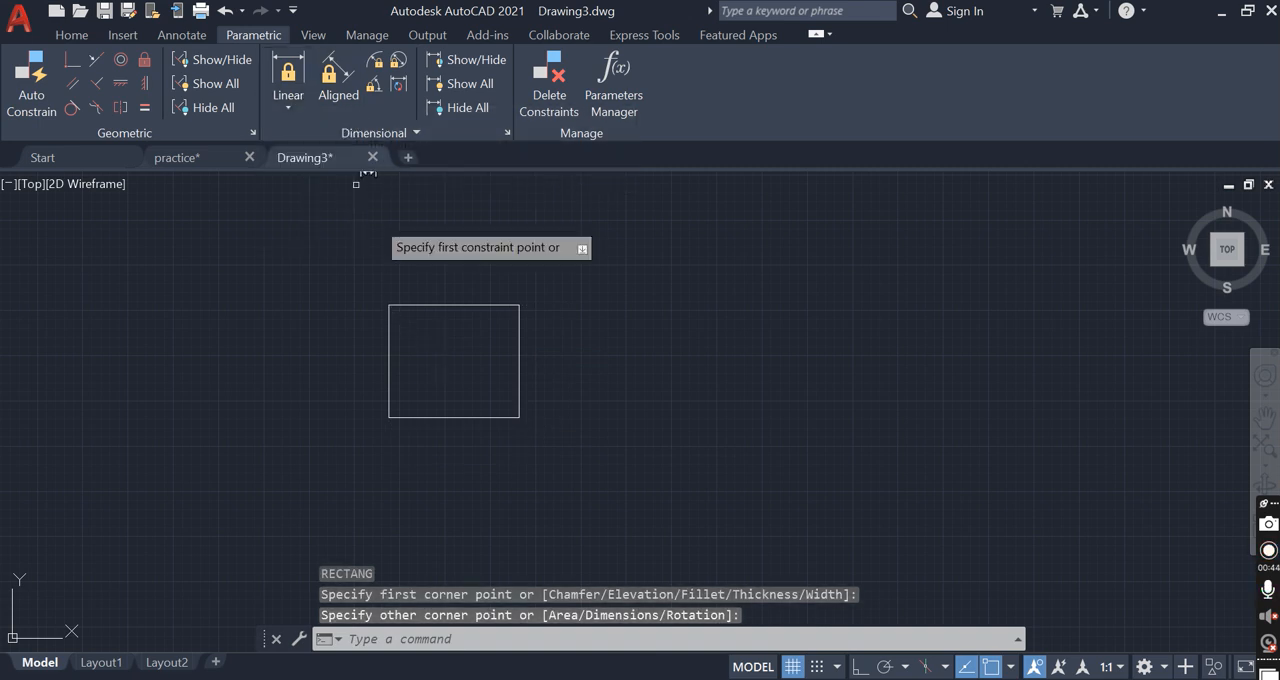
{"action": "left_click", "coordinate": [389, 305]}
{"action": "left_click", "coordinate": [518, 305]}
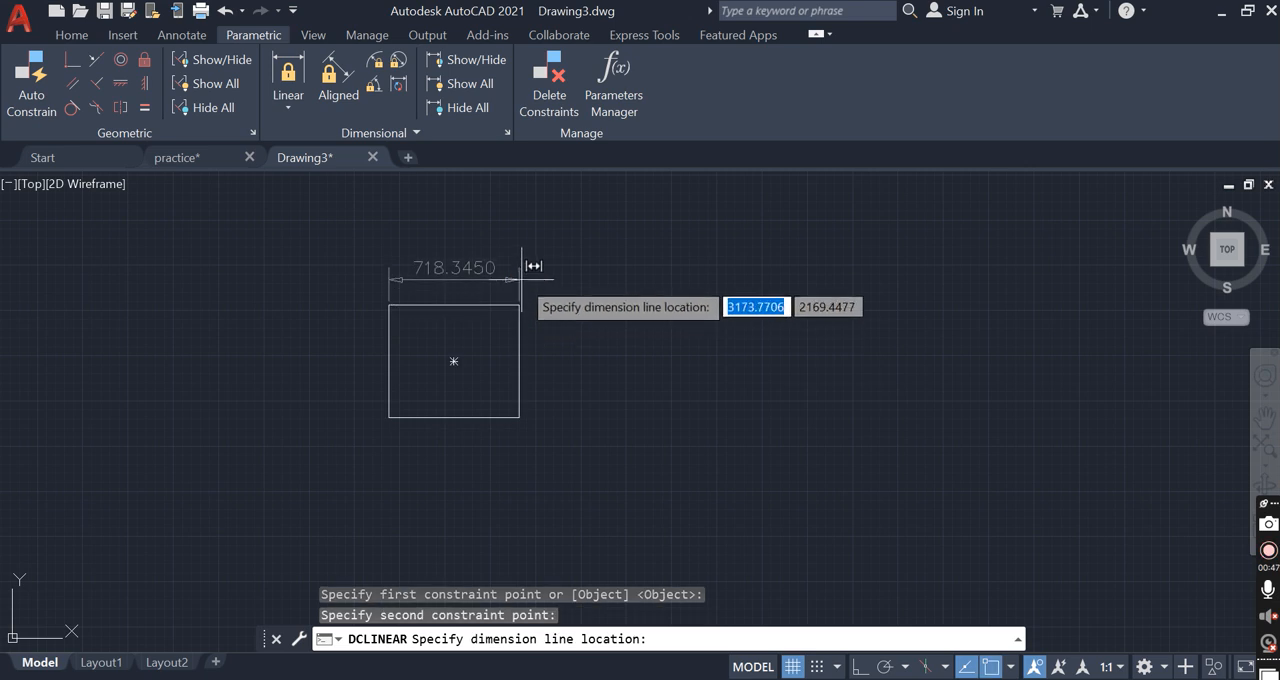
{"action": "left_click", "coordinate": [449, 263]}
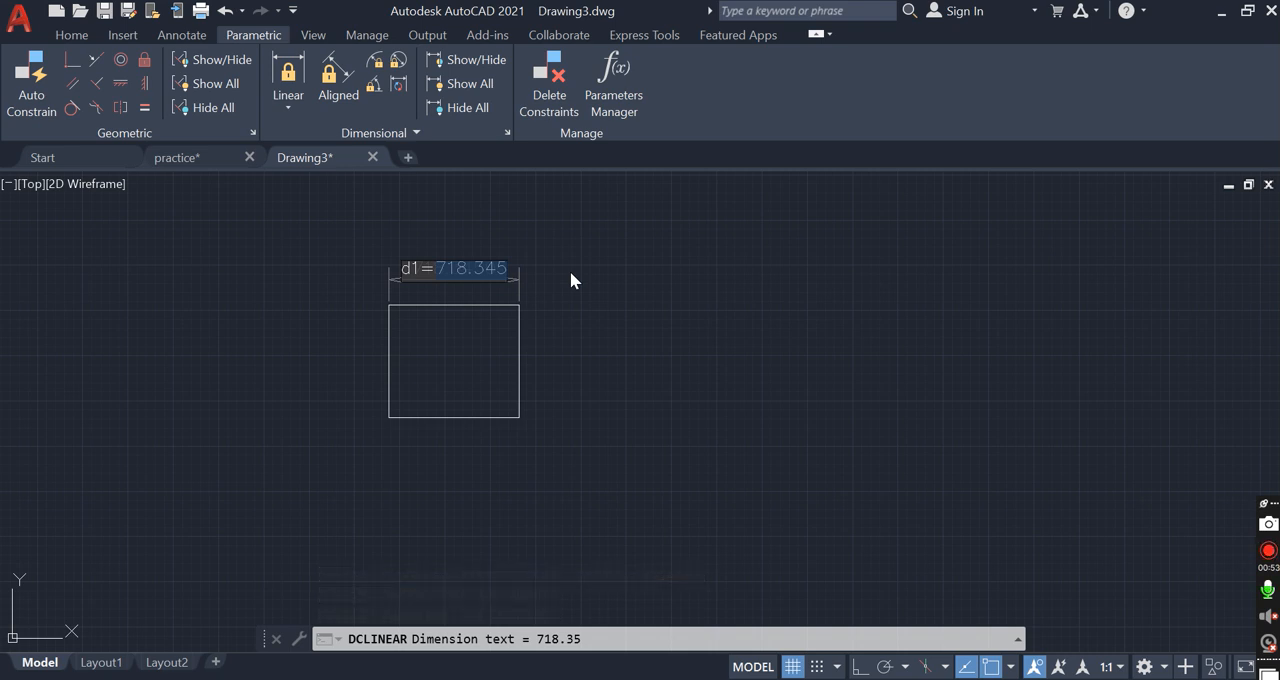
{"action": "type", "text": "670"}
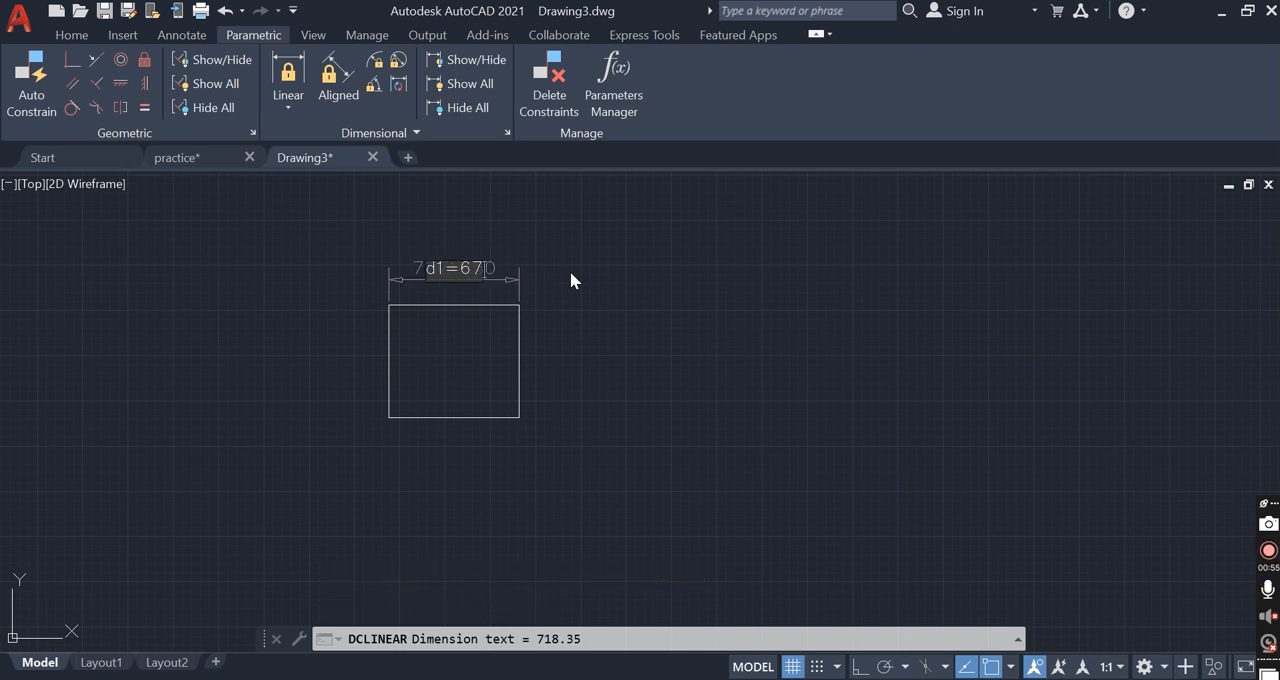
{"action": "key", "text": "Return"}
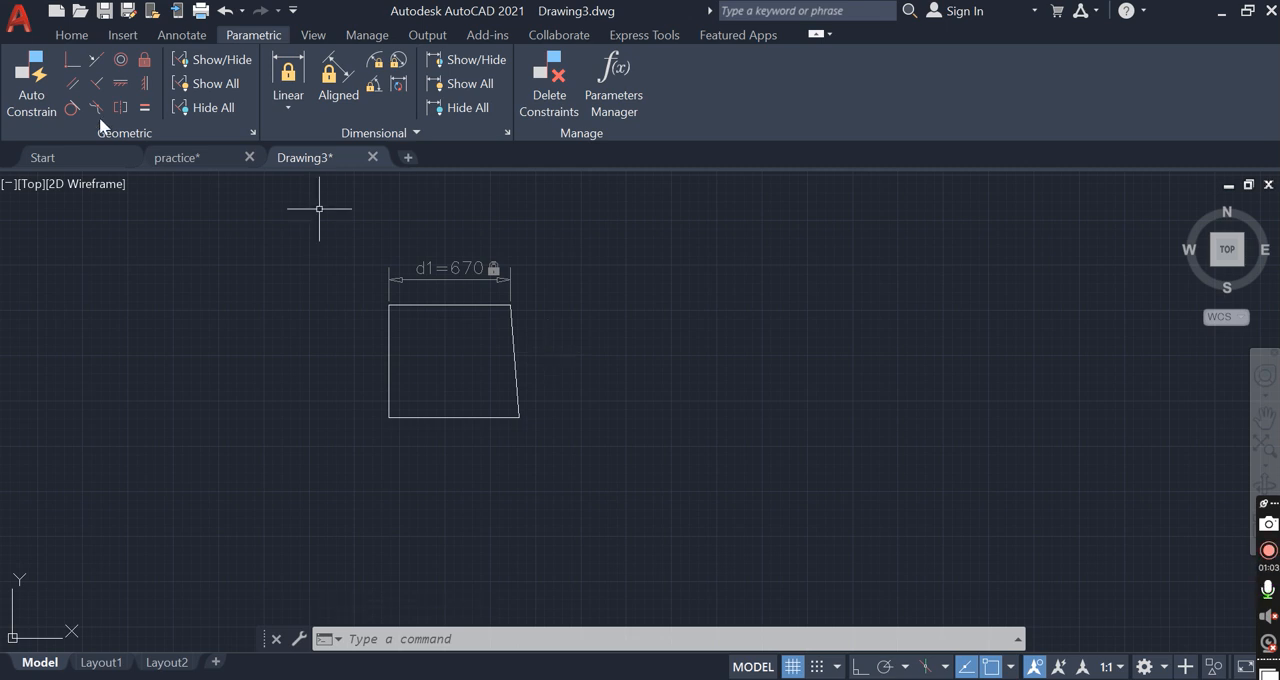
Add a regular linear dimension between the shape's two lower corners, placed below the bottom edge
{"action": "left_click", "coordinate": [90, 36]}
{"action": "left_click", "coordinate": [474, 59]}
{"action": "left_click", "coordinate": [389, 417]}
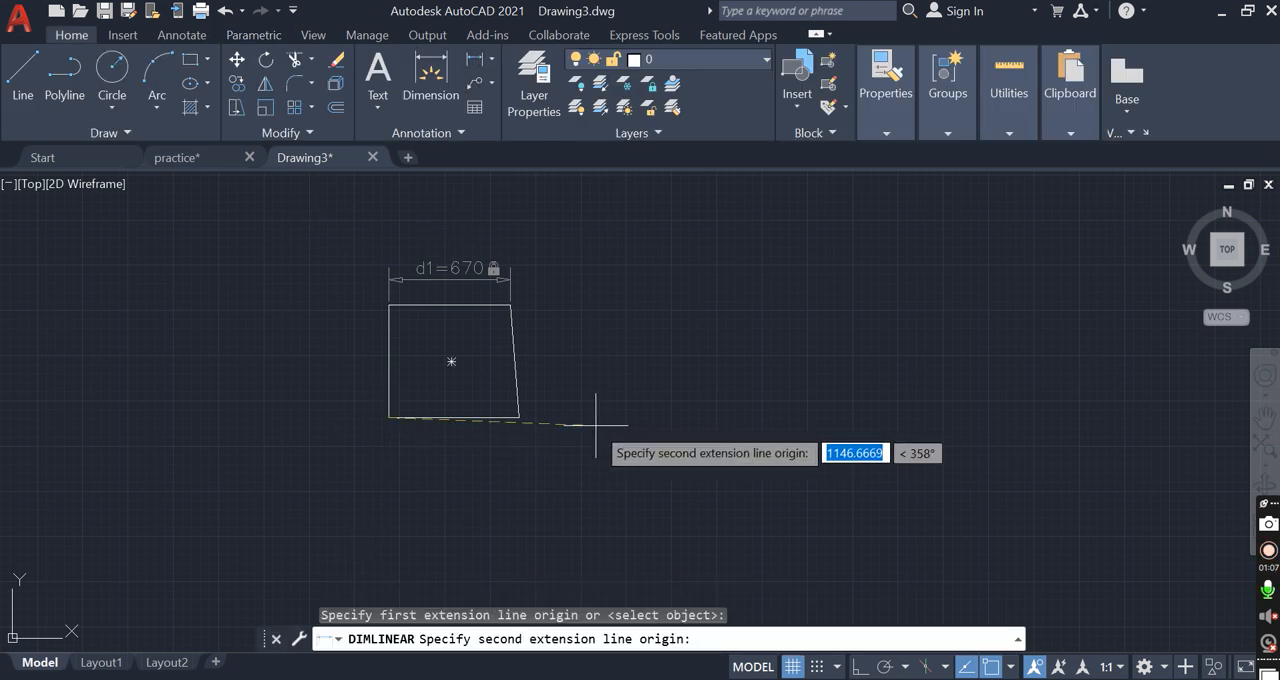
{"action": "left_click", "coordinate": [519, 417]}
{"action": "left_click", "coordinate": [460, 455]}
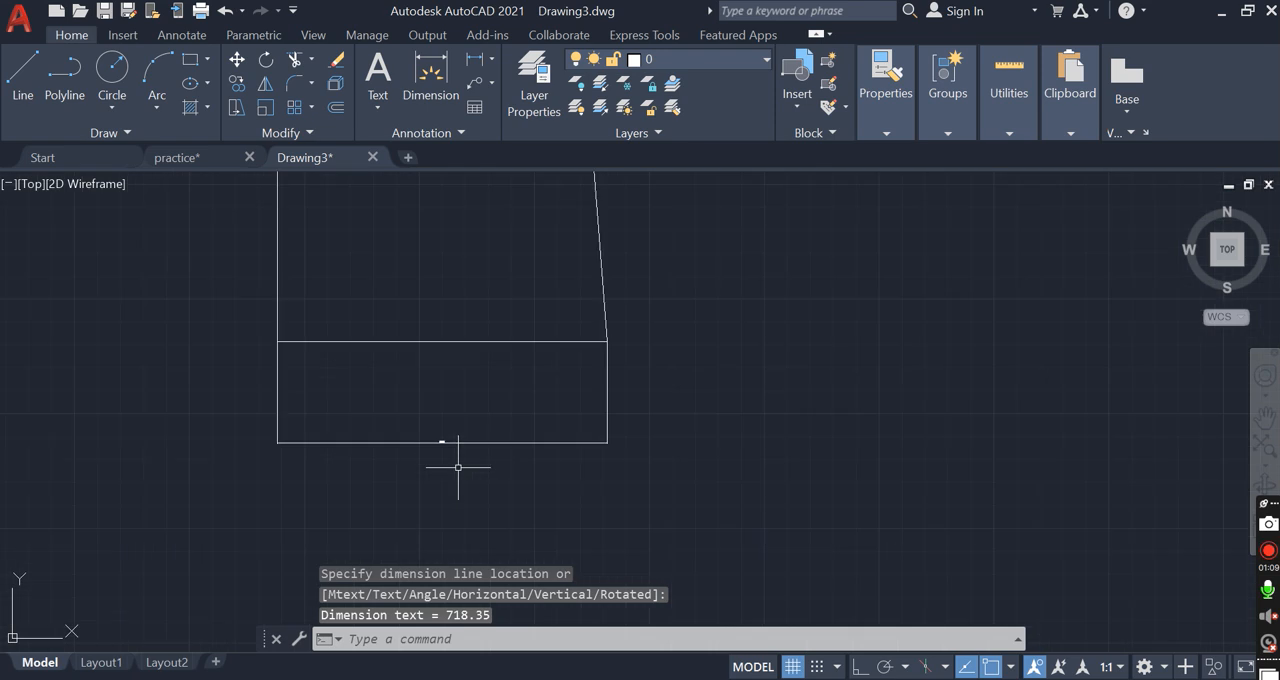
Edit the bottom dimension's text to add 700 on a line above the measured value, and leave text editing
{"action": "scroll", "coordinate": [459, 452], "scroll_direction": "up", "scroll_amount": 2}
{"action": "left_click", "coordinate": [397, 412]}
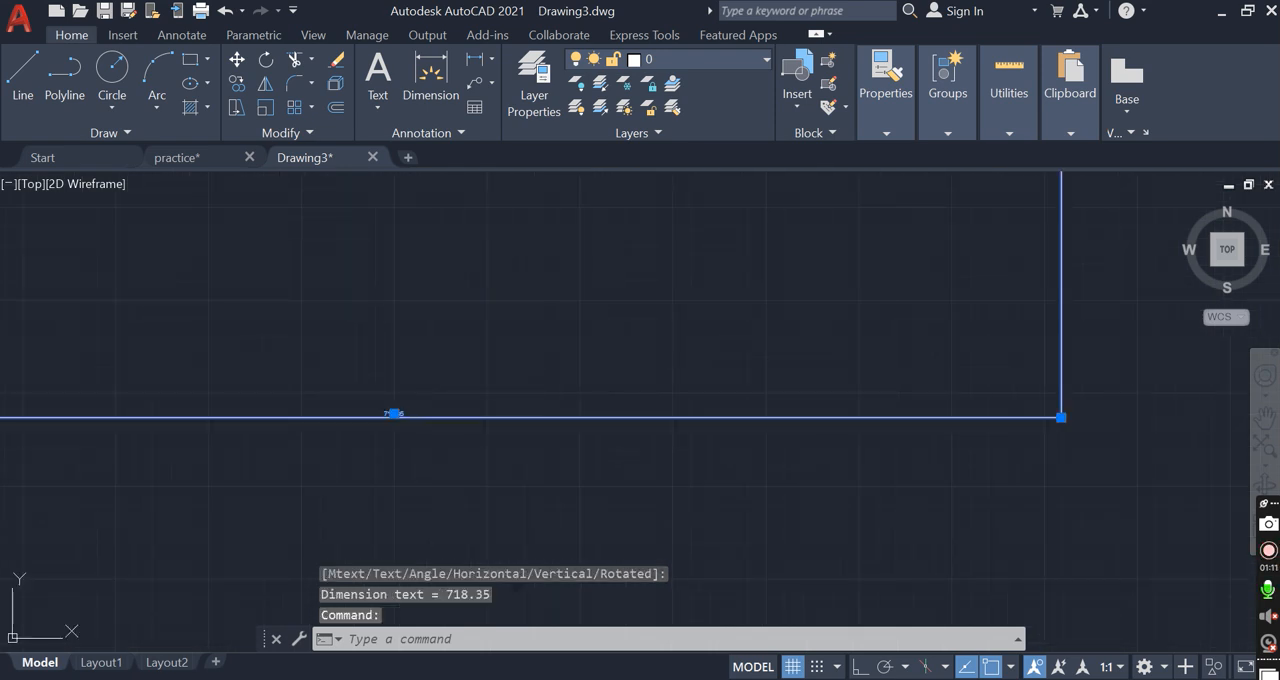
{"action": "double_click", "coordinate": [395, 413]}
{"action": "type", "text": "700"}
{"action": "key", "text": "Return"}
{"action": "left_click", "coordinate": [578, 387]}
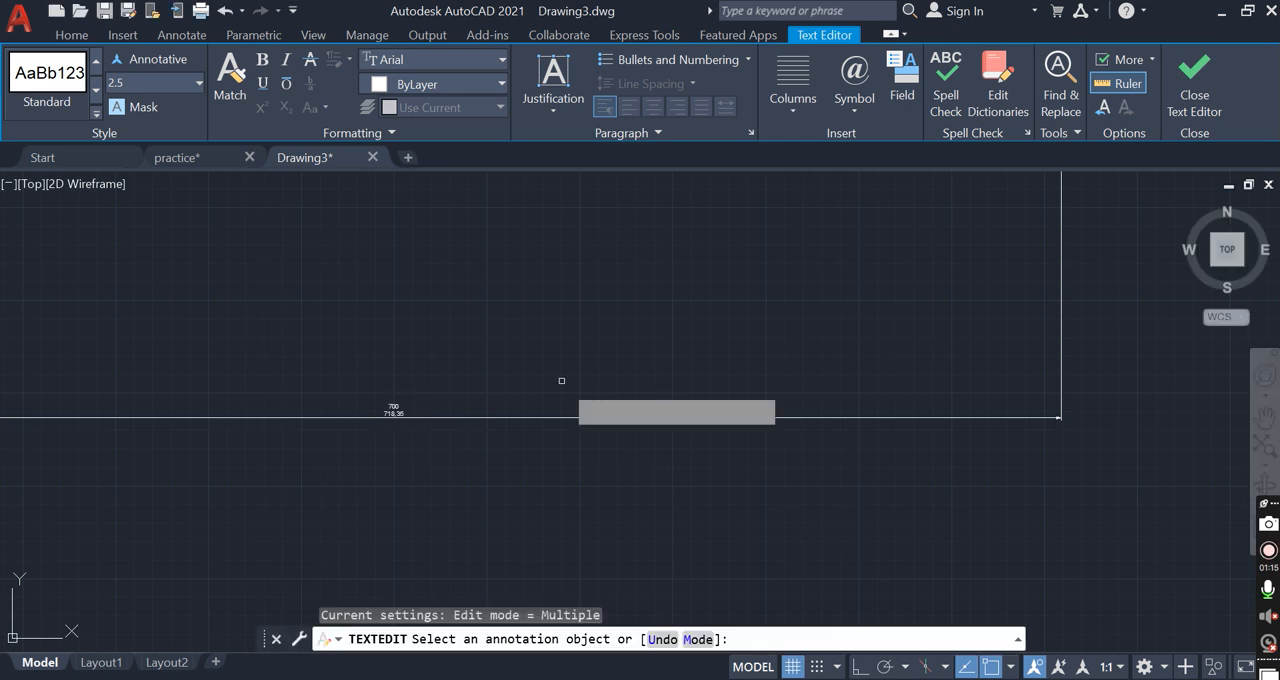
{"action": "scroll", "coordinate": [577, 387], "scroll_direction": "down", "scroll_amount": 8}
{"action": "scroll", "coordinate": [614, 277], "scroll_direction": "down", "scroll_amount": 4}
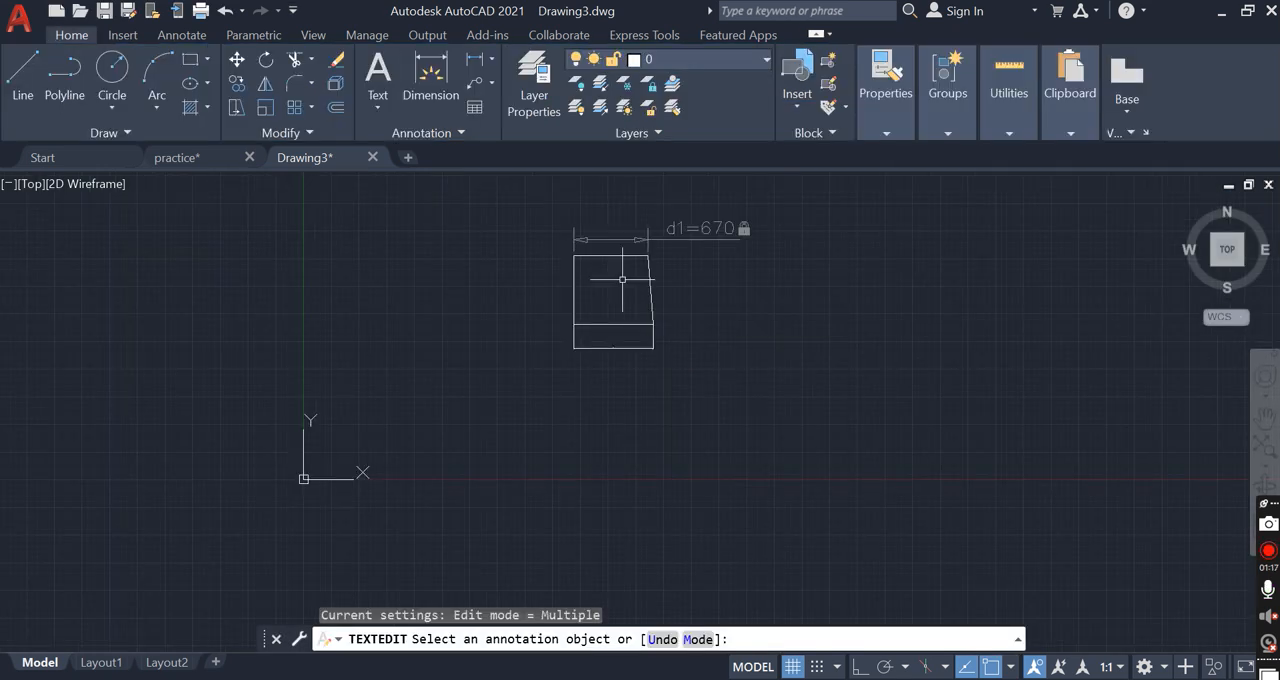
{"action": "key", "text": "Escape"}
Draw two separate single-segment polylines beside the shape's slanted edge: a steep one, and a shorter one starting at its lower end
{"action": "scroll", "coordinate": [614, 245], "scroll_direction": "up", "scroll_amount": 6}
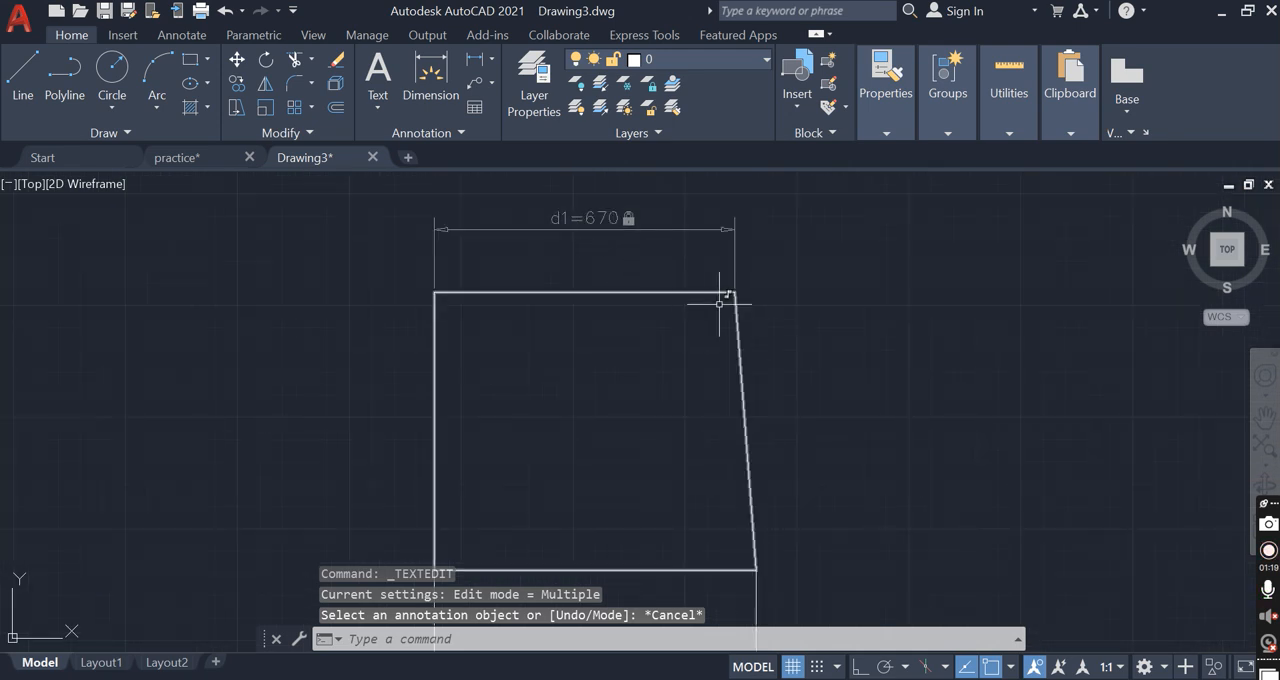
{"action": "left_click", "coordinate": [253, 35]}
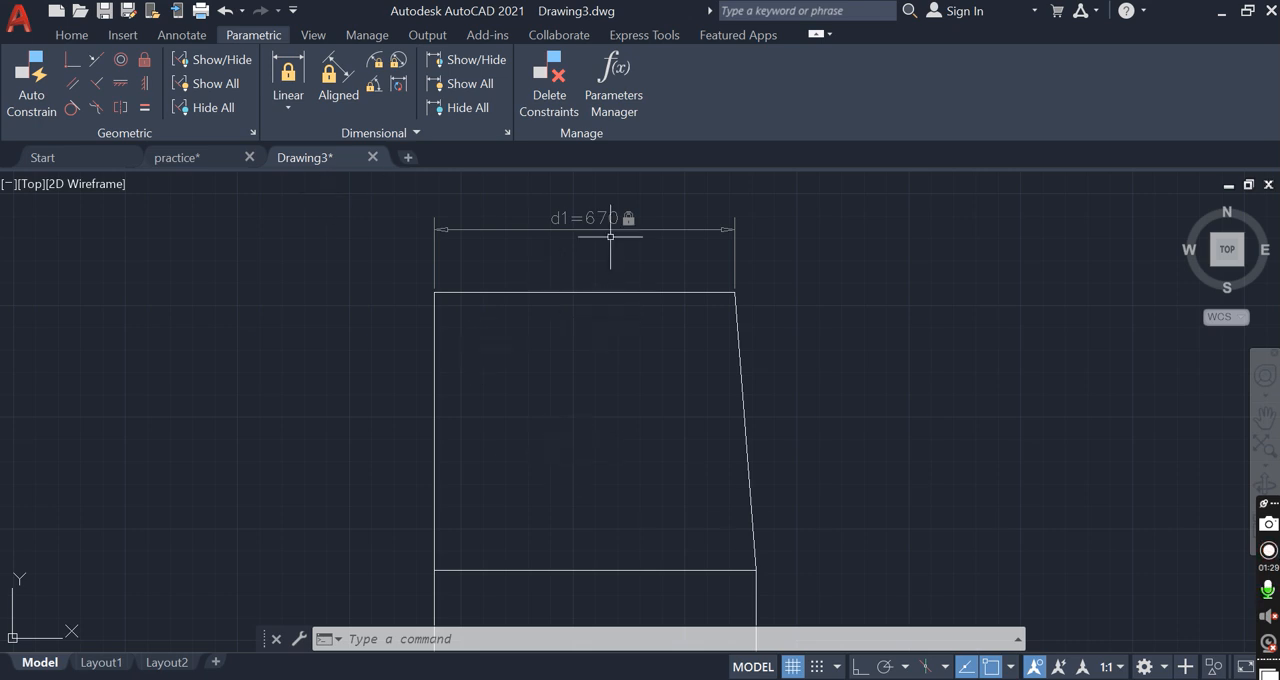
{"action": "scroll", "coordinate": [756, 445], "scroll_direction": "down", "scroll_amount": 4}
{"action": "scroll", "coordinate": [830, 445], "scroll_direction": "up", "scroll_amount": 4}
{"action": "middle_click_drag", "start_coordinate": [768, 445], "coordinate": [753, 445]}
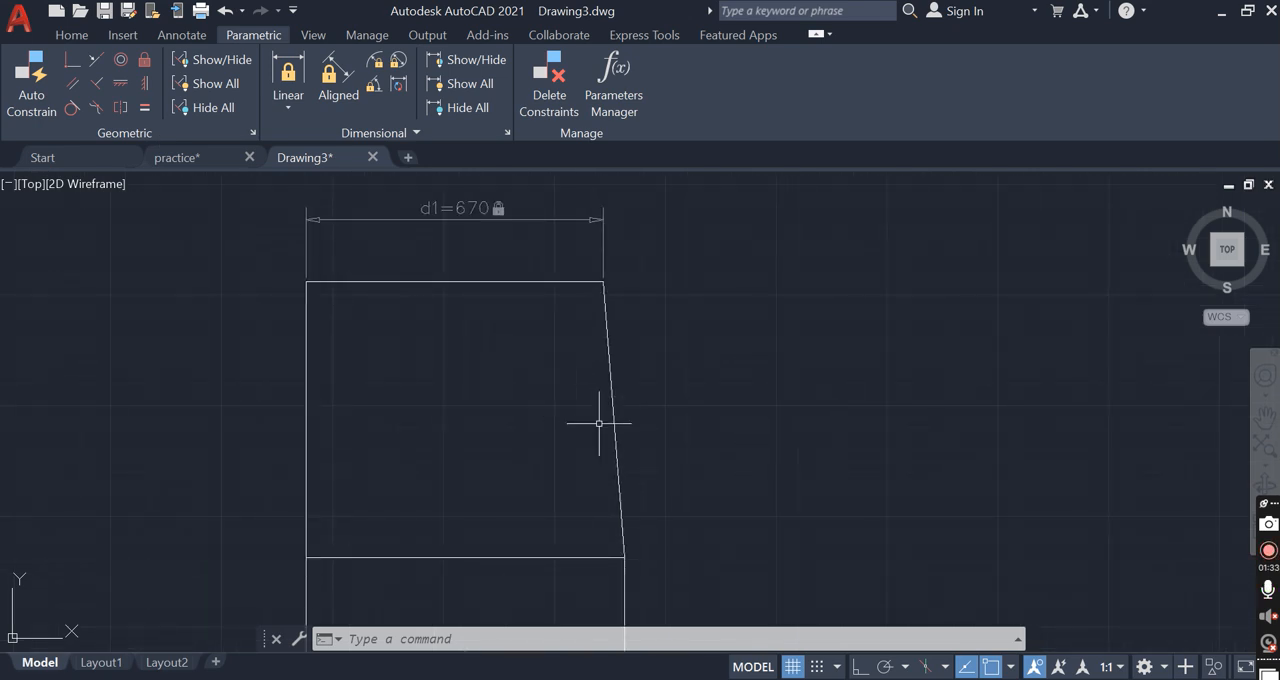
{"action": "type", "text": "pl"}
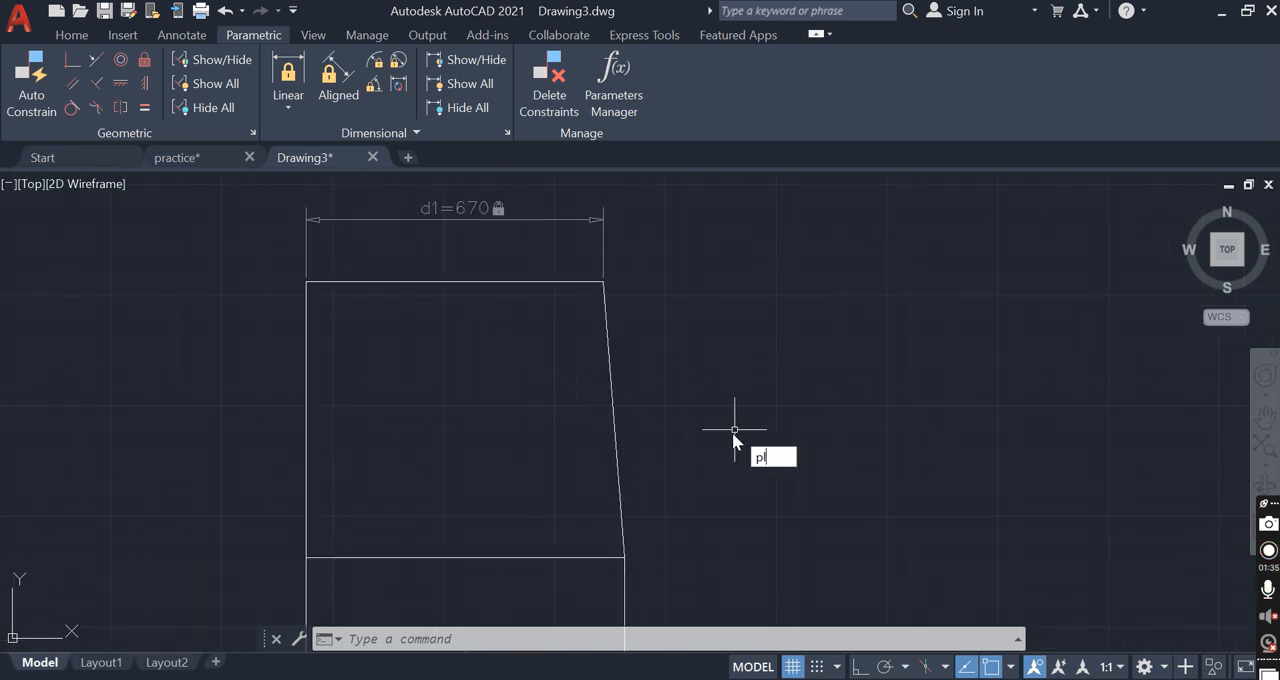
{"action": "key", "text": "Return"}
{"action": "left_click", "coordinate": [679, 305]}
{"action": "left_click", "coordinate": [697, 400]}
{"action": "key", "text": "Return"}
{"action": "key", "text": "Return"}
{"action": "left_click", "coordinate": [697, 400]}
{"action": "left_click", "coordinate": [729, 355]}
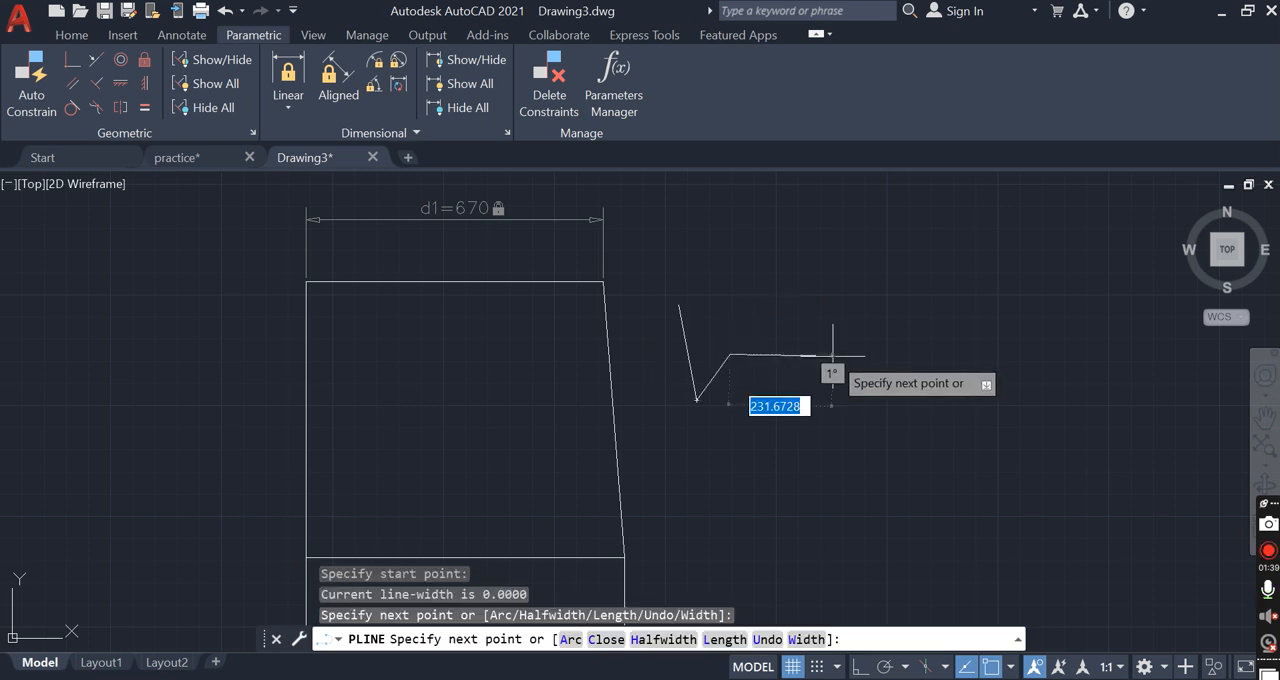
{"action": "key", "text": "Escape"}
Move the shorter segment up and away from the steep segment so the two no longer touch
{"action": "left_click", "coordinate": [726, 375]}
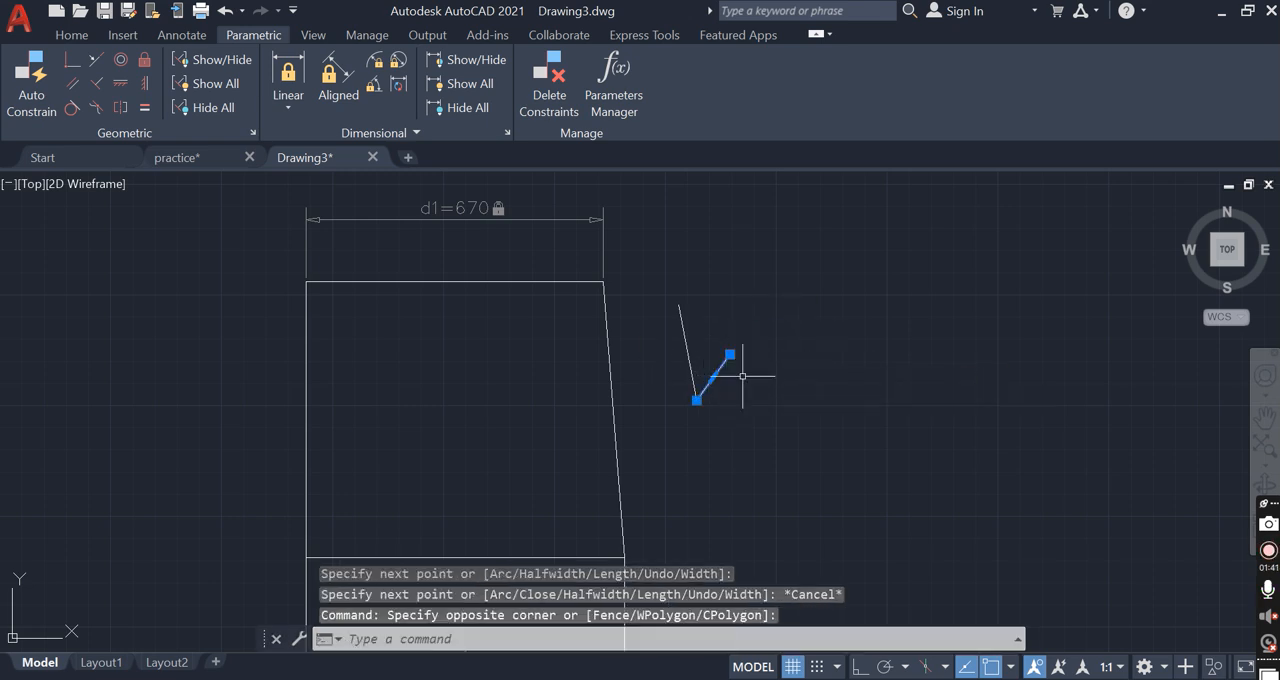
{"action": "type", "text": "m"}
{"action": "key", "text": "Return"}
{"action": "left_click", "coordinate": [775, 387]}
{"action": "left_click", "coordinate": [831, 343]}
Try a Coincident constraint between the midpoints of the steep and the shorter segment, and undo it
{"action": "scroll", "coordinate": [708, 380], "scroll_direction": "up", "scroll_amount": 2}
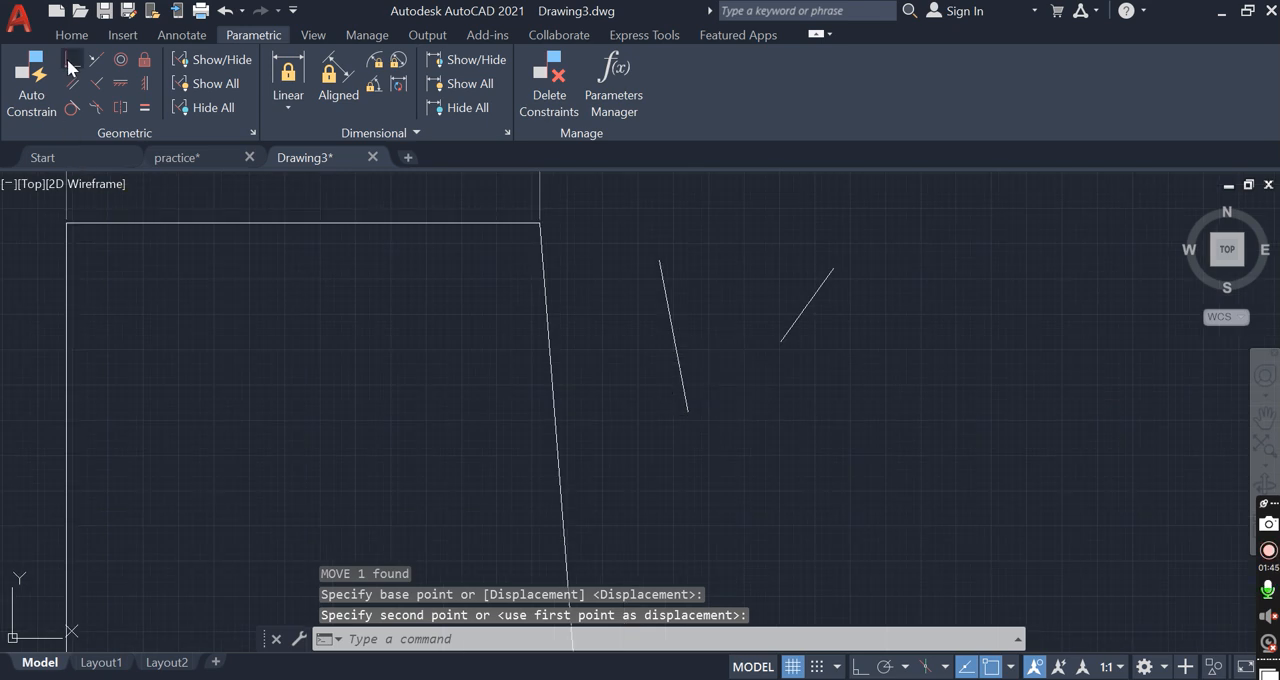
{"action": "left_click", "coordinate": [70, 66]}
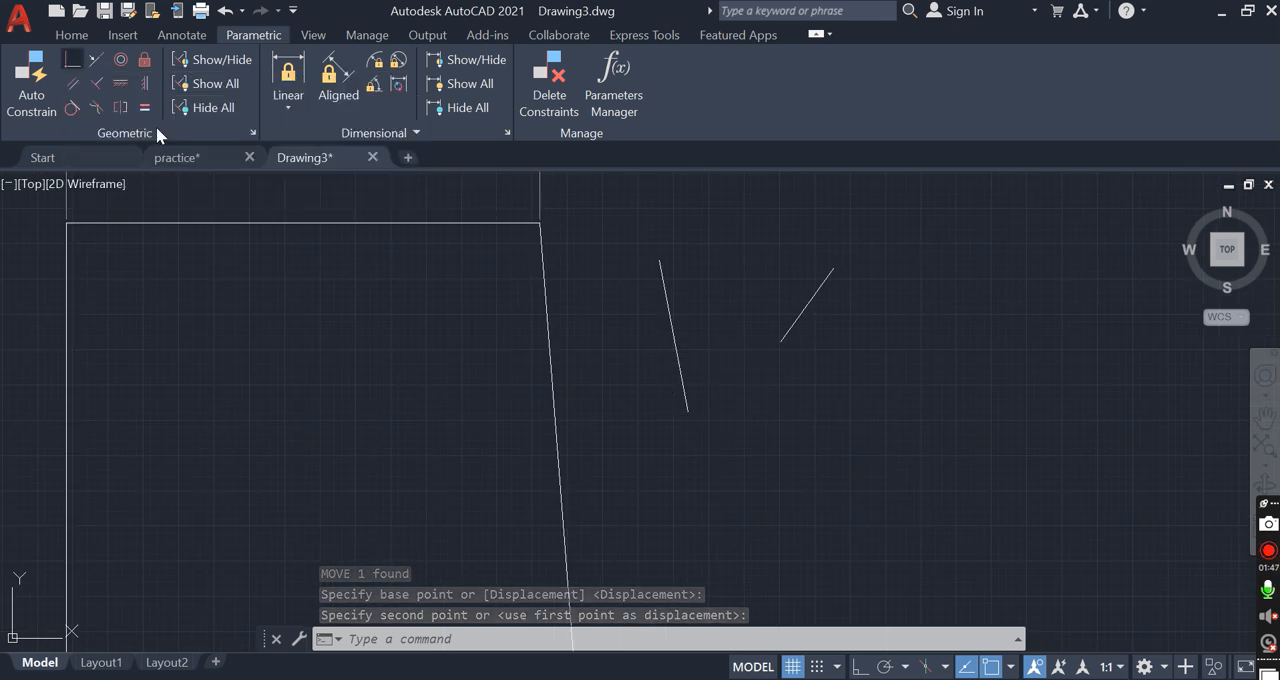
{"action": "left_click", "coordinate": [678, 332]}
{"action": "left_click", "coordinate": [810, 300]}
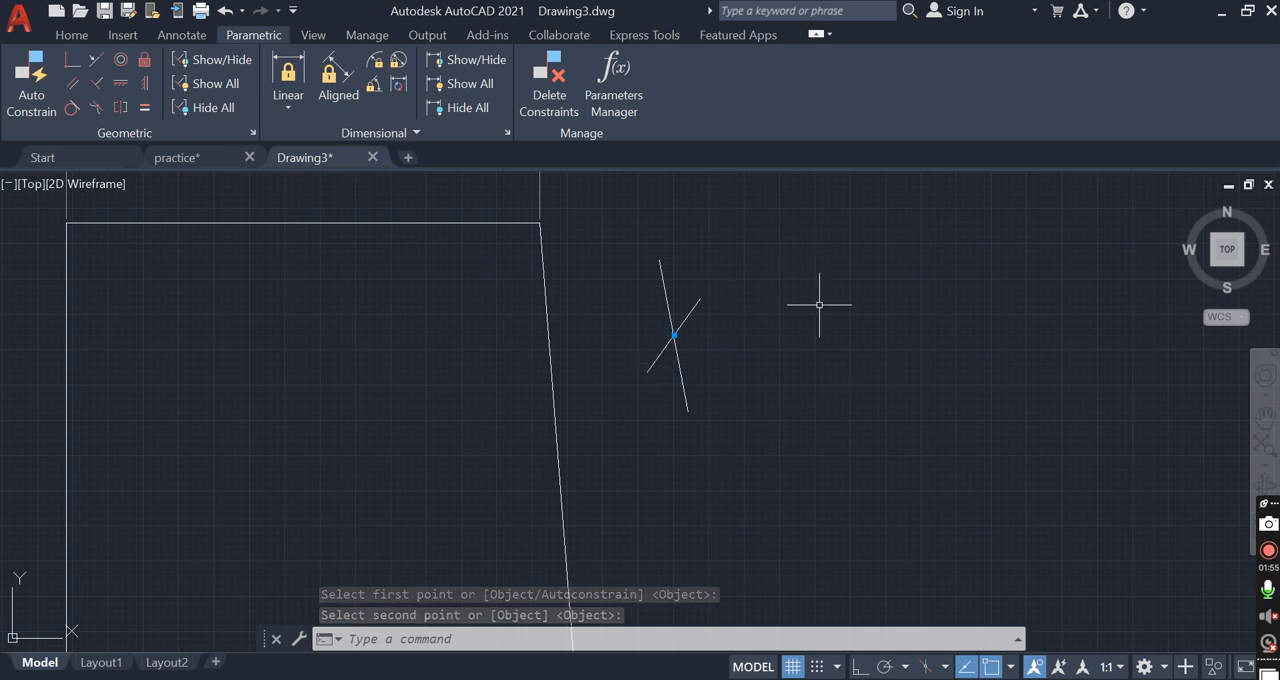
{"action": "key", "text": "ctrl+z"}
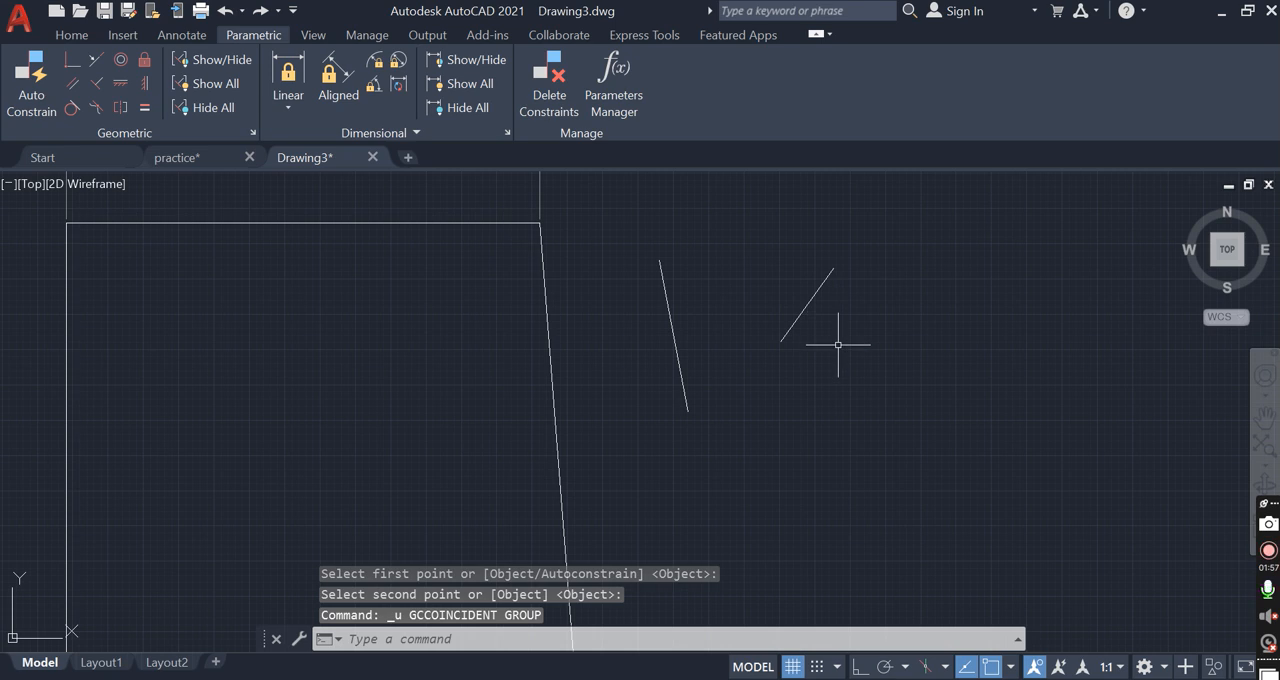
Try a Parallel constraint on the two loose segments with the shorter one as the reference, and undo it
{"action": "left_click", "coordinate": [72, 84]}
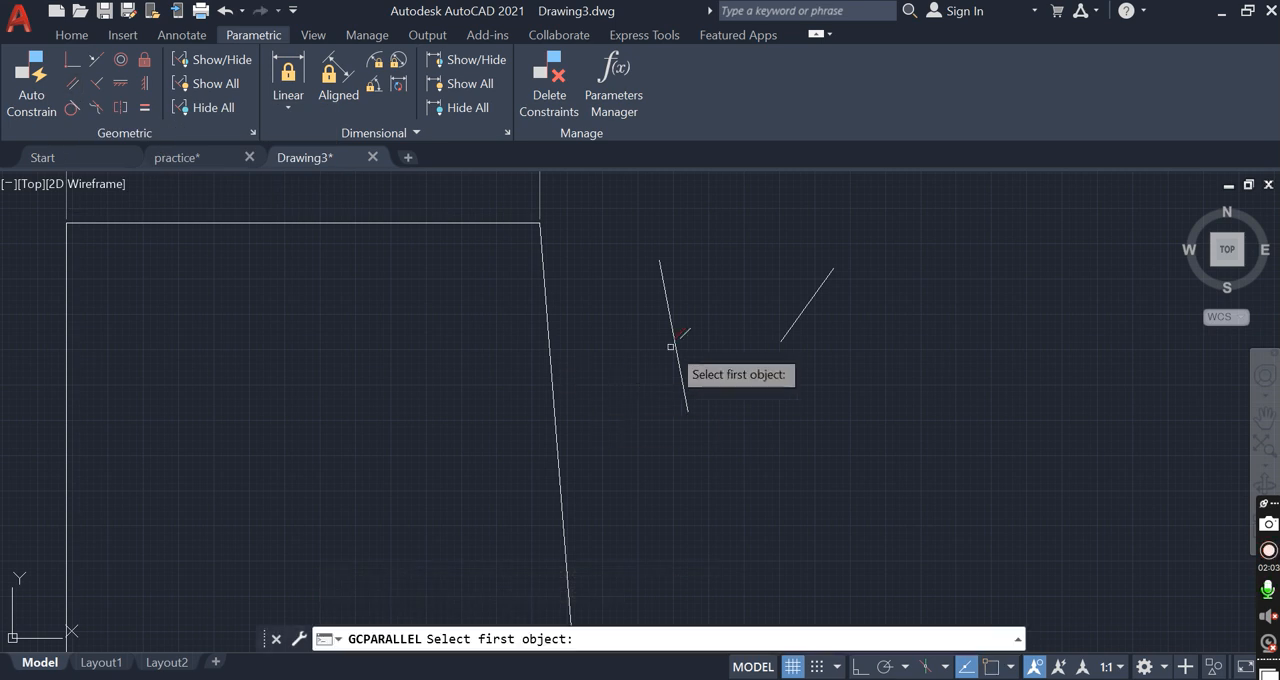
{"action": "left_click", "coordinate": [818, 290]}
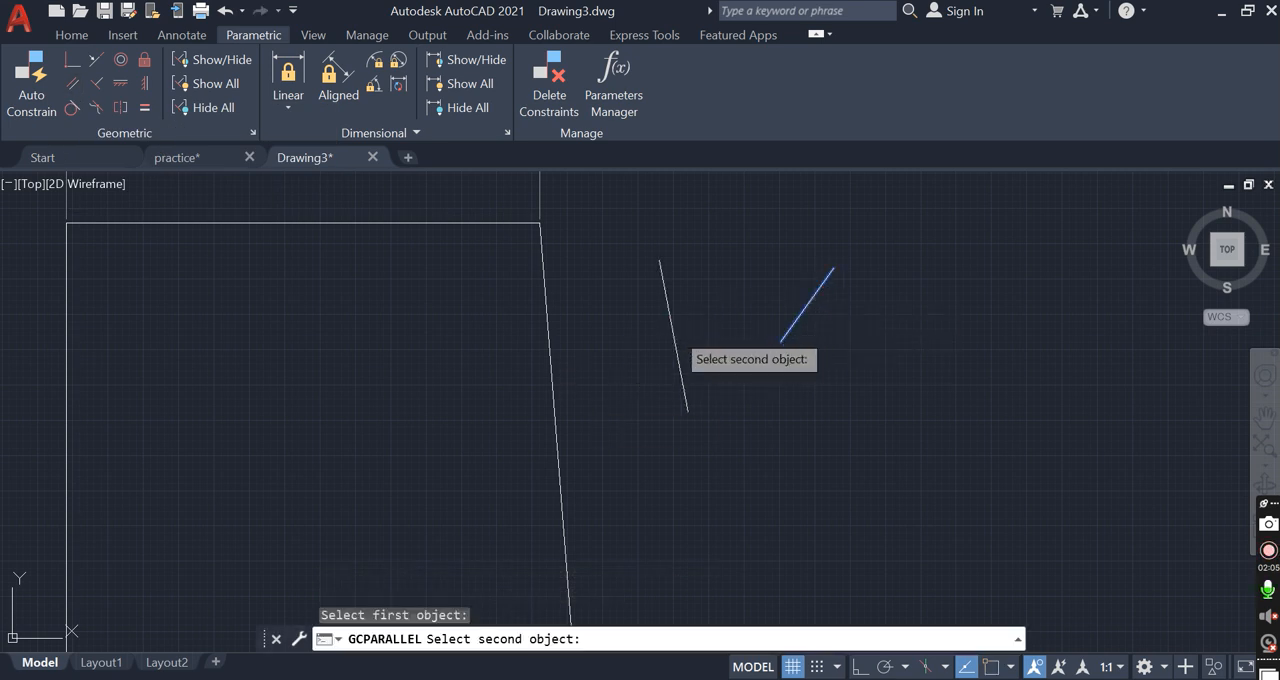
{"action": "left_click", "coordinate": [673, 335]}
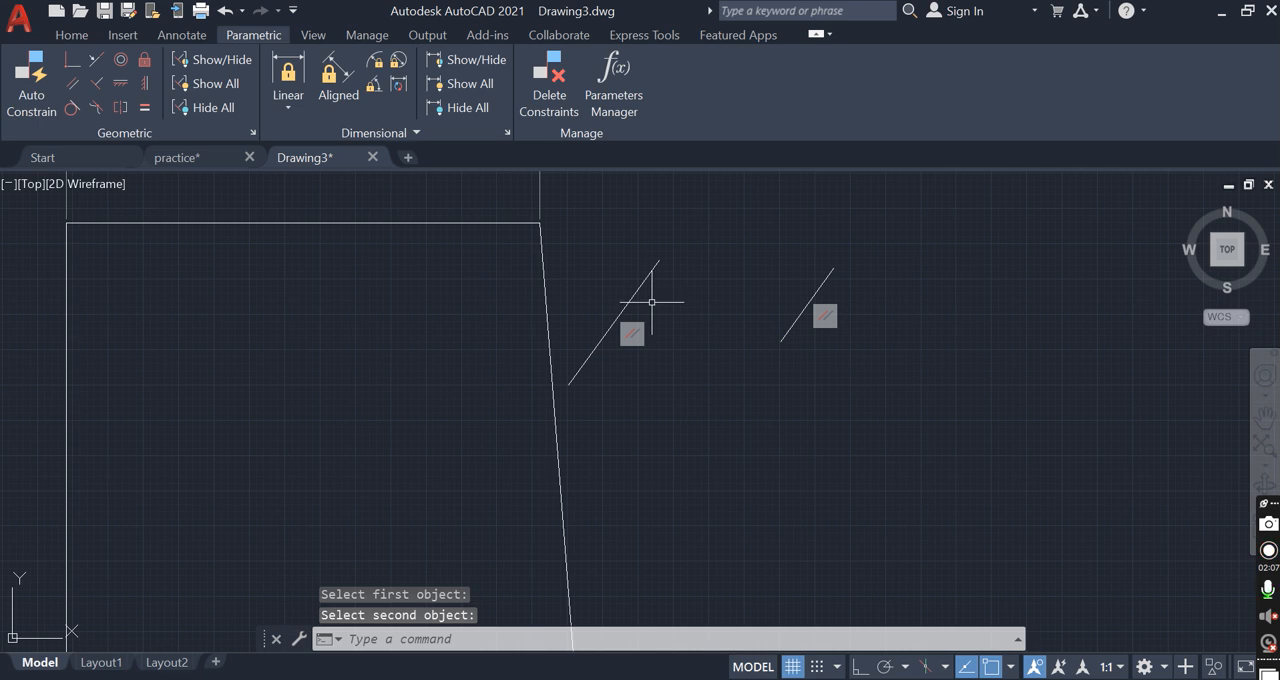
{"action": "key", "text": "ctrl+z"}
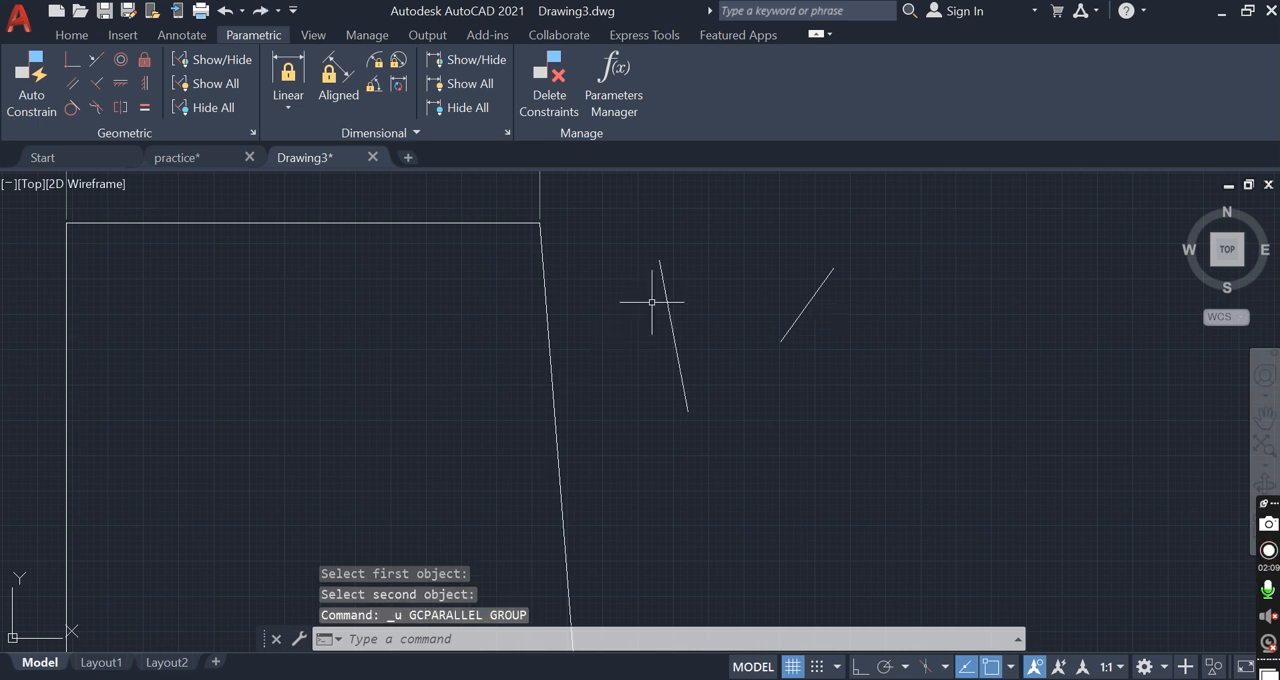
Try a Collinear constraint on the two loose segments with the steep one as the reference, and undo it
{"action": "left_click", "coordinate": [96, 59]}
{"action": "left_click", "coordinate": [679, 328]}
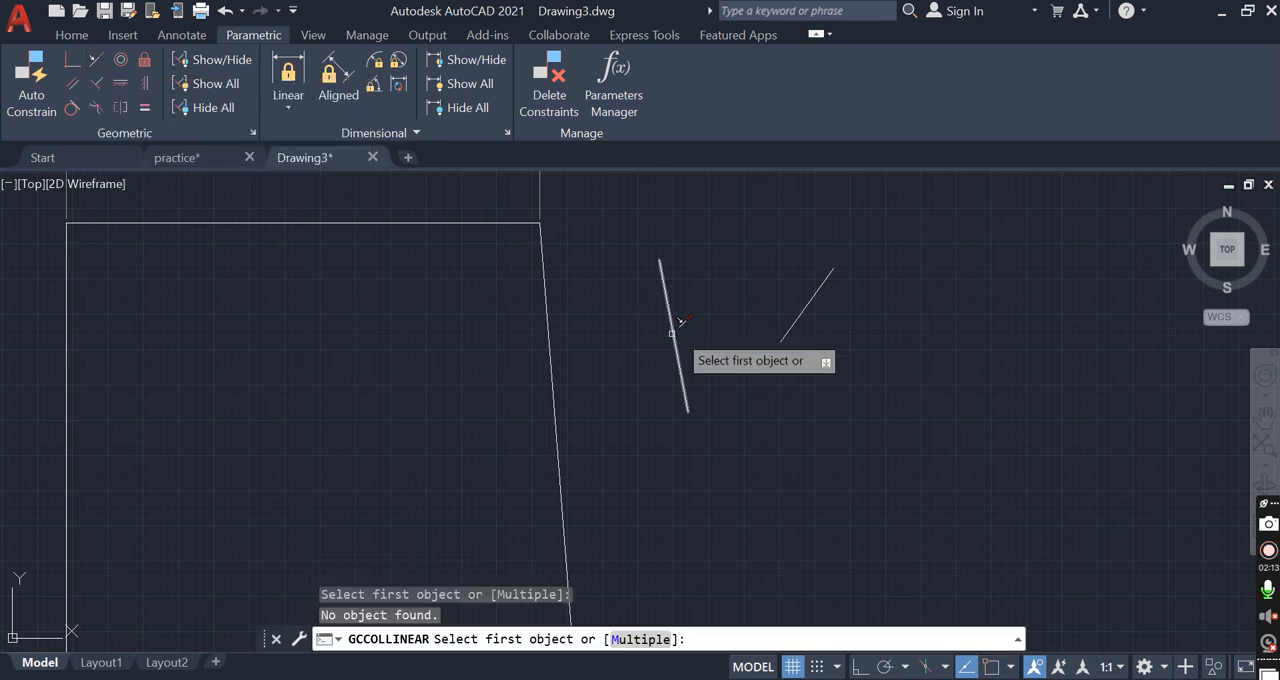
{"action": "left_click", "coordinate": [673, 328]}
{"action": "left_click", "coordinate": [808, 302]}
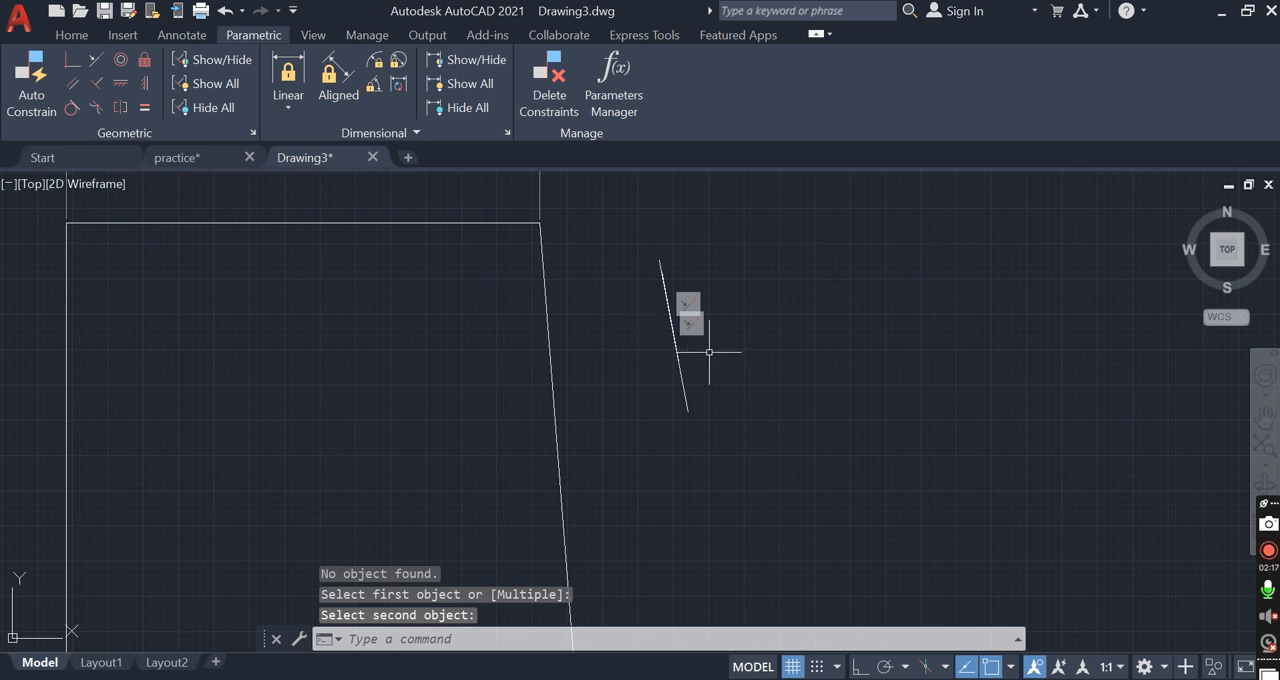
{"action": "key", "text": "ctrl+z"}
Move the shorter segment about 223 units upward, clear of the steep segment
{"action": "left_click", "coordinate": [794, 366]}
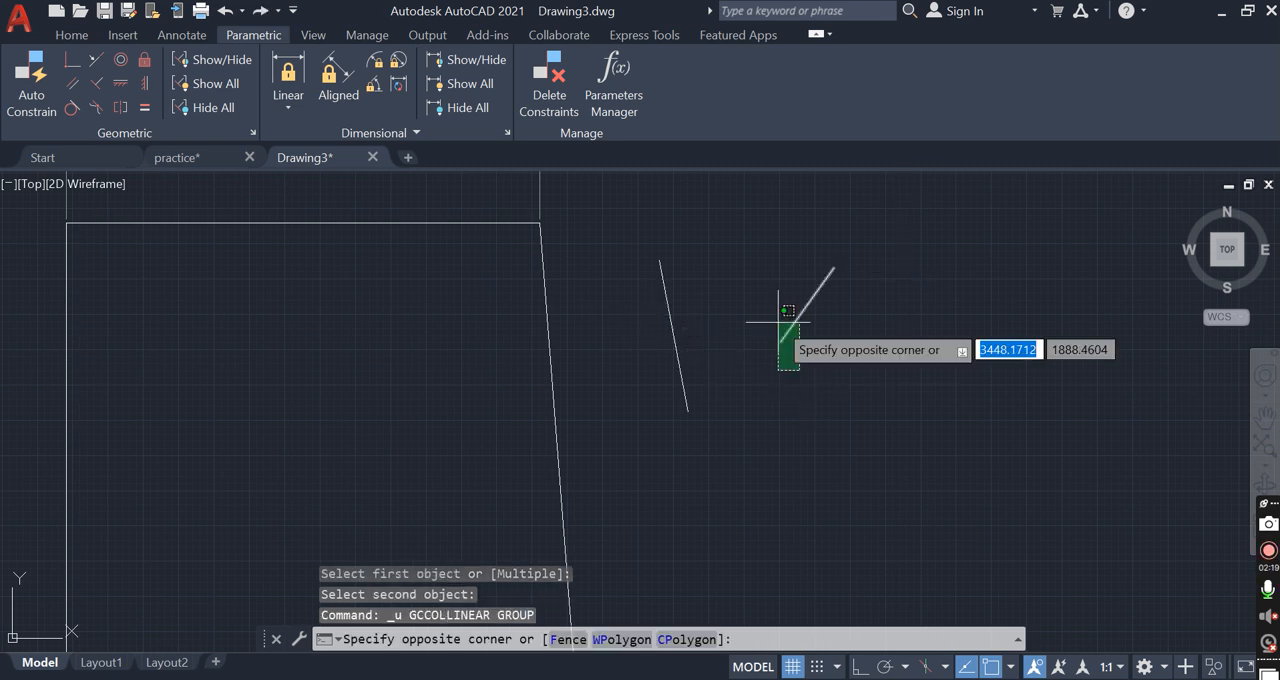
{"action": "left_click", "coordinate": [776, 319]}
{"action": "scroll", "coordinate": [821, 365], "scroll_direction": "down", "scroll_amount": 3}
{"action": "type", "text": "m"}
{"action": "key", "text": "Return"}
{"action": "left_click", "coordinate": [869, 342]}
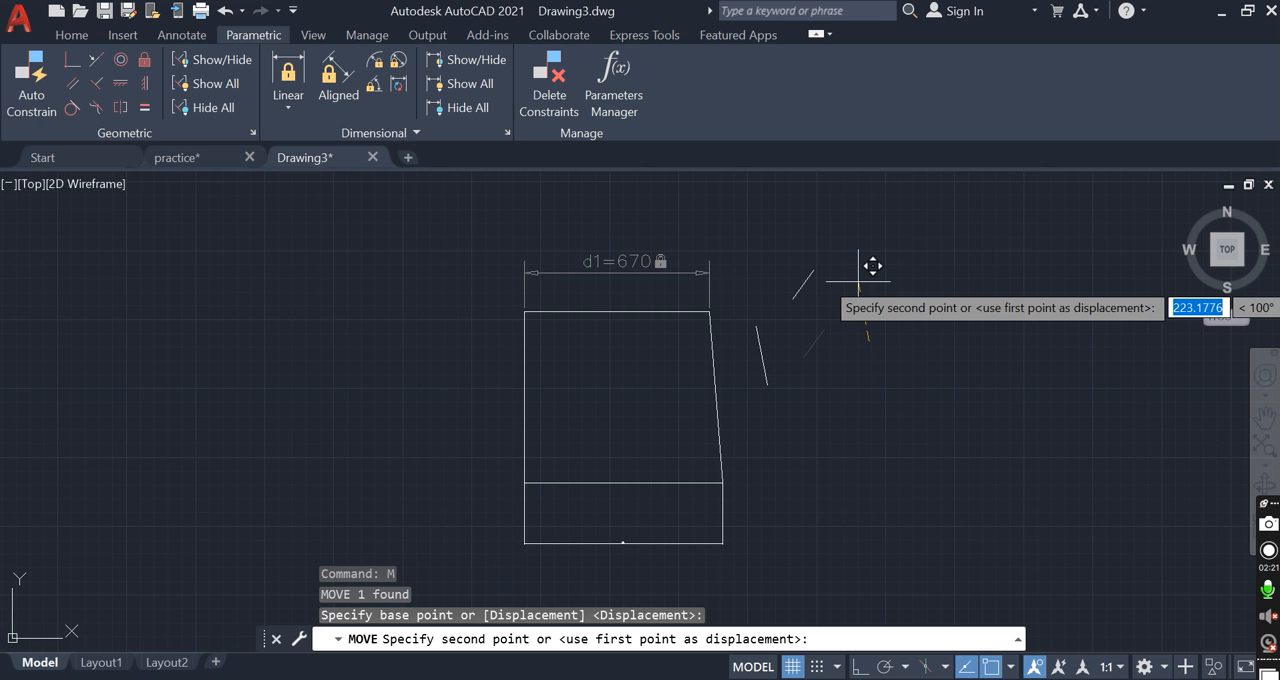
{"action": "left_click", "coordinate": [859, 281]}
Try a Collinear constraint between the steep segment and the repositioned shorter segment, and undo it
{"action": "left_click", "coordinate": [96, 59]}
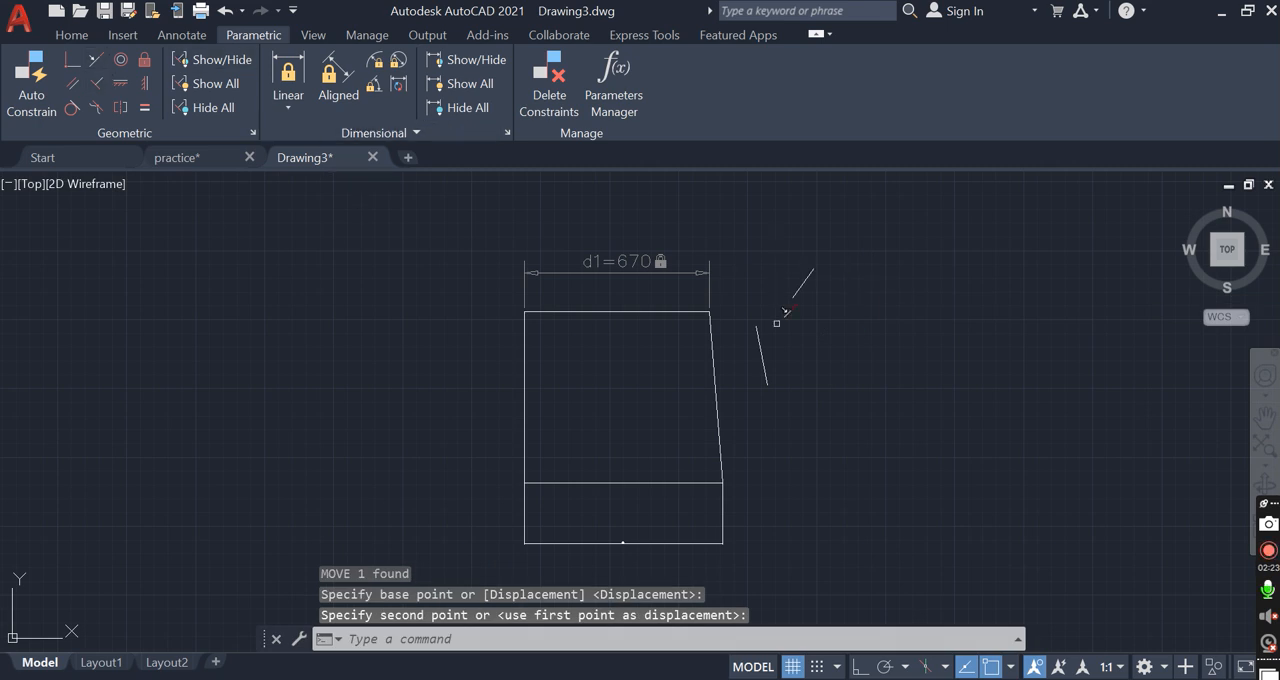
{"action": "left_click", "coordinate": [759, 348]}
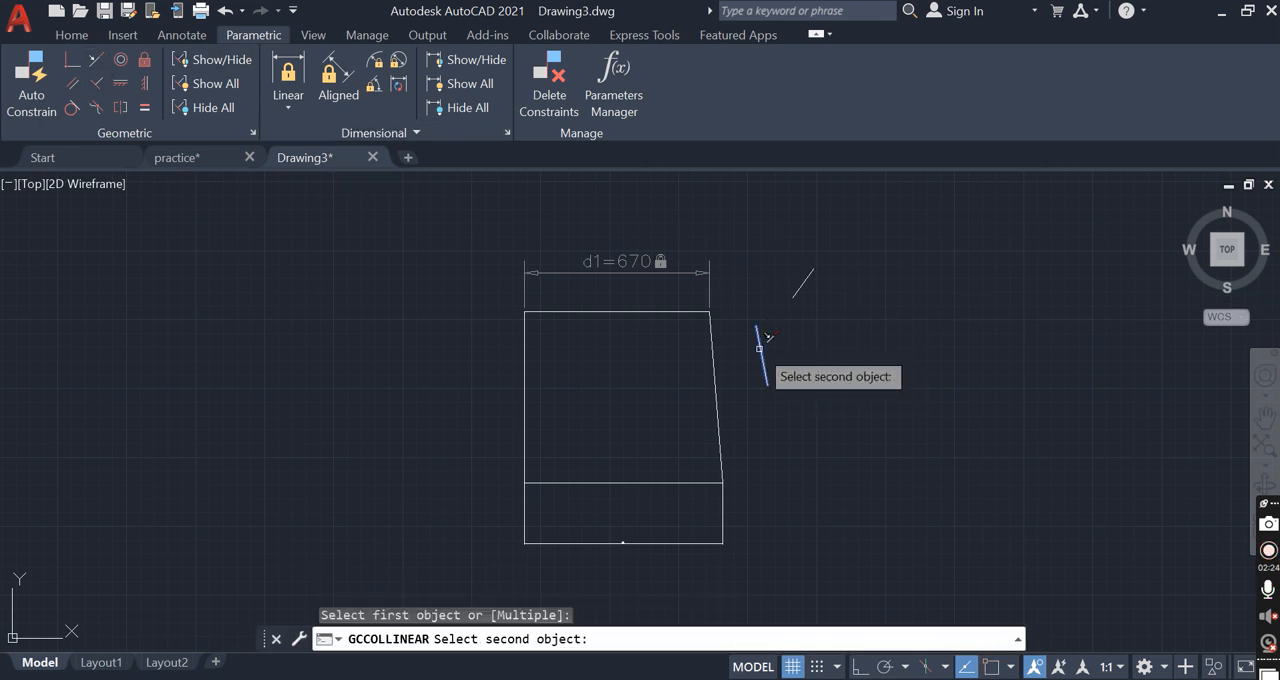
{"action": "left_click", "coordinate": [804, 294]}
{"action": "left_click", "coordinate": [805, 287]}
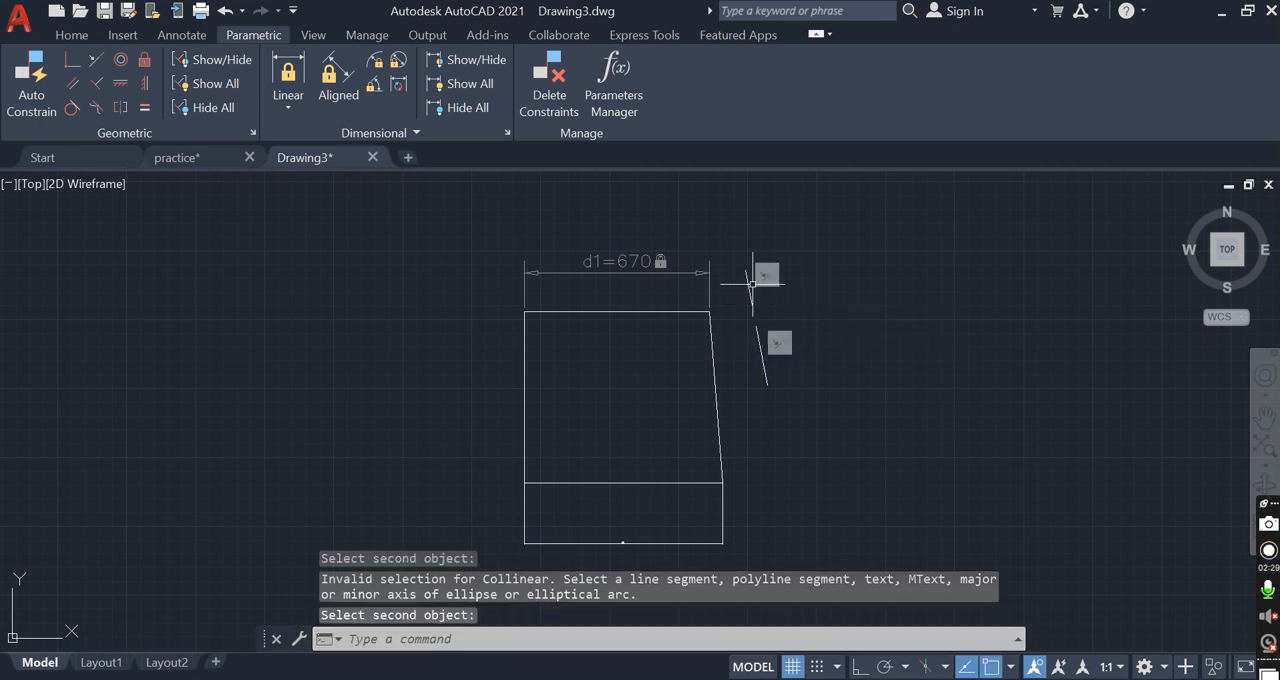
{"action": "key", "text": "ctrl+z"}
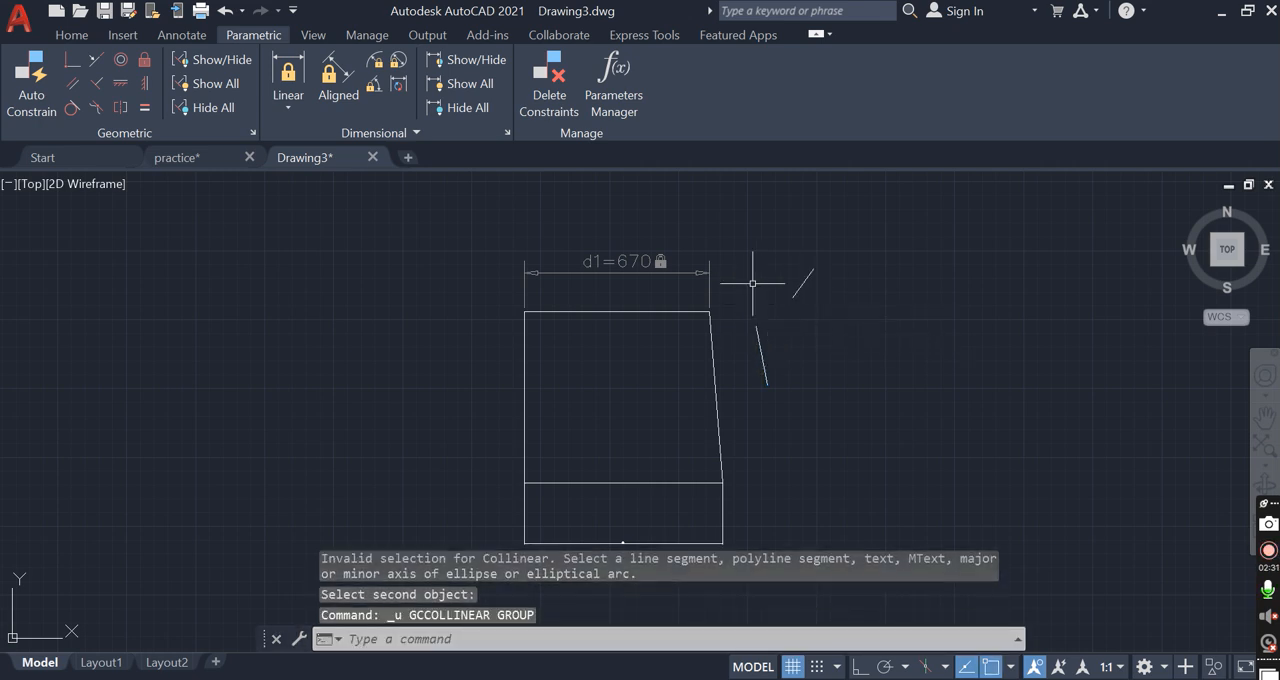
Try a Perpendicular constraint on the two loose segments with the steep one as the reference, and undo it
{"action": "left_click", "coordinate": [99, 78]}
{"action": "left_click", "coordinate": [762, 348]}
{"action": "left_click", "coordinate": [803, 283]}
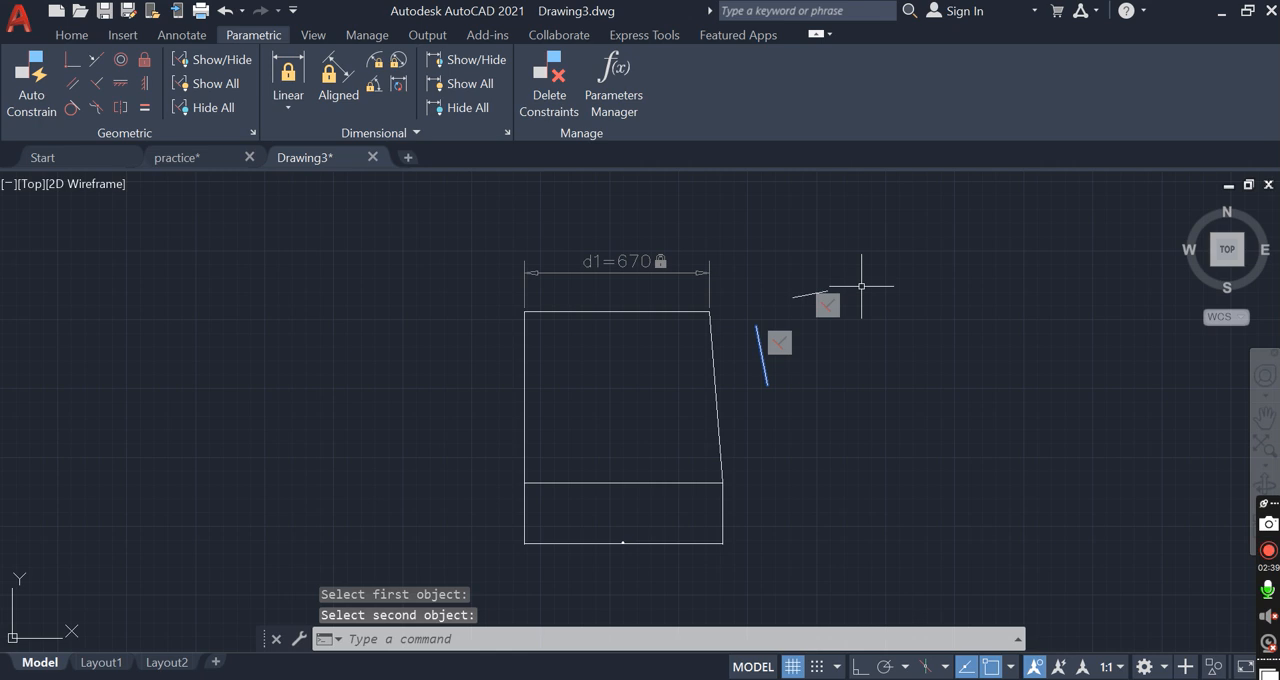
{"action": "key", "text": "ctrl+z"}
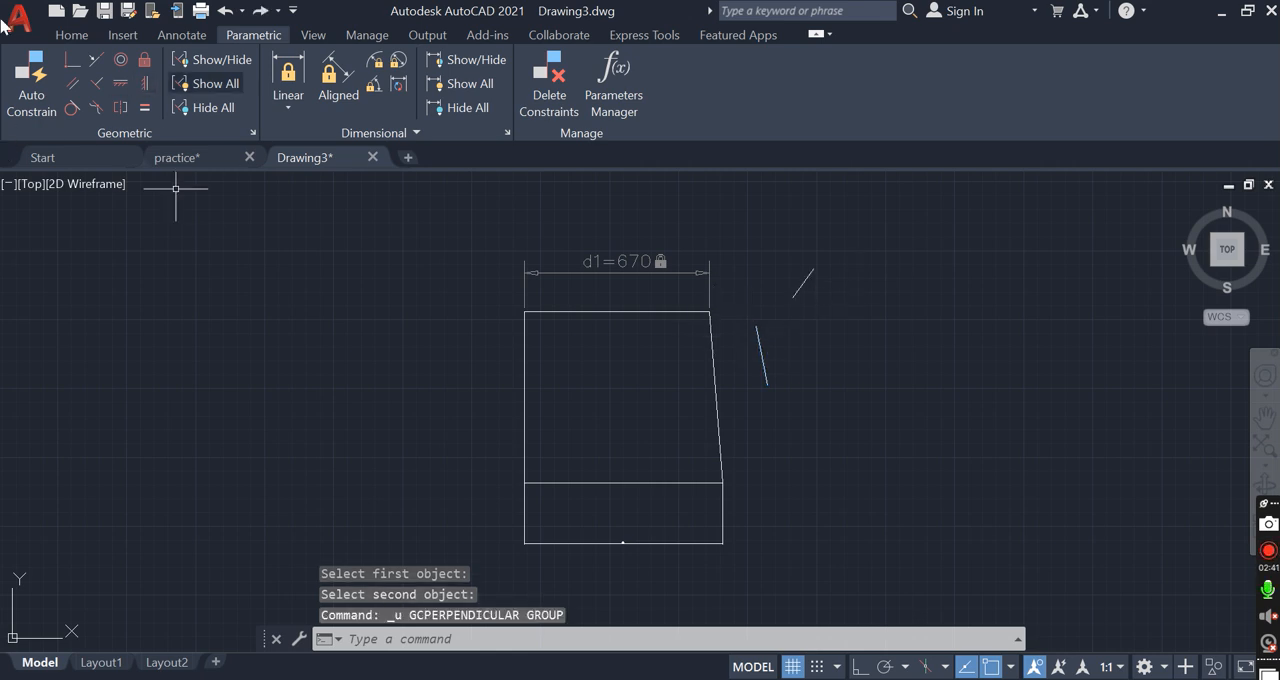
{"action": "left_click", "coordinate": [313, 35]}
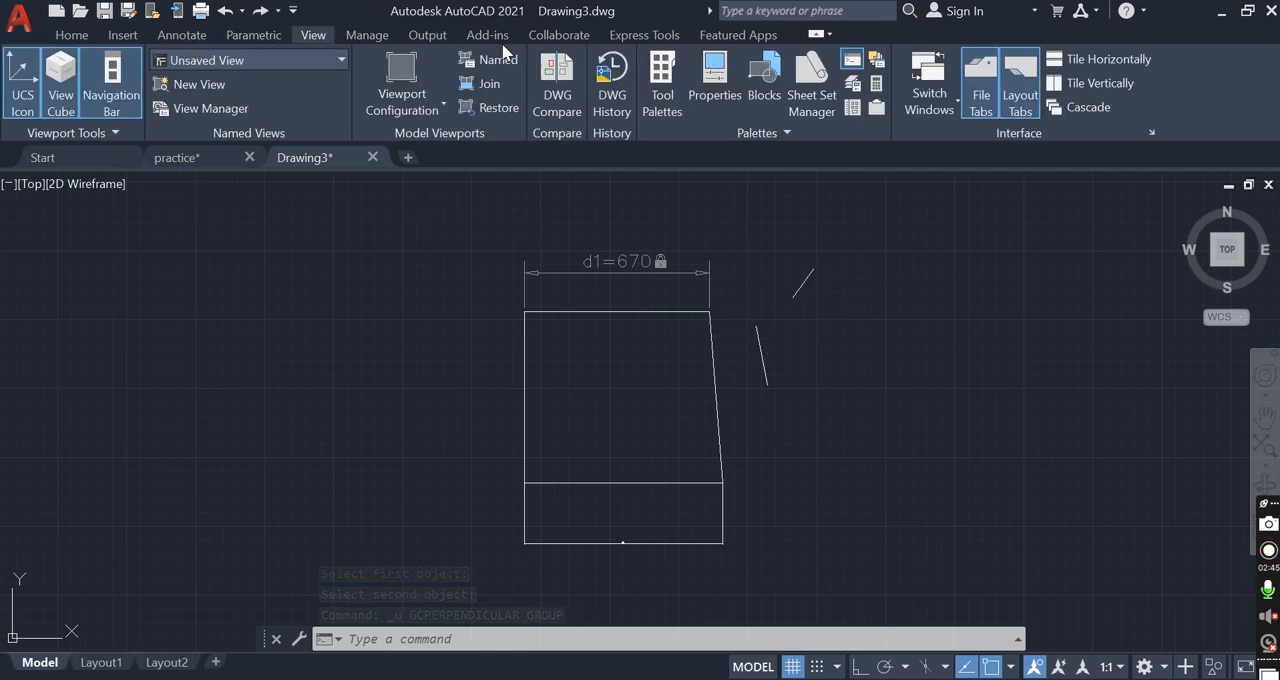
{"action": "left_click", "coordinate": [68, 37]}
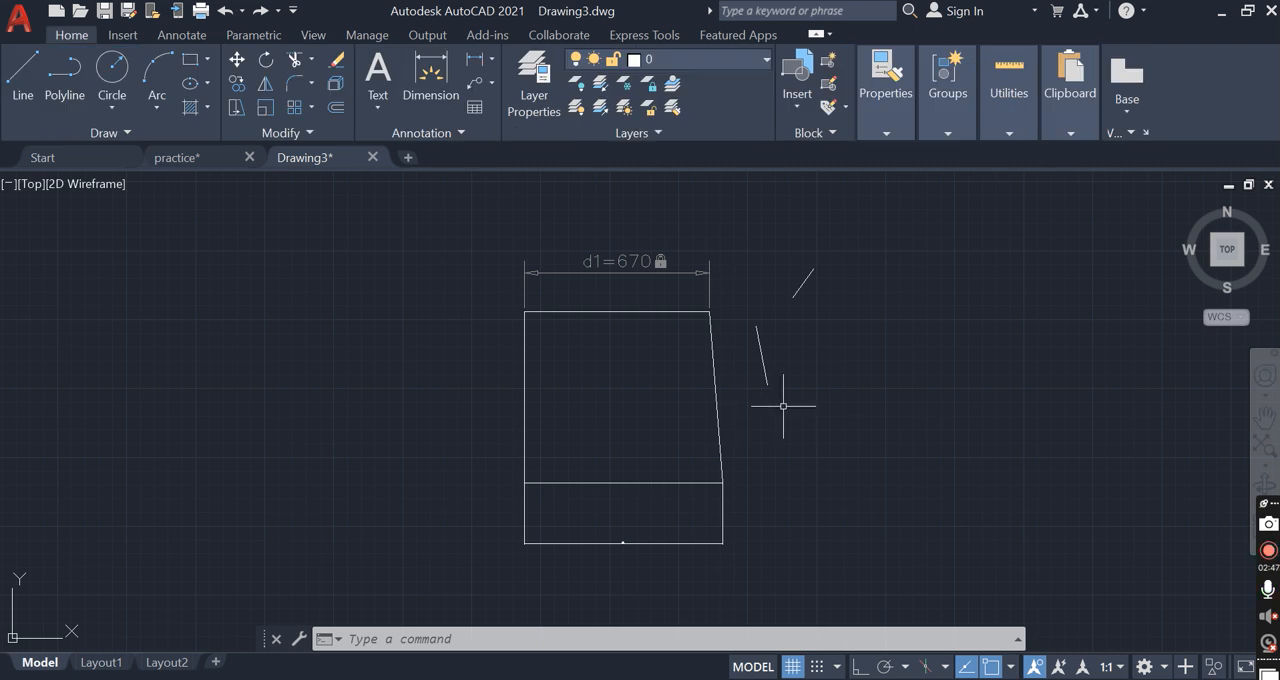
{"action": "left_click", "coordinate": [258, 35]}
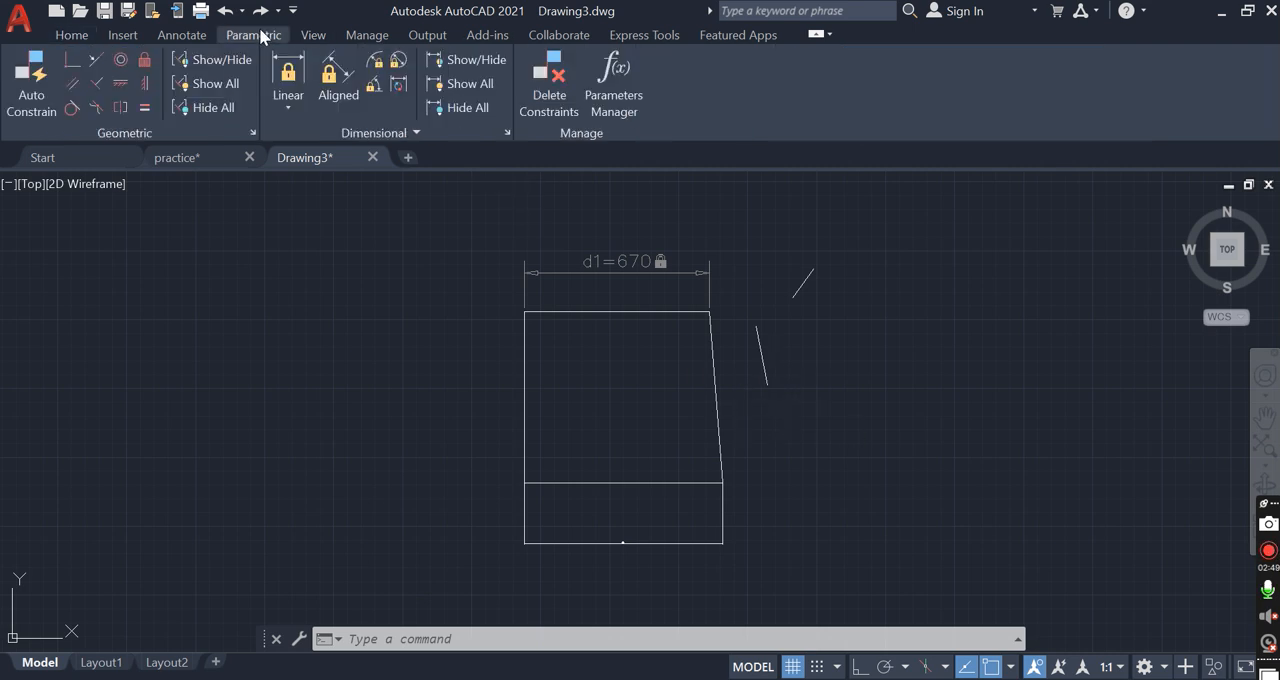
{"action": "left_click", "coordinate": [71, 37]}
Isolate the large four-sided outline with ISOLATE, and bring the other objects back with UNHIDE
{"action": "scroll", "coordinate": [700, 371], "scroll_direction": "down", "scroll_amount": 2}
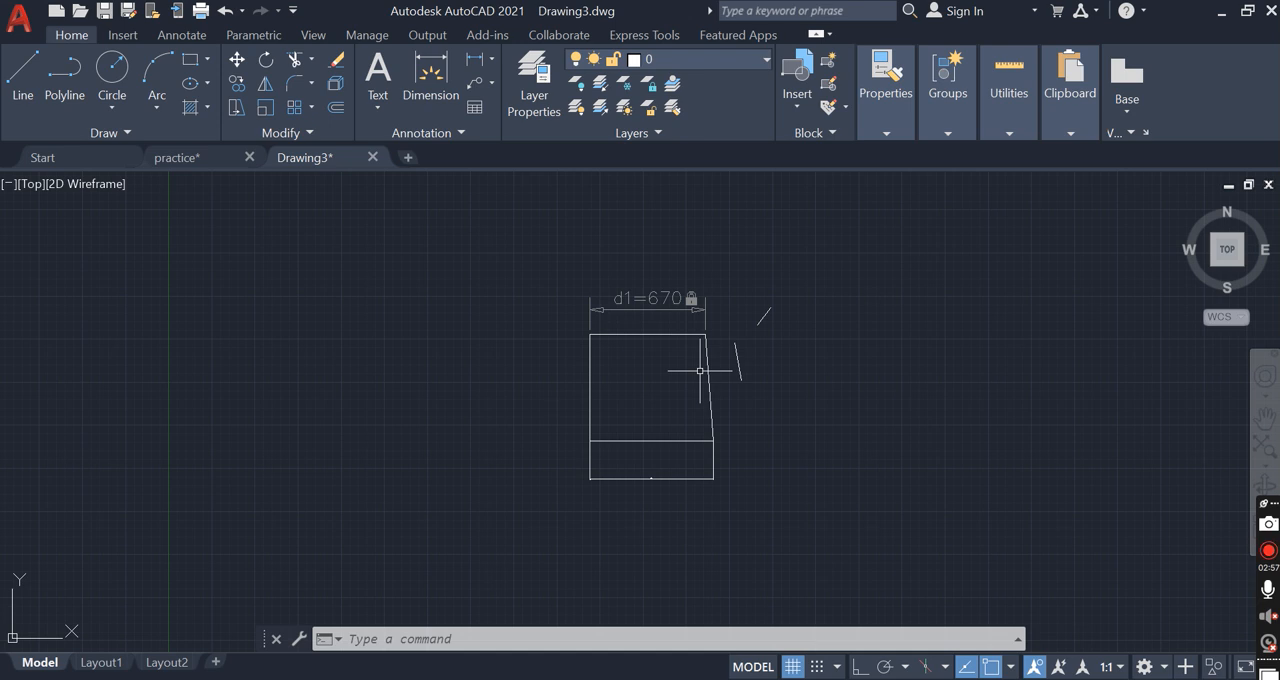
{"action": "left_click", "coordinate": [718, 449]}
{"action": "left_click", "coordinate": [671, 436]}
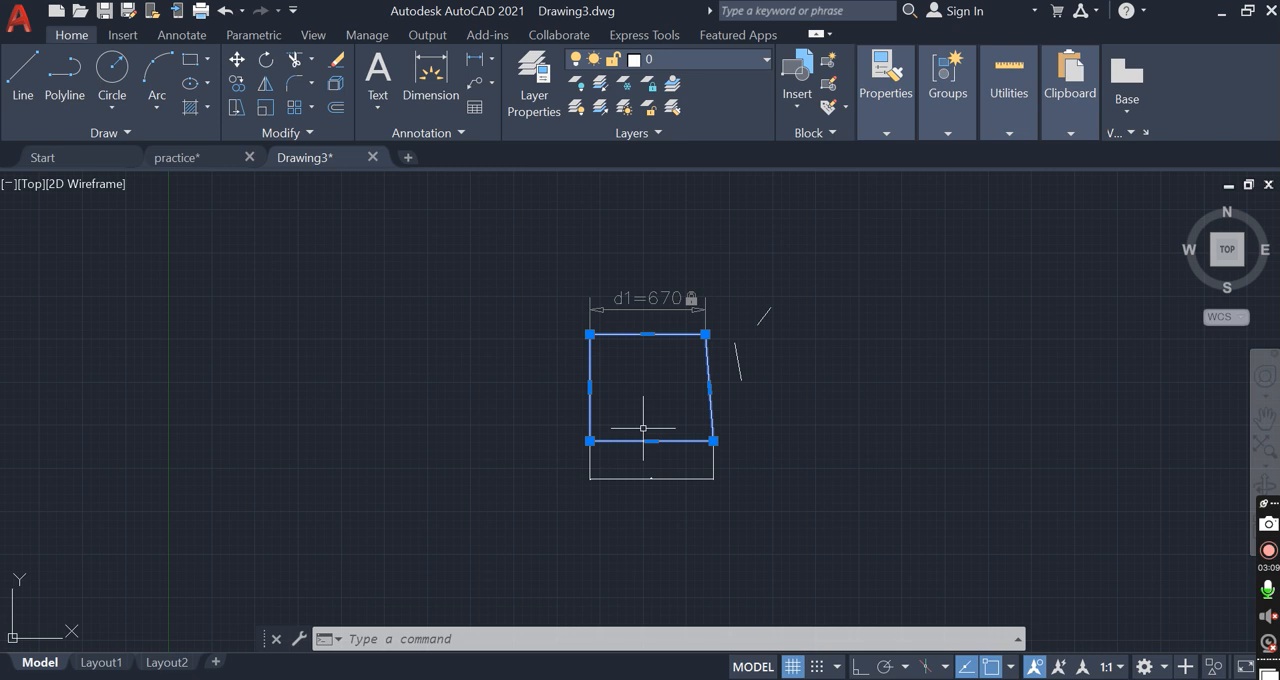
{"action": "type", "text": "i"}
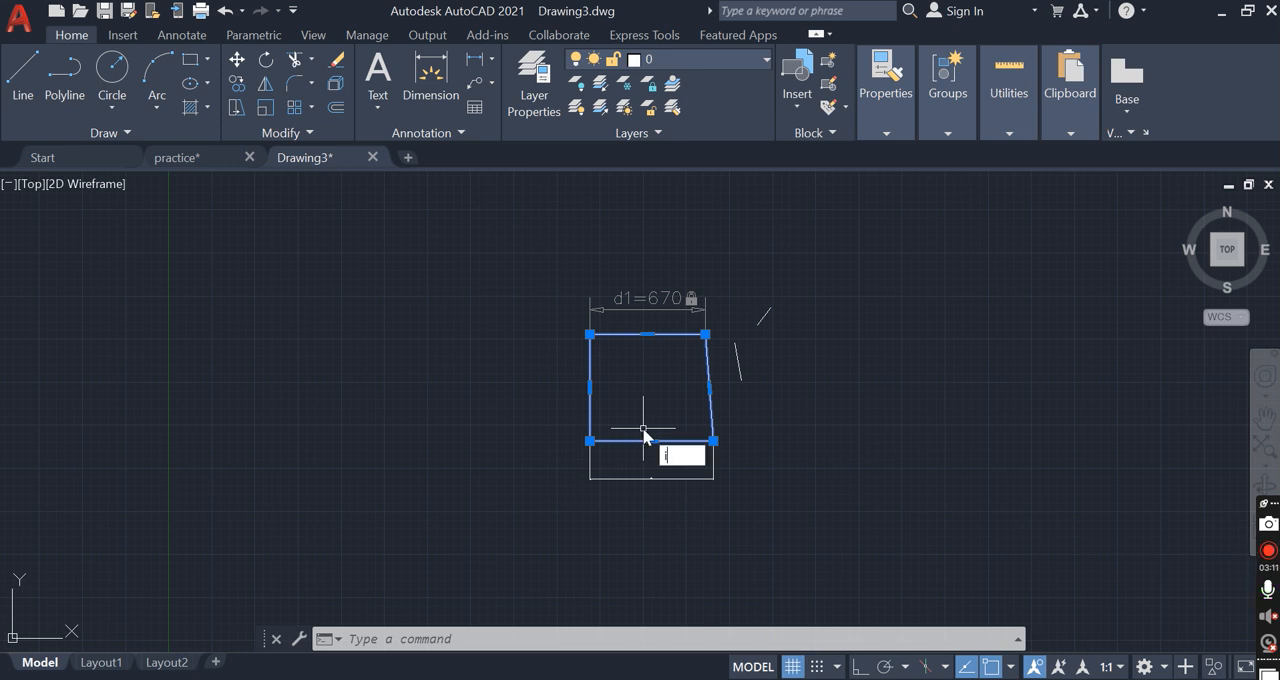
{"action": "type", "text": "sol"}
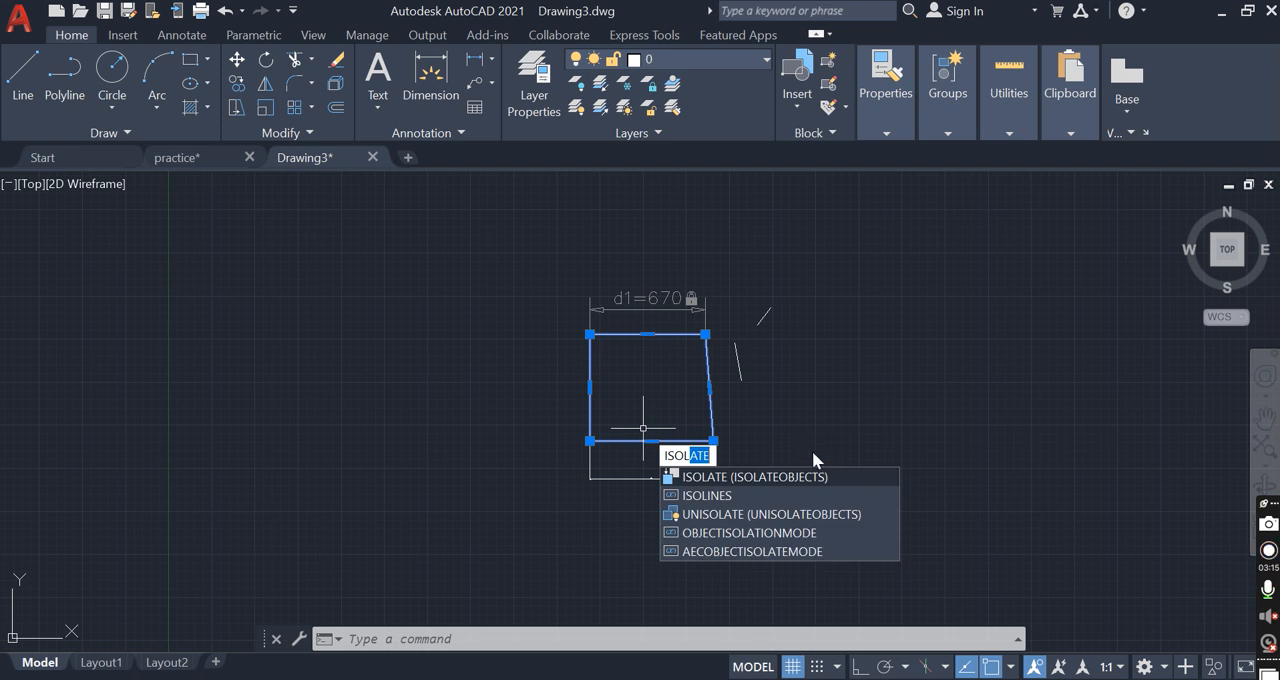
{"action": "key", "text": "Return"}
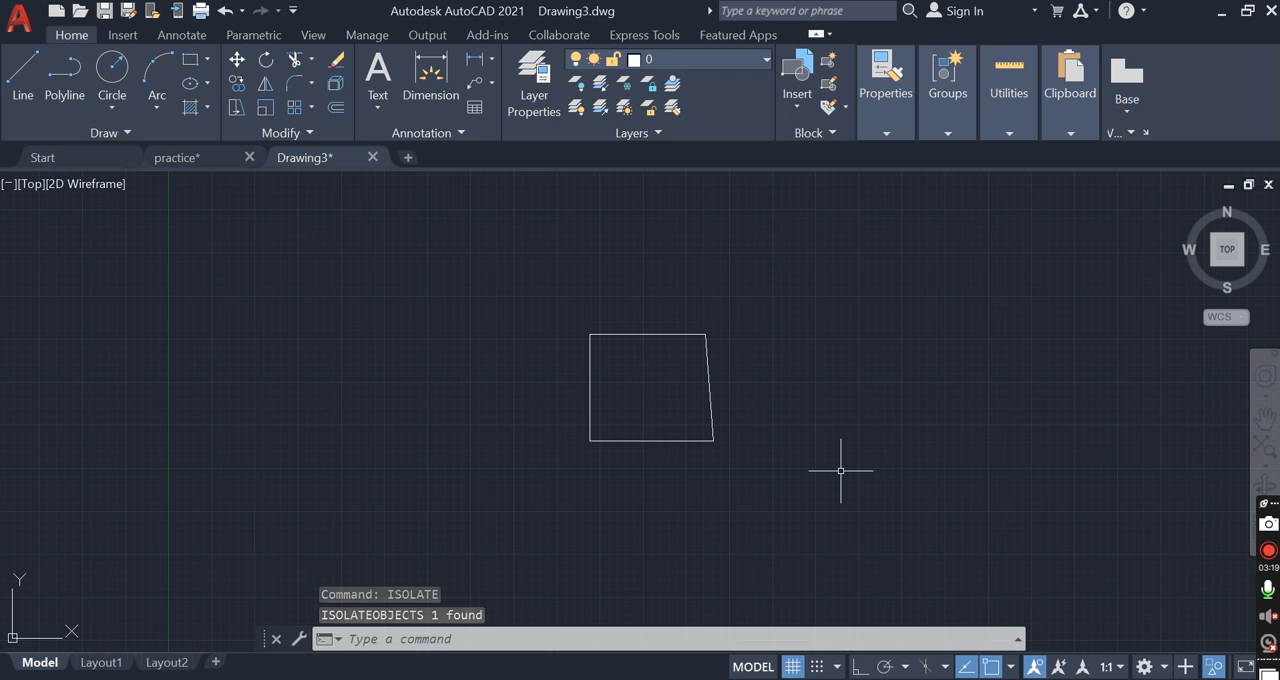
{"action": "type", "text": "u"}
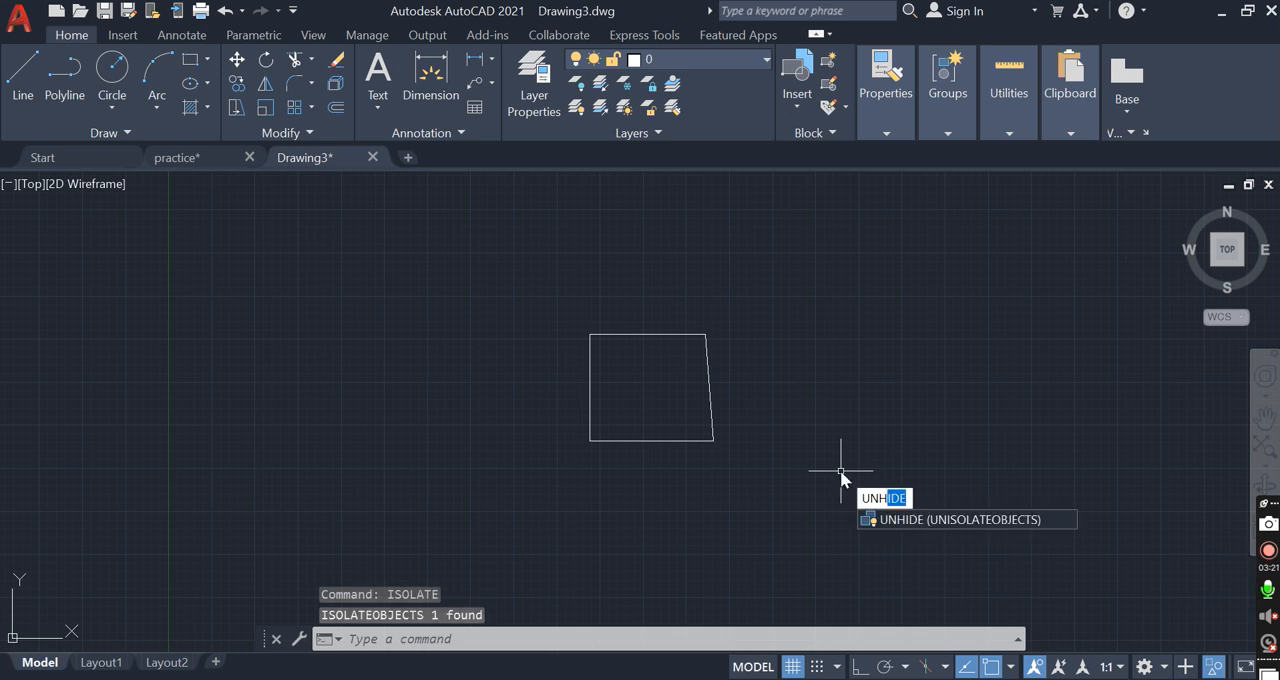
{"action": "key", "text": "Return"}
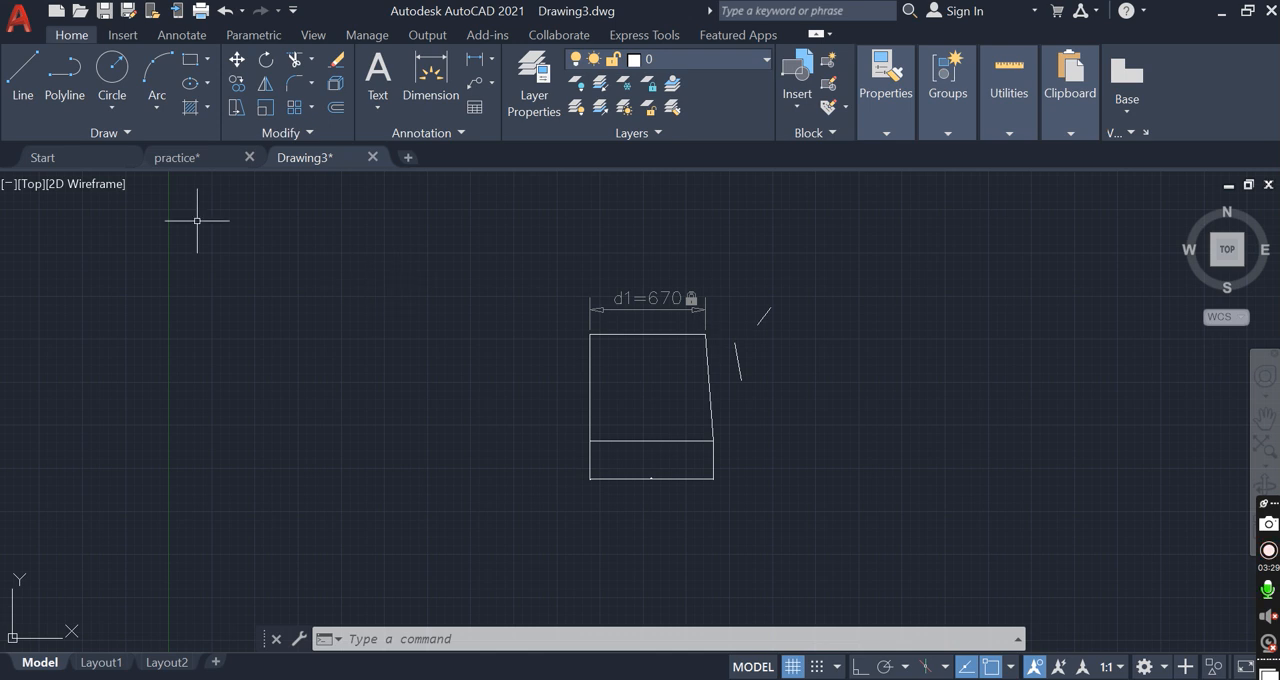
Switch to the practice drawing and examine the four-quadrant direction plan, its compass and the room notes beside it
{"action": "mouse_move", "coordinate": [184, 170]}
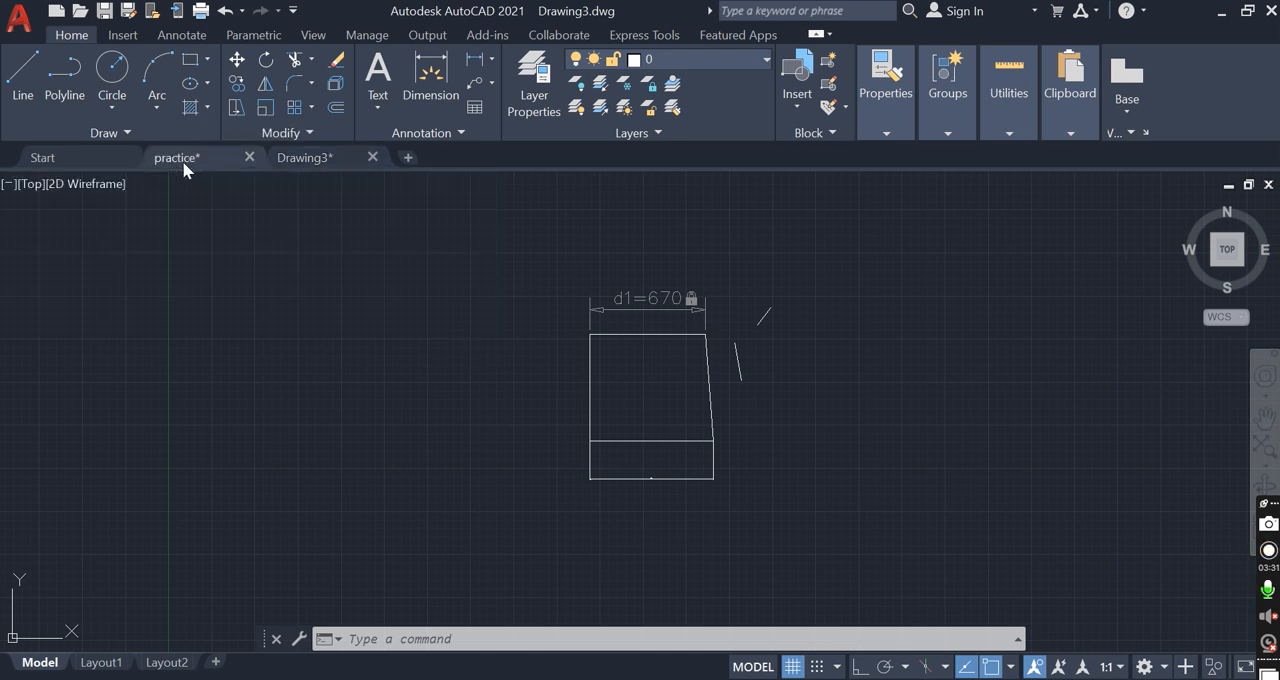
{"action": "left_click", "coordinate": [184, 166]}
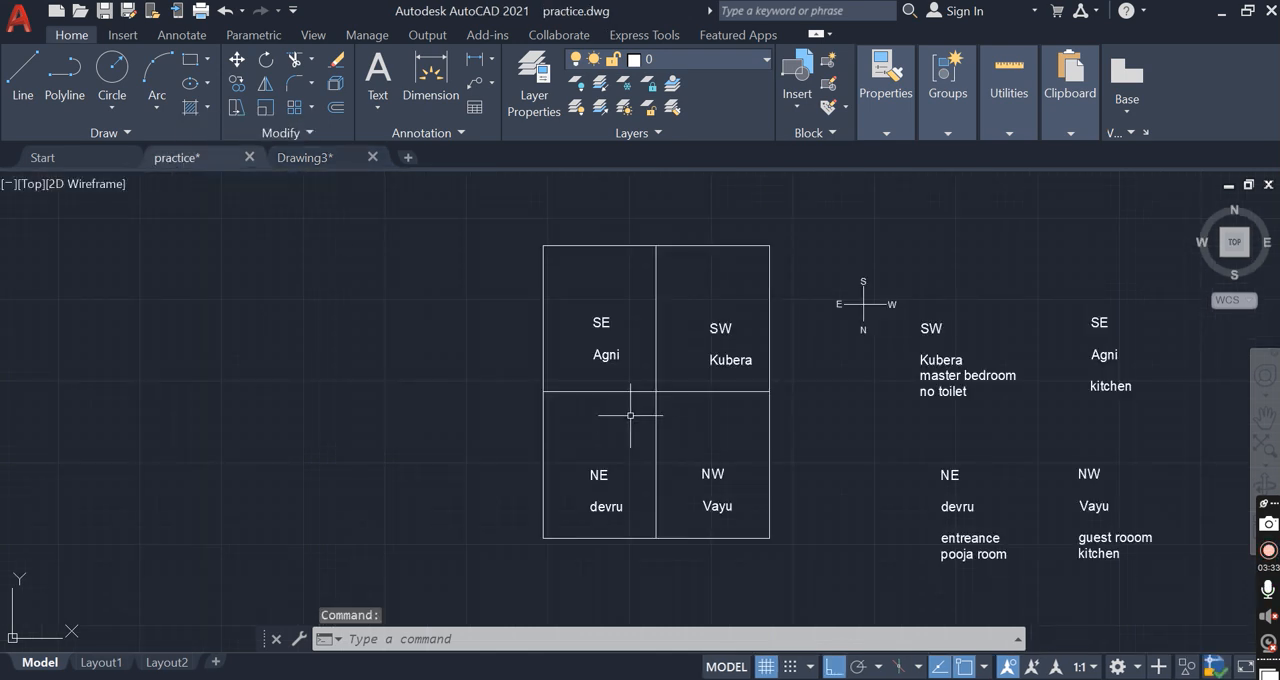
{"action": "scroll", "coordinate": [605, 405], "scroll_direction": "up", "scroll_amount": 4}
{"action": "scroll", "coordinate": [628, 406], "scroll_direction": "down", "scroll_amount": 2}
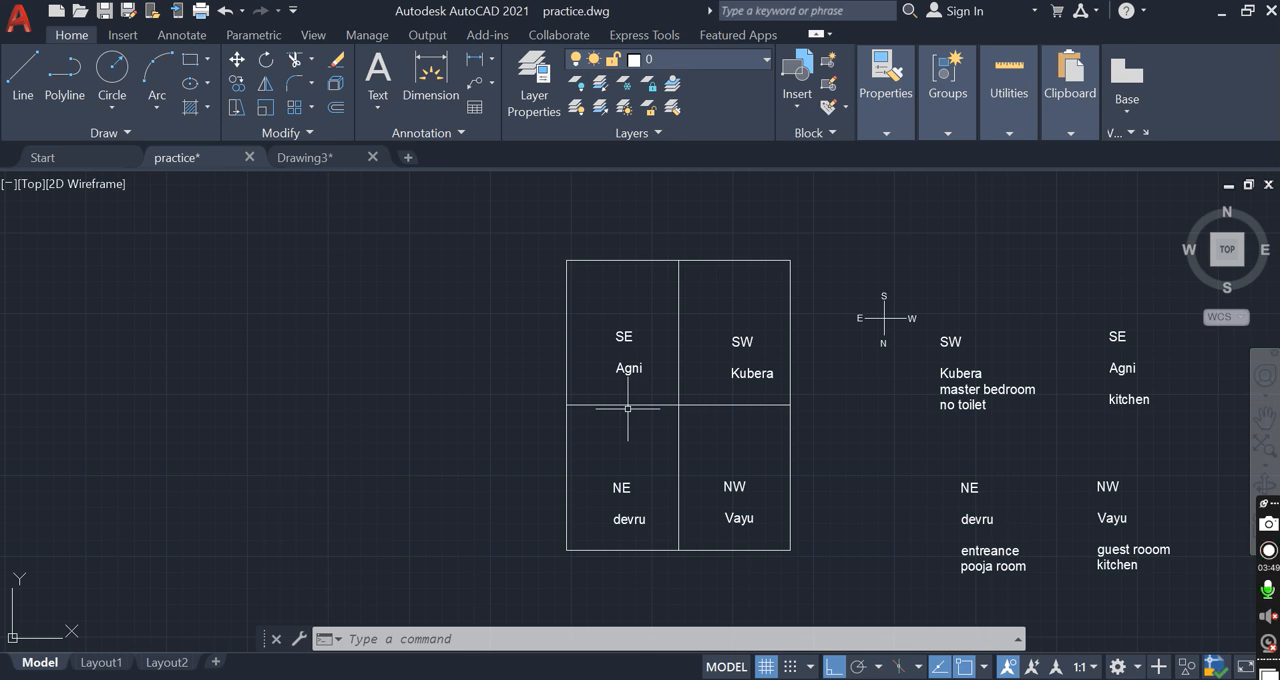
{"action": "type", "text": "z"}
{"action": "key", "text": "Return"}
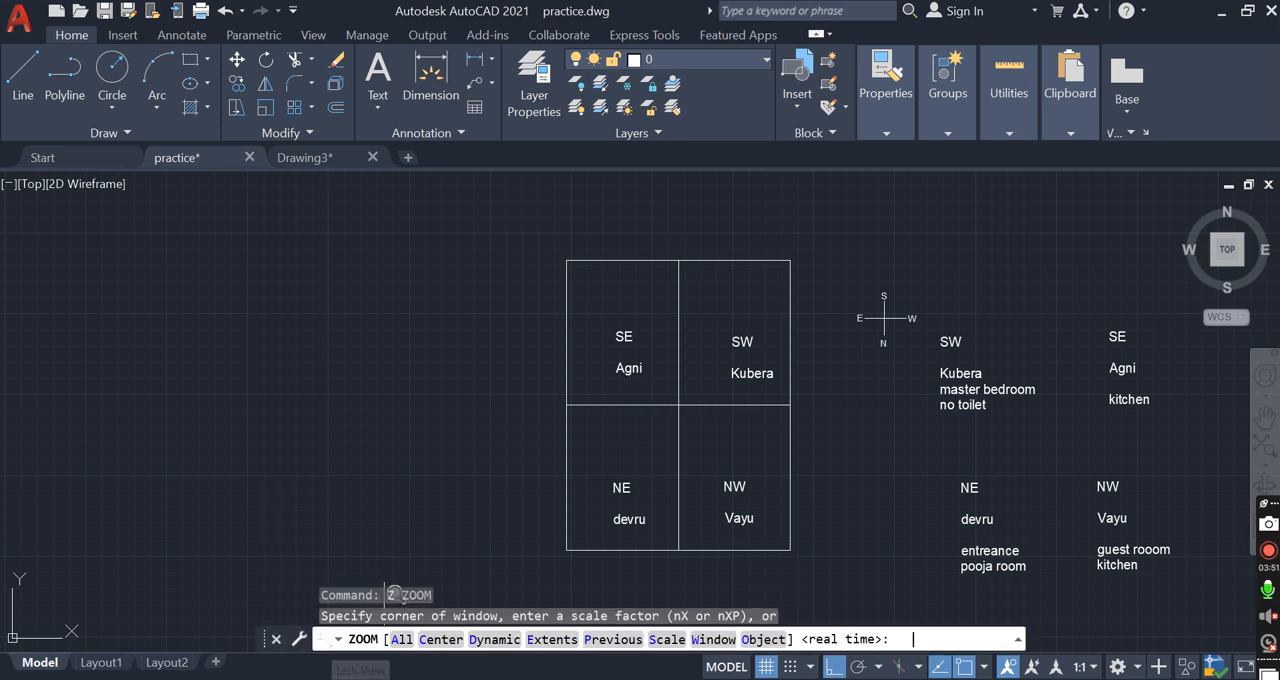
{"action": "left_click", "coordinate": [547, 217]}
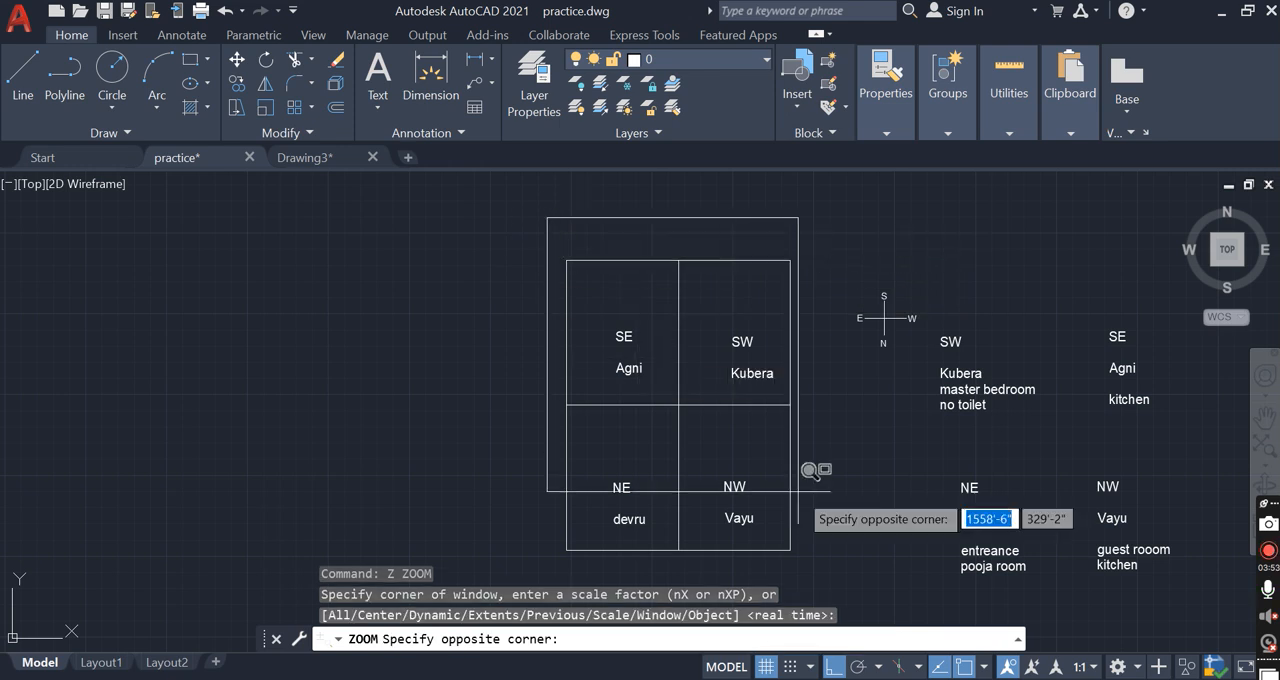
{"action": "left_click", "coordinate": [905, 558]}
{"action": "middle_click_drag", "start_coordinate": [837, 454], "coordinate": [694, 406]}
{"action": "scroll", "coordinate": [694, 428], "scroll_direction": "down", "scroll_amount": 2}
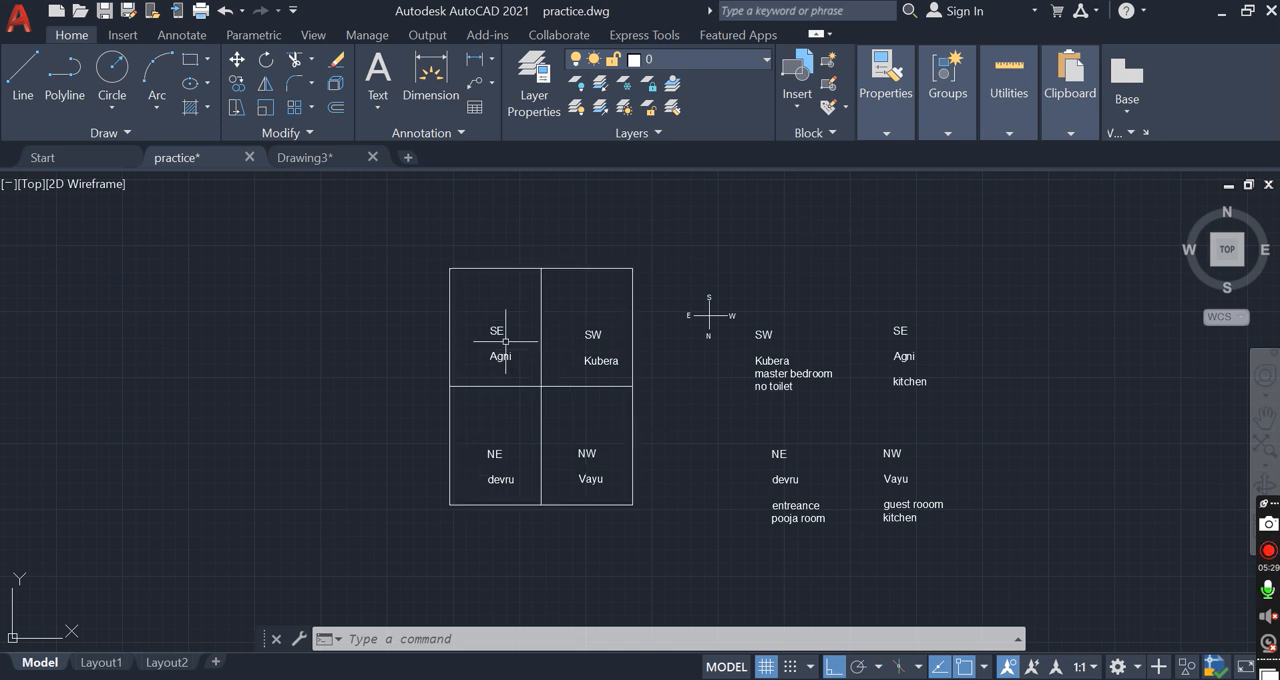
{"action": "scroll", "coordinate": [511, 343], "scroll_direction": "up", "scroll_amount": 4}
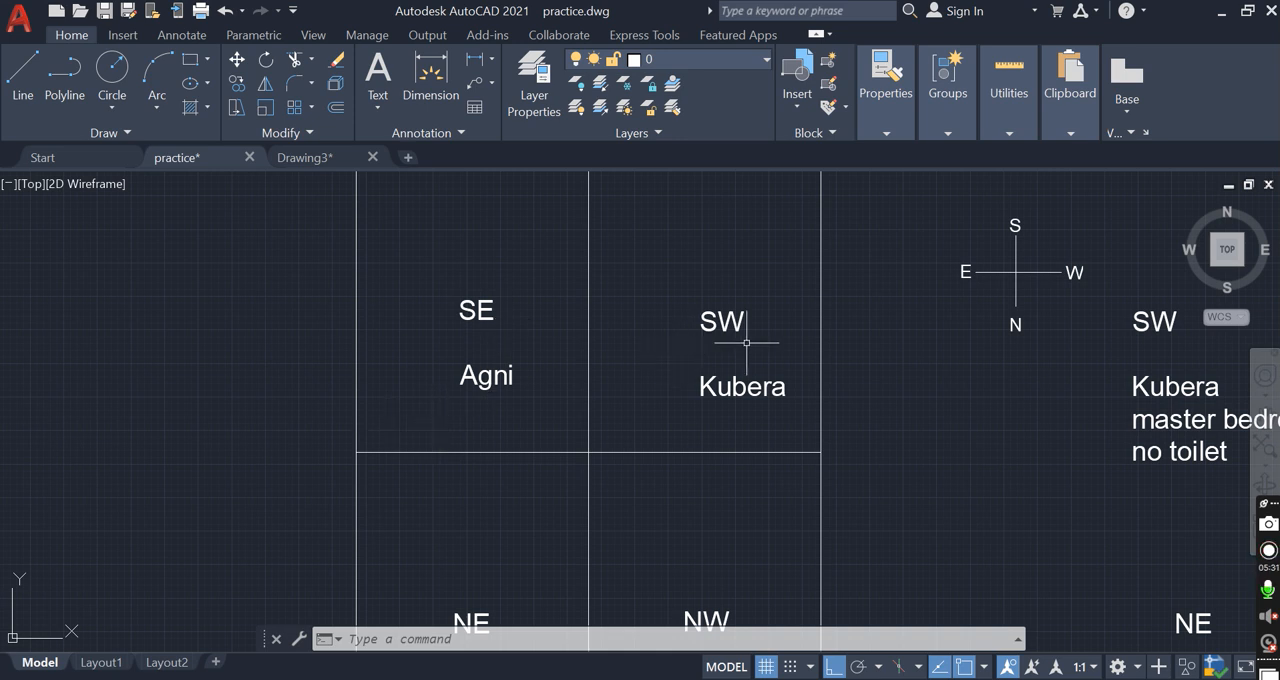
{"action": "scroll", "coordinate": [611, 415], "scroll_direction": "down", "scroll_amount": 2}
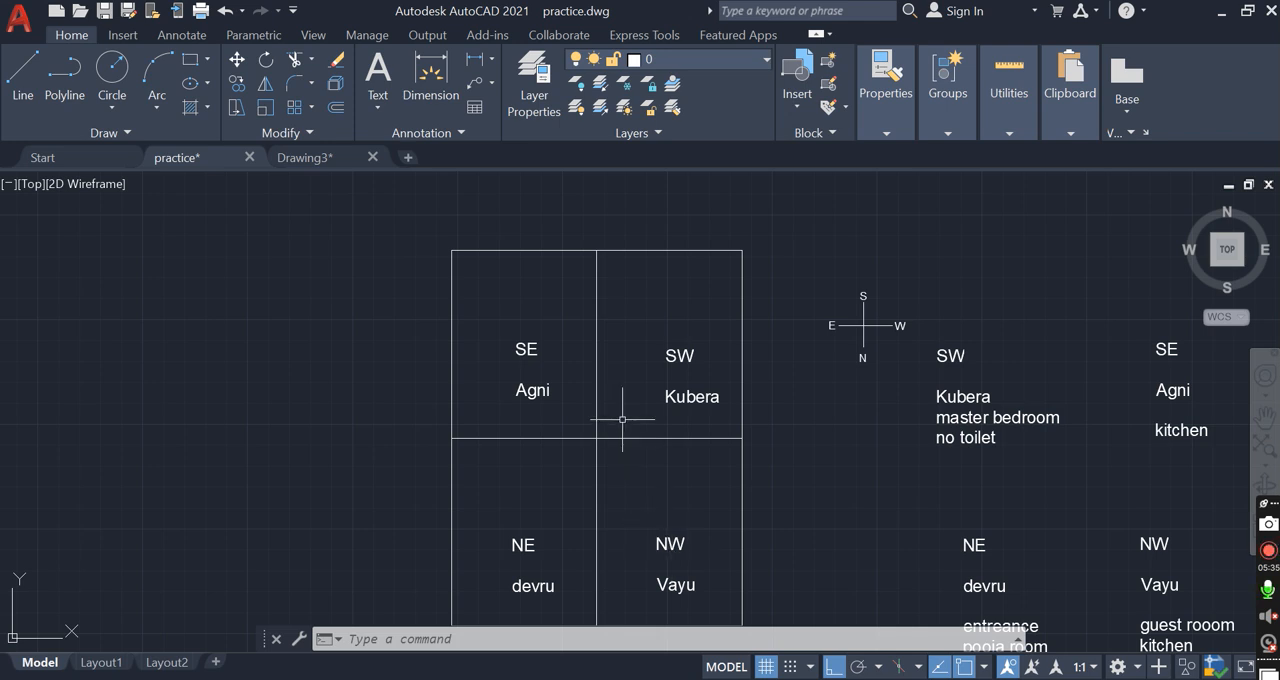
{"action": "middle_click_drag", "start_coordinate": [565, 509], "coordinate": [566, 481]}
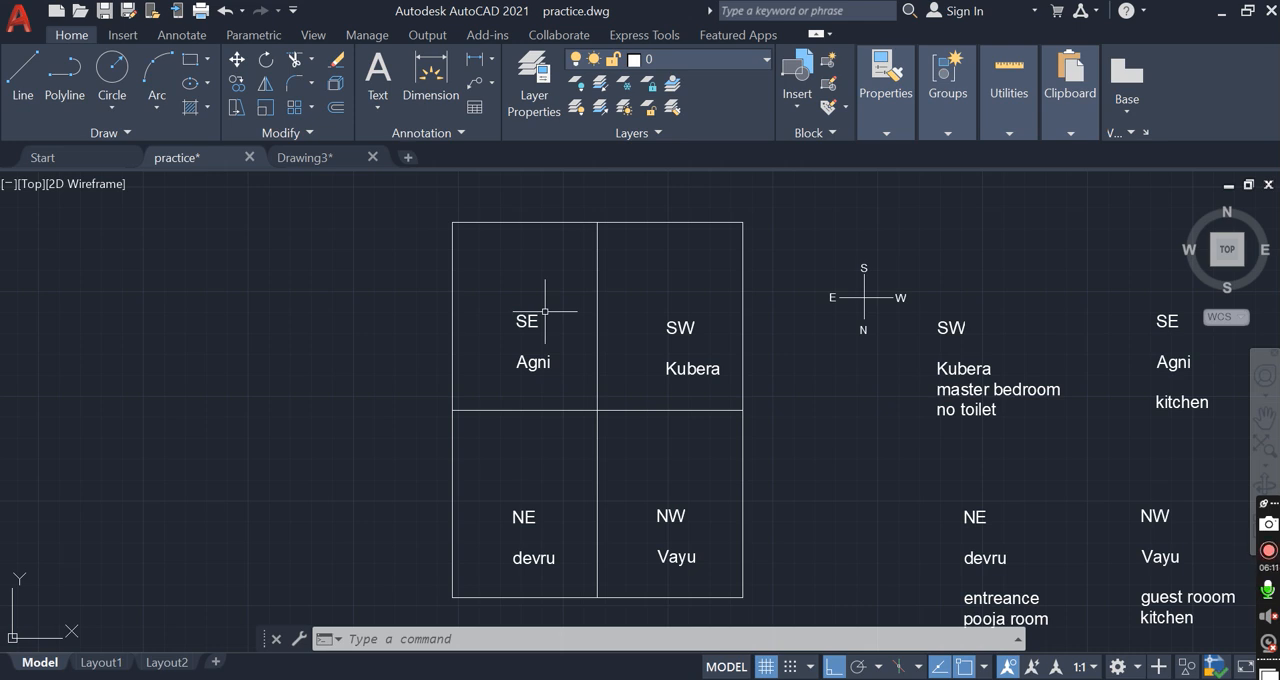
Draw a short vertical line across the bottom edge of the NE quadrant, just beside the central divider
{"action": "type", "text": "l"}
{"action": "key", "text": "Return"}
{"action": "scroll", "coordinate": [585, 593], "scroll_direction": "up", "scroll_amount": 2}
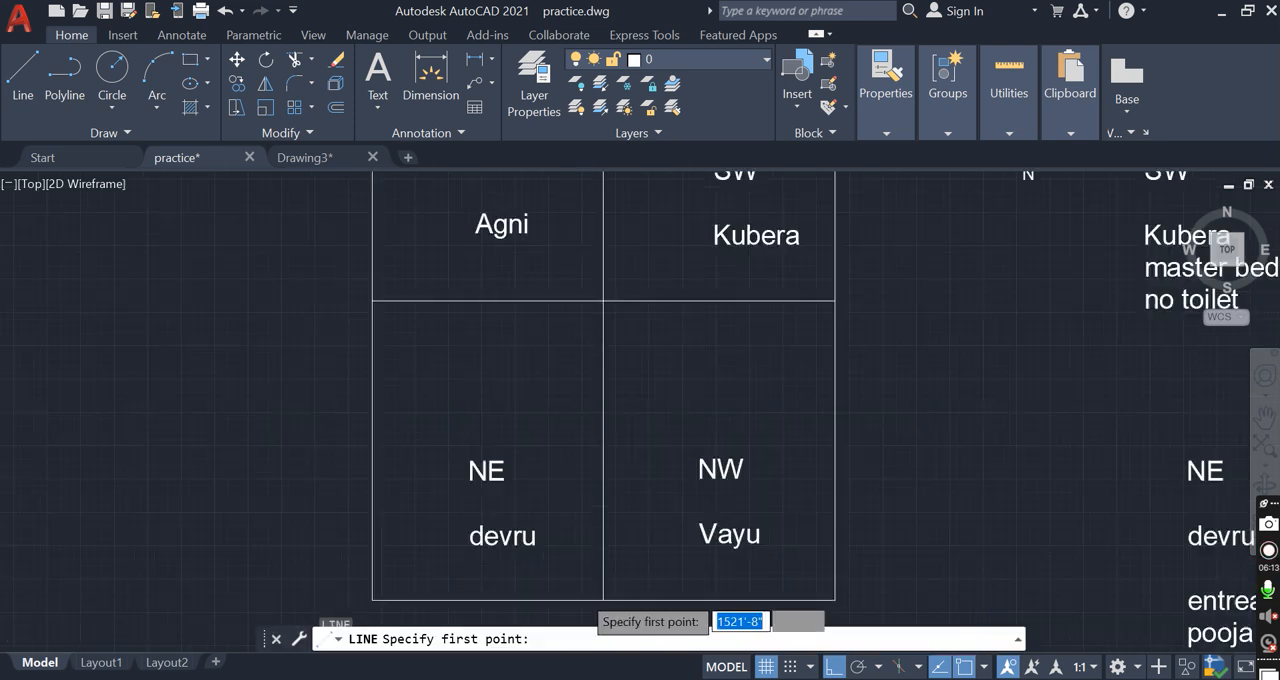
{"action": "scroll", "coordinate": [587, 600], "scroll_direction": "up", "scroll_amount": 2}
{"action": "scroll", "coordinate": [594, 457], "scroll_direction": "down", "scroll_amount": 2}
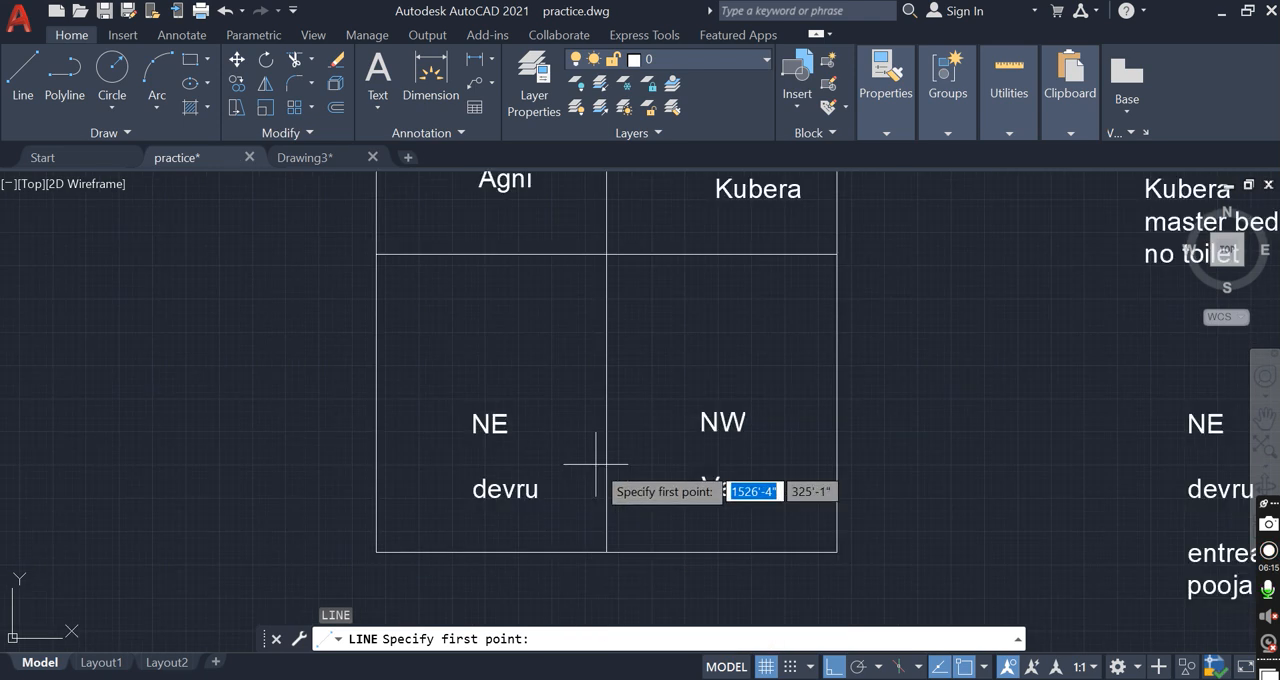
{"action": "left_click", "coordinate": [590, 577]}
{"action": "left_click", "coordinate": [589, 497]}
{"action": "key", "text": "Return"}
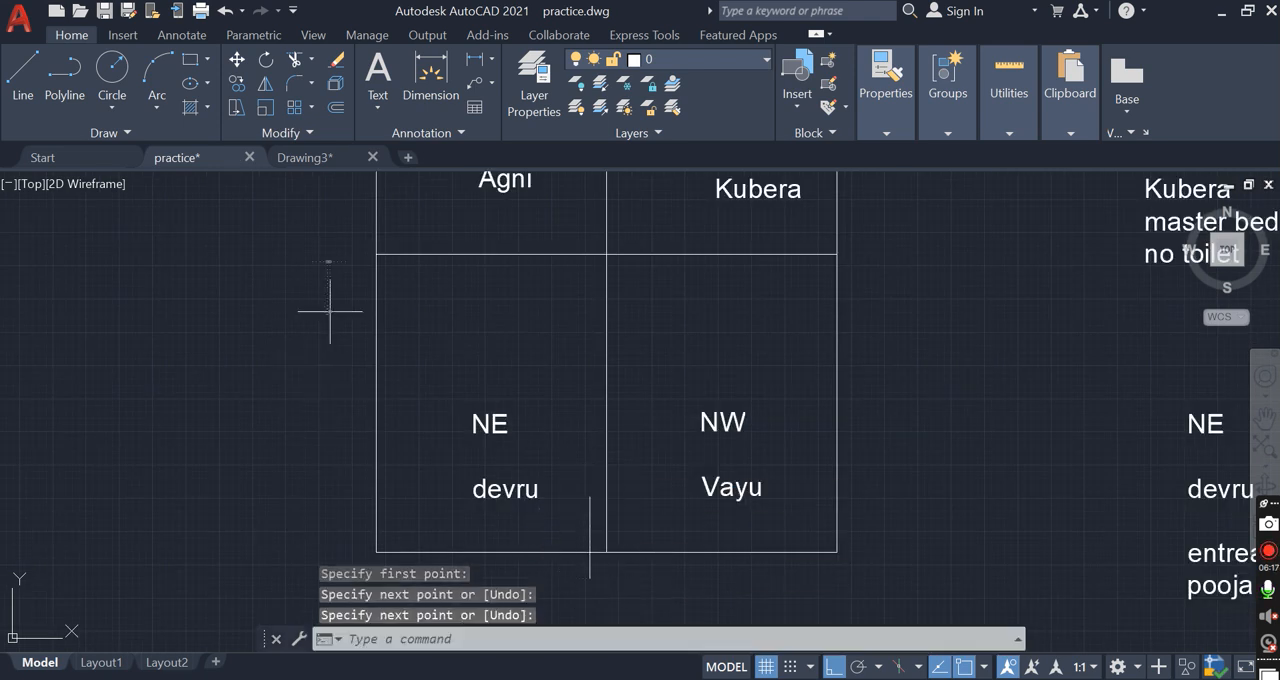
Draw a horizontal line across the outer vertical edge of the NE quadrant, above the NE label
{"action": "key", "text": "Return"}
{"action": "left_click", "coordinate": [328, 311]}
{"action": "left_click", "coordinate": [526, 311]}
{"action": "key", "text": "Escape"}
Move the horizontal line straight down so it lies between the NE and devru labels
{"action": "left_click", "coordinate": [452, 309]}
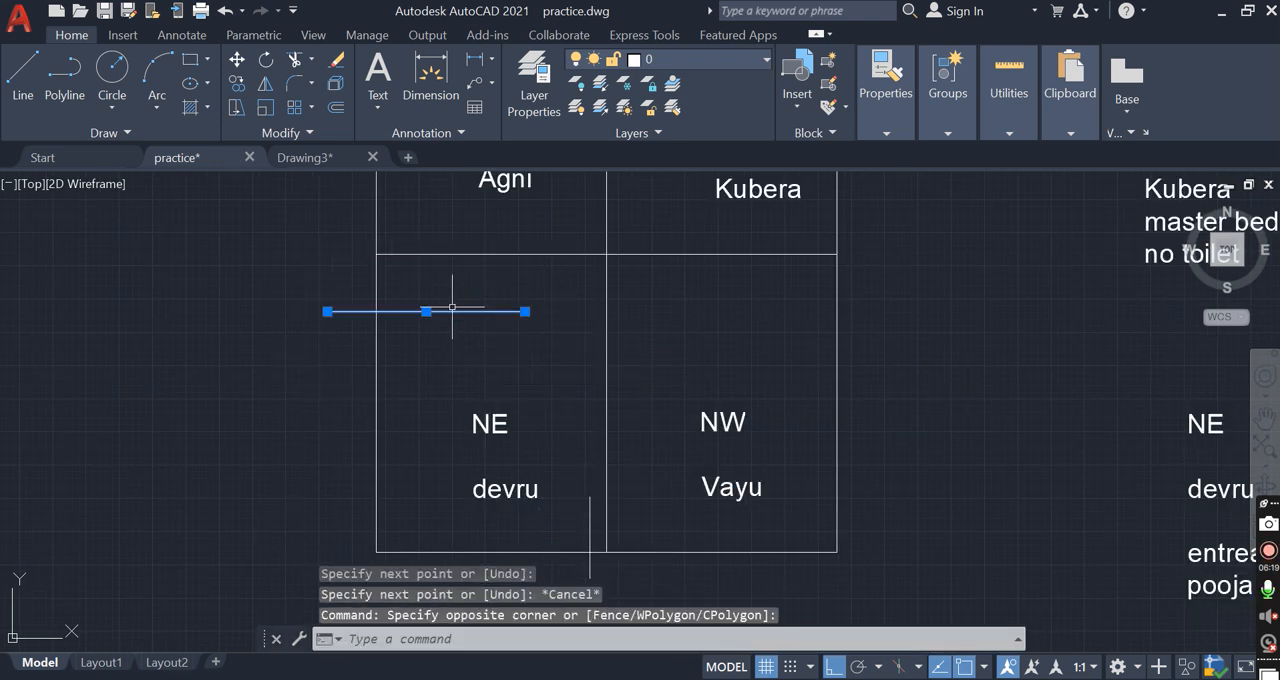
{"action": "type", "text": "m"}
{"action": "key", "text": "Return"}
{"action": "left_click", "coordinate": [452, 360]}
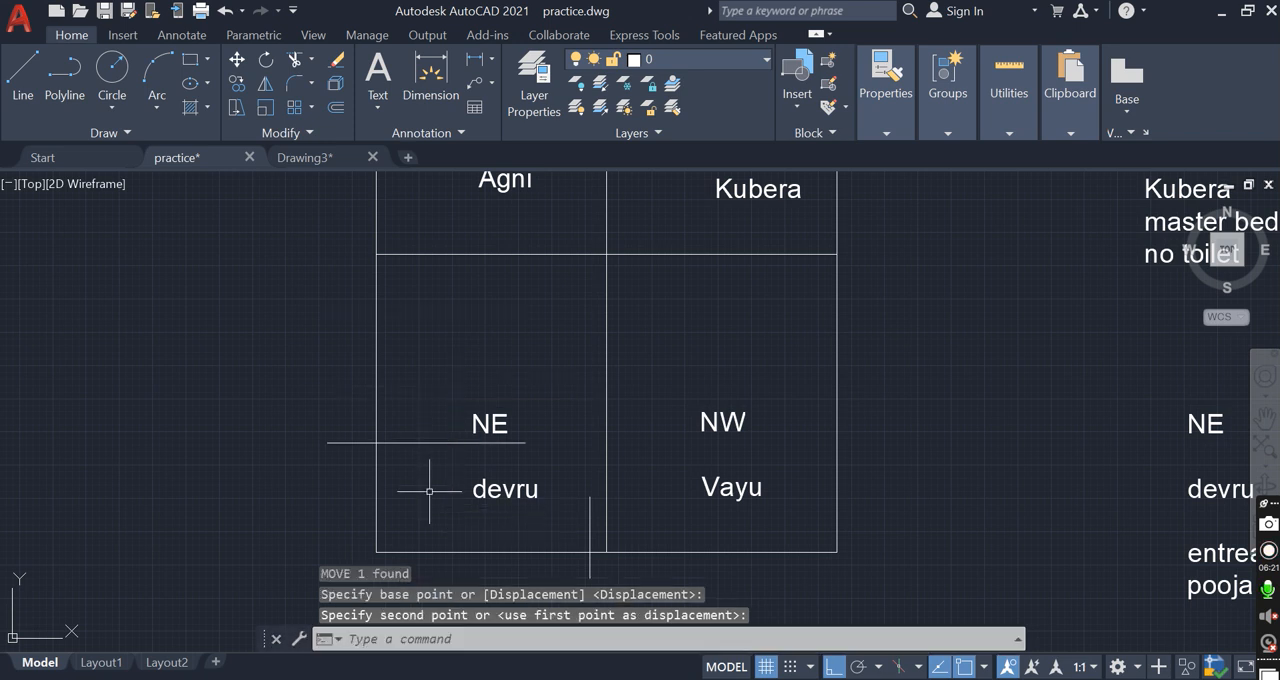
{"action": "scroll", "coordinate": [429, 491], "scroll_direction": "down", "scroll_amount": 4}
{"action": "key", "text": "Escape"}
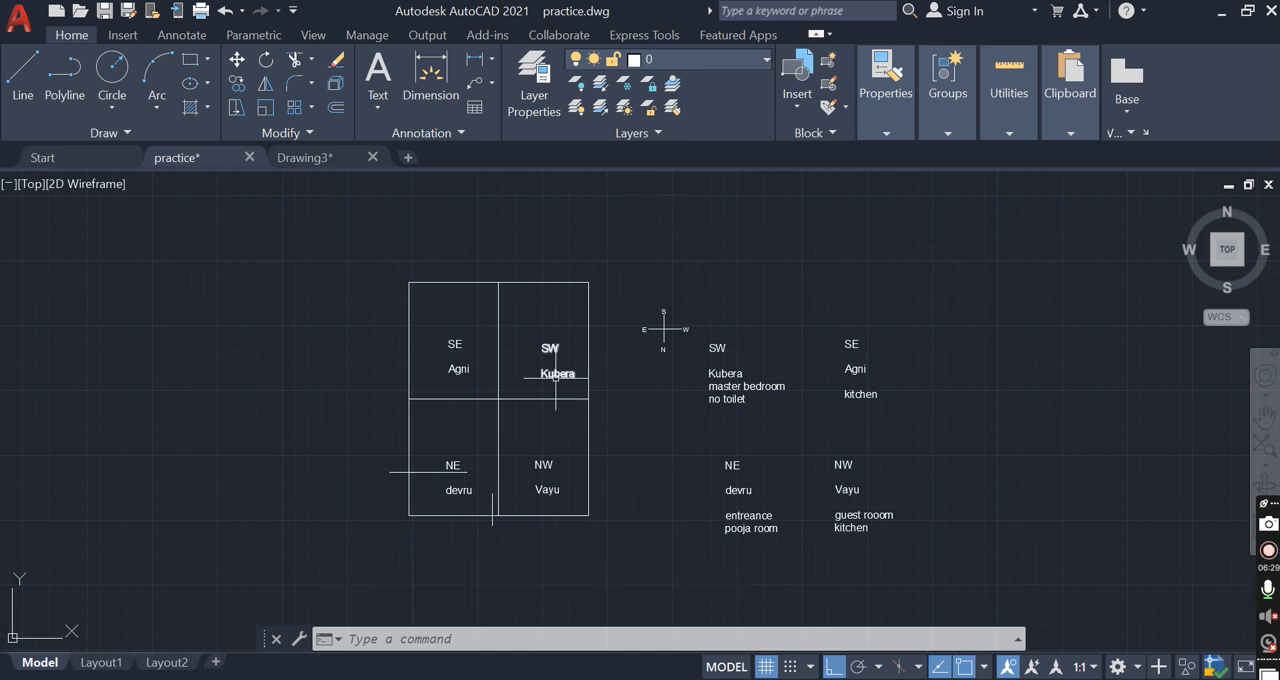
{"action": "scroll", "coordinate": [559, 380], "scroll_direction": "up", "scroll_amount": 2}
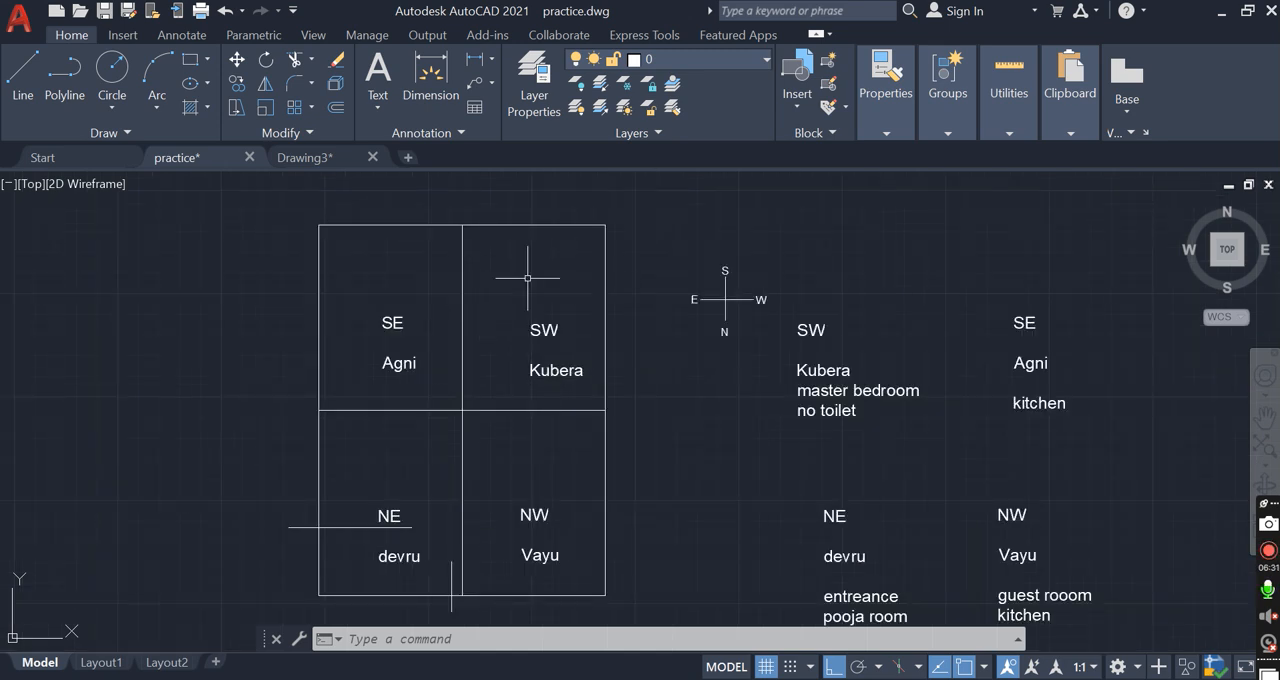
{"action": "left_click", "coordinate": [546, 227]}
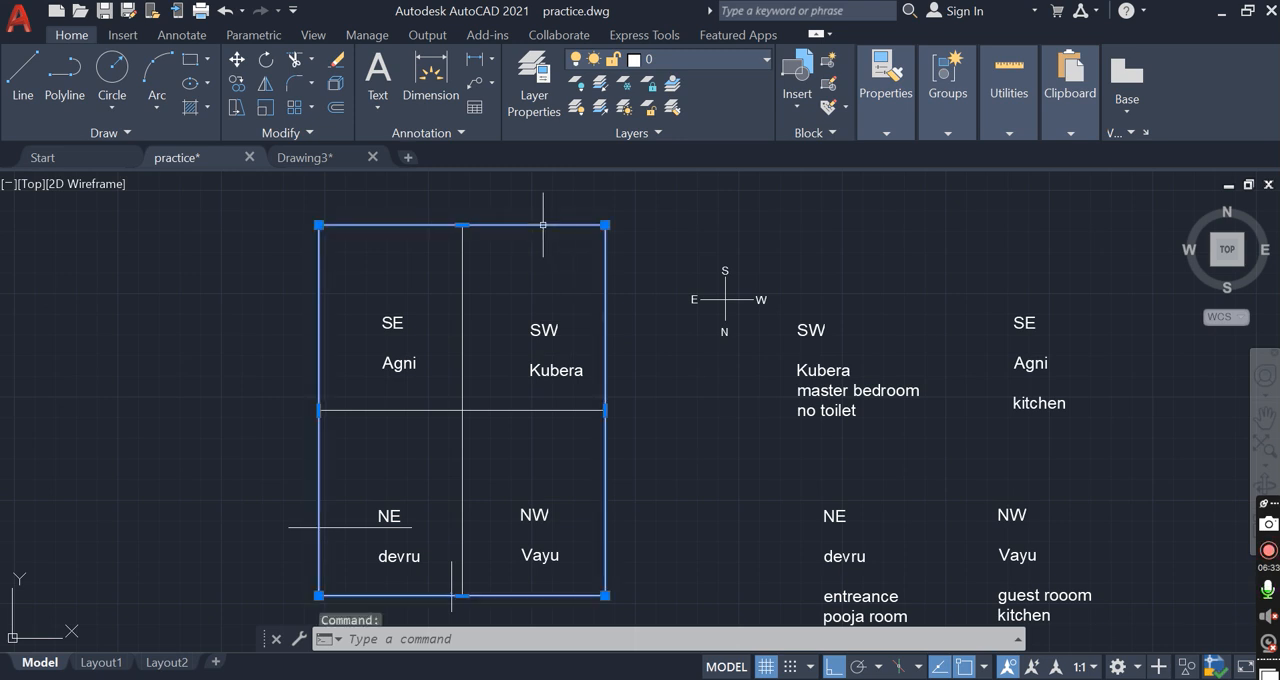
{"action": "key", "text": "Escape"}
{"action": "key", "text": "Escape"}
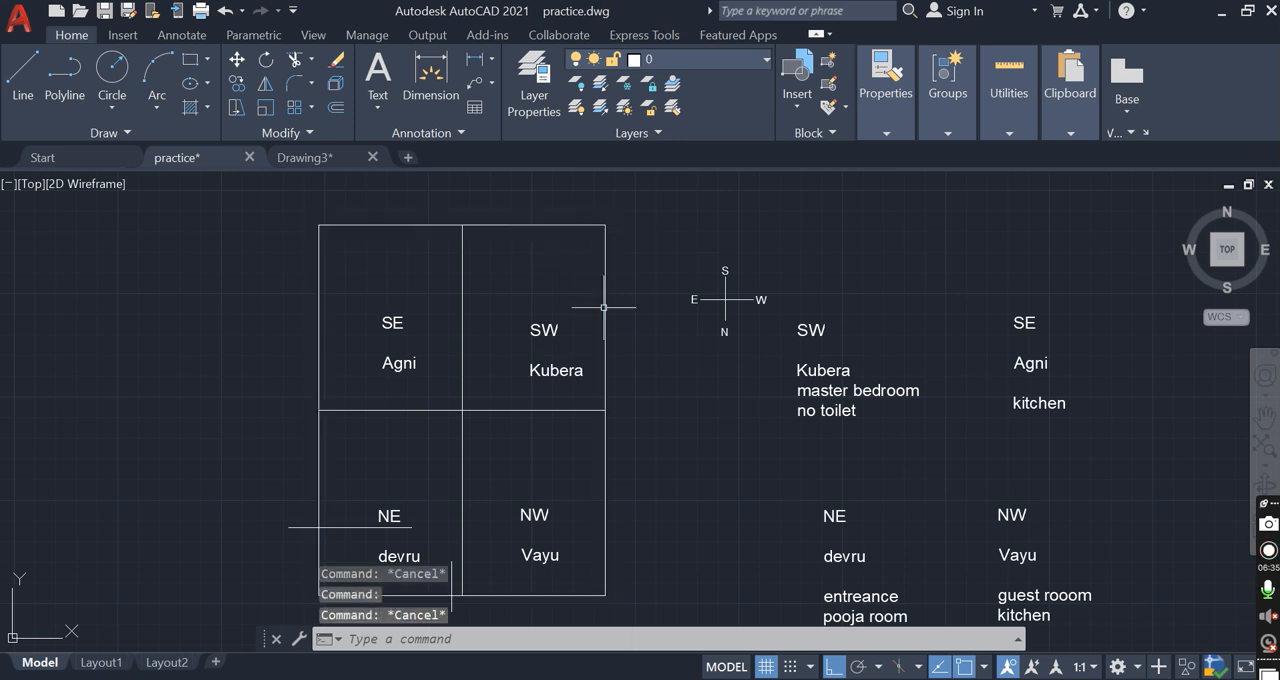
{"action": "key", "text": "Return"}
{"action": "left_click", "coordinate": [604, 232]}
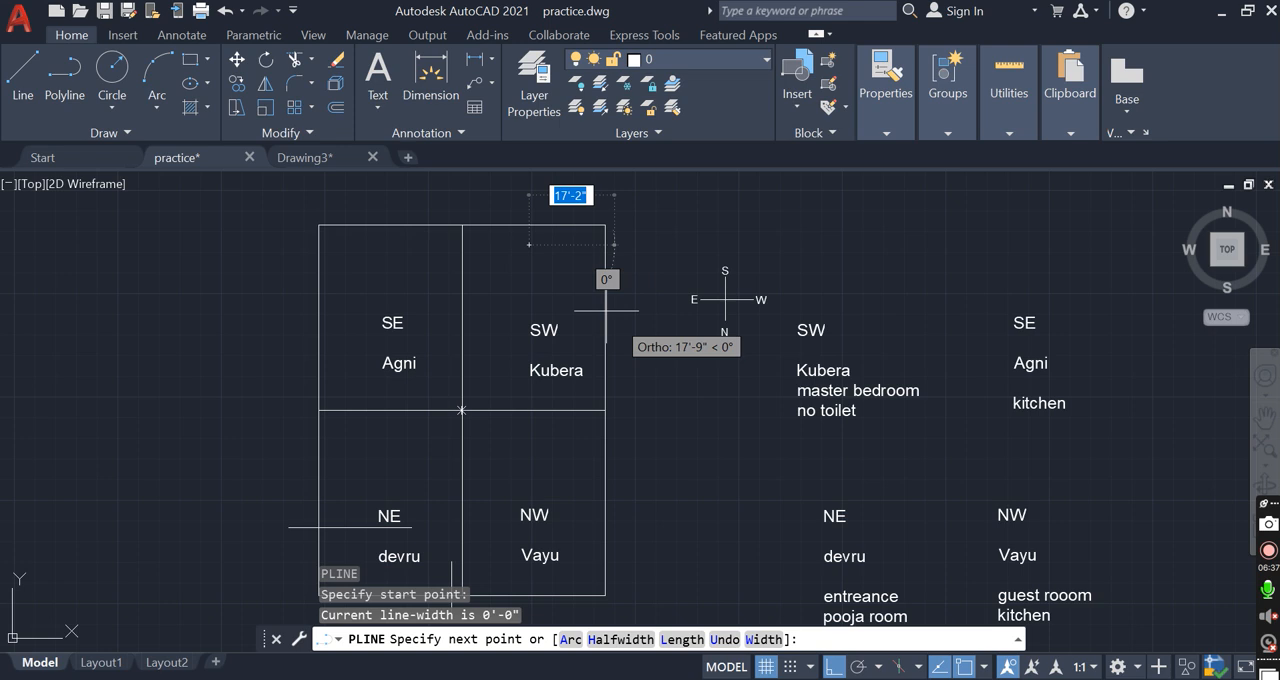
{"action": "key", "text": "Escape"}
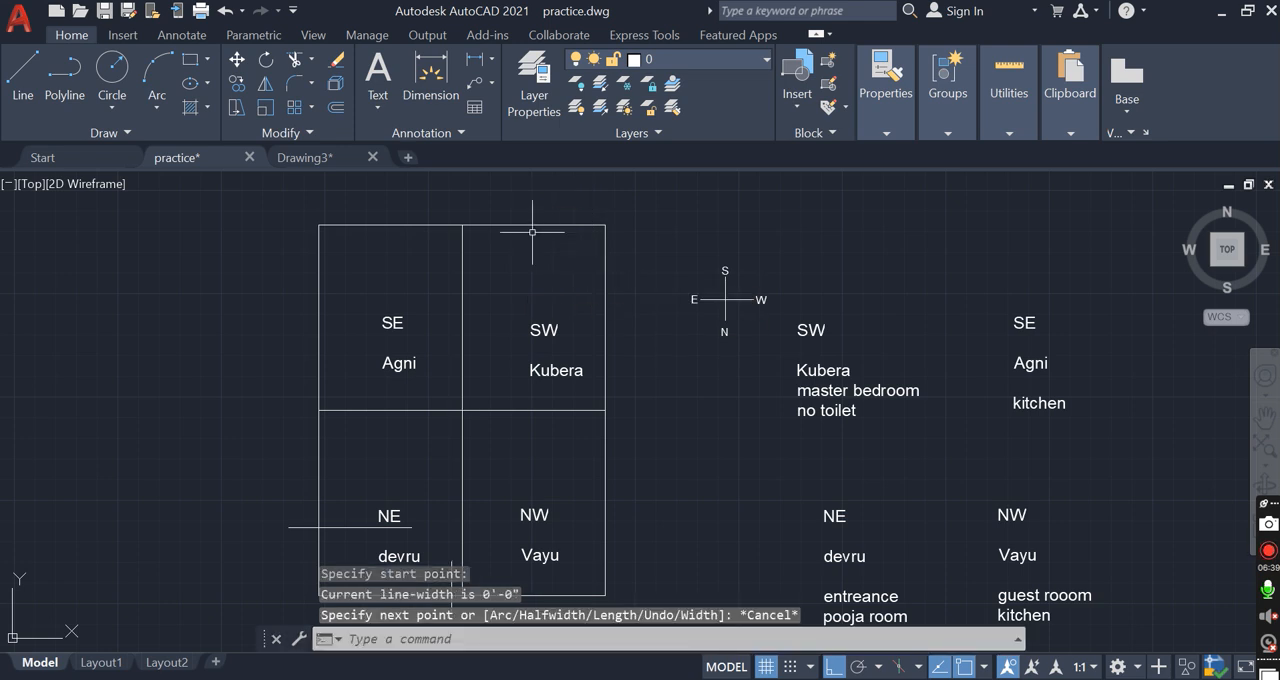
Draw a small rectangle inside the SW quadrant, filling its outer corner on the south edge
{"action": "type", "text": "rec"}
{"action": "key", "text": "Return"}
{"action": "scroll", "coordinate": [575, 236], "scroll_direction": "up", "scroll_amount": 2}
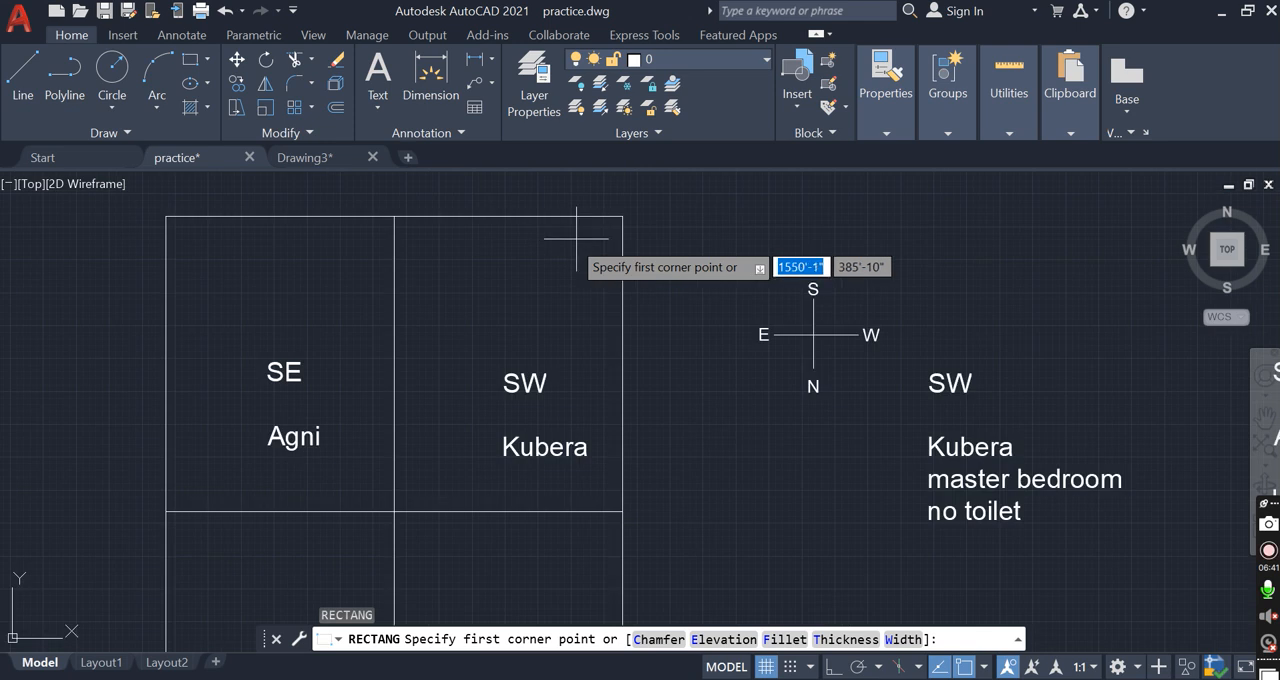
{"action": "left_click", "coordinate": [622, 216]}
{"action": "left_click", "coordinate": [541, 303]}
{"action": "left_click", "coordinate": [674, 271]}
{"action": "left_click", "coordinate": [600, 256]}
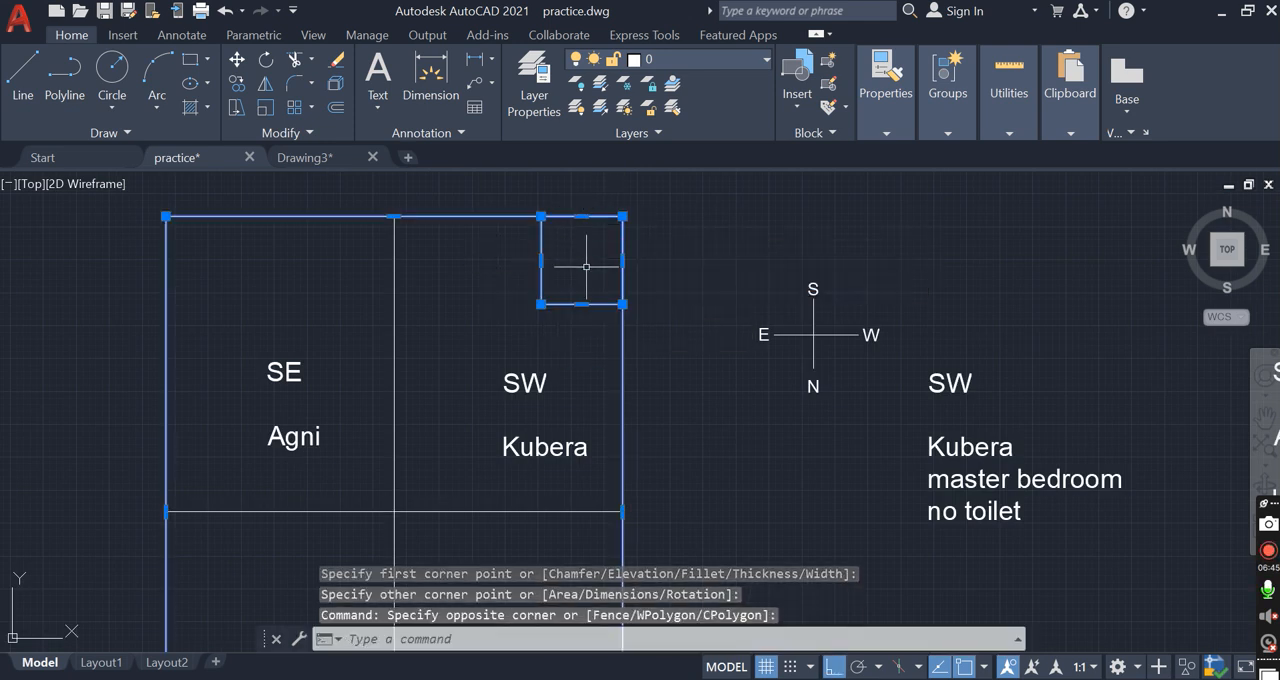
{"action": "key", "text": "Escape"}
{"action": "key", "text": "Escape"}
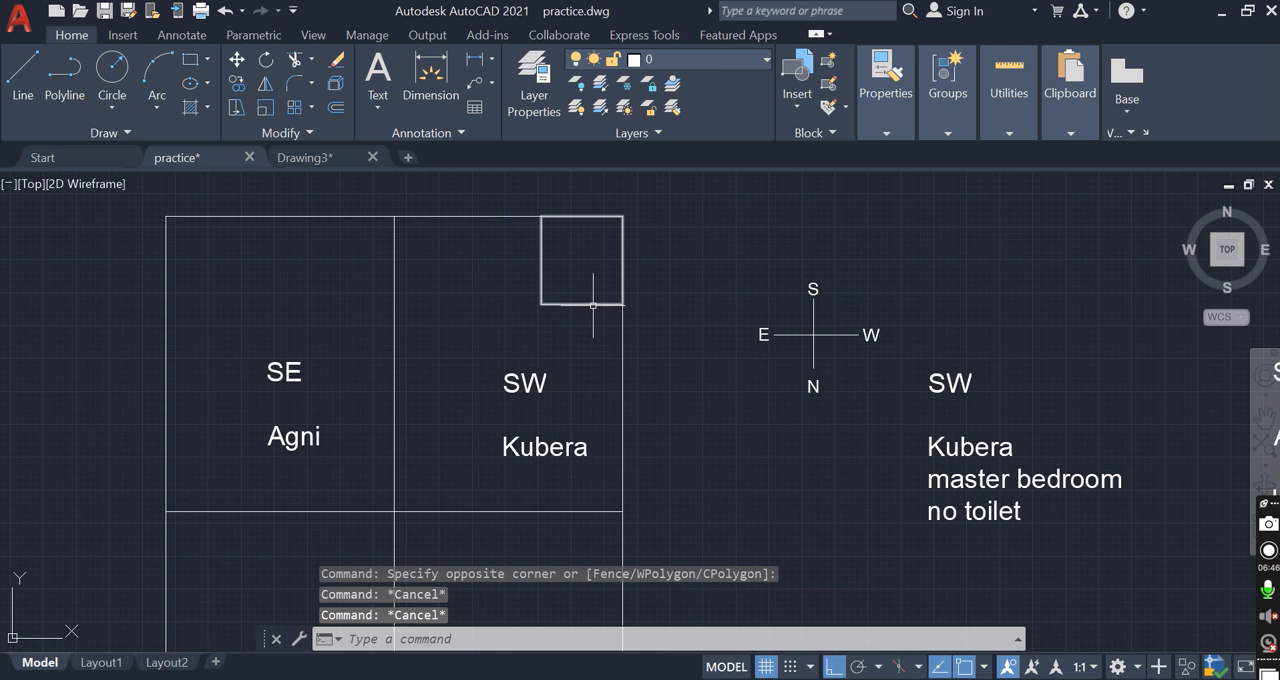
Stretch the small rectangle's west side across its opposite side, leaving a narrow box away from the plan's outer edge
{"action": "left_click", "coordinate": [549, 252]}
{"action": "left_click", "coordinate": [600, 257]}
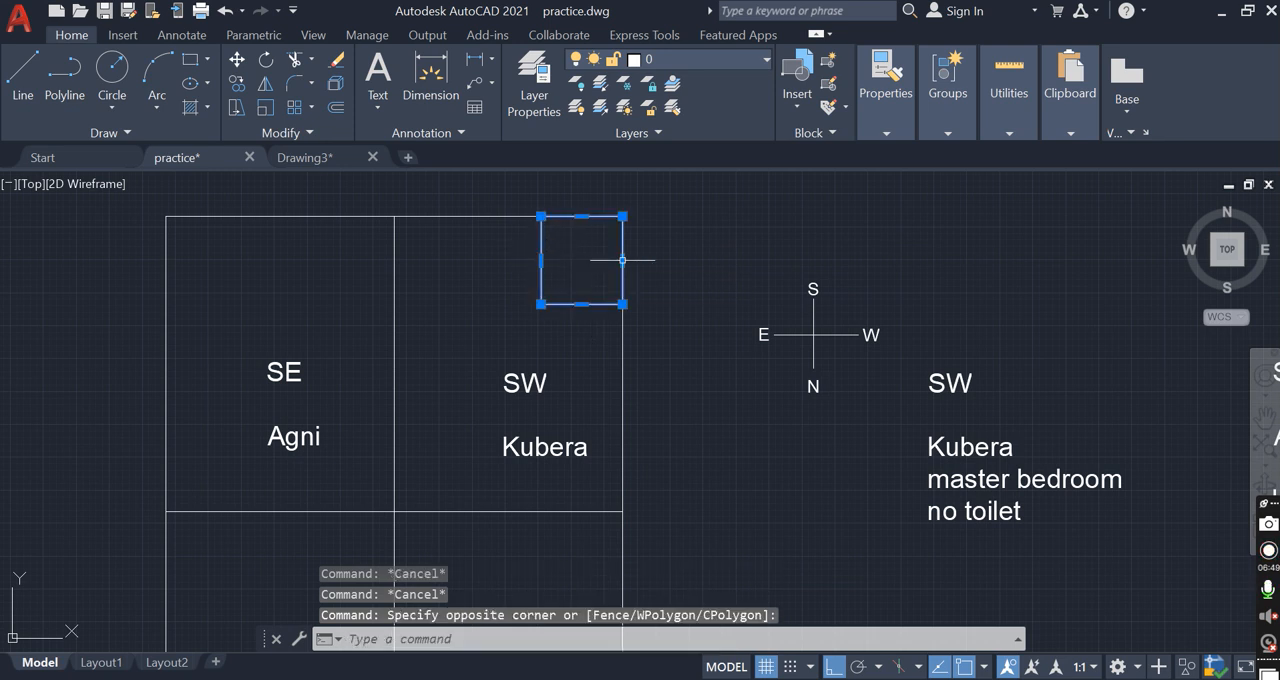
{"action": "left_click", "coordinate": [622, 260]}
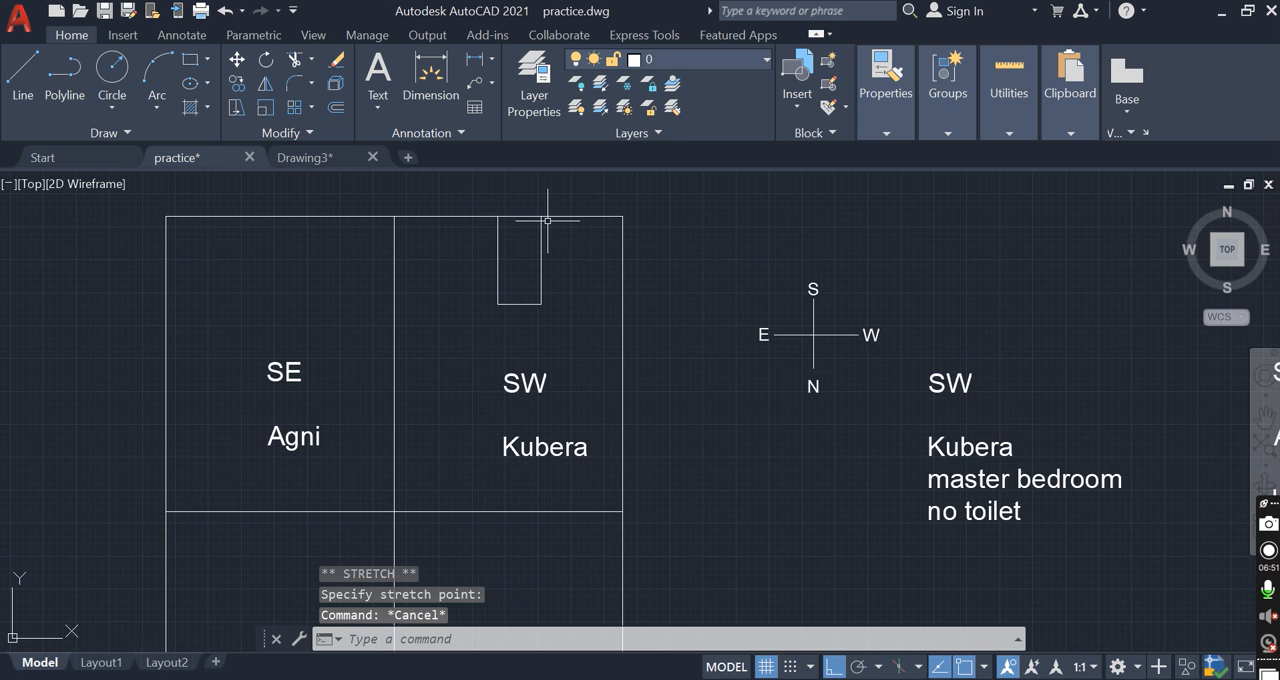
Stretch the narrow box's south side past its opposite side toward the SW label, and its west side to the plan's outer edge
{"action": "left_click", "coordinate": [570, 290]}
{"action": "left_click", "coordinate": [518, 262]}
{"action": "left_click", "coordinate": [519, 216]}
{"action": "left_click", "coordinate": [519, 339]}
{"action": "left_click", "coordinate": [541, 321]}
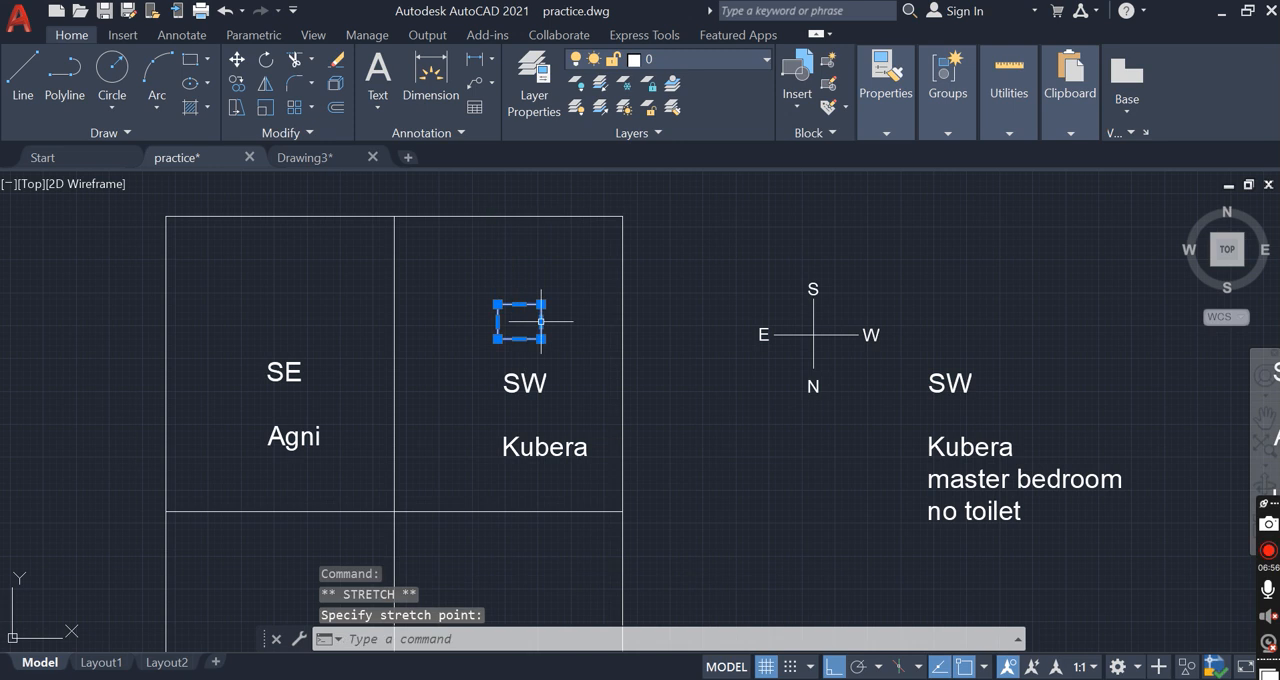
{"action": "left_click", "coordinate": [621, 321]}
{"action": "key", "text": "Escape"}
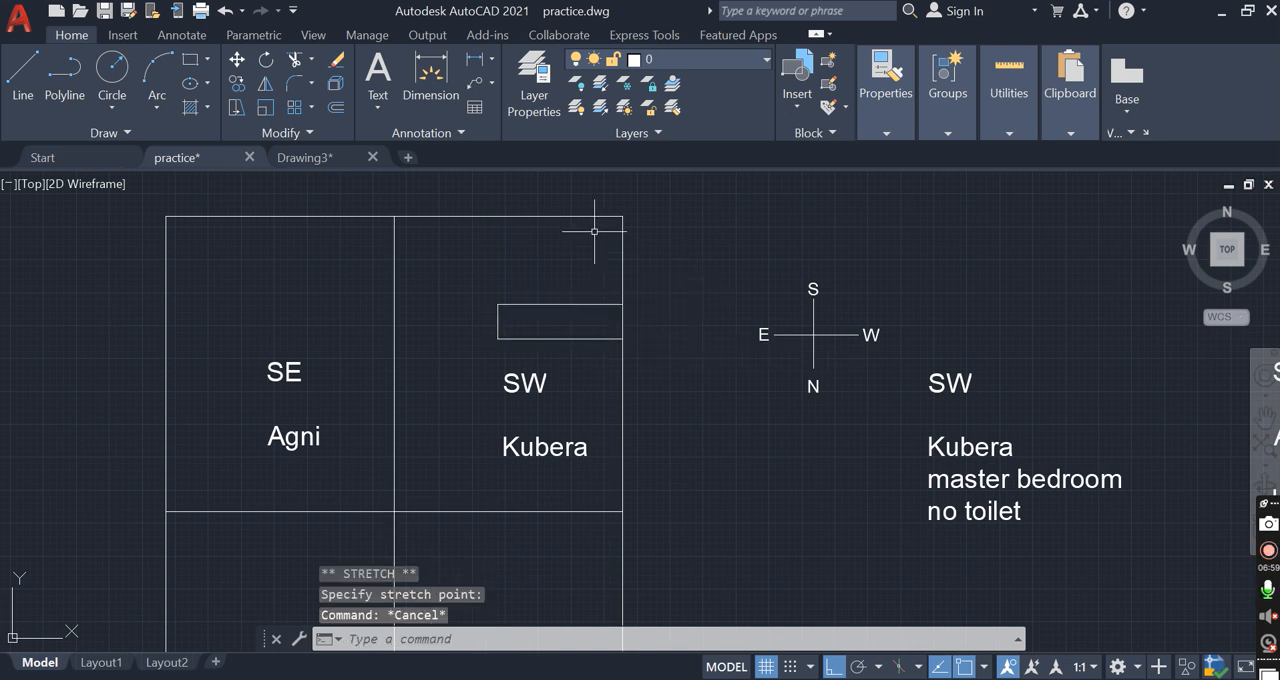
Erase the small rectangle from the SW quadrant
{"action": "left_click", "coordinate": [608, 181]}
{"action": "left_click", "coordinate": [645, 246]}
{"action": "left_click", "coordinate": [588, 290]}
{"action": "left_click", "coordinate": [577, 311]}
{"action": "key", "text": "Delete"}
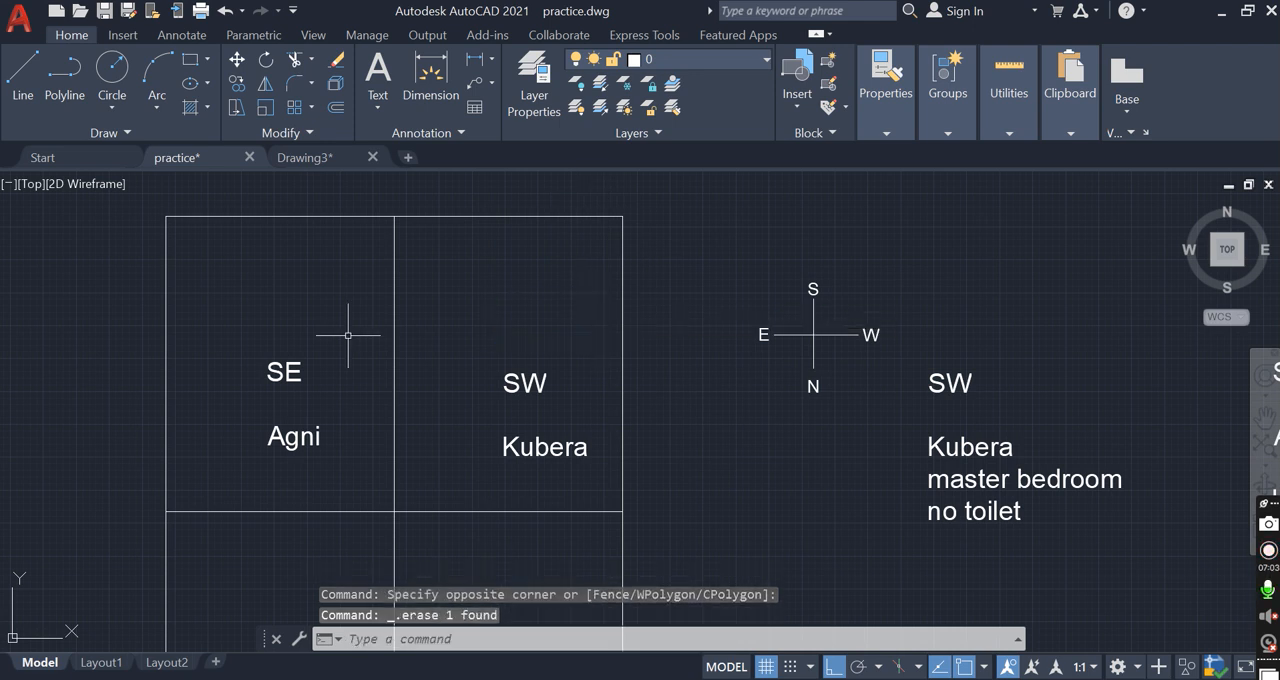
Review the plan's four quadrants together with the compass and the matching room notes
{"action": "scroll", "coordinate": [417, 486], "scroll_direction": "down", "scroll_amount": 1}
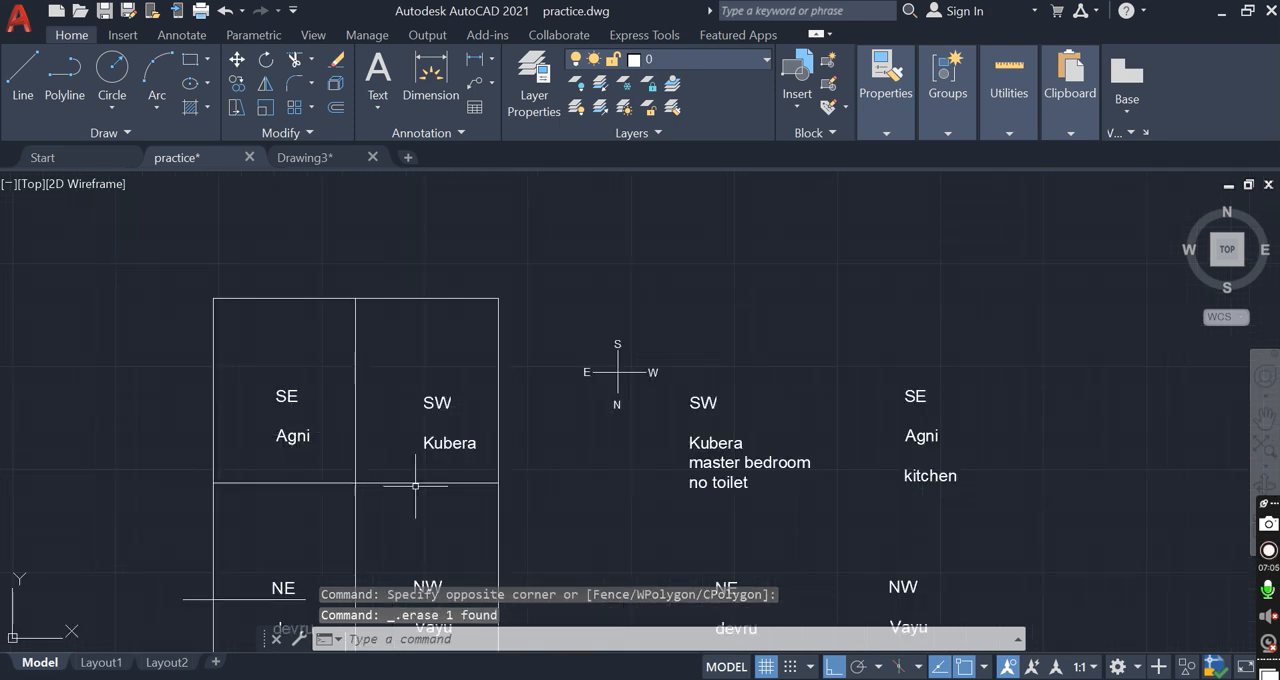
{"action": "scroll", "coordinate": [477, 397], "scroll_direction": "down", "scroll_amount": 1}
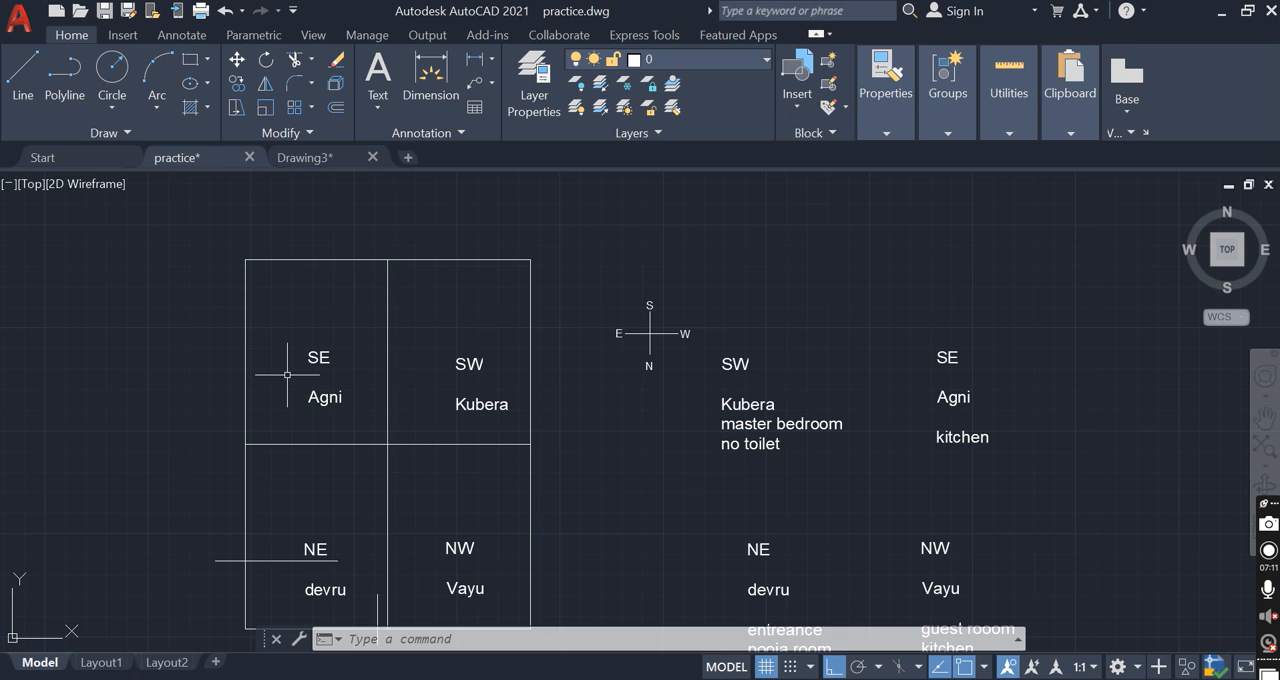
{"action": "middle_click_drag", "start_coordinate": [443, 468], "coordinate": [461, 415]}
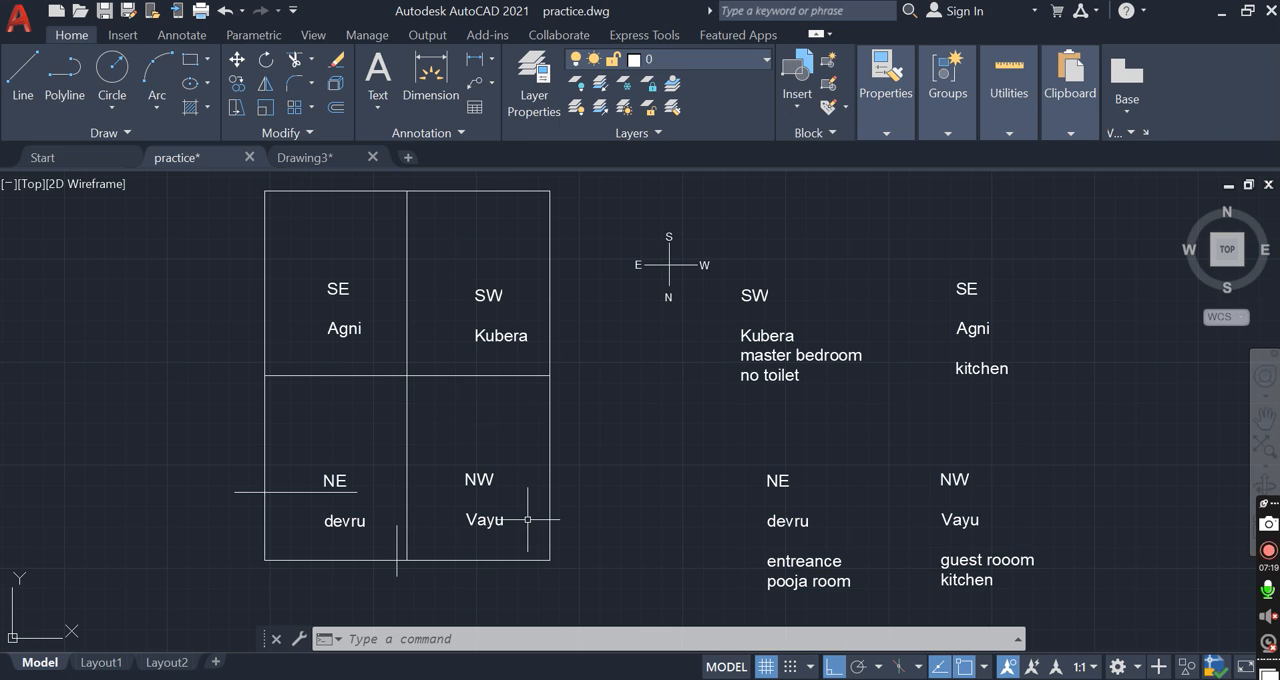
{"action": "middle_click_drag", "start_coordinate": [640, 395], "coordinate": [636, 395]}
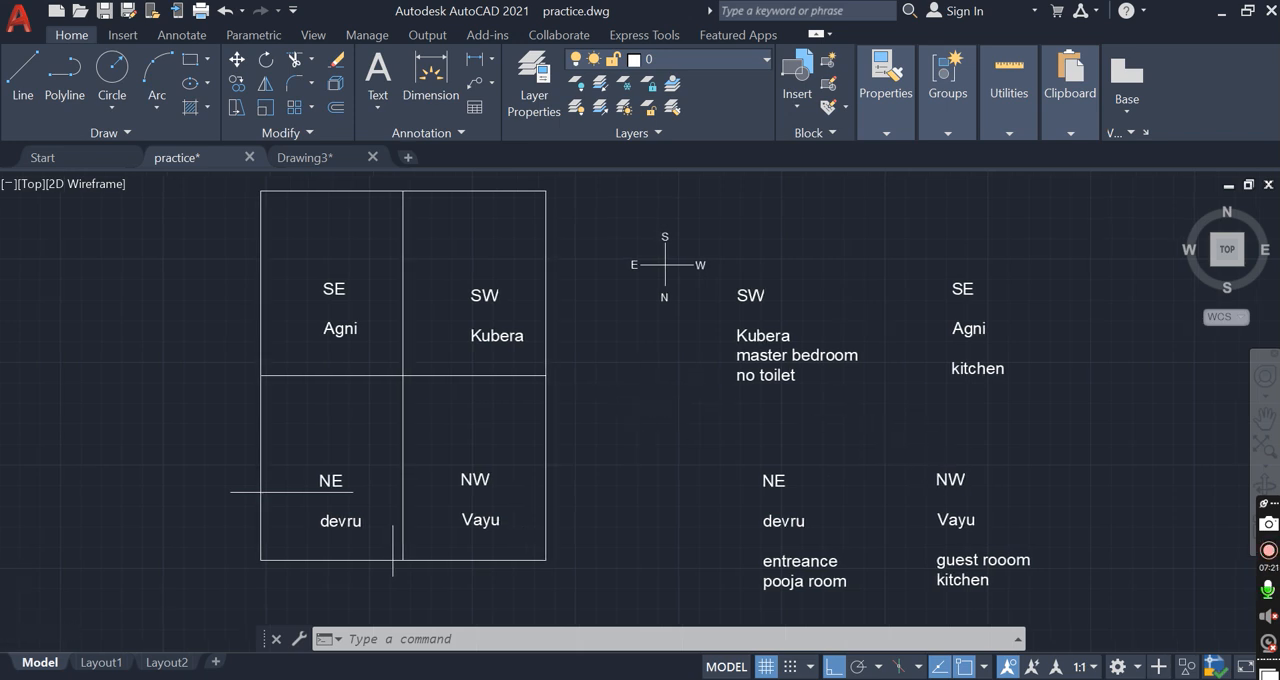
{"action": "scroll", "coordinate": [638, 395], "scroll_direction": "down", "scroll_amount": 2}
{"action": "scroll", "coordinate": [740, 375], "scroll_direction": "up", "scroll_amount": 4}
{"action": "scroll", "coordinate": [500, 405], "scroll_direction": "down", "scroll_amount": 2}
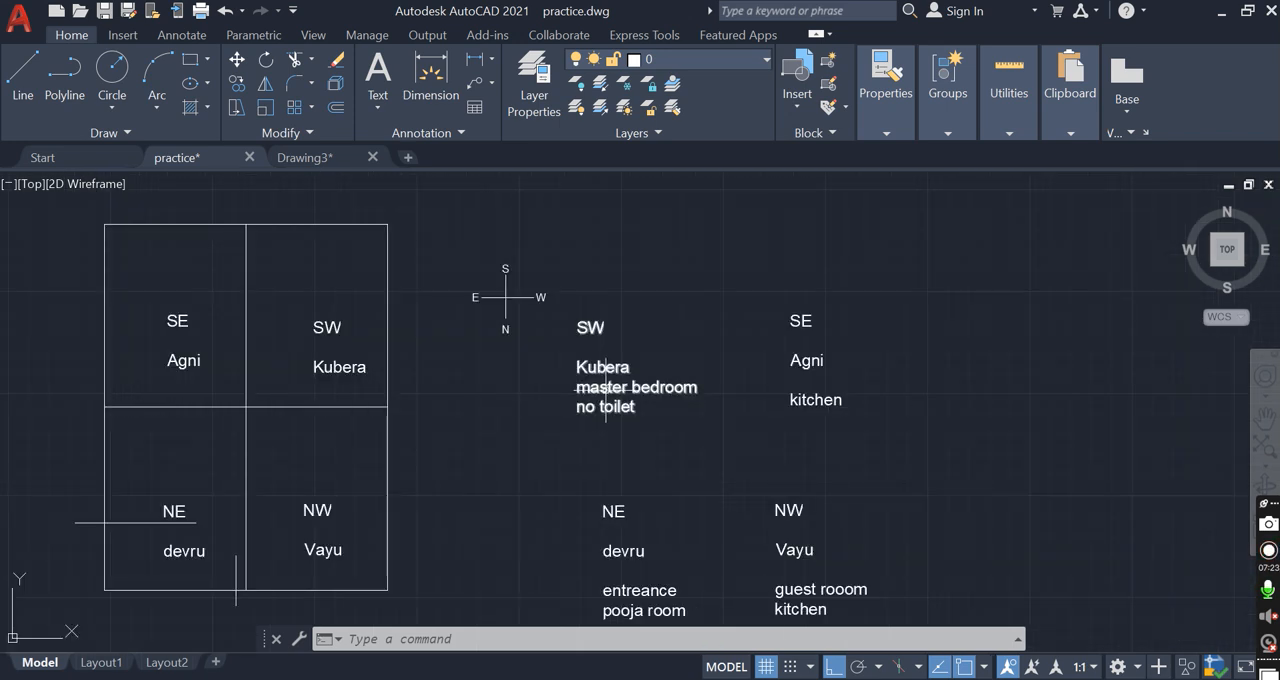
Add the line "staircase" below "no toilet" in the SW Kubera room note
{"action": "scroll", "coordinate": [615, 380], "scroll_direction": "up", "scroll_amount": 2}
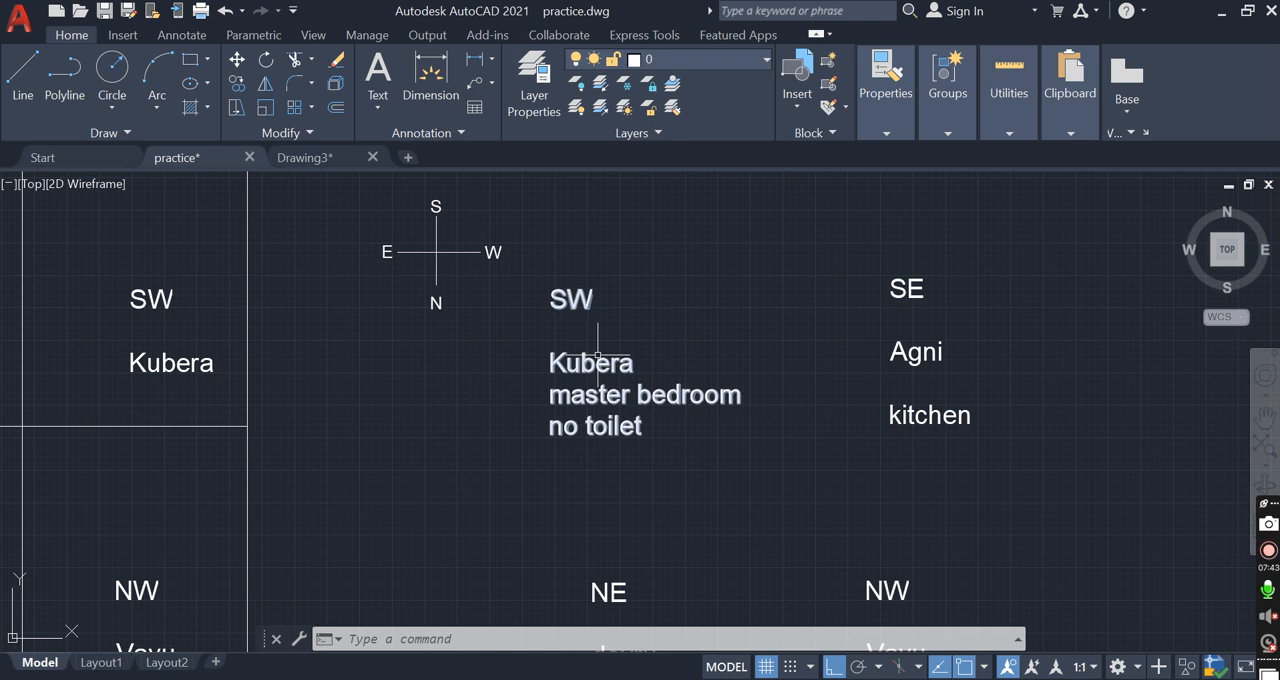
{"action": "left_click", "coordinate": [651, 425]}
{"action": "double_click", "coordinate": [652, 424]}
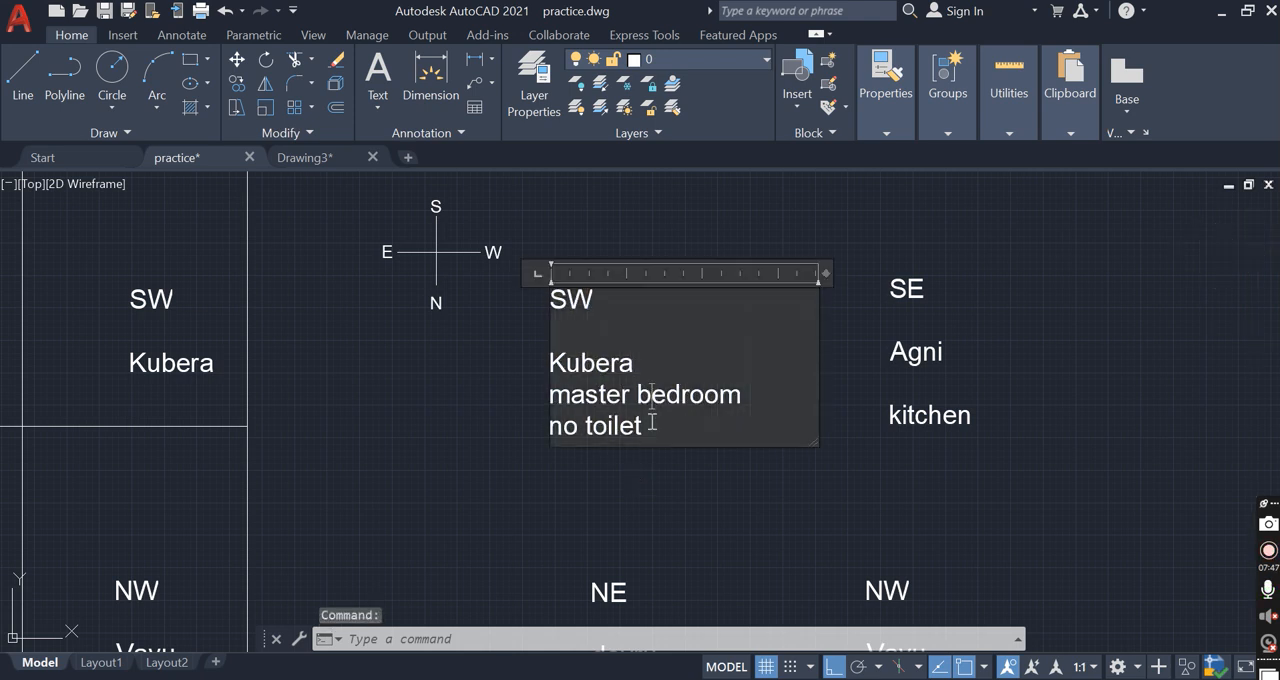
{"action": "key", "text": "Return"}
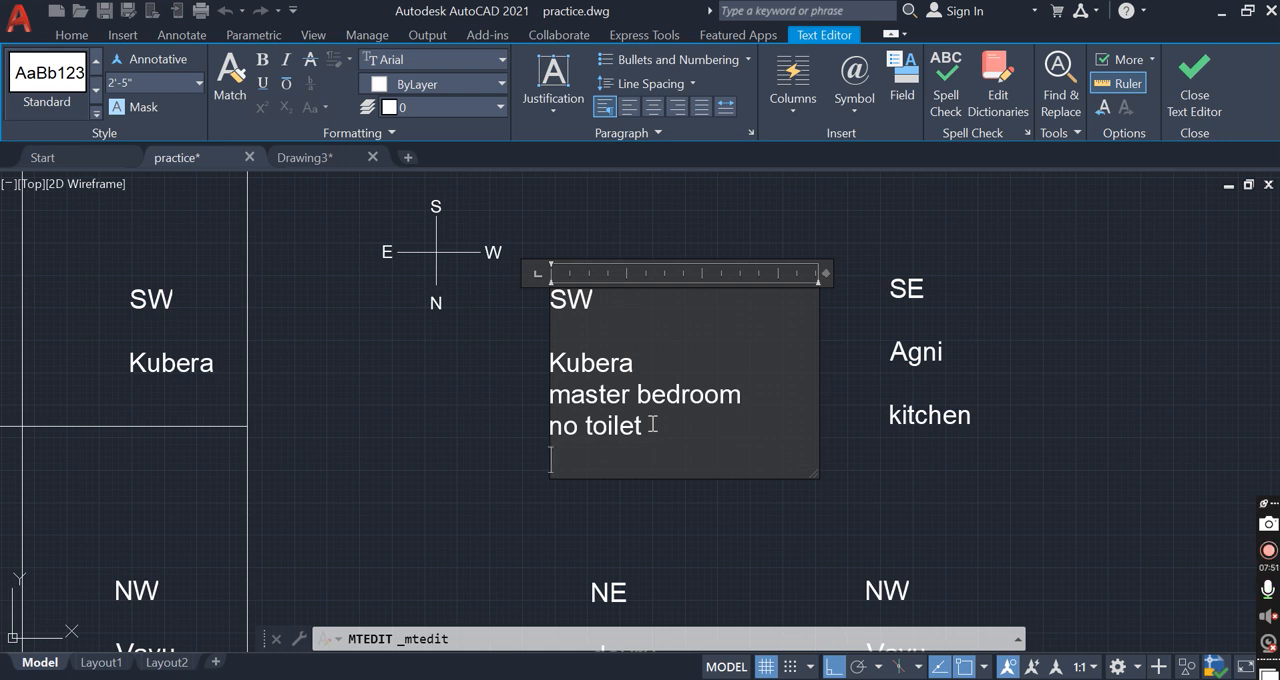
{"action": "type", "text": "stai"}
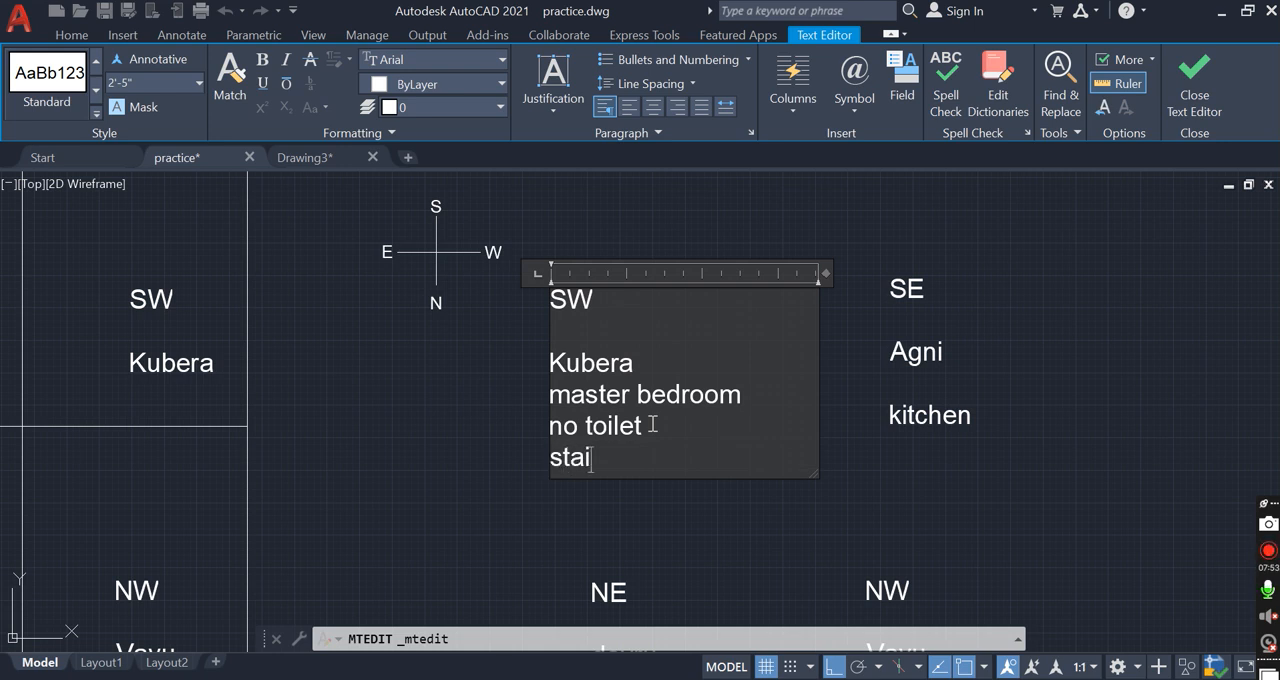
{"action": "type", "text": "rcase"}
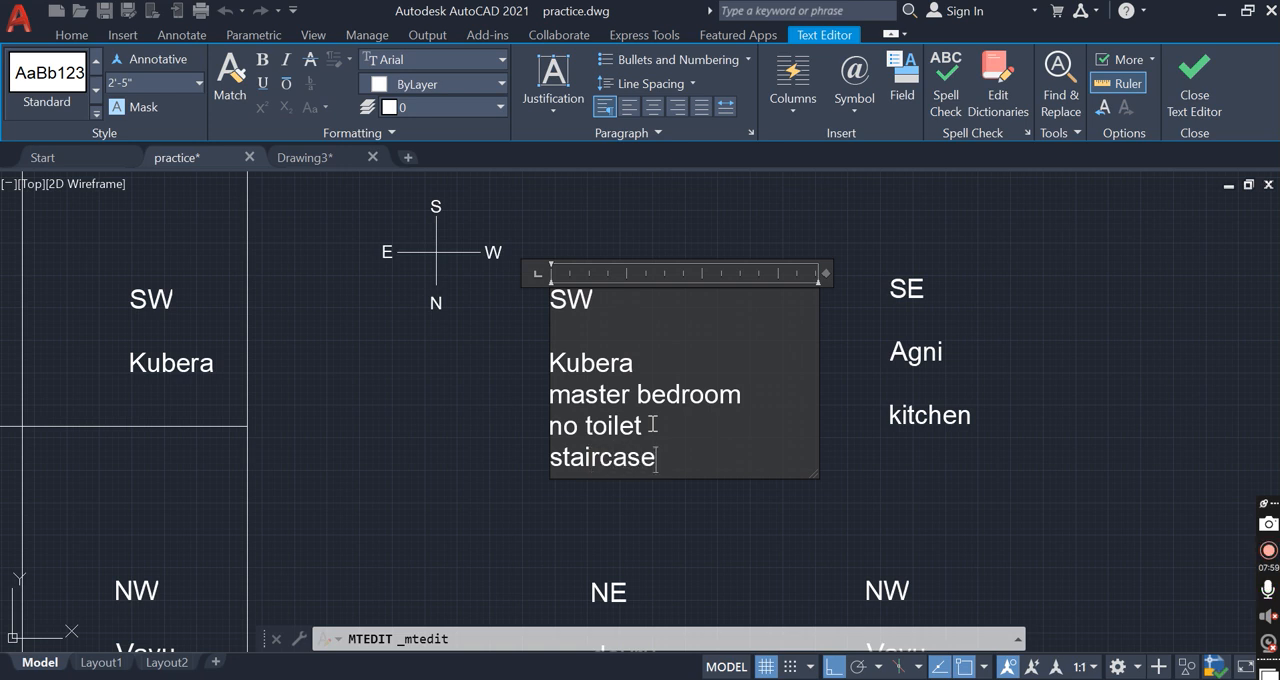
{"action": "key", "text": "Return"}
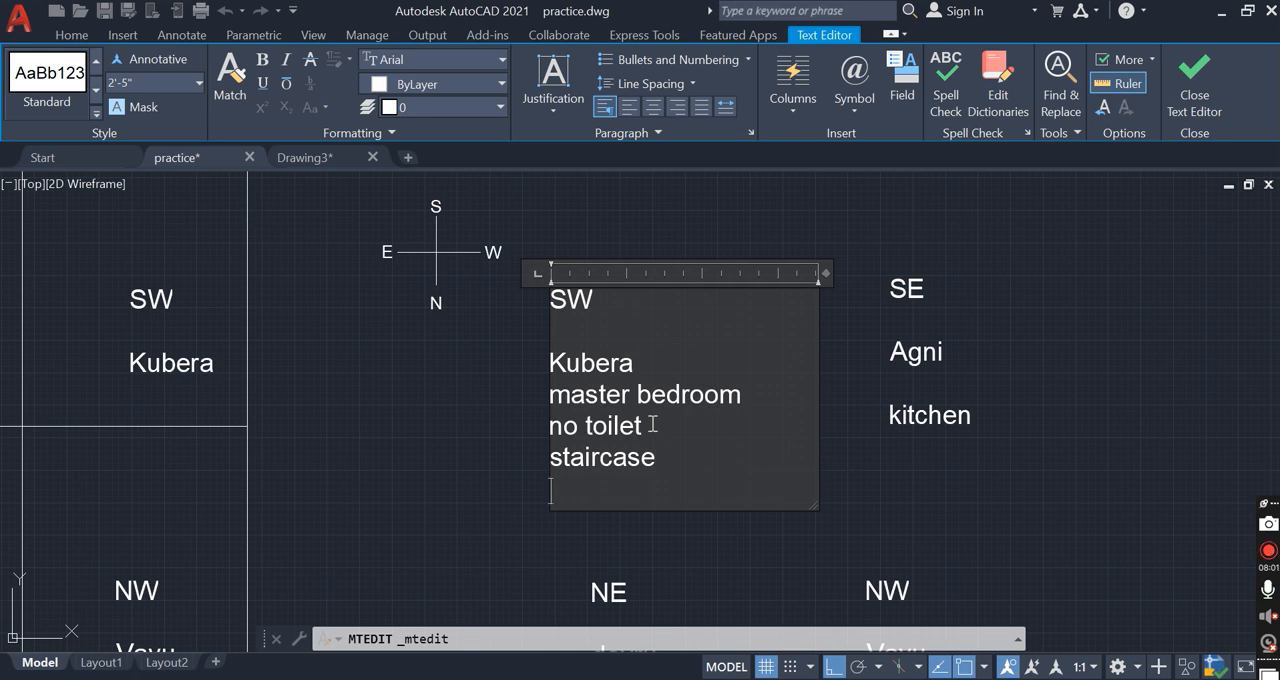
{"action": "left_click", "coordinate": [846, 581]}
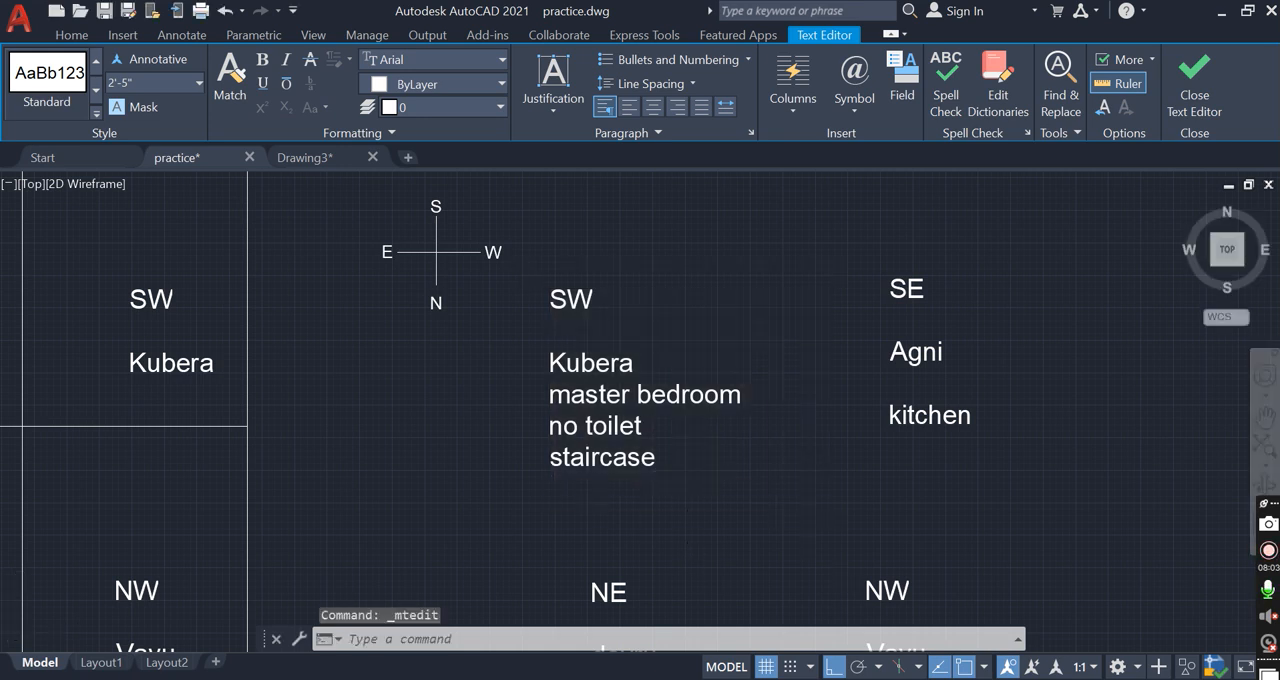
Add the lines "bathroom" and "staircase" below "kitchen" in the SE Agni room note
{"action": "scroll", "coordinate": [674, 437], "scroll_direction": "down", "scroll_amount": 2}
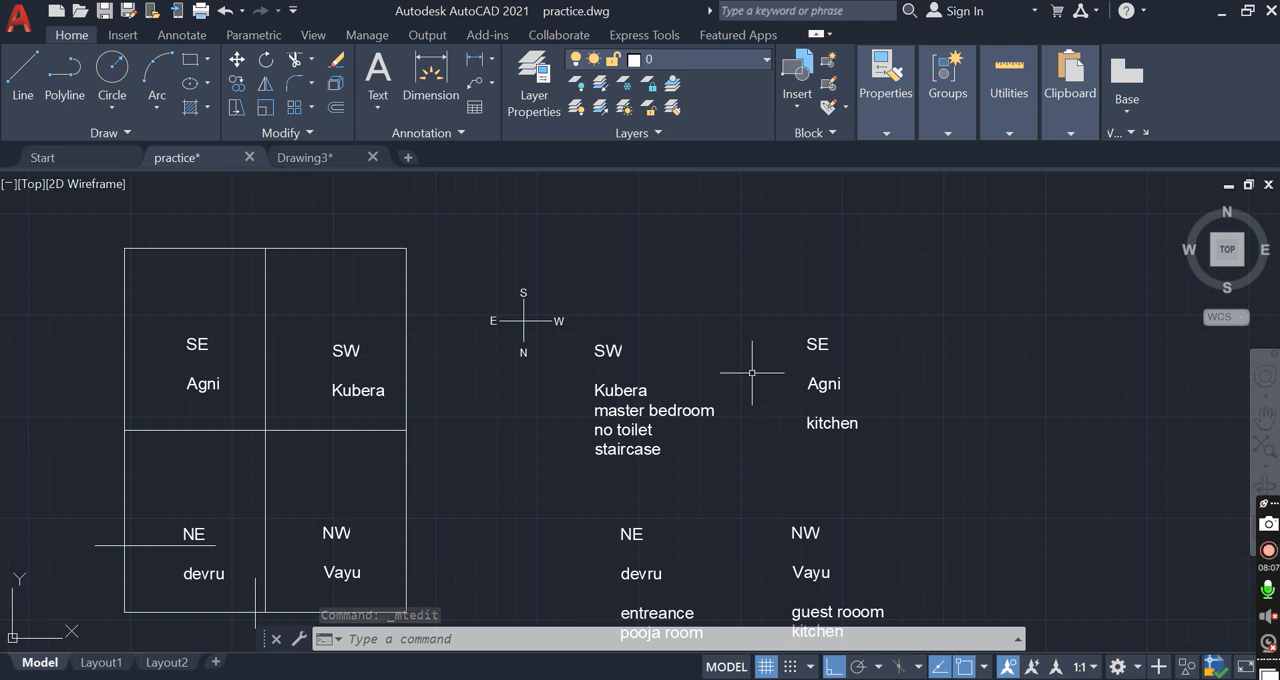
{"action": "double_click", "coordinate": [830, 422]}
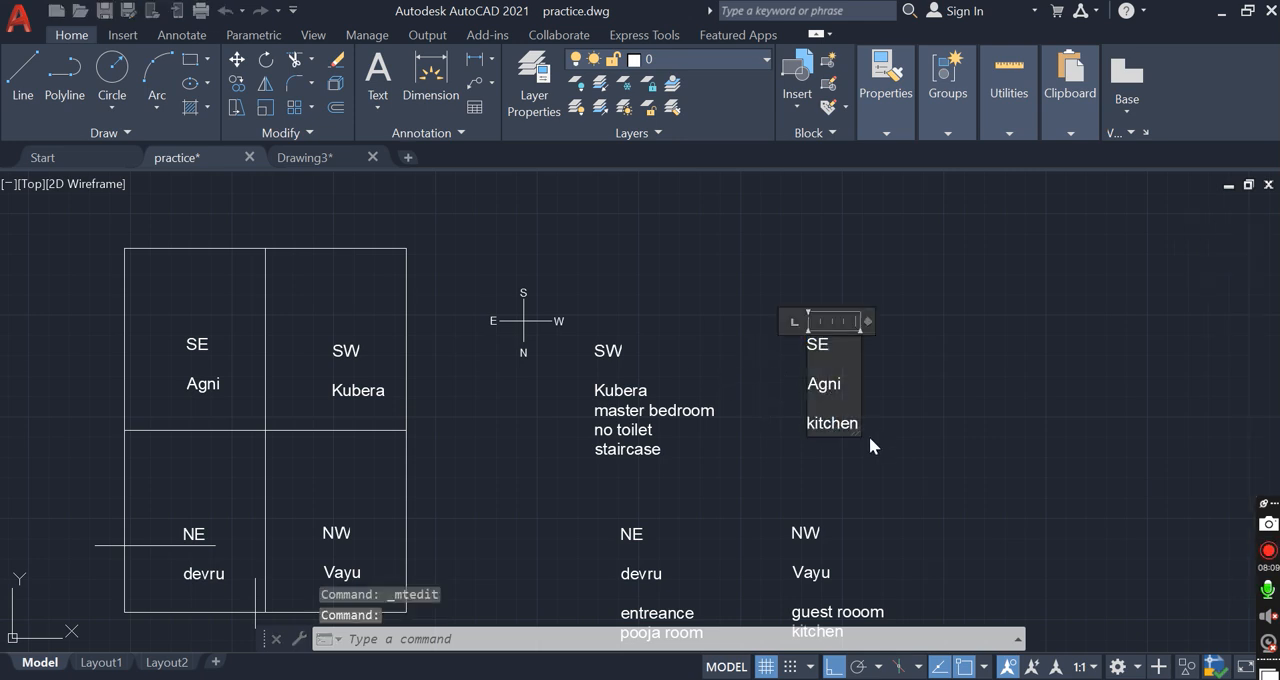
{"action": "scroll", "coordinate": [869, 436], "scroll_direction": "up", "scroll_amount": 2}
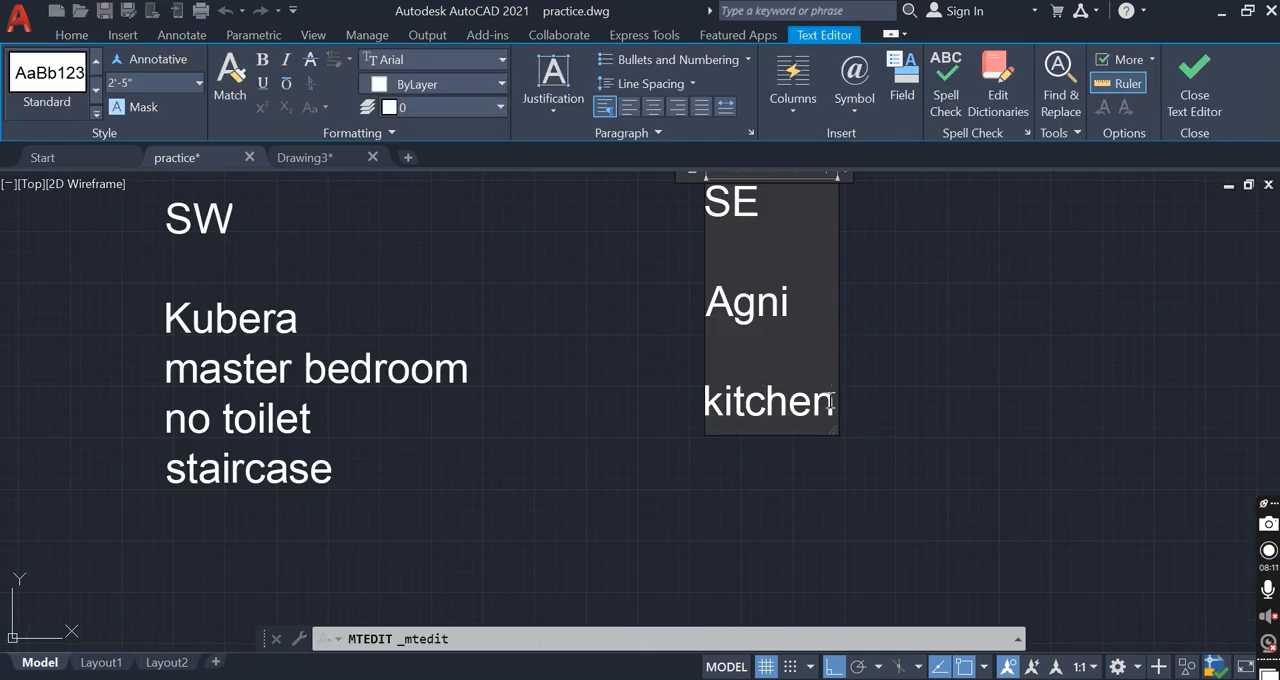
{"action": "key", "text": "Return"}
{"action": "type", "text": "bath"}
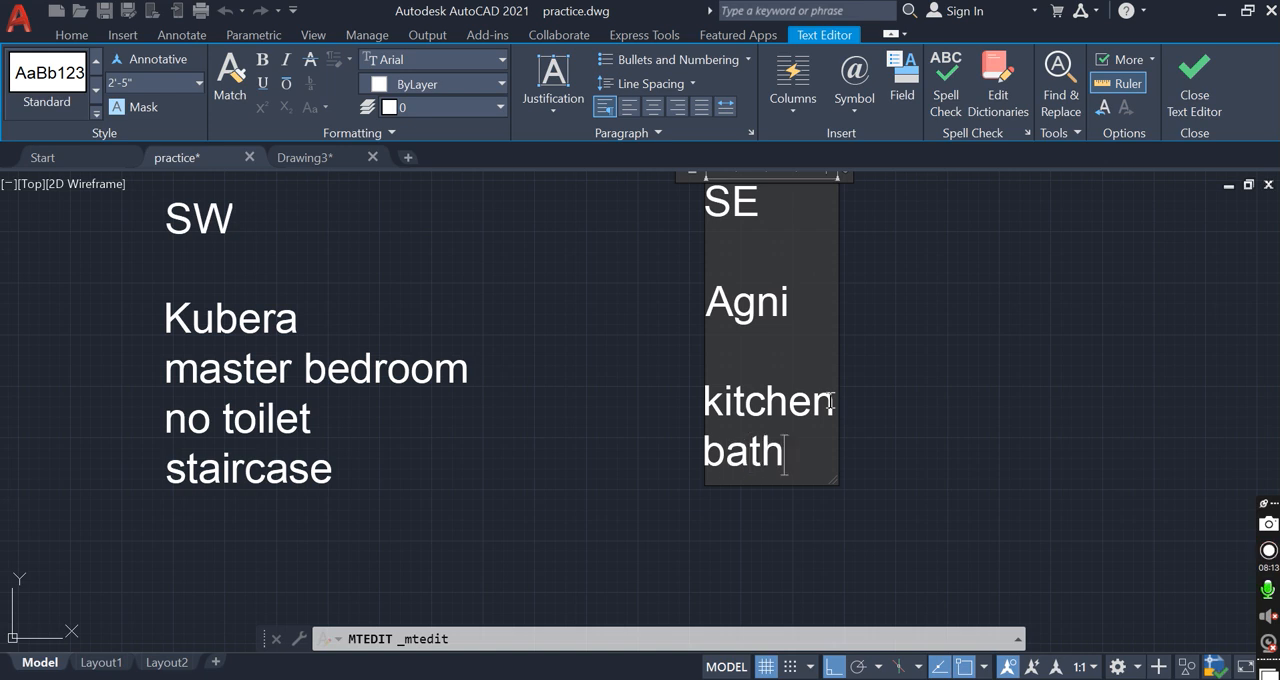
{"action": "type", "text": "roo"}
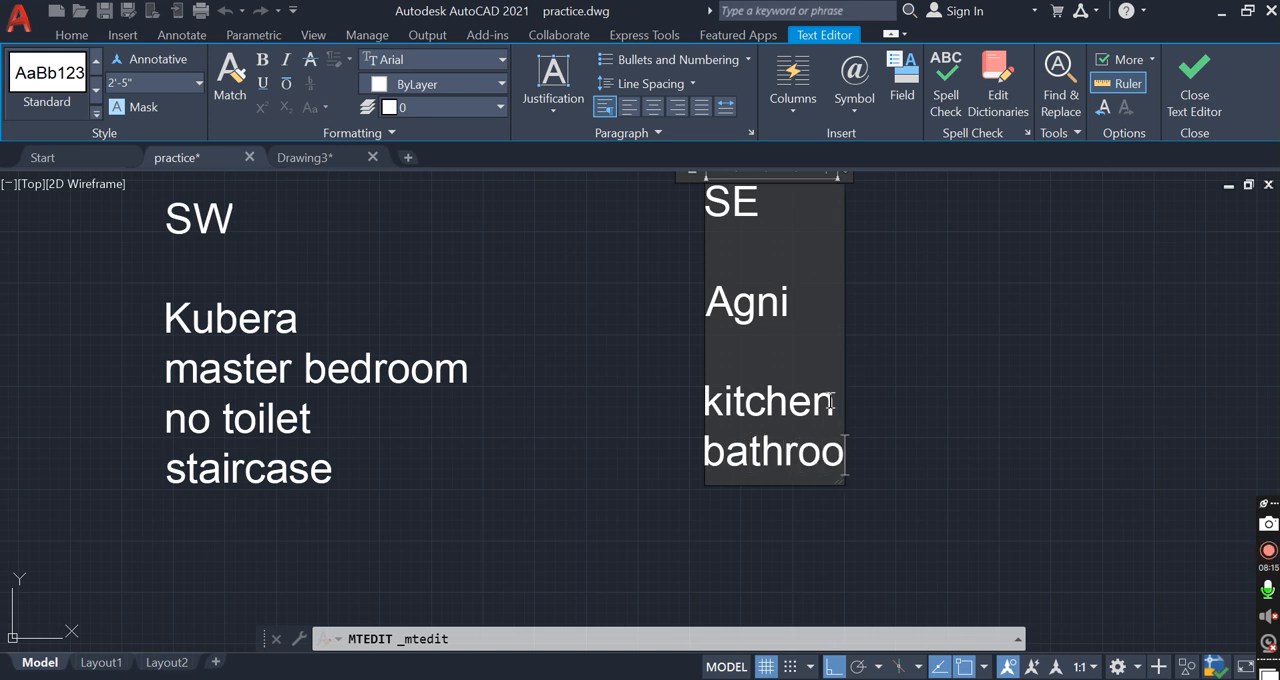
{"action": "type", "text": "m"}
{"action": "key", "text": "Return"}
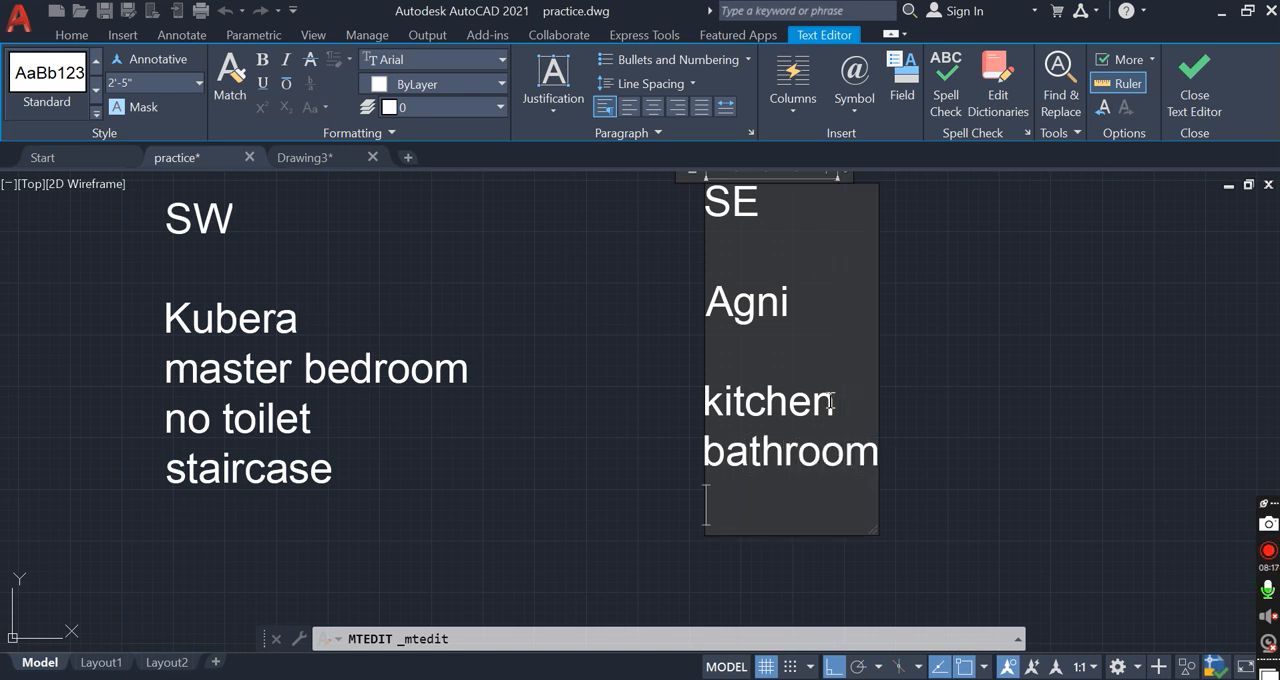
{"action": "type", "text": "stairac"}
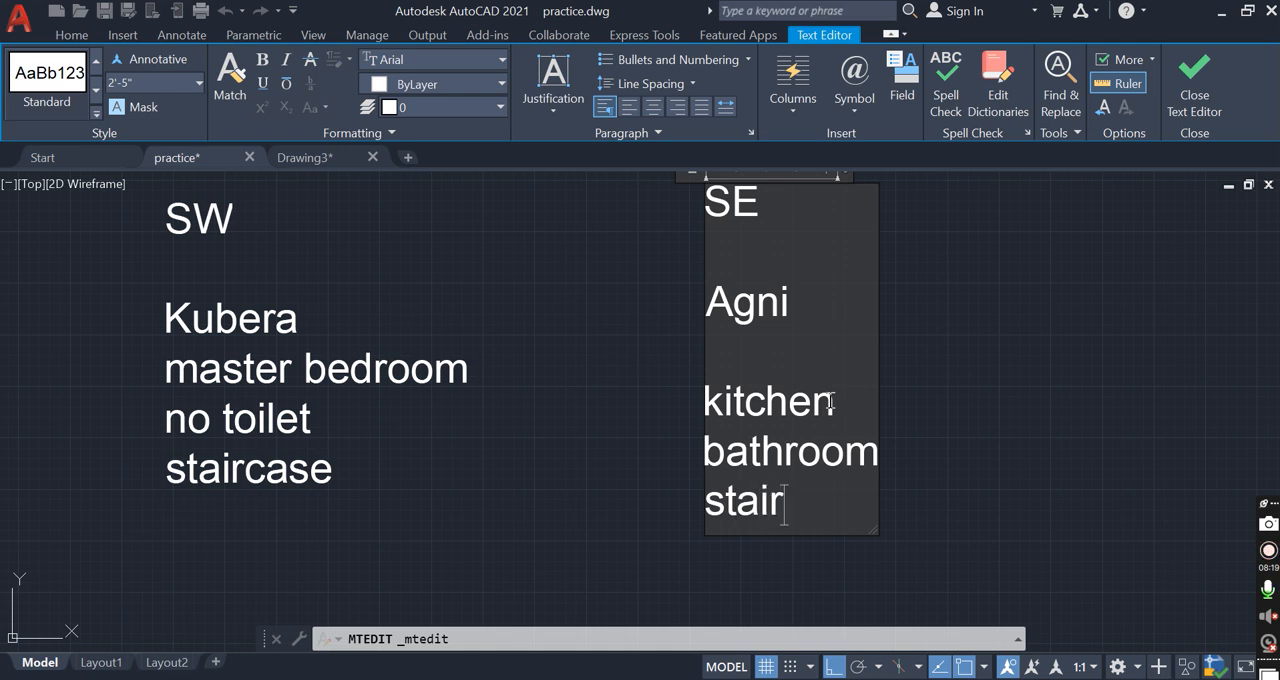
{"action": "key", "text": "BackSpace"}
{"action": "key", "text": "BackSpace"}
{"action": "type", "text": "case"}
{"action": "left_click", "coordinate": [951, 428]}
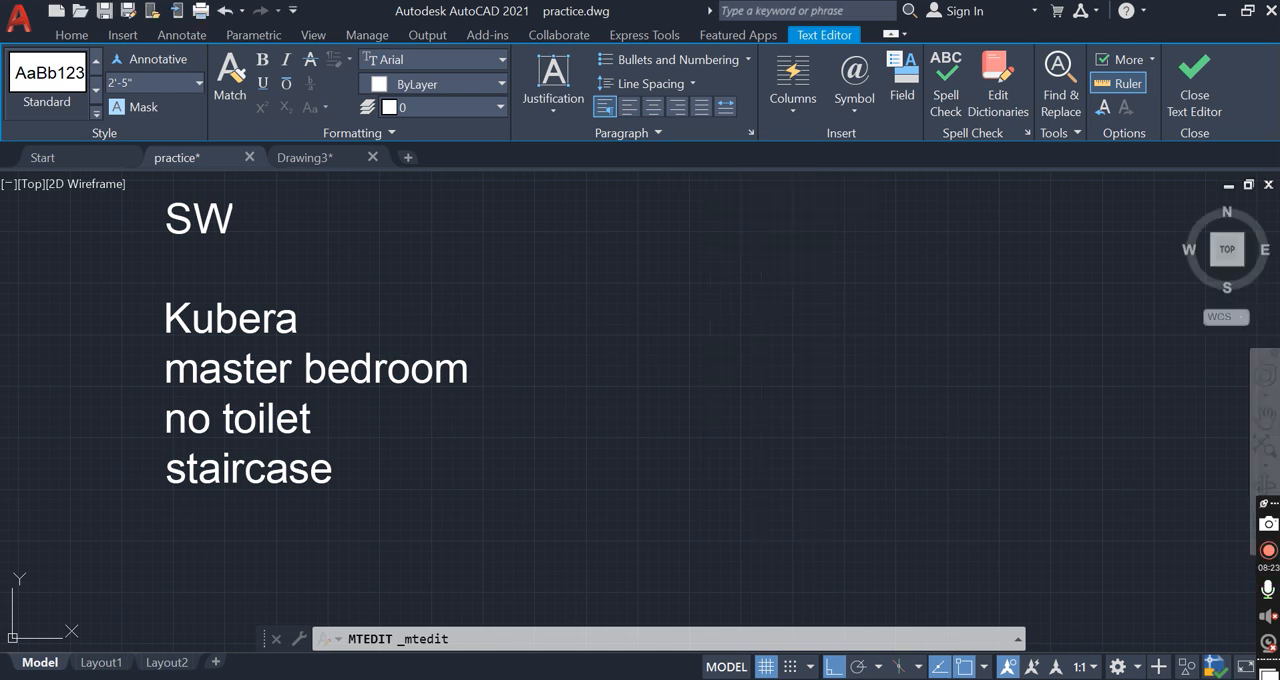
Add the line "hall" below "pooja room" in the NE devru room note
{"action": "scroll", "coordinate": [646, 371], "scroll_direction": "down", "scroll_amount": 4}
{"action": "scroll", "coordinate": [670, 435], "scroll_direction": "up", "scroll_amount": 5}
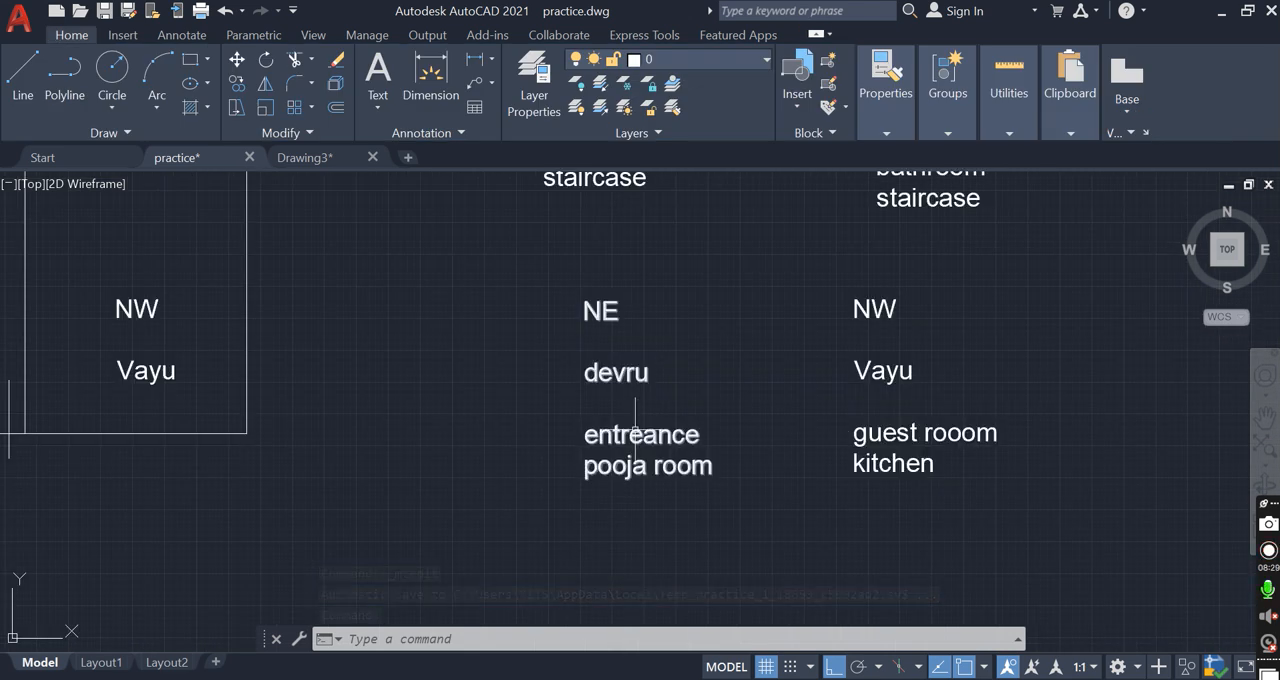
{"action": "left_click", "coordinate": [634, 415]}
{"action": "double_click", "coordinate": [707, 467]}
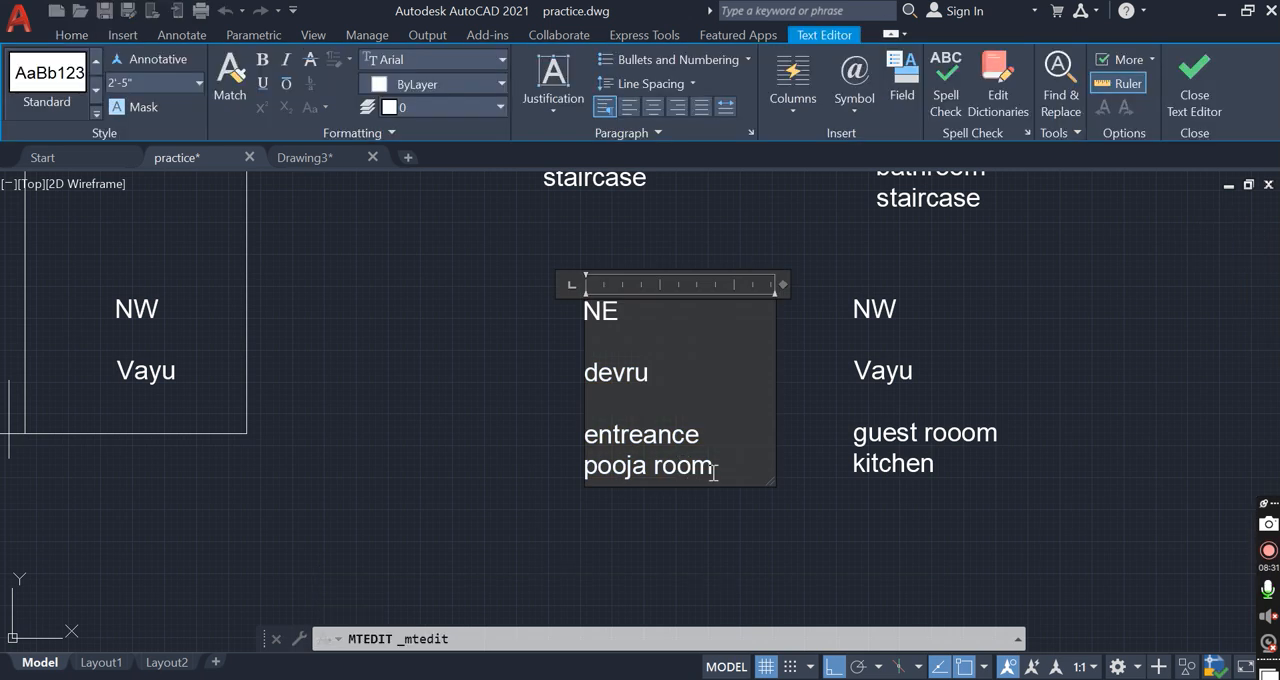
{"action": "key", "text": "Return"}
{"action": "type", "text": "hall"}
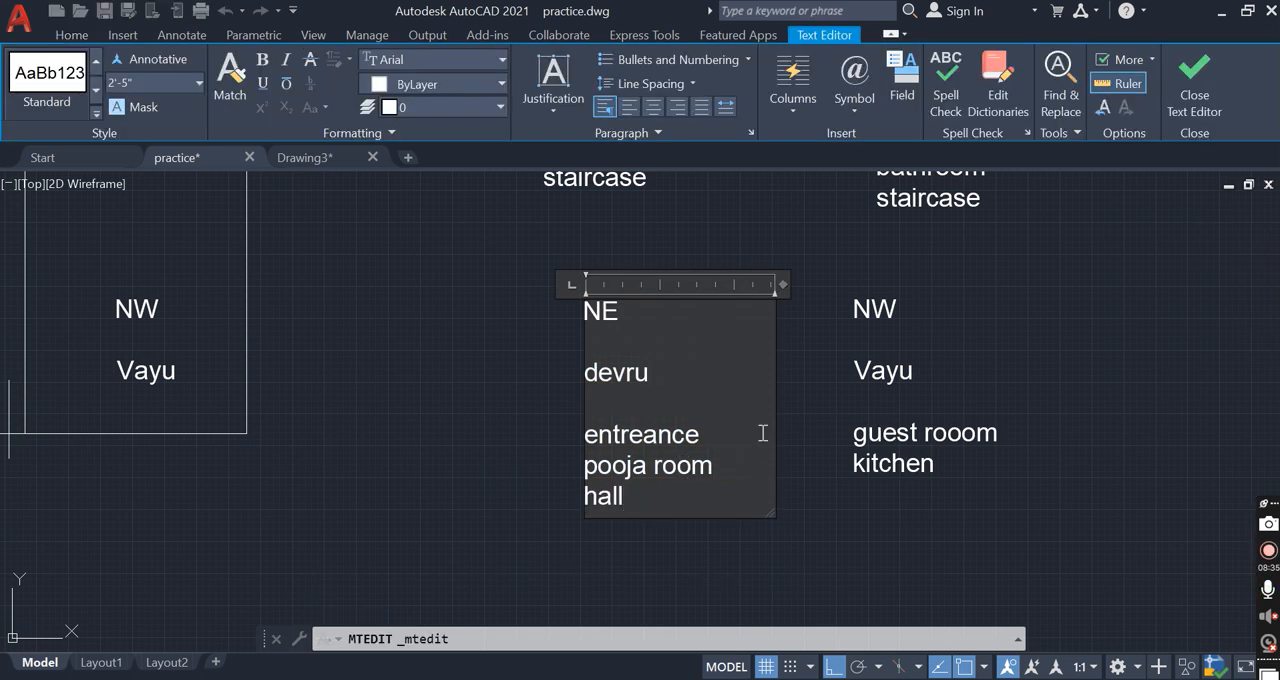
{"action": "left_click", "coordinate": [805, 445]}
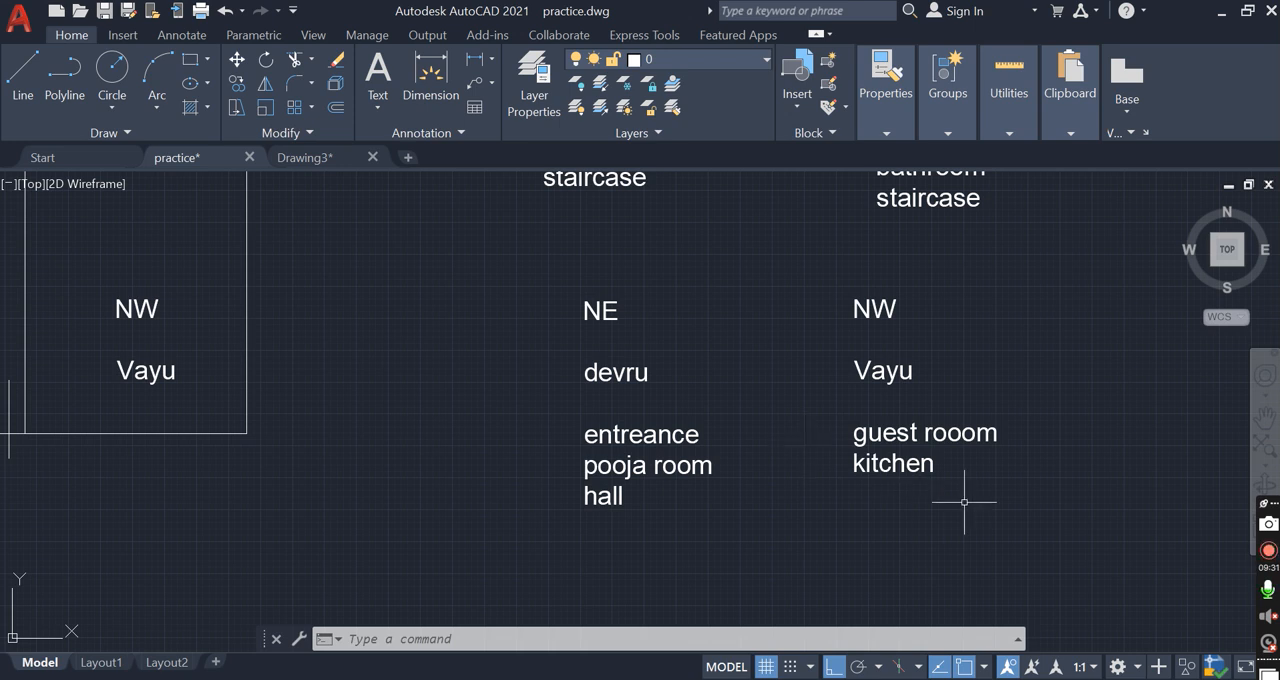
Add the line "living room" below "kitchen" in the NW Vayu room note
{"action": "left_click", "coordinate": [927, 451]}
{"action": "double_click", "coordinate": [946, 460]}
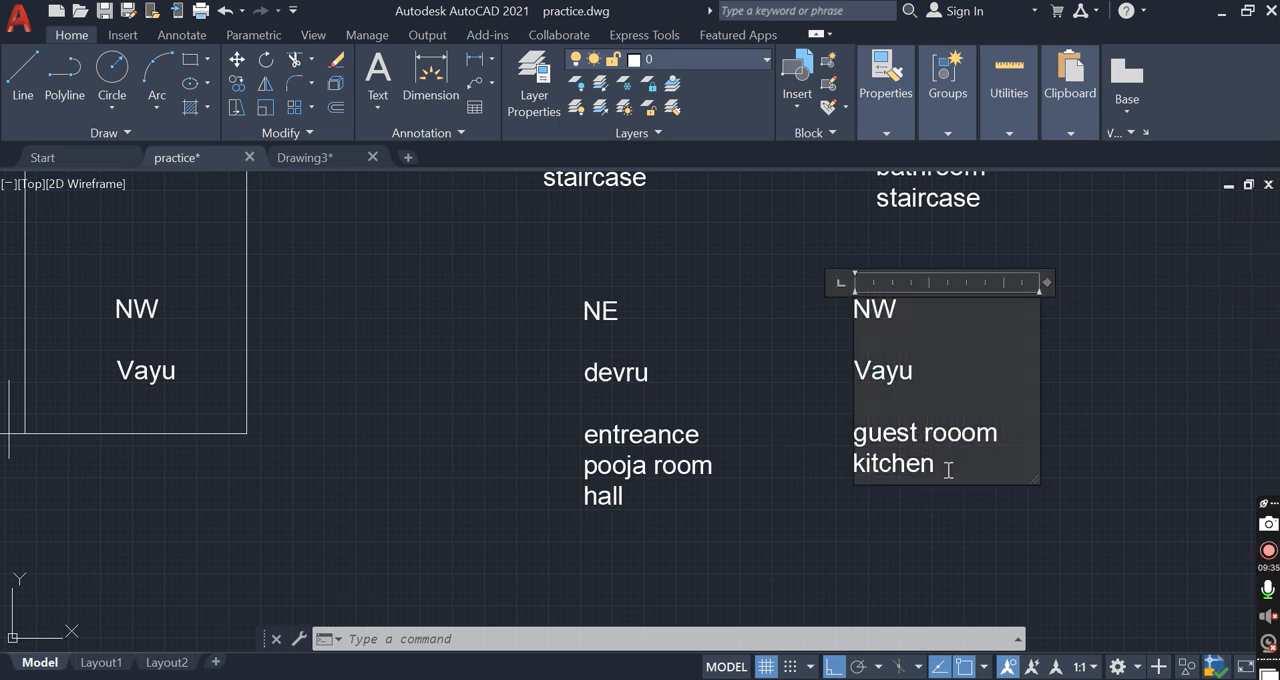
{"action": "key", "text": "Return"}
{"action": "type", "text": "liv"}
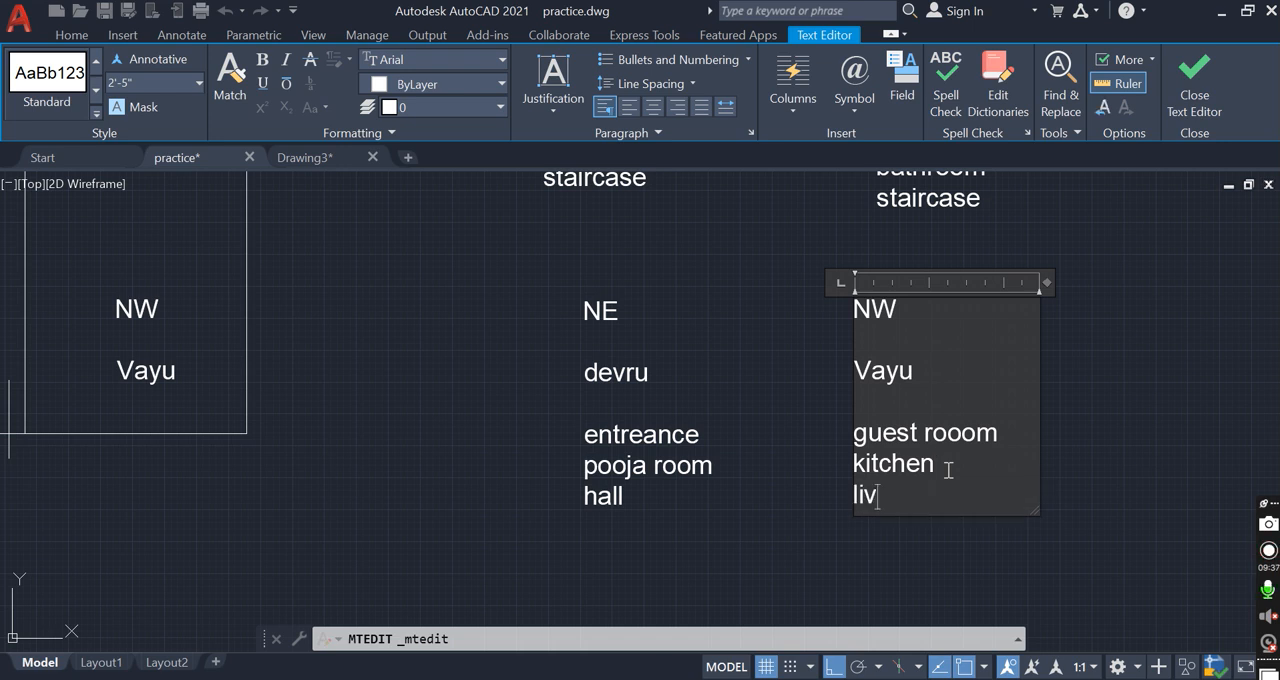
{"action": "type", "text": "ing room"}
{"action": "left_click", "coordinate": [1119, 545]}
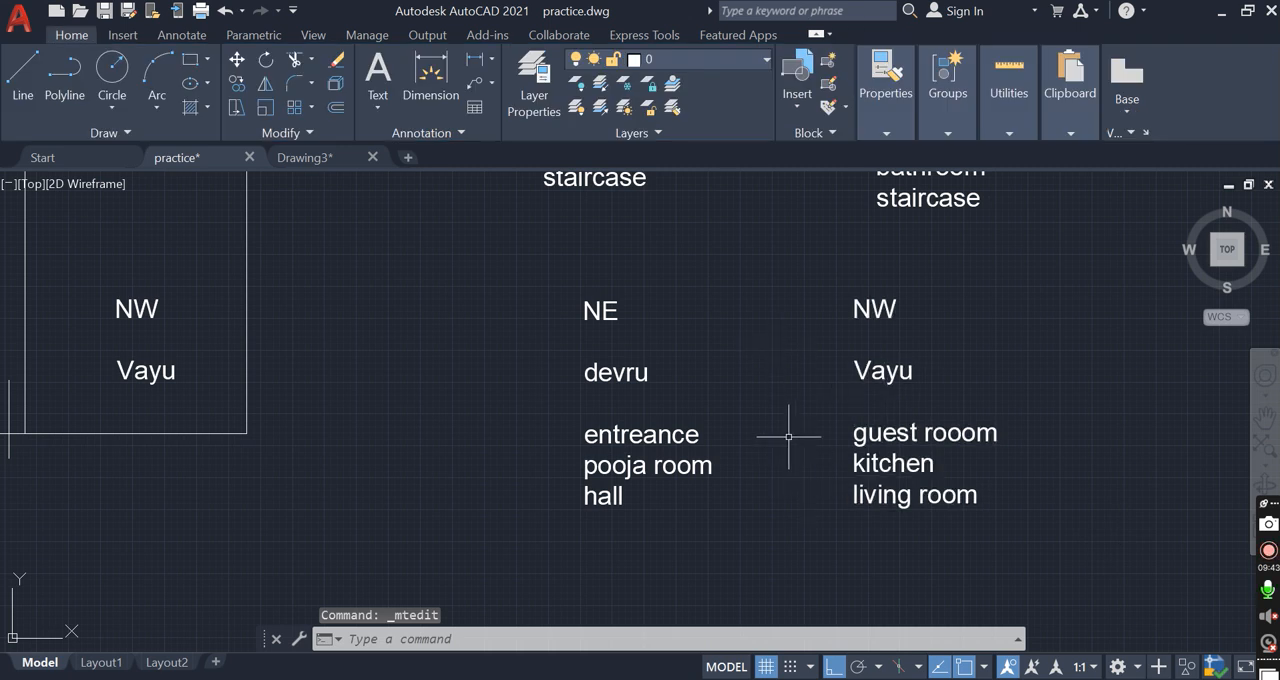
Review the completed room notes and the earlier floor plans and staircase sections, returning to the four-quadrant plan
{"action": "scroll", "coordinate": [789, 434], "scroll_direction": "down", "scroll_amount": 4}
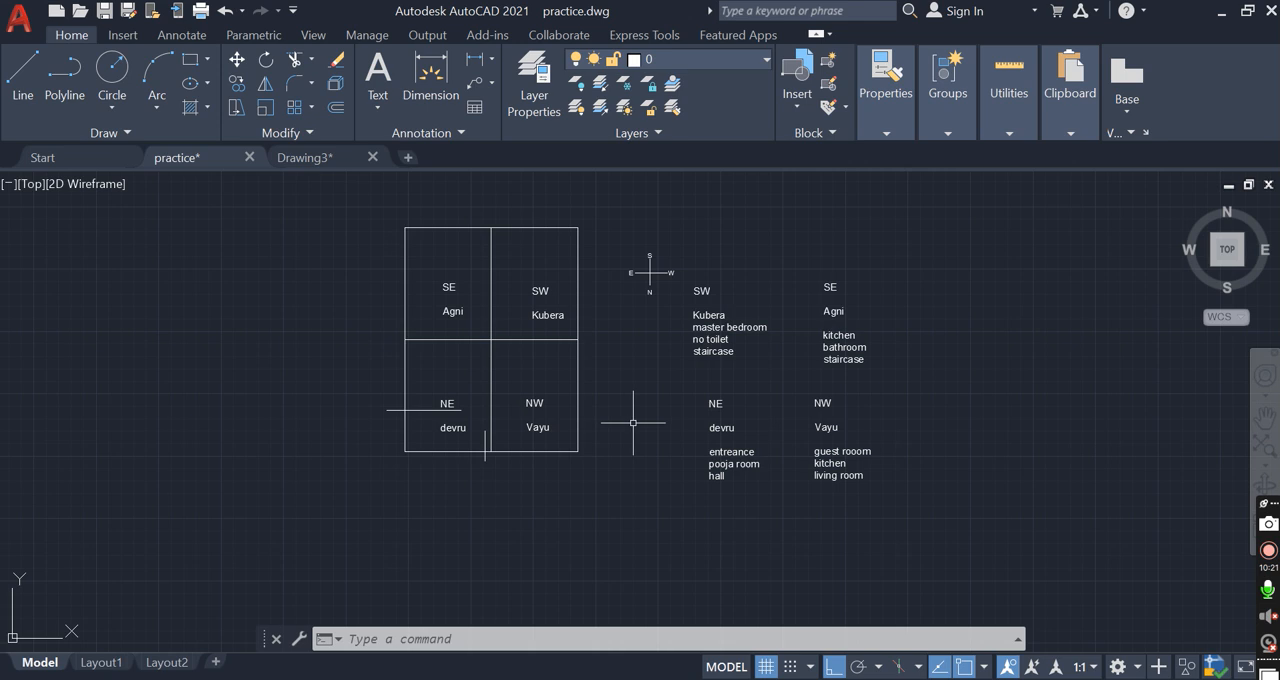
{"action": "scroll", "coordinate": [735, 413], "scroll_direction": "down", "scroll_amount": 2}
{"action": "scroll", "coordinate": [676, 374], "scroll_direction": "down", "scroll_amount": 4}
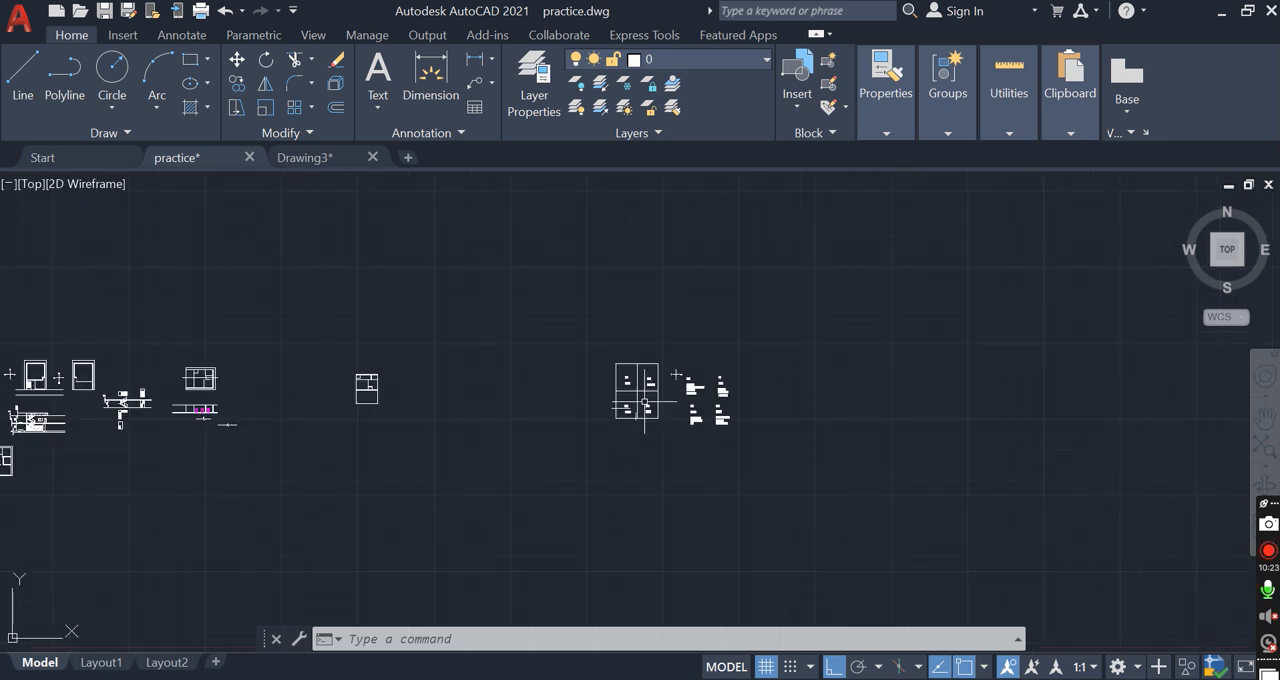
{"action": "scroll", "coordinate": [385, 373], "scroll_direction": "up", "scroll_amount": 2}
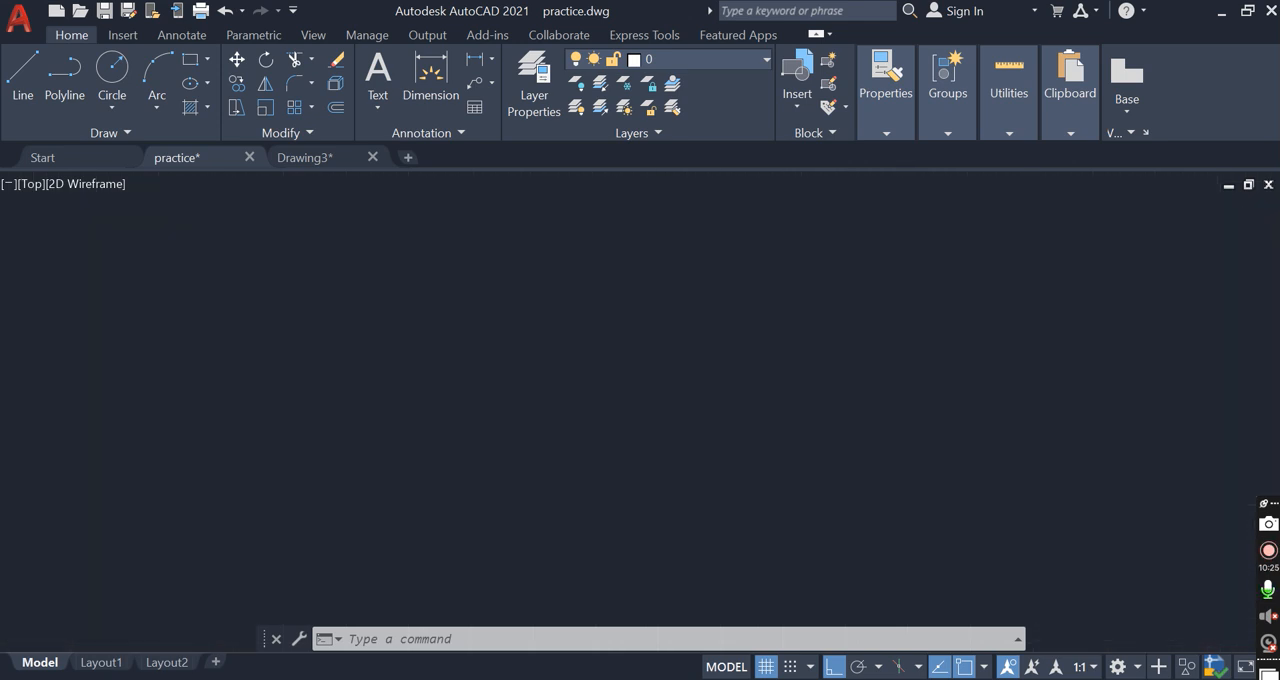
{"action": "scroll", "coordinate": [208, 375], "scroll_direction": "up", "scroll_amount": 5}
{"action": "scroll", "coordinate": [302, 386], "scroll_direction": "up", "scroll_amount": 2}
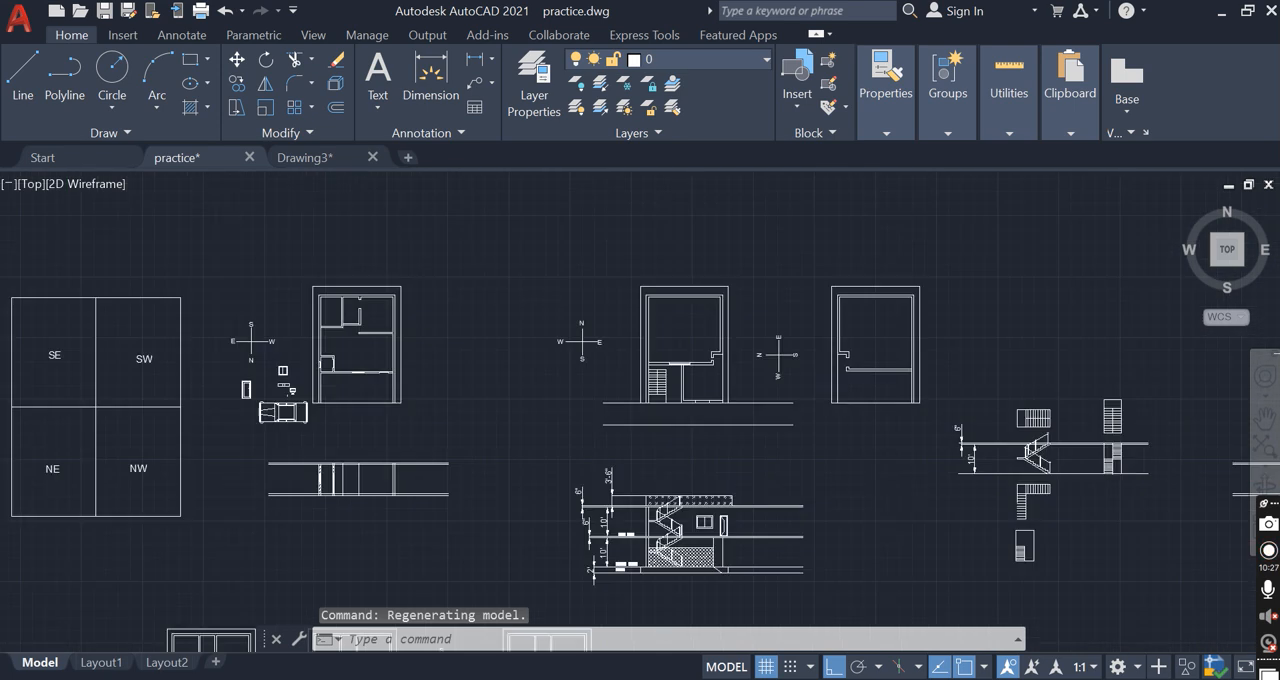
{"action": "scroll", "coordinate": [318, 368], "scroll_direction": "up", "scroll_amount": 5}
{"action": "scroll", "coordinate": [372, 415], "scroll_direction": "down", "scroll_amount": 2}
{"action": "scroll", "coordinate": [349, 374], "scroll_direction": "down", "scroll_amount": 4}
{"action": "scroll", "coordinate": [745, 391], "scroll_direction": "up", "scroll_amount": 4}
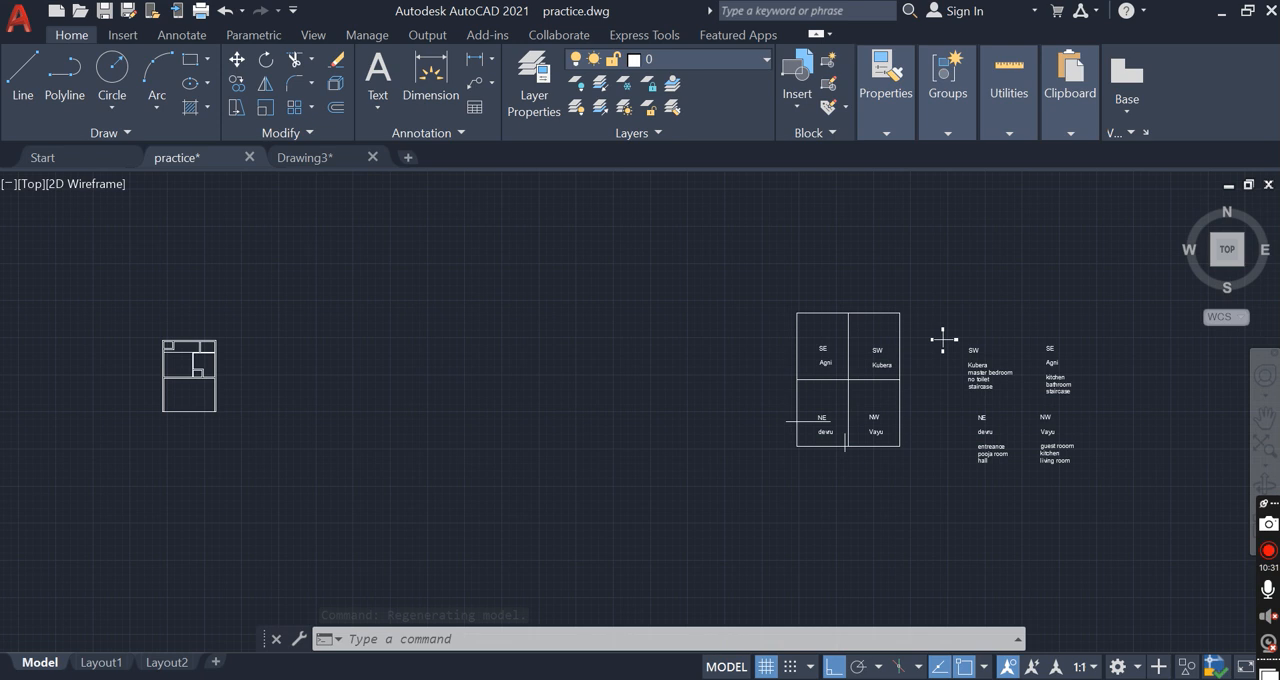
{"action": "scroll", "coordinate": [745, 391], "scroll_direction": "up", "scroll_amount": 4}
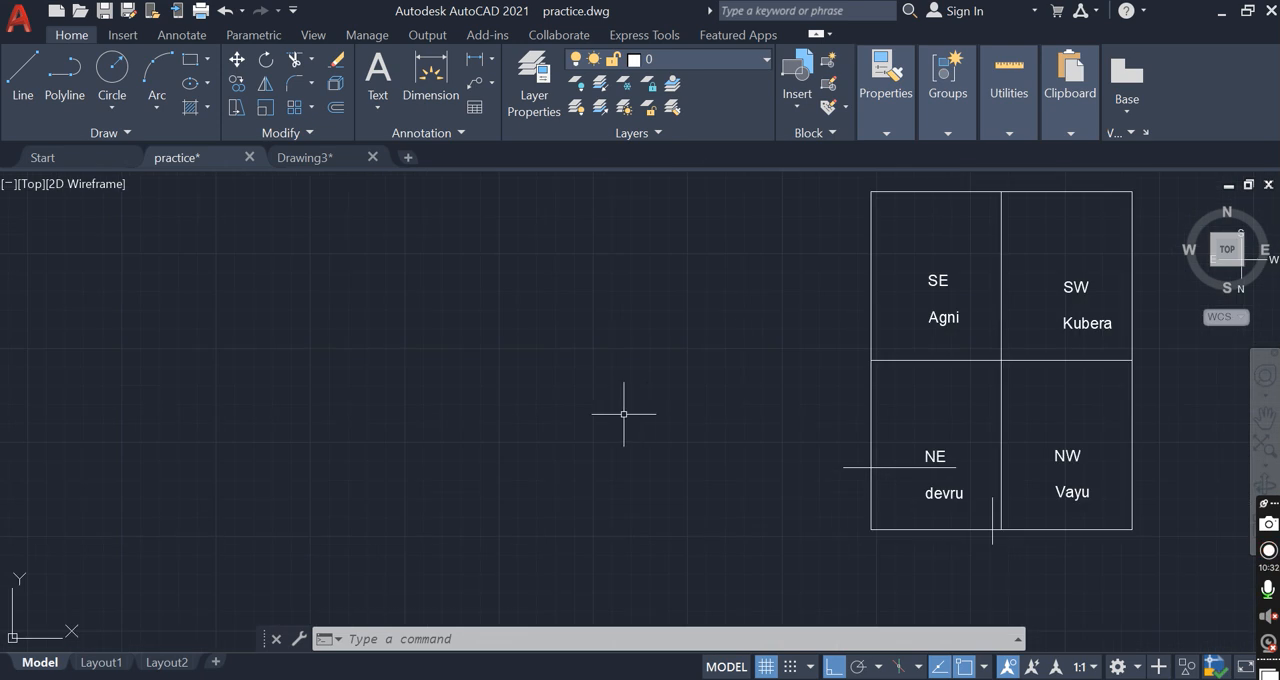
Copy the outer rectangle of the four-quadrant plan into the empty area west of it
{"action": "left_click", "coordinate": [864, 288]}
{"action": "left_click", "coordinate": [822, 306]}
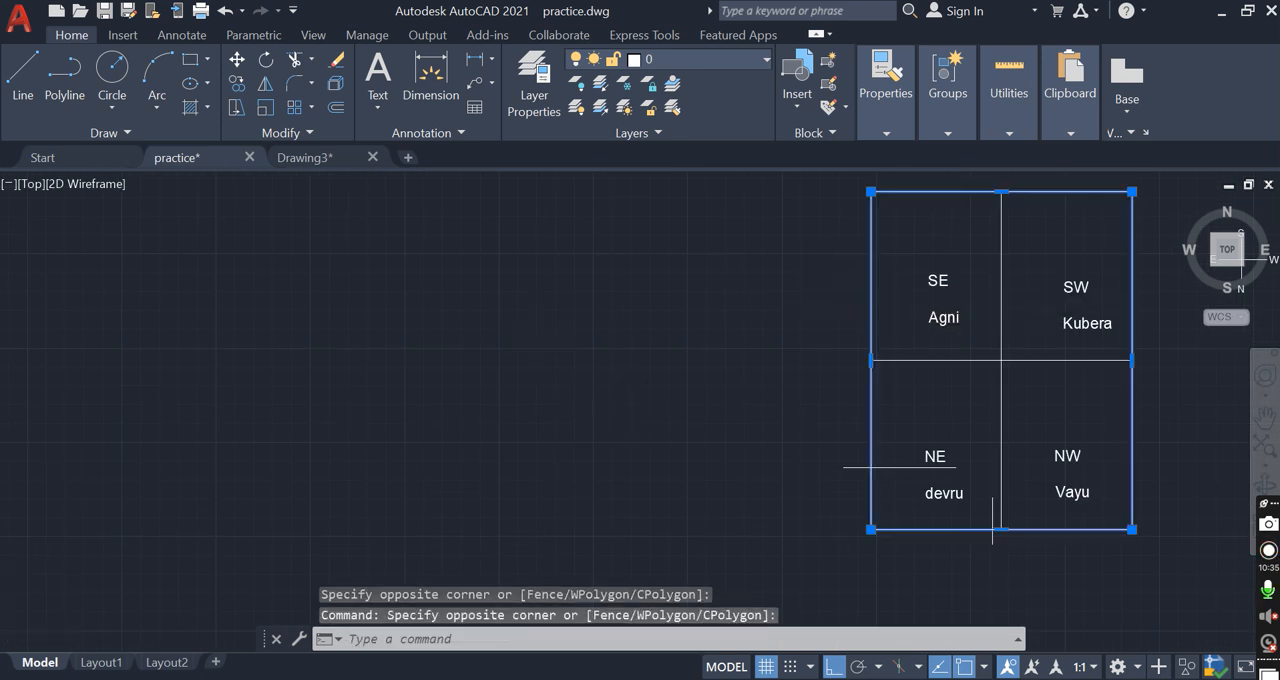
{"action": "scroll", "coordinate": [819, 307], "scroll_direction": "down", "scroll_amount": 2}
{"action": "type", "text": "co"}
{"action": "key", "text": "Return"}
{"action": "left_click", "coordinate": [932, 341]}
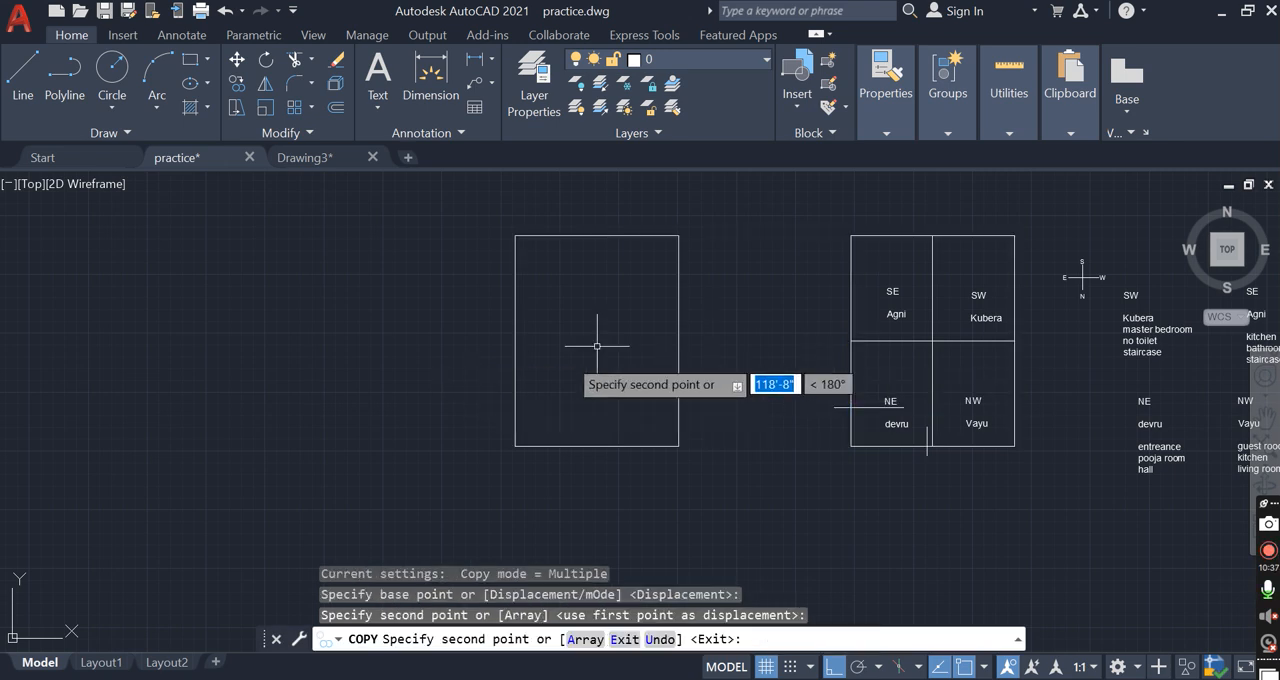
{"action": "key", "text": "Escape"}
{"action": "mouse_move", "coordinate": [1009, 100]}
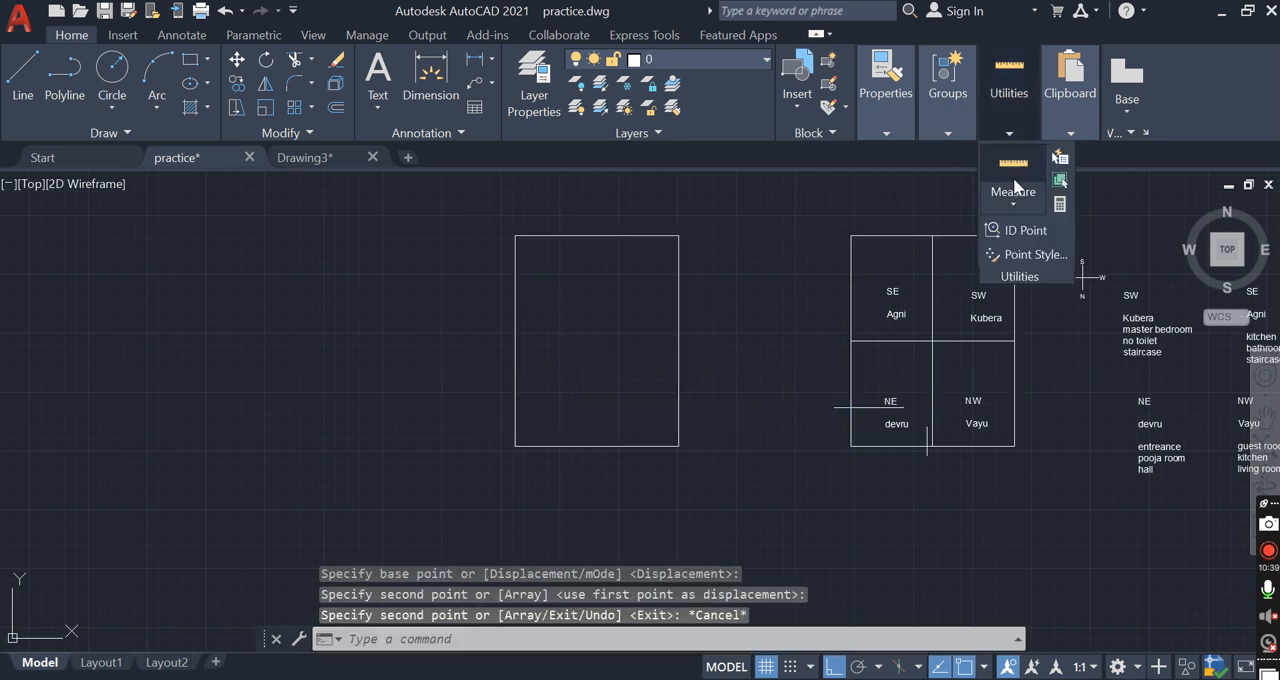
{"action": "left_click", "coordinate": [1012, 199]}
{"action": "left_click", "coordinate": [1015, 237]}
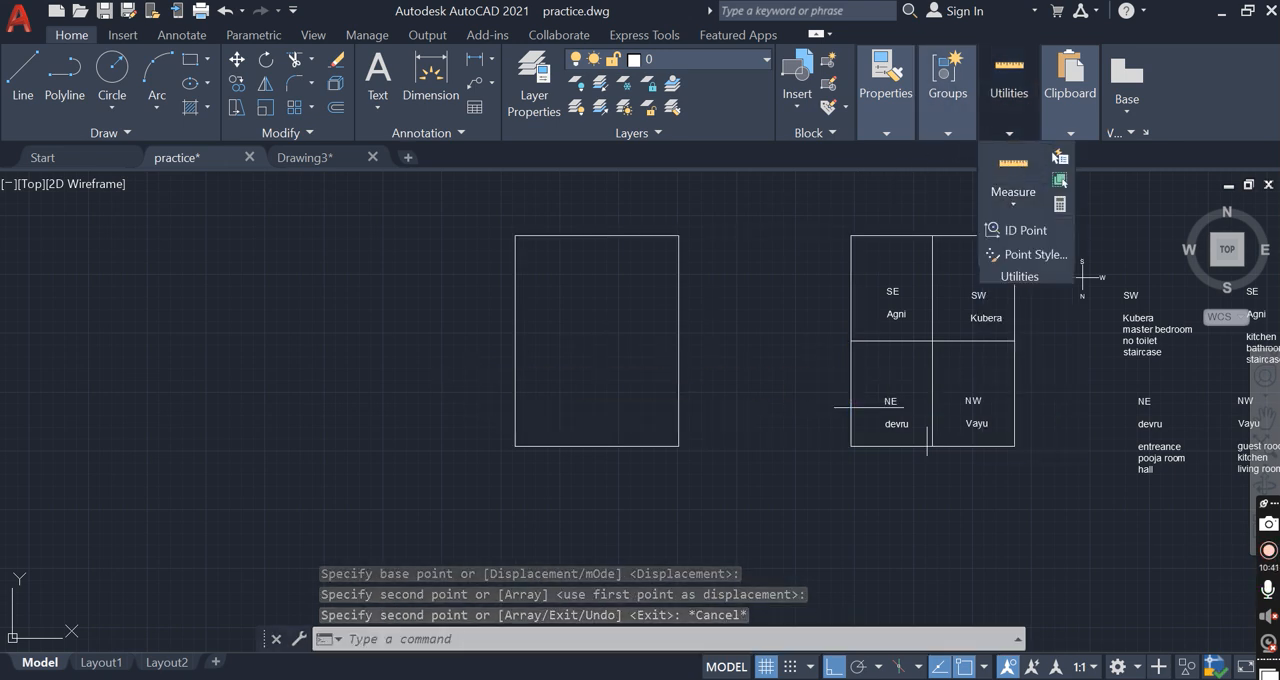
{"action": "key", "text": "Escape"}
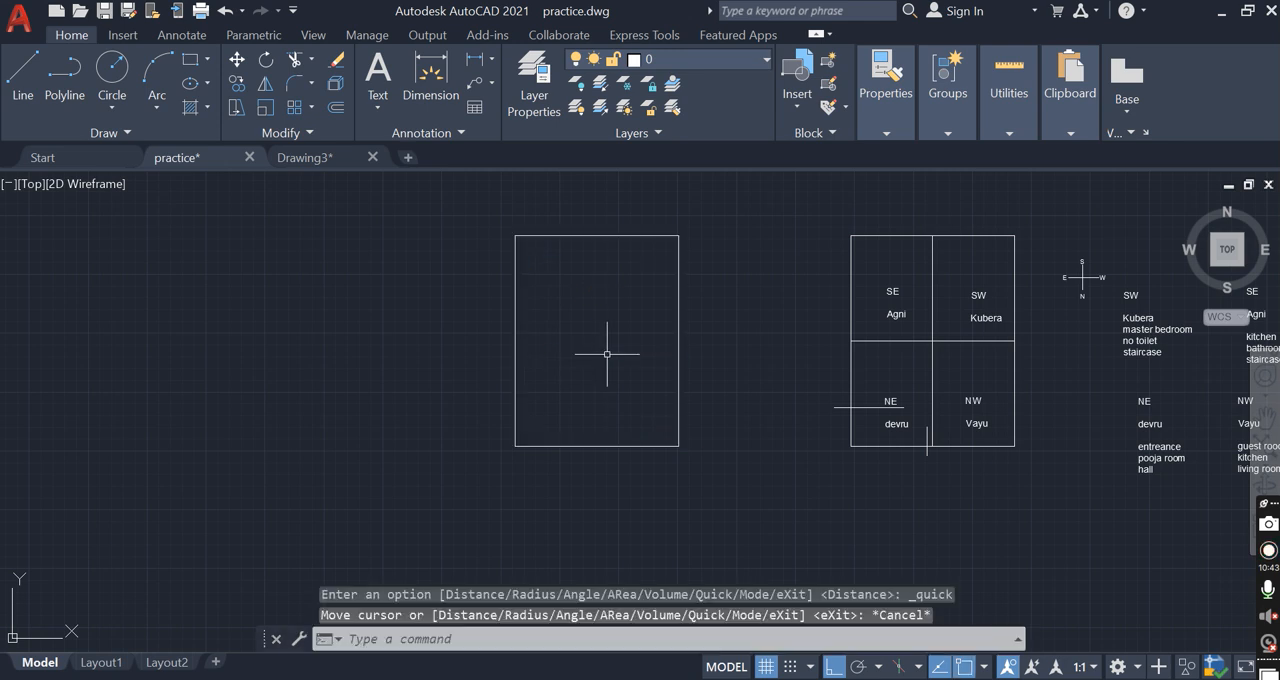
Erase the copied rectangle beside the four-quadrant plan
{"action": "left_click", "coordinate": [735, 380]}
{"action": "left_click", "coordinate": [628, 339]}
{"action": "key", "text": "Delete"}
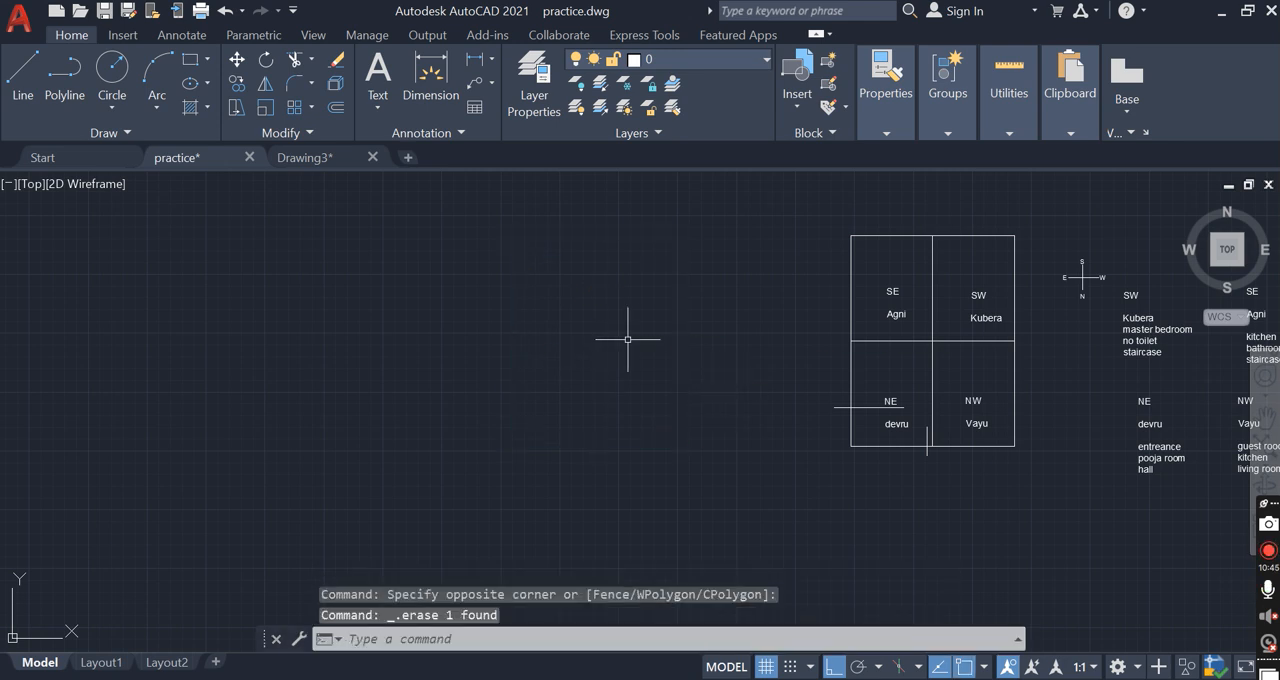
Draw a 30' by 40' plot rectangle in the empty area beside the four-quadrant plan
{"action": "type", "text": "rec"}
{"action": "key", "text": "Return"}
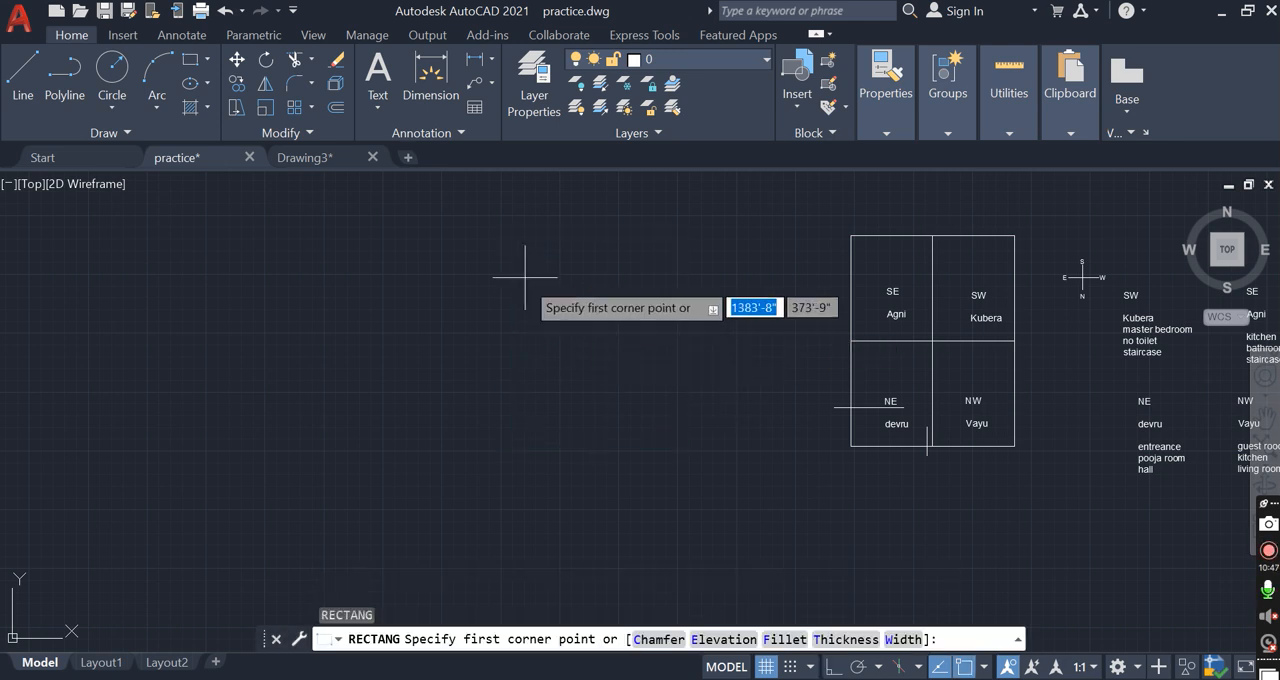
{"action": "left_click", "coordinate": [525, 278]}
{"action": "type", "text": "@"}
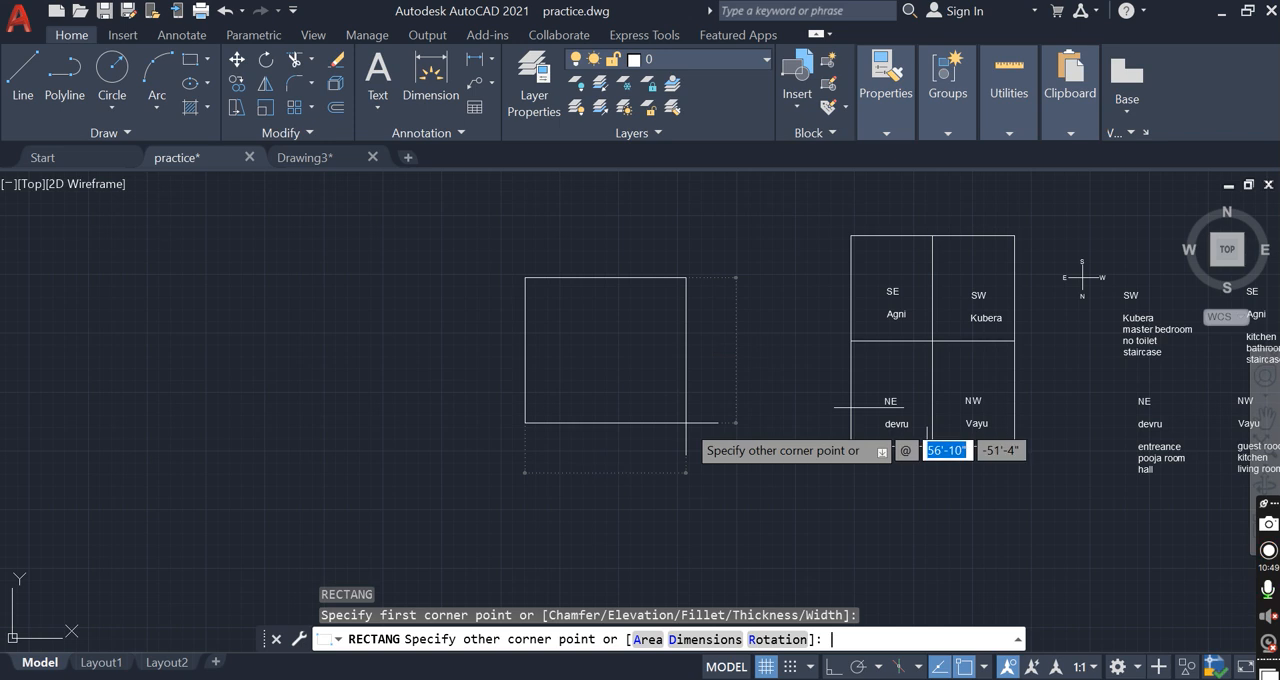
{"action": "type", "text": "30"}
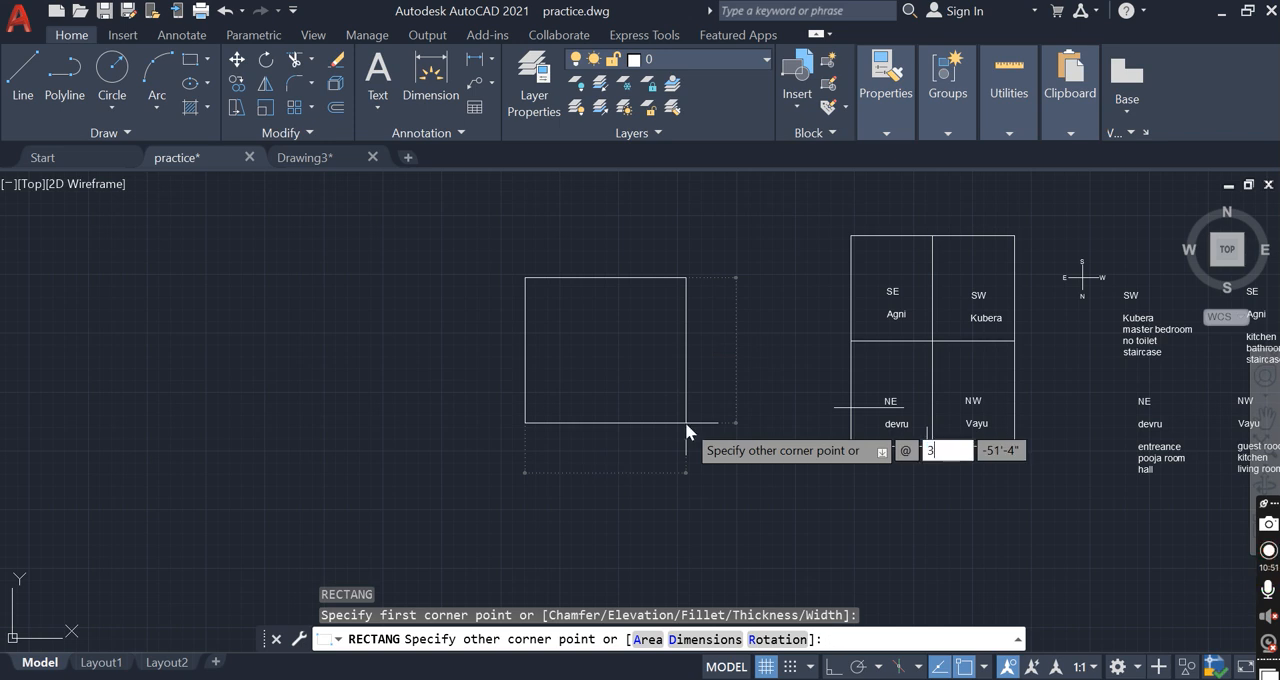
{"action": "type", "text": "'"}
{"action": "key", "text": "Tab"}
{"action": "type", "text": "40'"}
{"action": "key", "text": "Return"}
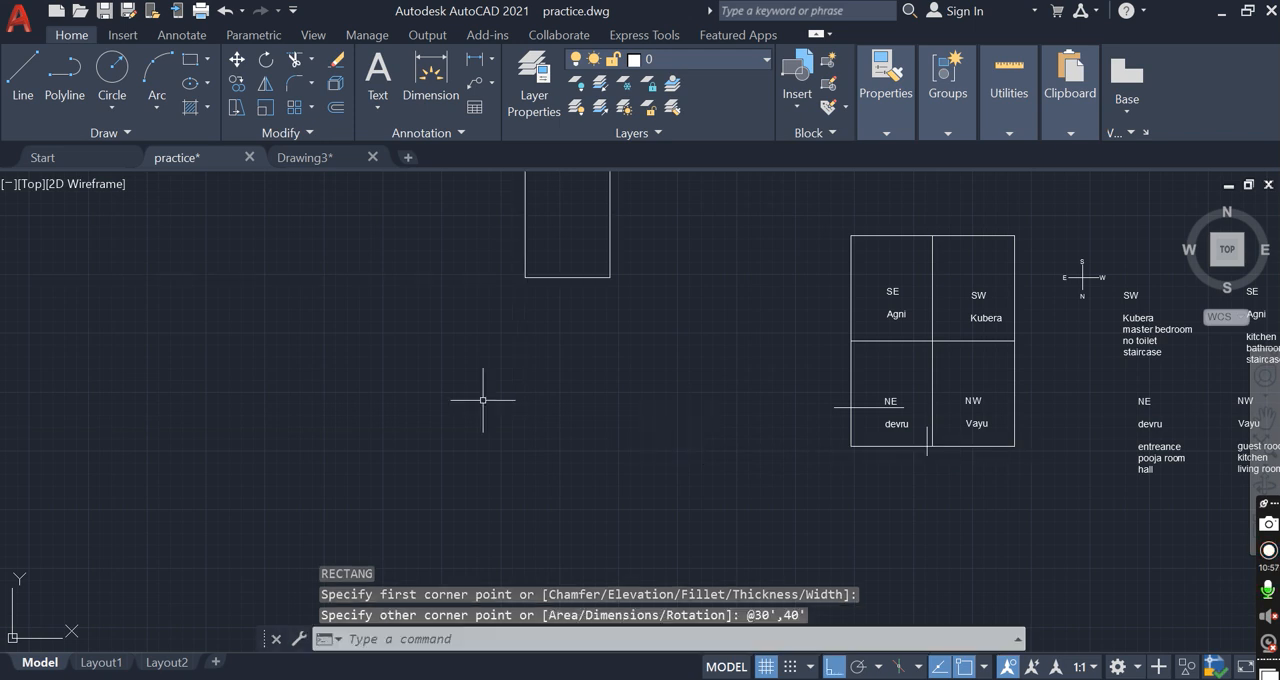
Move the 30' by 40' rectangle straight down so it sits level with the four-quadrant plan
{"action": "scroll", "coordinate": [551, 354], "scroll_direction": "down", "scroll_amount": 2}
{"action": "left_click", "coordinate": [551, 354]}
{"action": "left_click", "coordinate": [471, 246]}
{"action": "scroll", "coordinate": [515, 286], "scroll_direction": "up", "scroll_amount": 2}
{"action": "type", "text": "m"}
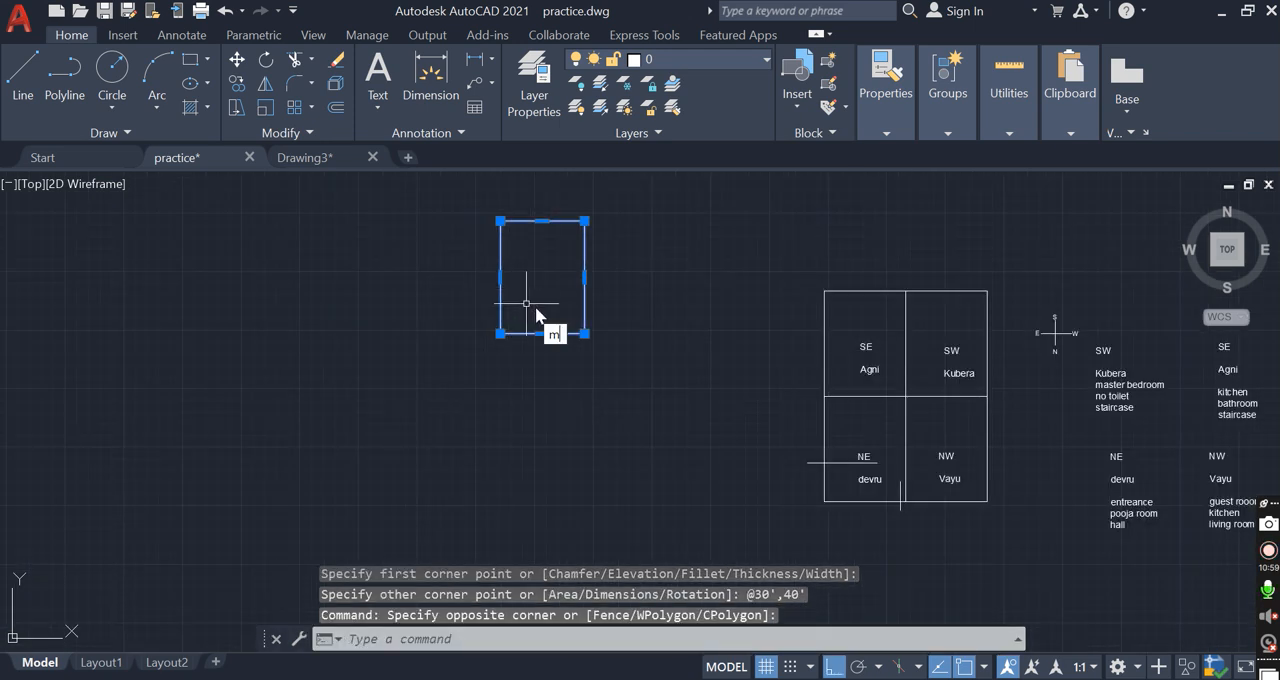
{"action": "key", "text": "Return"}
{"action": "left_click", "coordinate": [560, 285]}
{"action": "left_click", "coordinate": [586, 389]}
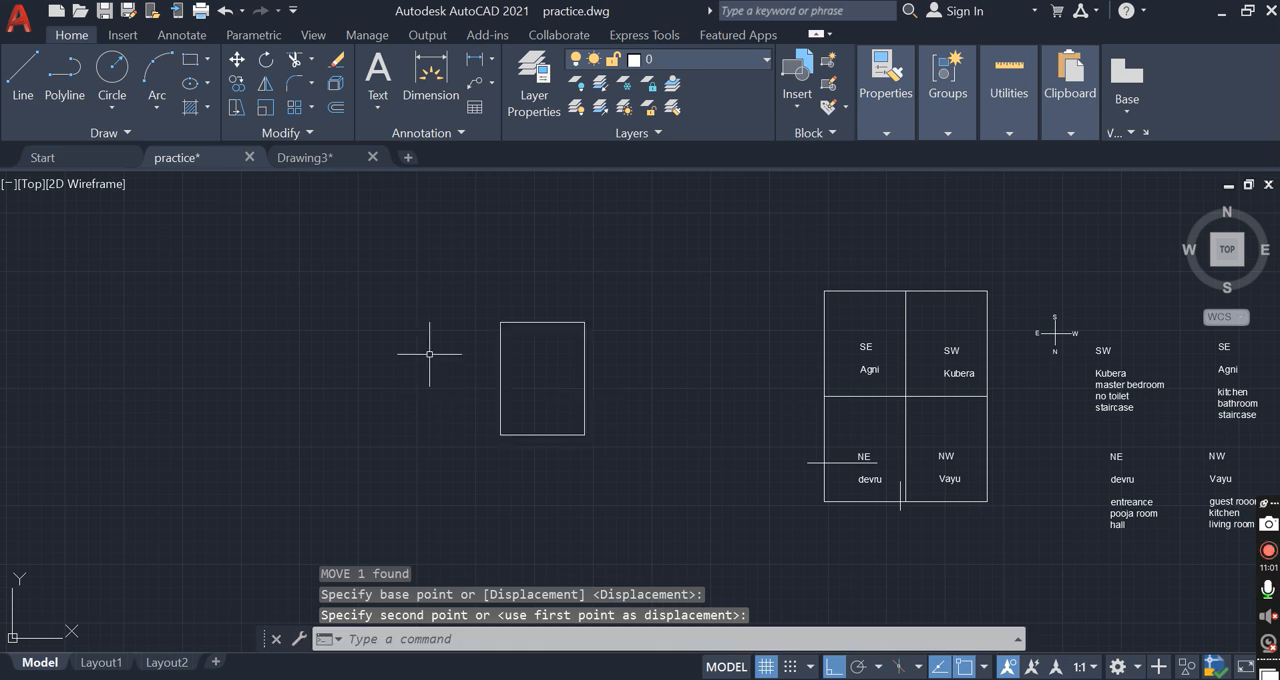
Offset the plot rectangle 1'6" inward
{"action": "scroll", "coordinate": [555, 365], "scroll_direction": "up", "scroll_amount": 2}
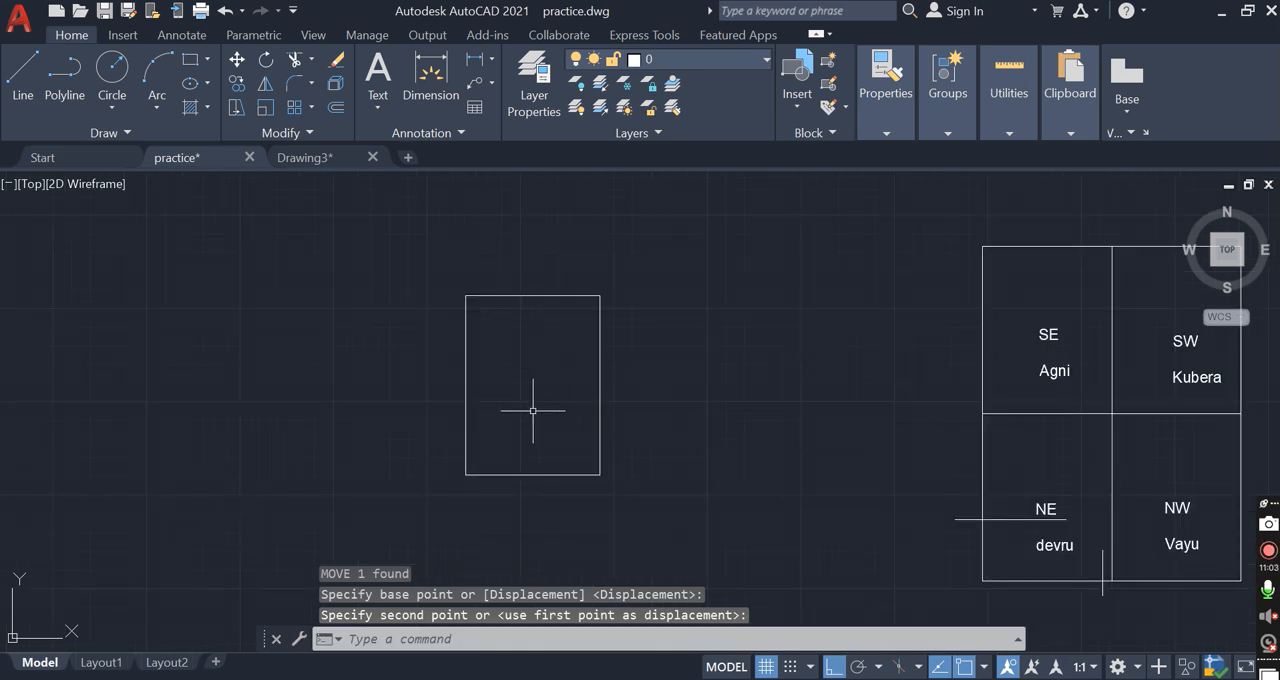
{"action": "scroll", "coordinate": [500, 400], "scroll_direction": "up", "scroll_amount": 1}
{"action": "scroll", "coordinate": [503, 400], "scroll_direction": "down", "scroll_amount": 1}
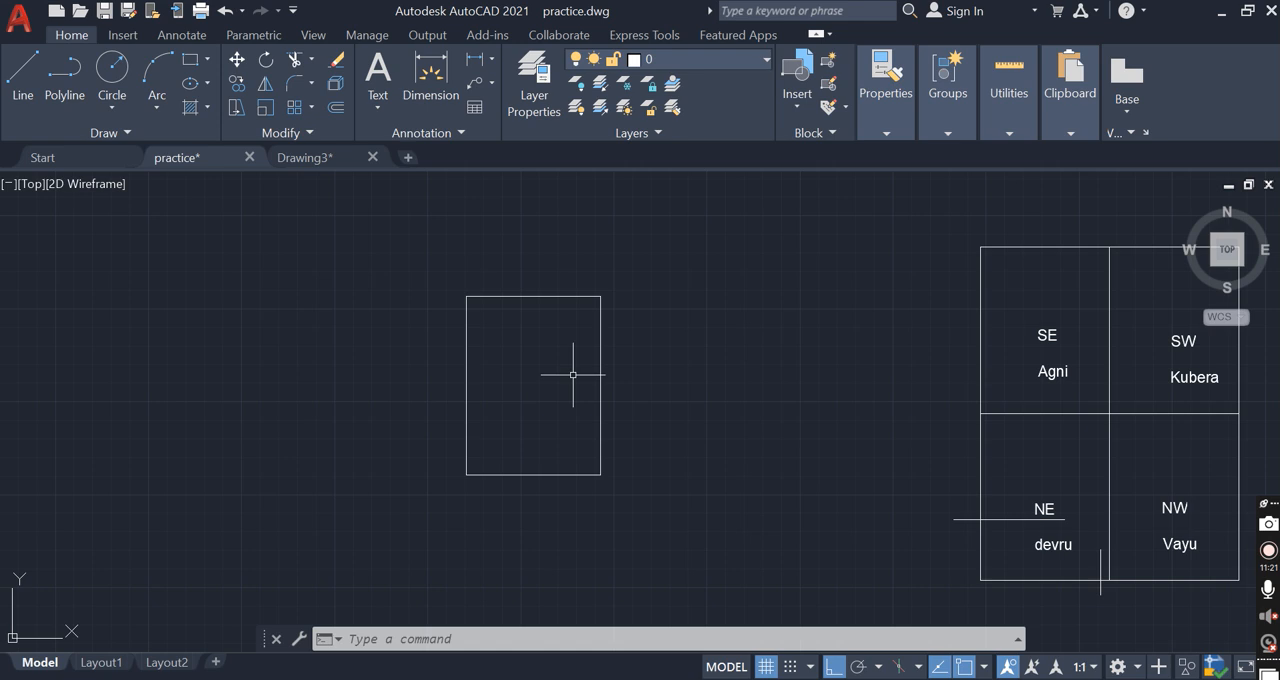
{"action": "type", "text": "o"}
{"action": "key", "text": "Return"}
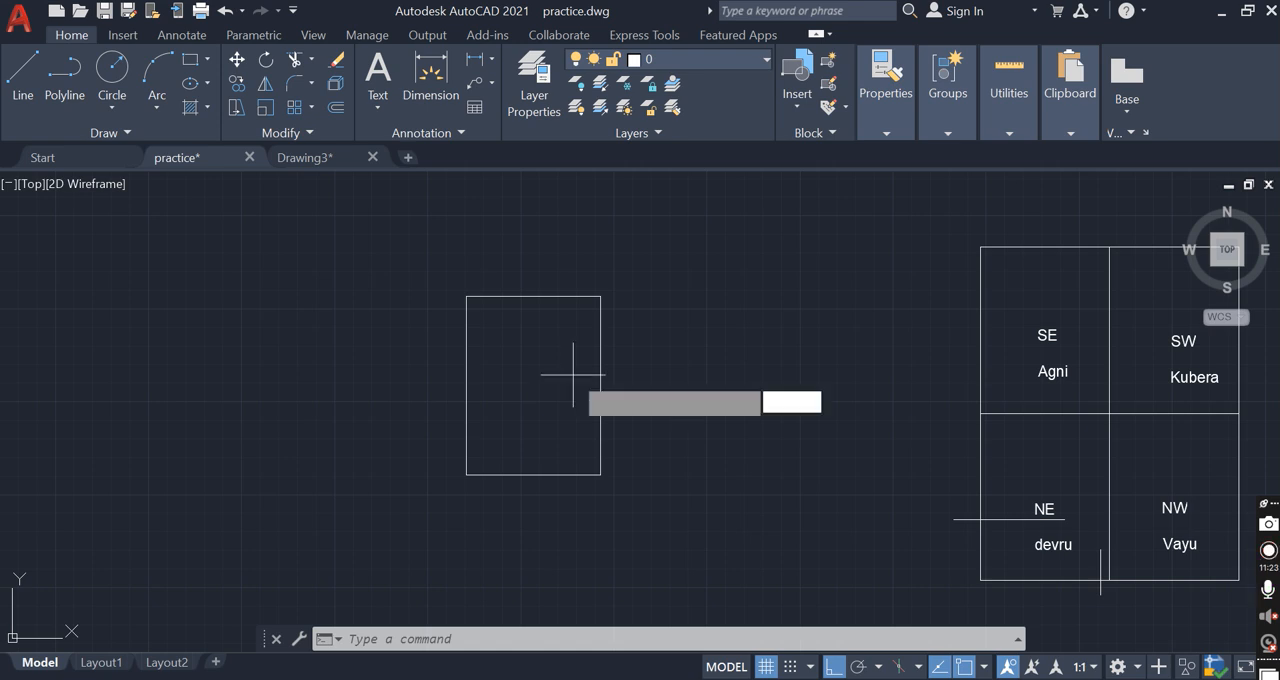
{"action": "type", "text": "1."}
{"action": "type", "text": "'6"}
{"action": "key", "text": "Return"}
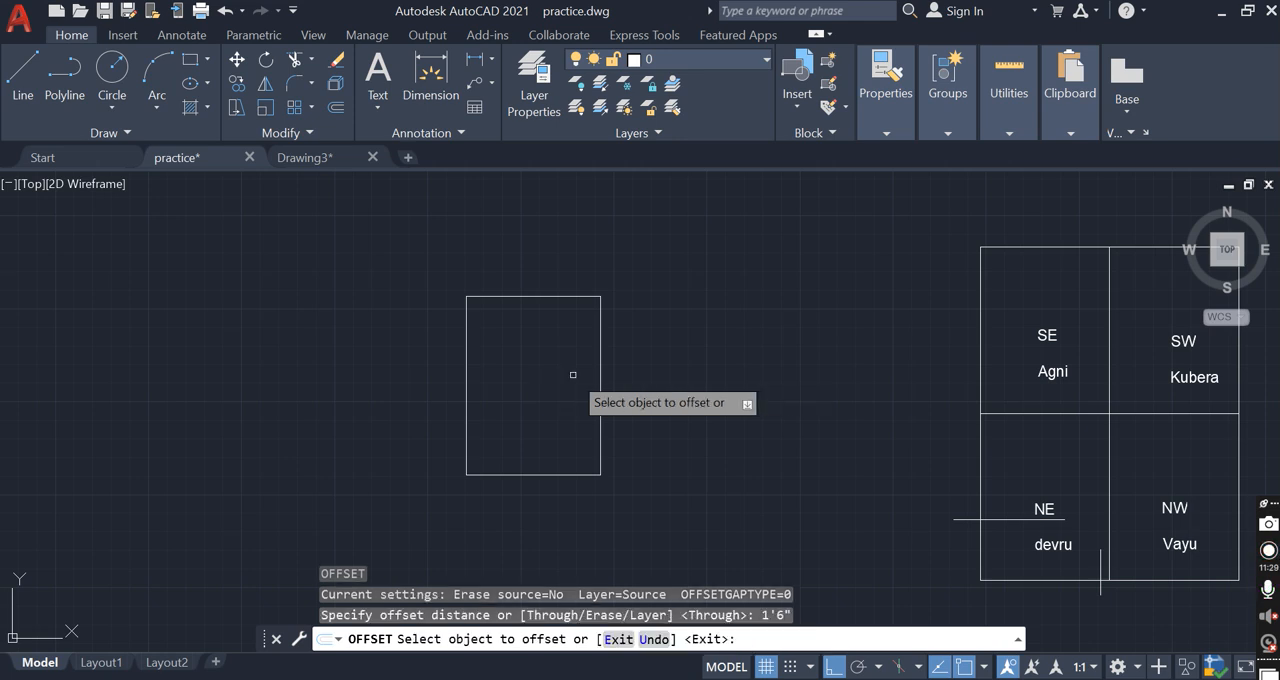
{"action": "left_click", "coordinate": [600, 372]}
{"action": "left_click", "coordinate": [534, 374]}
{"action": "scroll", "coordinate": [549, 458], "scroll_direction": "up", "scroll_amount": 4}
{"action": "key", "text": "Escape"}
Explode the inner offset rectangle and delete its bottom line
{"action": "left_click", "coordinate": [514, 486]}
{"action": "left_click", "coordinate": [523, 480]}
{"action": "mouse_move", "coordinate": [507, 483]}
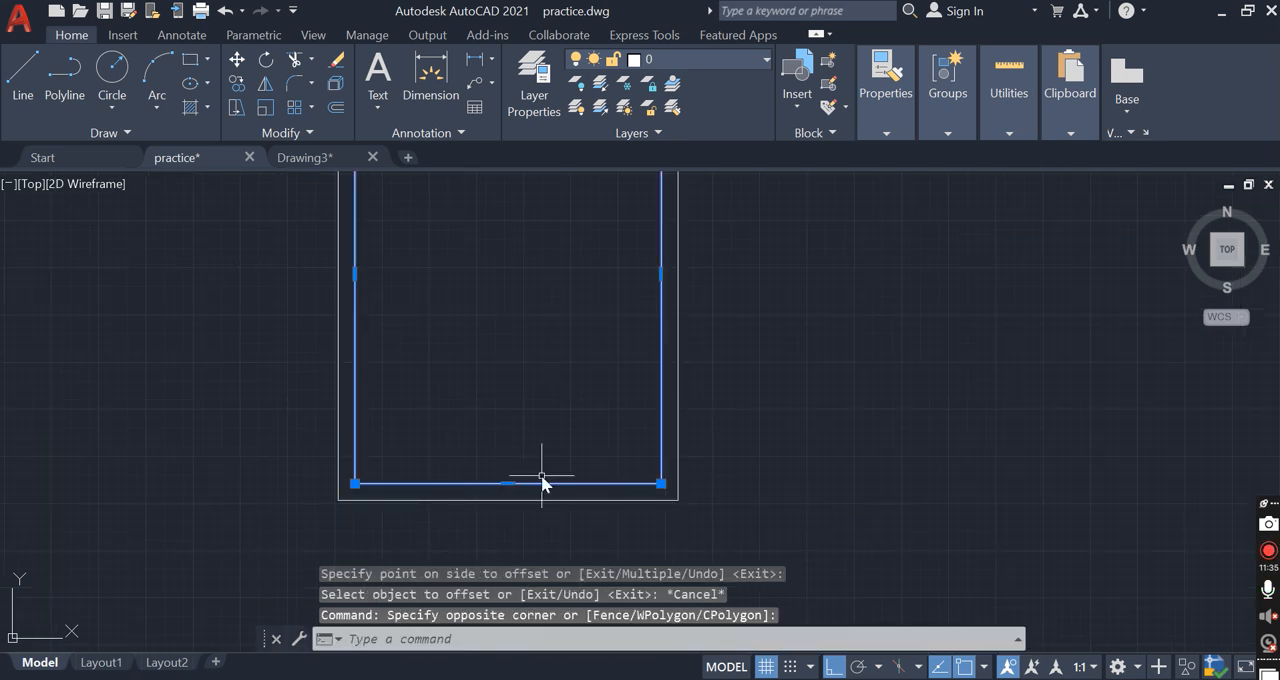
{"action": "type", "text": "x"}
{"action": "key", "text": "Return"}
{"action": "left_click", "coordinate": [552, 482]}
{"action": "key", "text": "Delete"}
Extend the two inner side lines down to the bottom edge of the outer rectangle
{"action": "type", "text": "ex"}
{"action": "key", "text": "Return"}
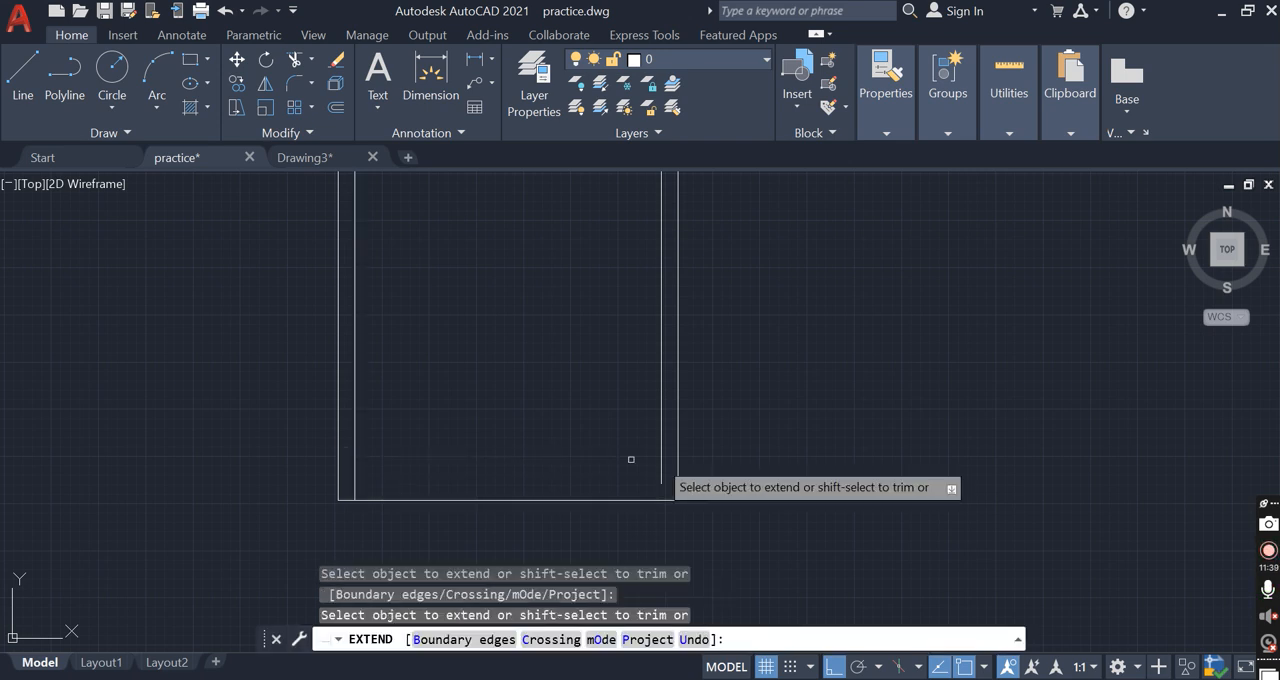
{"action": "key", "text": "Escape"}
{"action": "scroll", "coordinate": [675, 515], "scroll_direction": "down", "scroll_amount": 2}
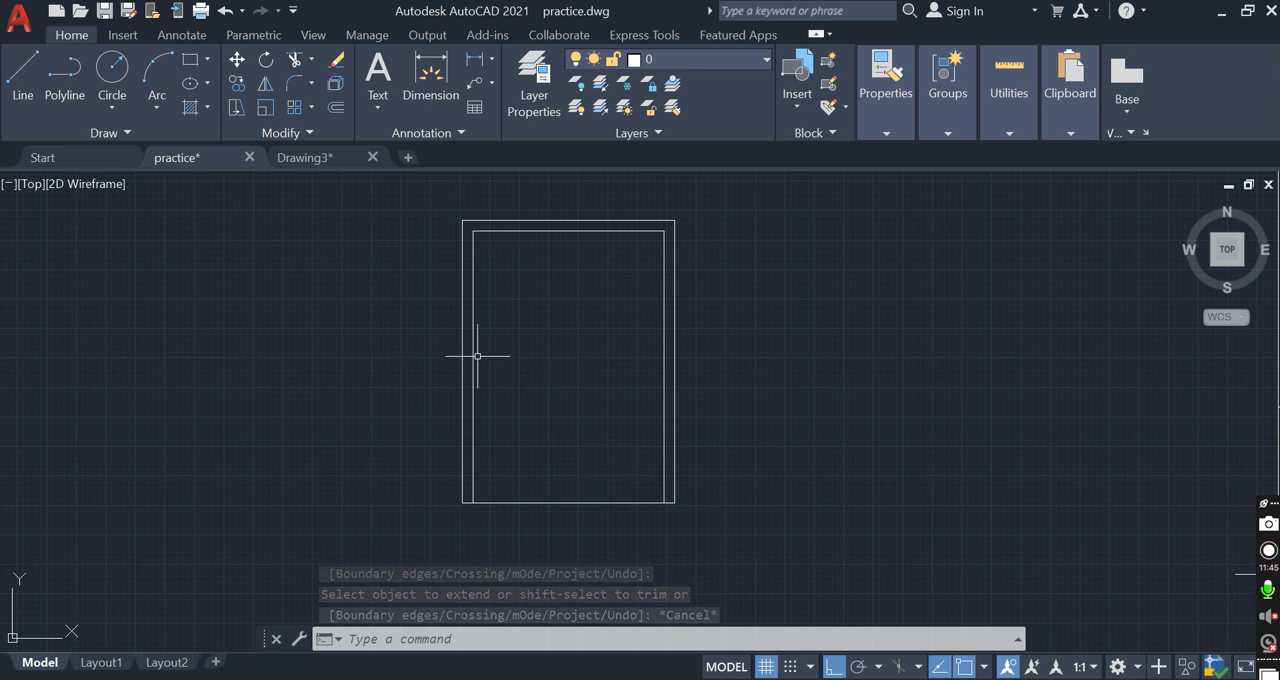
Copy the compass symbol with its direction letters to just beside the new plot rectangle
{"action": "scroll", "coordinate": [531, 380], "scroll_direction": "down", "scroll_amount": 4}
{"action": "left_click", "coordinate": [1013, 283]}
{"action": "left_click", "coordinate": [1078, 348]}
{"action": "type", "text": "c"}
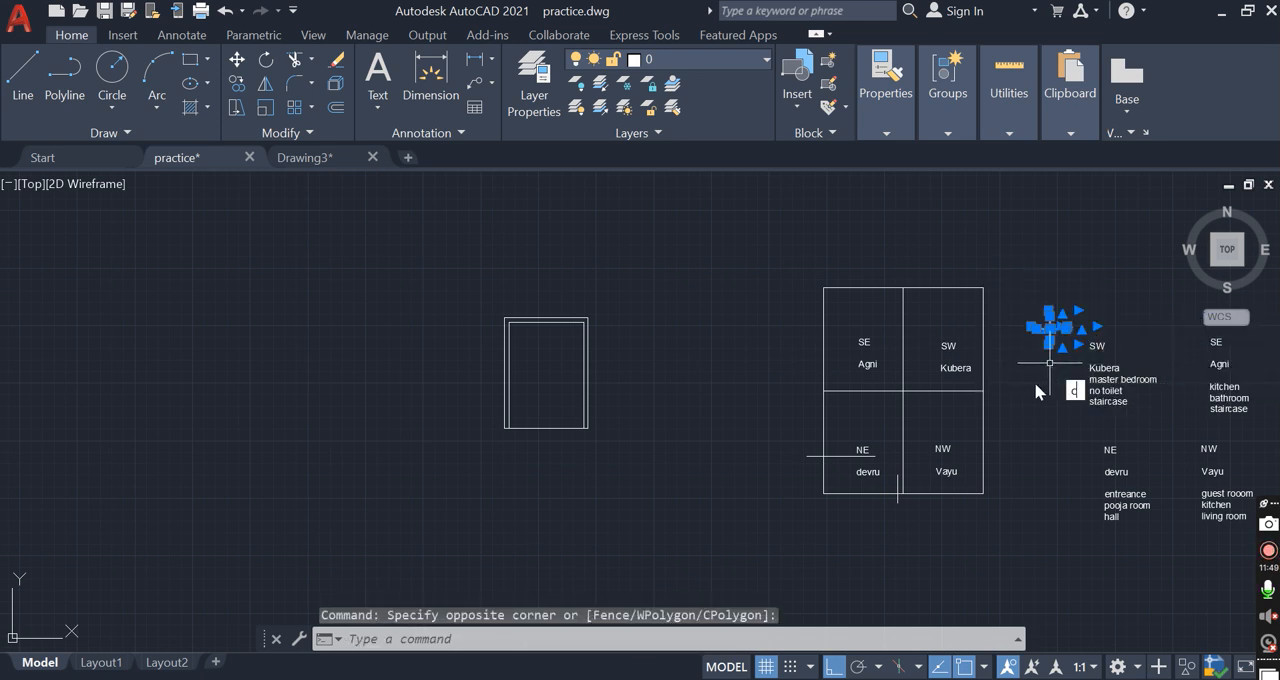
{"action": "type", "text": "o"}
{"action": "key", "text": "Return"}
{"action": "left_click", "coordinate": [1050, 328]}
{"action": "scroll", "coordinate": [655, 383], "scroll_direction": "up", "scroll_amount": 2}
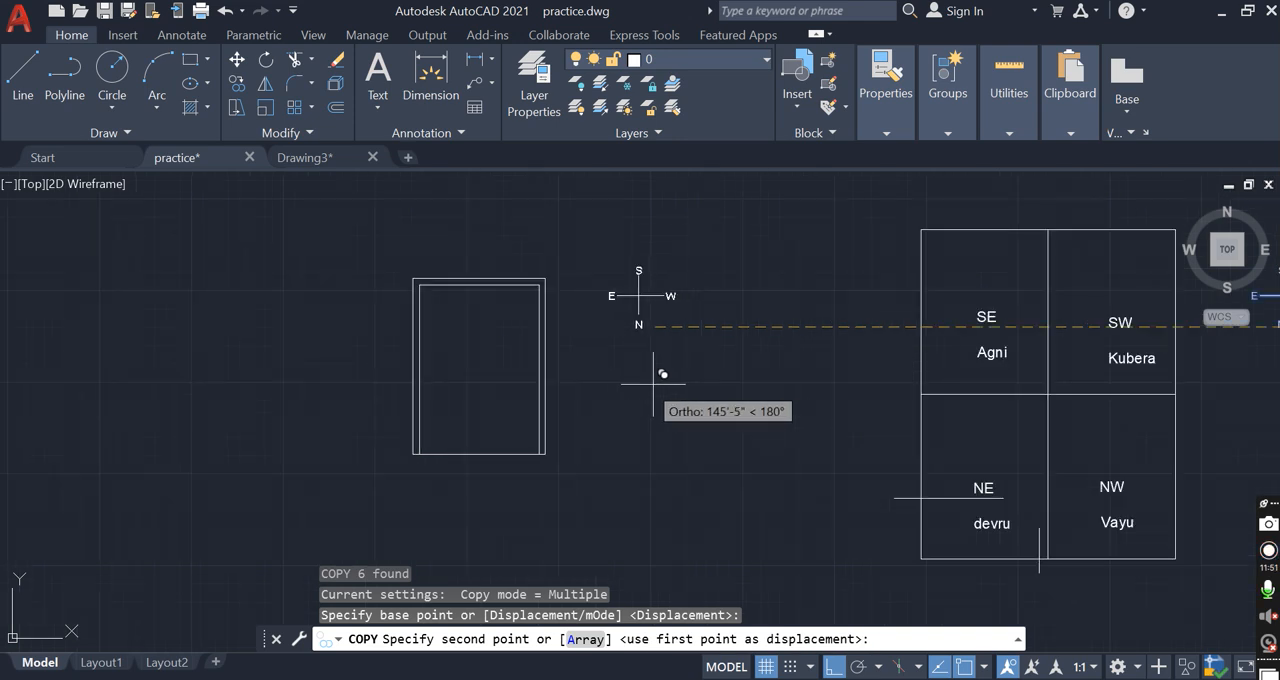
{"action": "left_click", "coordinate": [642, 365]}
{"action": "scroll", "coordinate": [600, 325], "scroll_direction": "up", "scroll_amount": 4}
{"action": "key", "text": "Escape"}
{"action": "scroll", "coordinate": [660, 318], "scroll_direction": "down", "scroll_amount": 4}
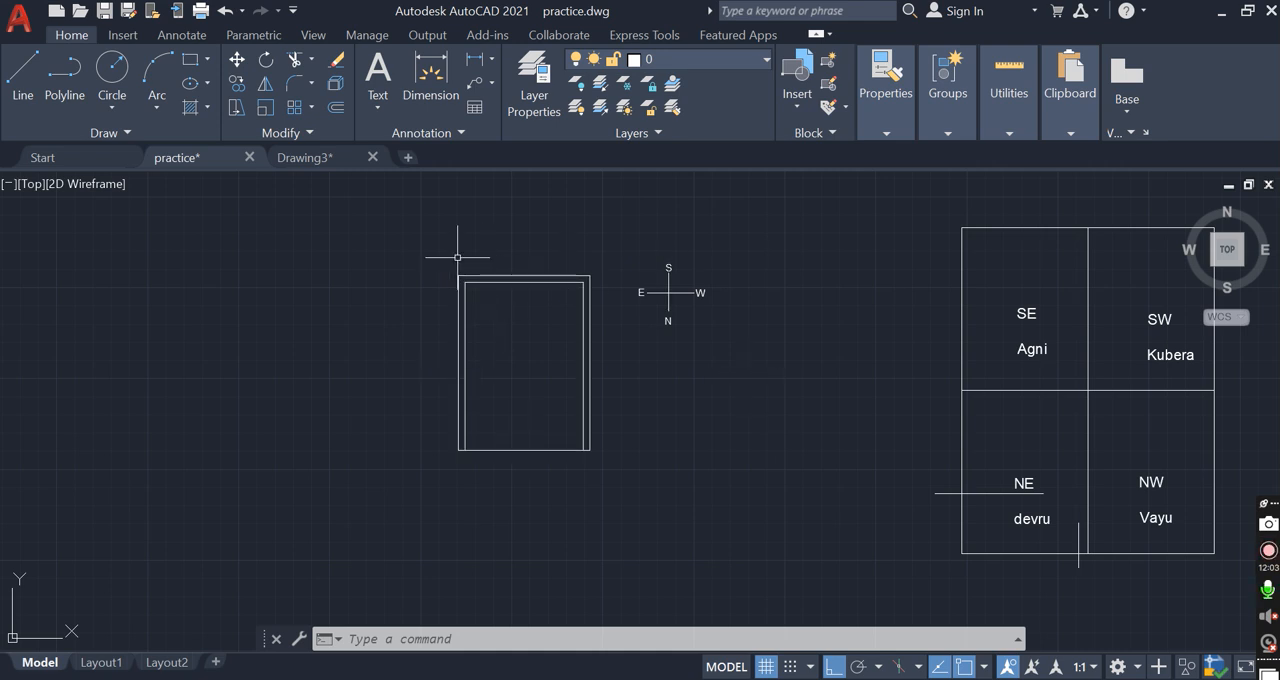
{"action": "left_click", "coordinate": [352, 228]}
{"action": "left_click", "coordinate": [771, 283]}
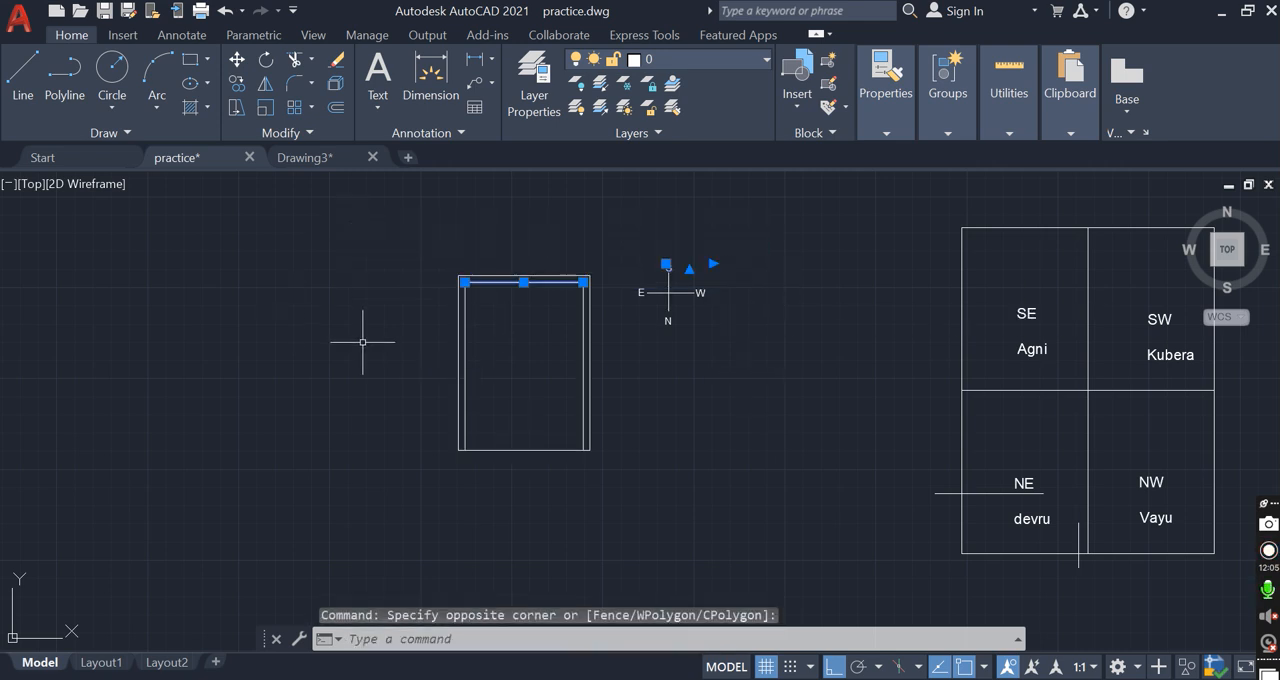
{"action": "key", "text": "Escape"}
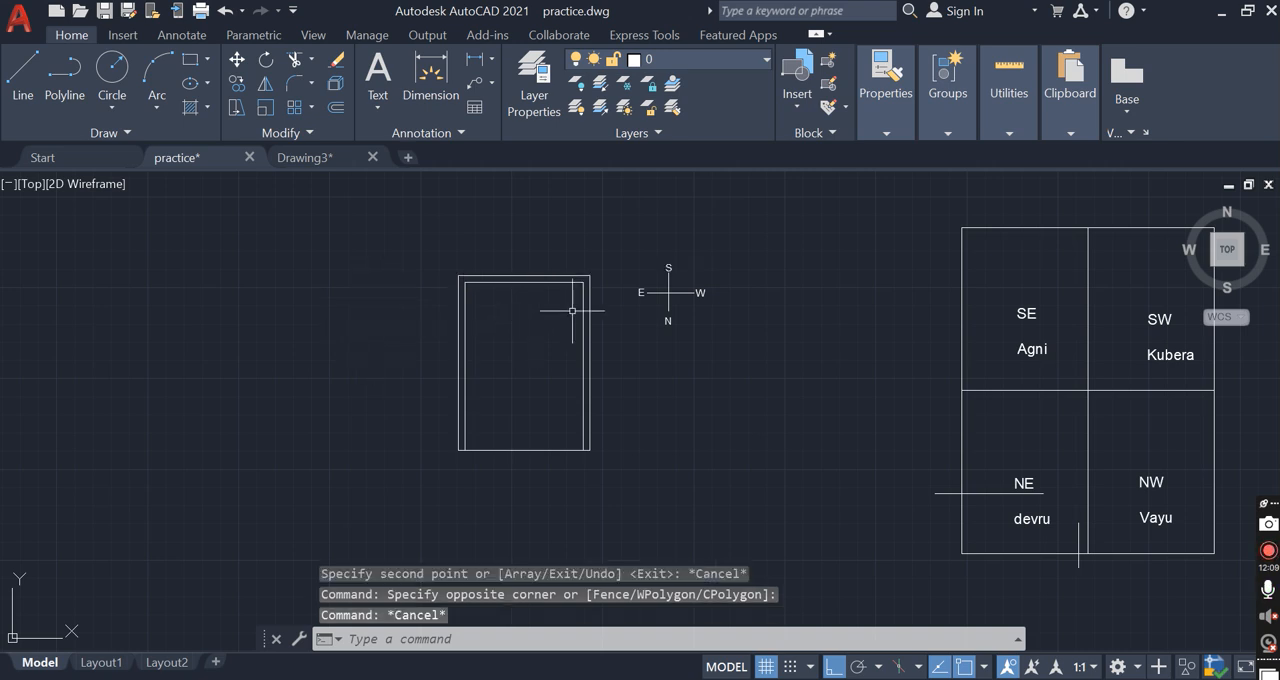
Rotate the copied compass and its direction letters 180° about the compass centre
{"action": "left_click", "coordinate": [626, 259]}
{"action": "left_click", "coordinate": [740, 347]}
{"action": "type", "text": "r"}
{"action": "key", "text": "Return"}
{"action": "left_click", "coordinate": [670, 291]}
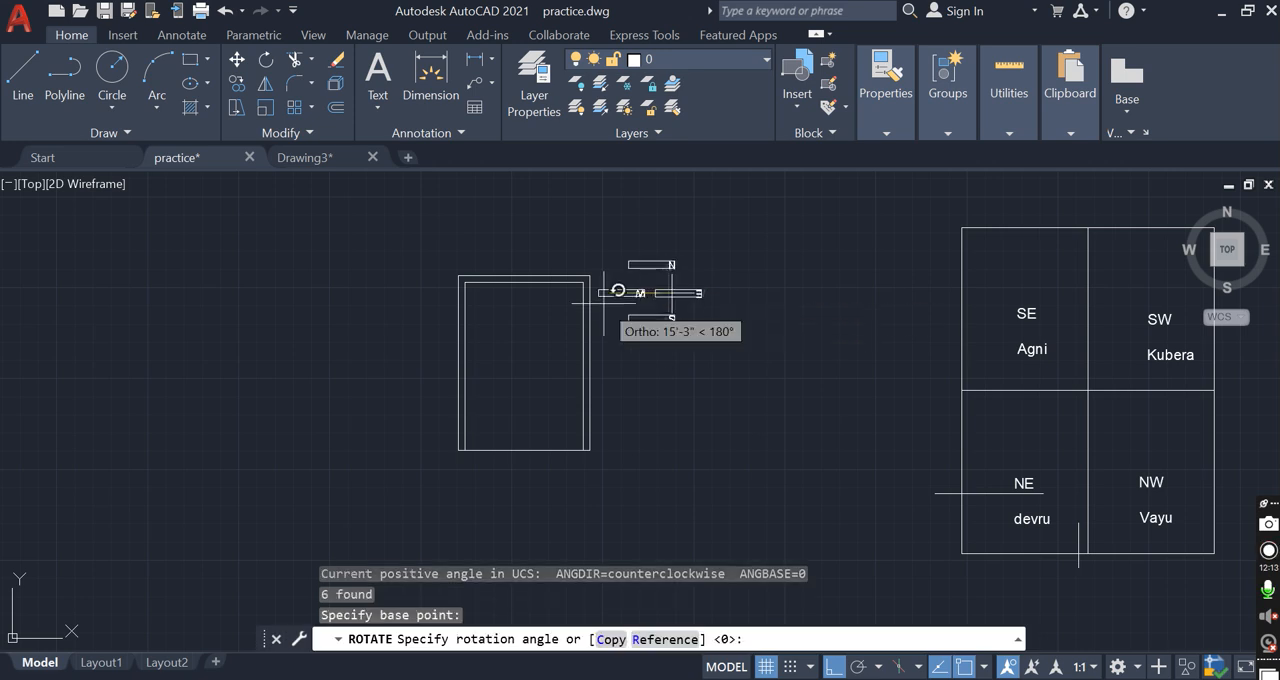
{"action": "left_click", "coordinate": [604, 301]}
Undo the 180° rotation of the copied compass and its direction letters
{"action": "left_click", "coordinate": [657, 309]}
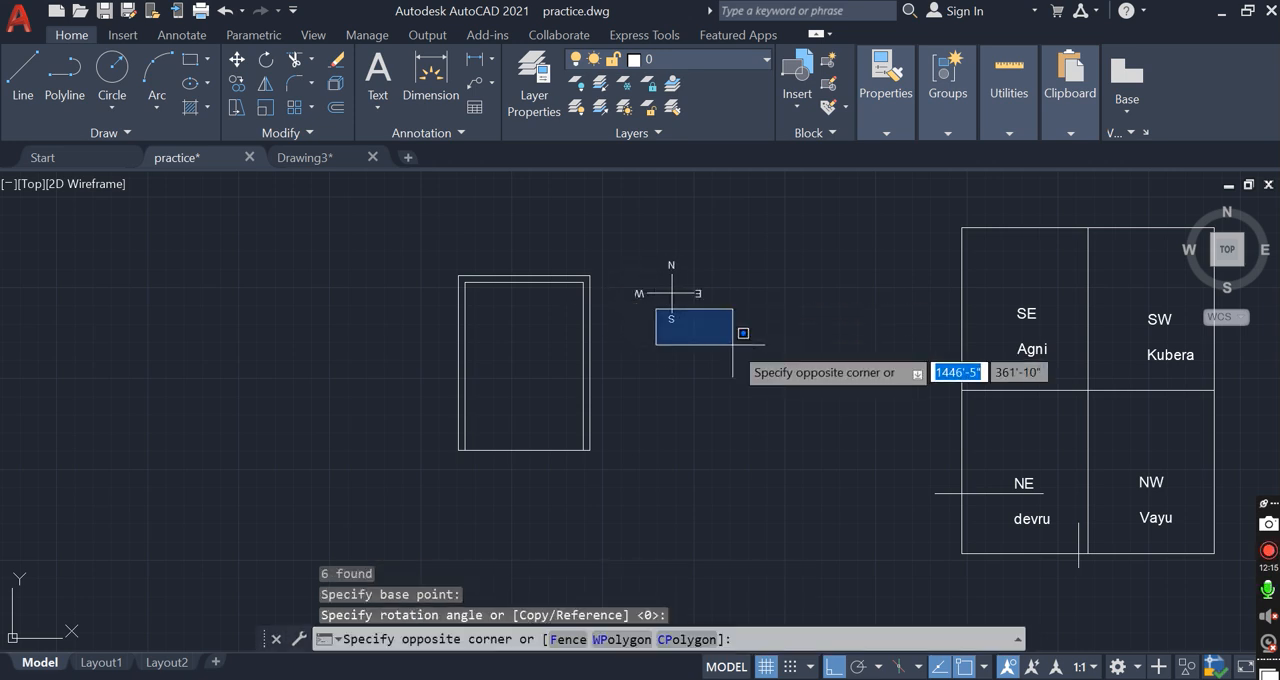
{"action": "left_click", "coordinate": [749, 337]}
{"action": "left_click", "coordinate": [393, 422]}
{"action": "left_click", "coordinate": [678, 482]}
{"action": "left_click", "coordinate": [443, 243]}
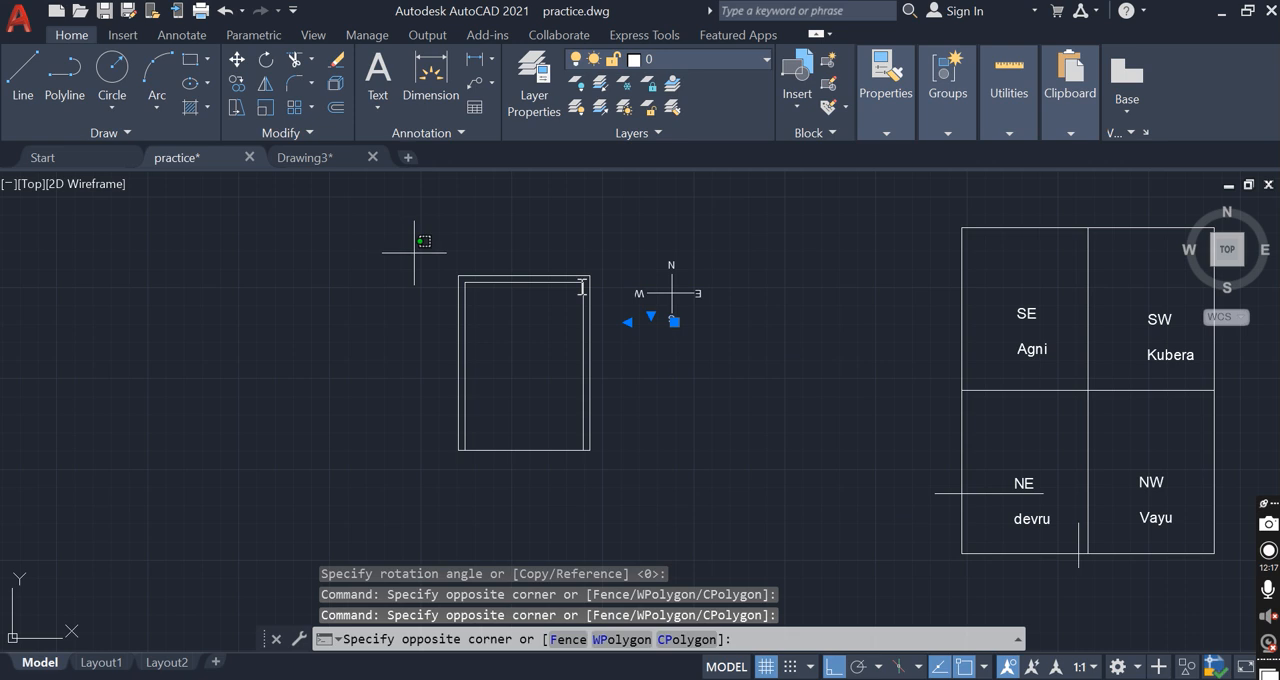
{"action": "left_click", "coordinate": [644, 296]}
{"action": "key", "text": "Escape"}
{"action": "key", "text": "Escape"}
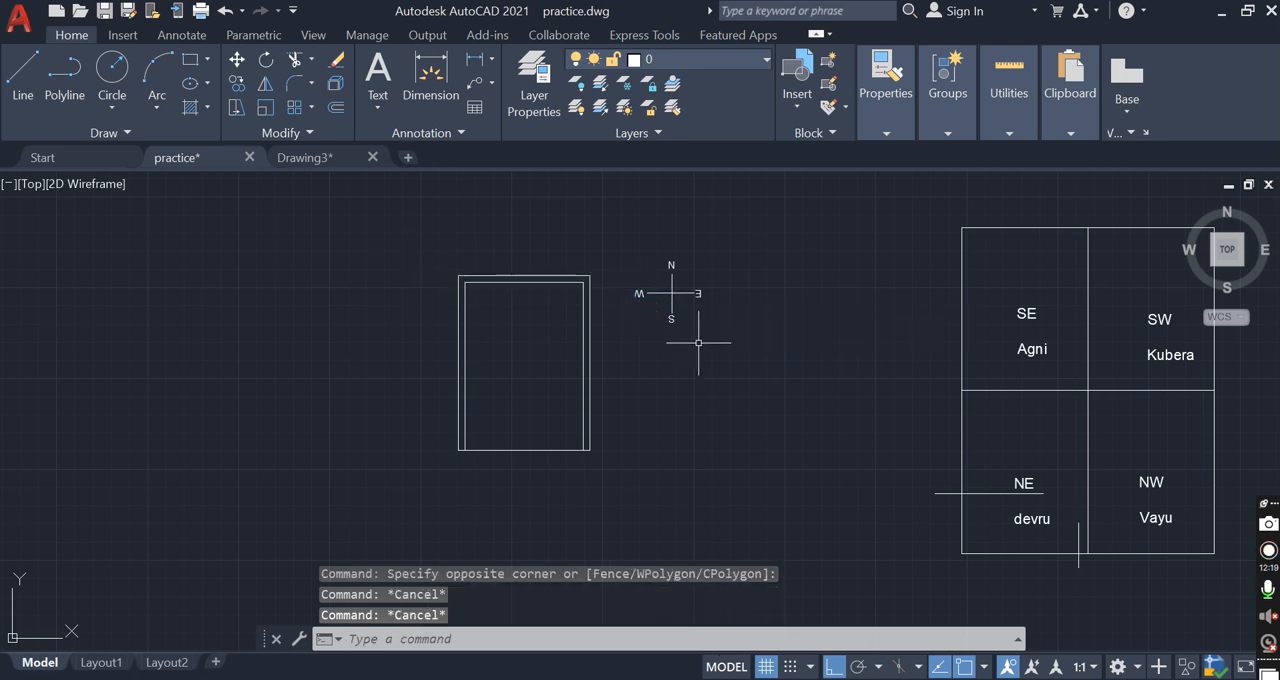
{"action": "key", "text": "ctrl+z"}
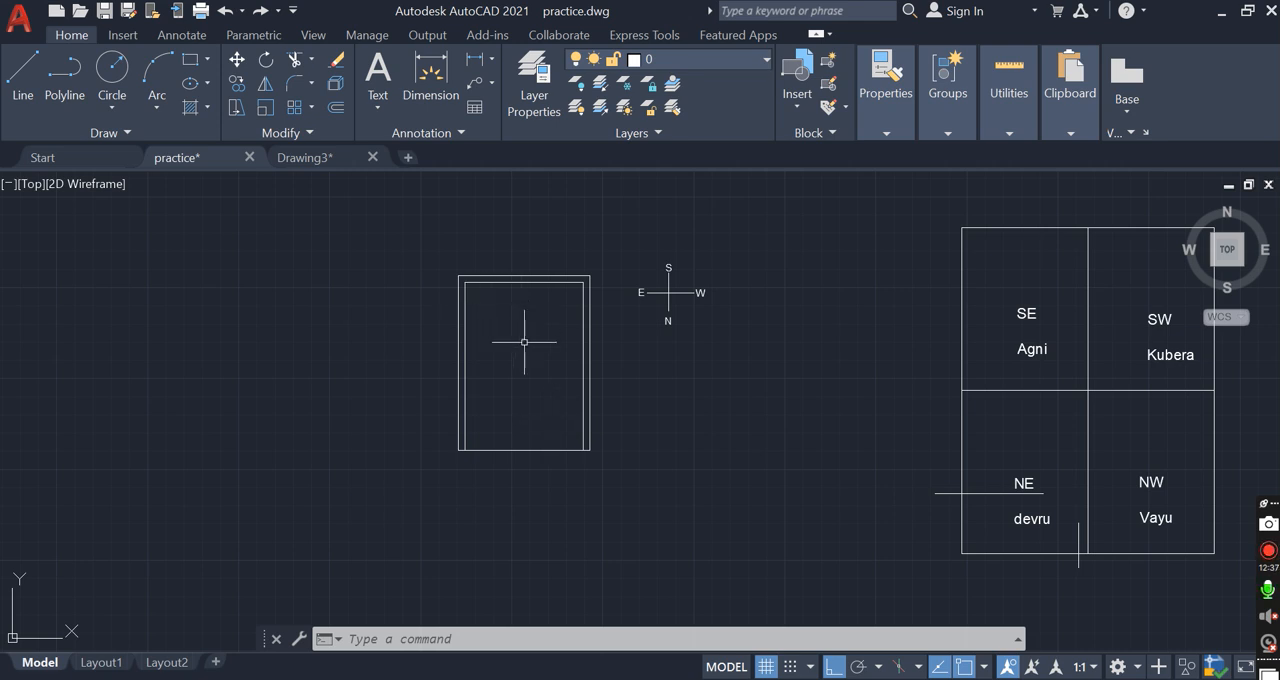
Offset the right, top and left setback lines 8" inward to form the outer wall thickness
{"action": "scroll", "coordinate": [658, 278], "scroll_direction": "up", "scroll_amount": 2}
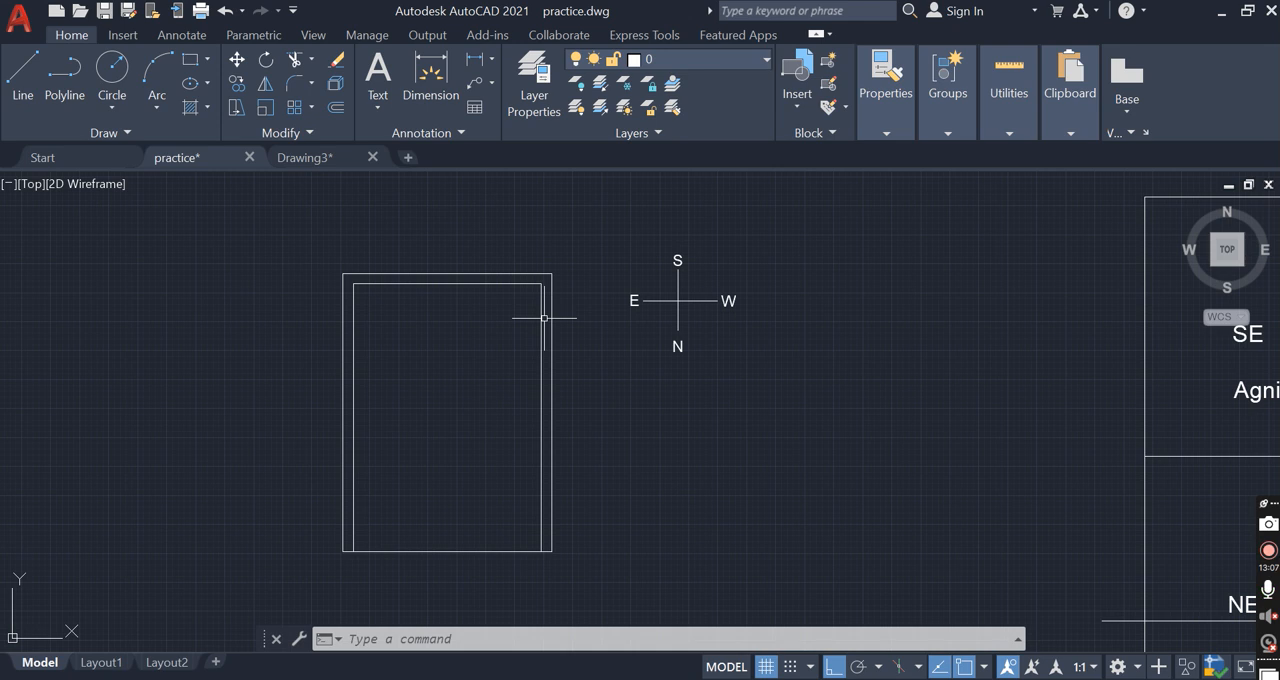
{"action": "type", "text": "o"}
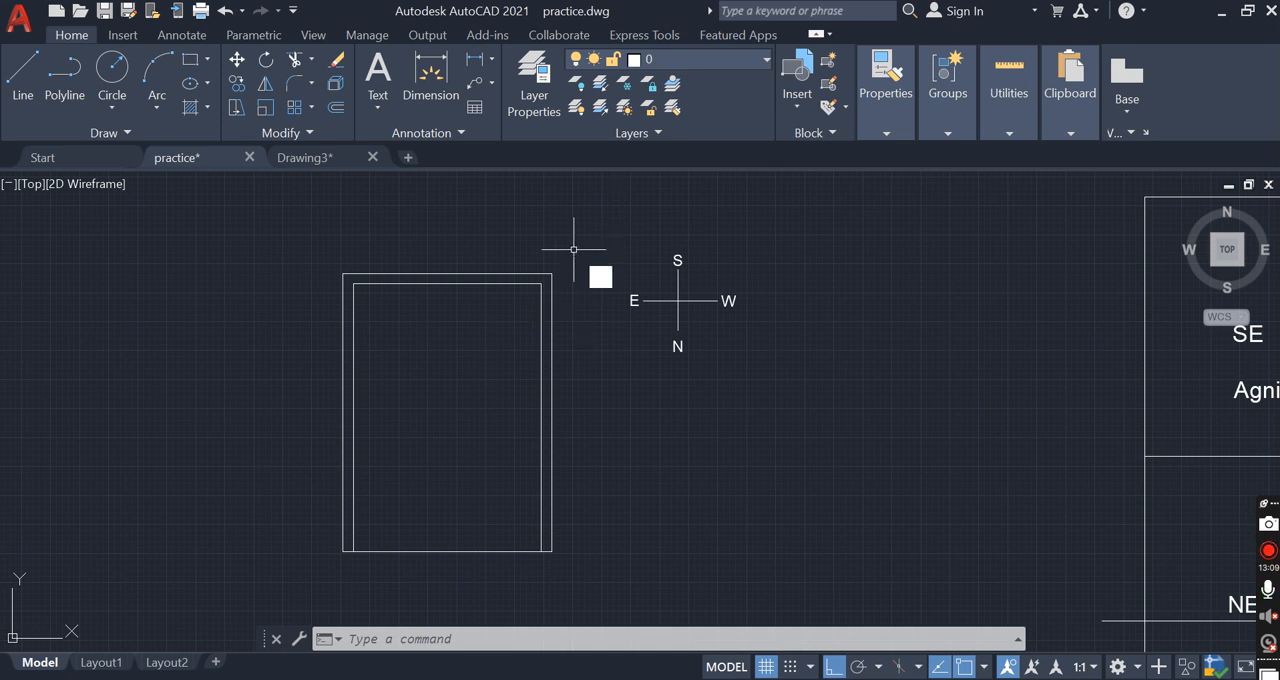
{"action": "key", "text": "Return"}
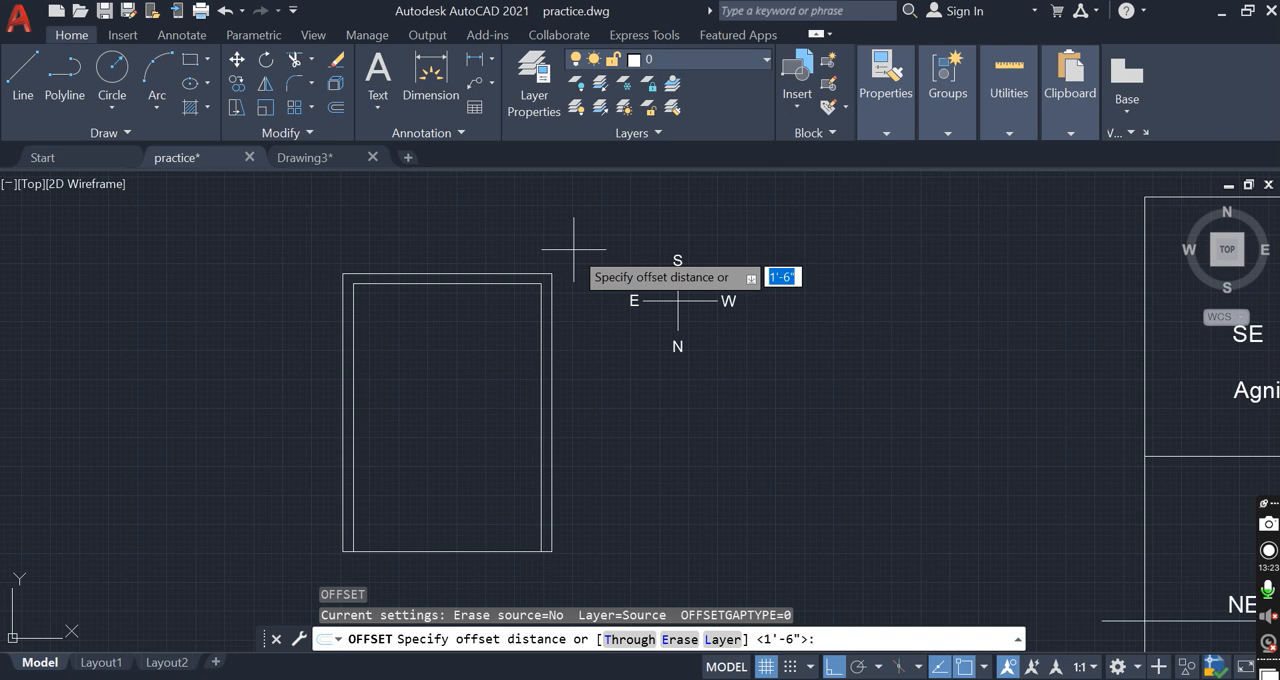
{"action": "type", "text": "8\""}
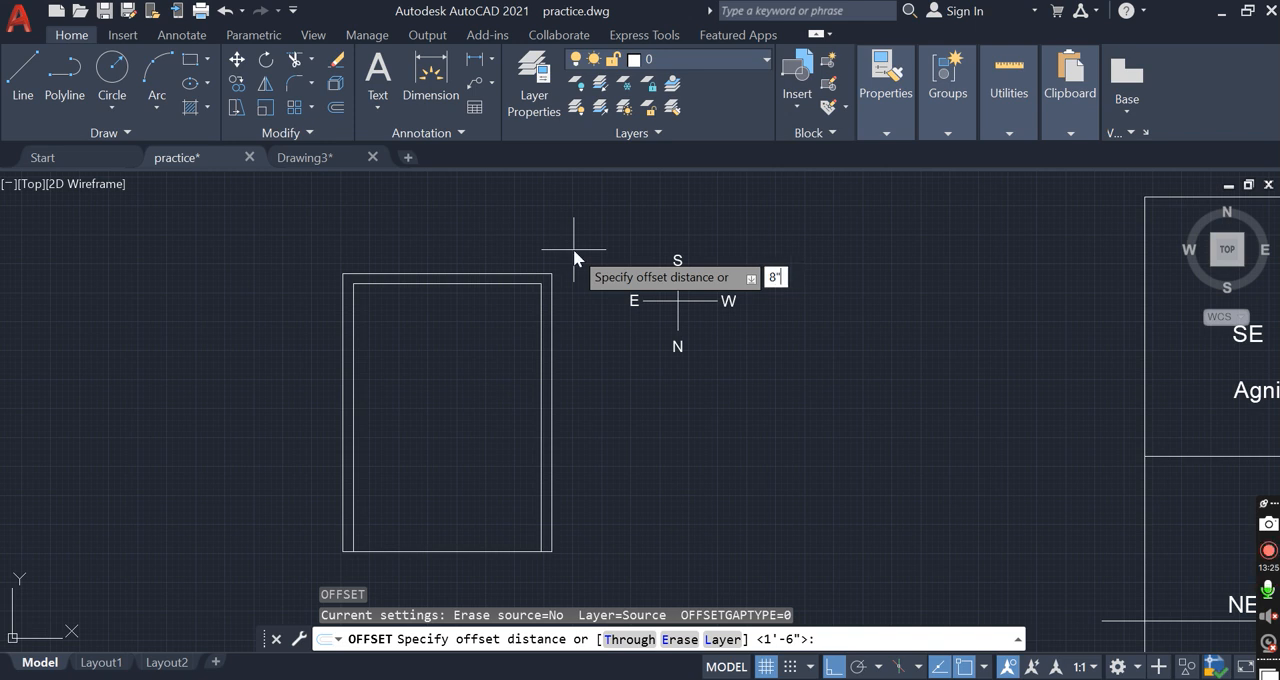
{"action": "key", "text": "Return"}
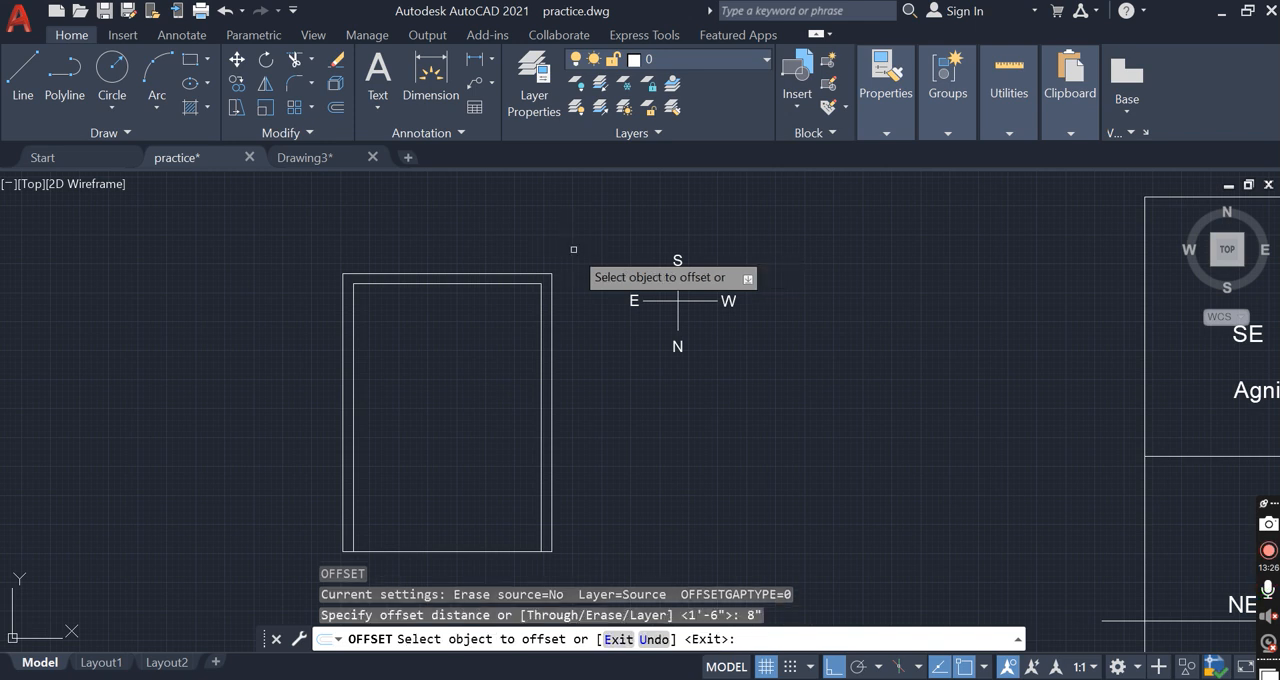
{"action": "left_click", "coordinate": [538, 369]}
{"action": "left_click", "coordinate": [530, 352]}
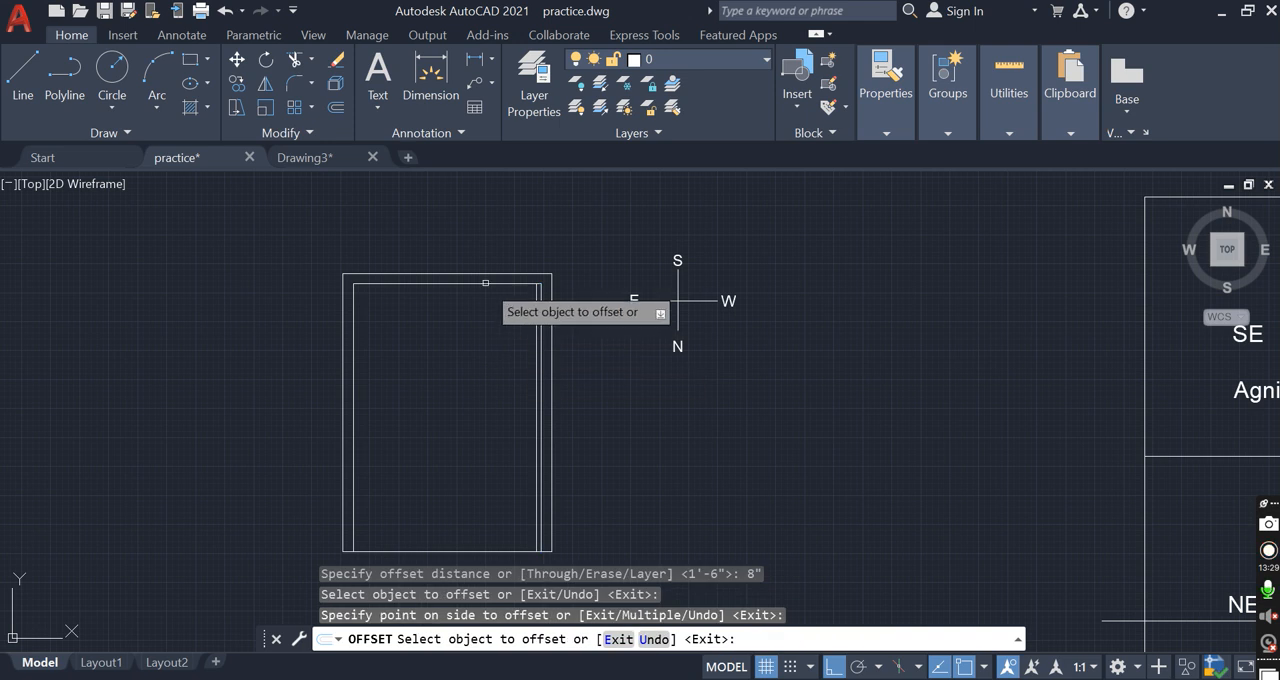
{"action": "left_click", "coordinate": [505, 333]}
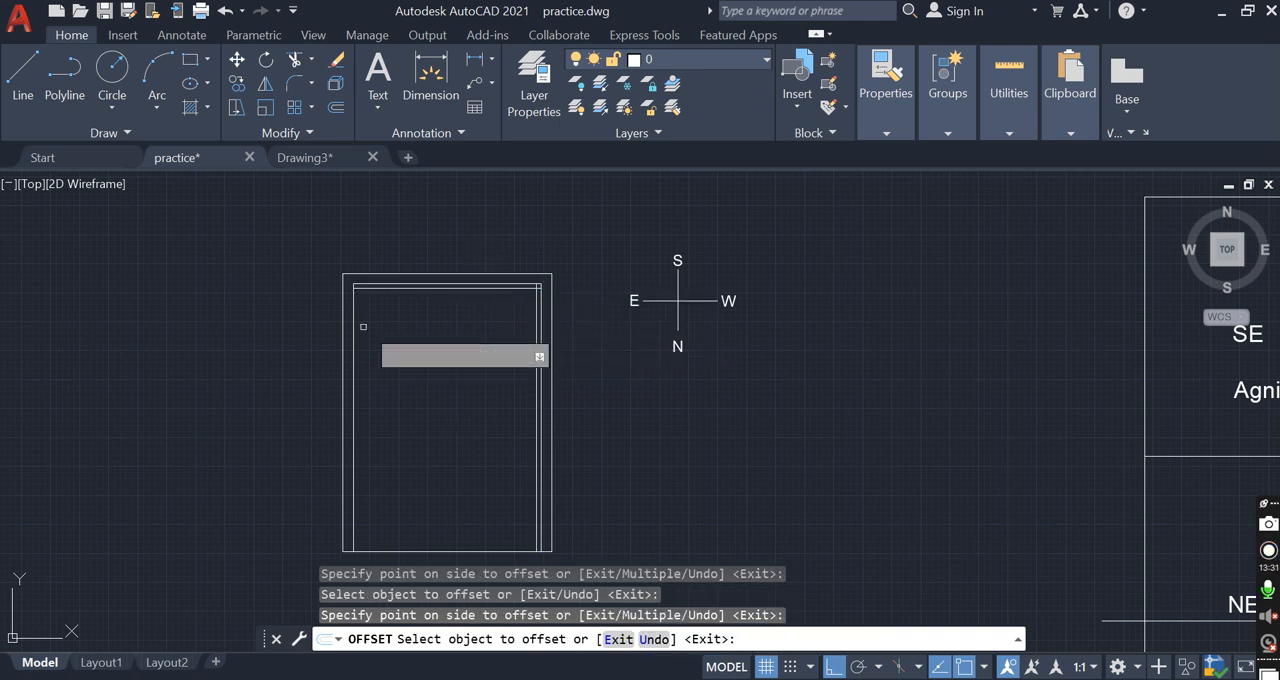
{"action": "left_click", "coordinate": [355, 326]}
{"action": "left_click", "coordinate": [390, 327]}
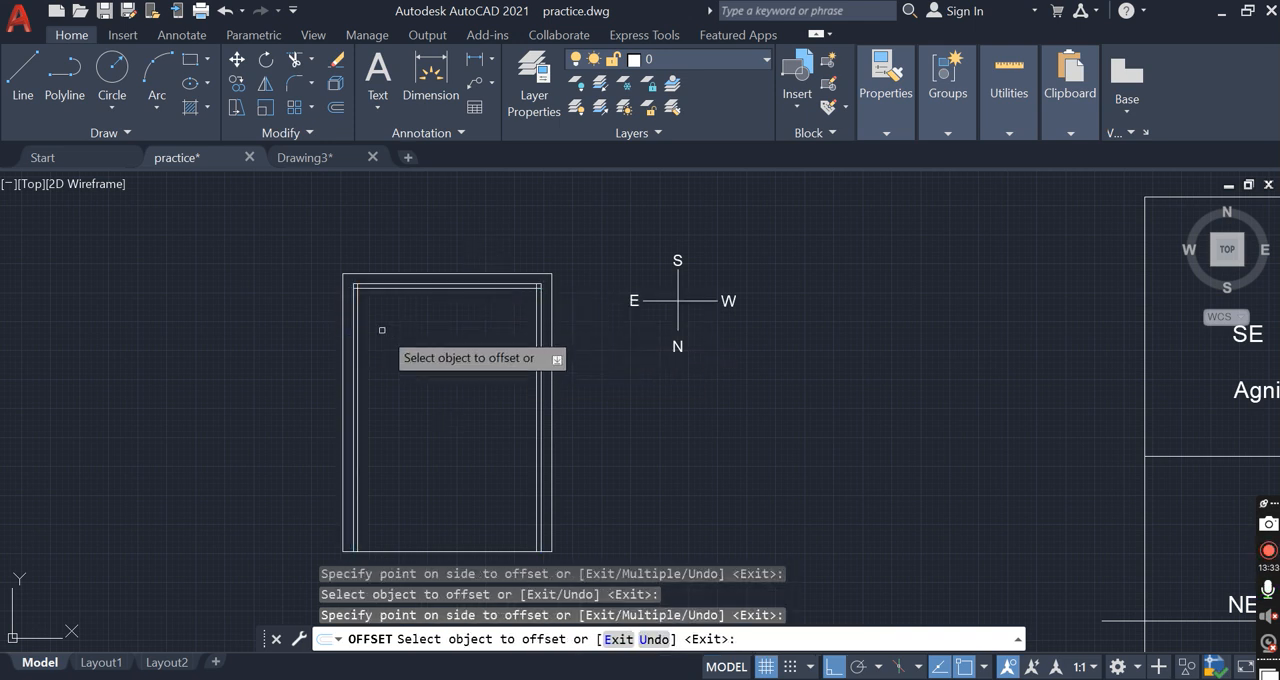
{"action": "scroll", "coordinate": [383, 328], "scroll_direction": "up", "scroll_amount": 2}
{"action": "key", "text": "Escape"}
{"action": "key", "text": "Escape"}
Fillet the upper-left corner where the inner wall's left and top lines meet
{"action": "type", "text": "f"}
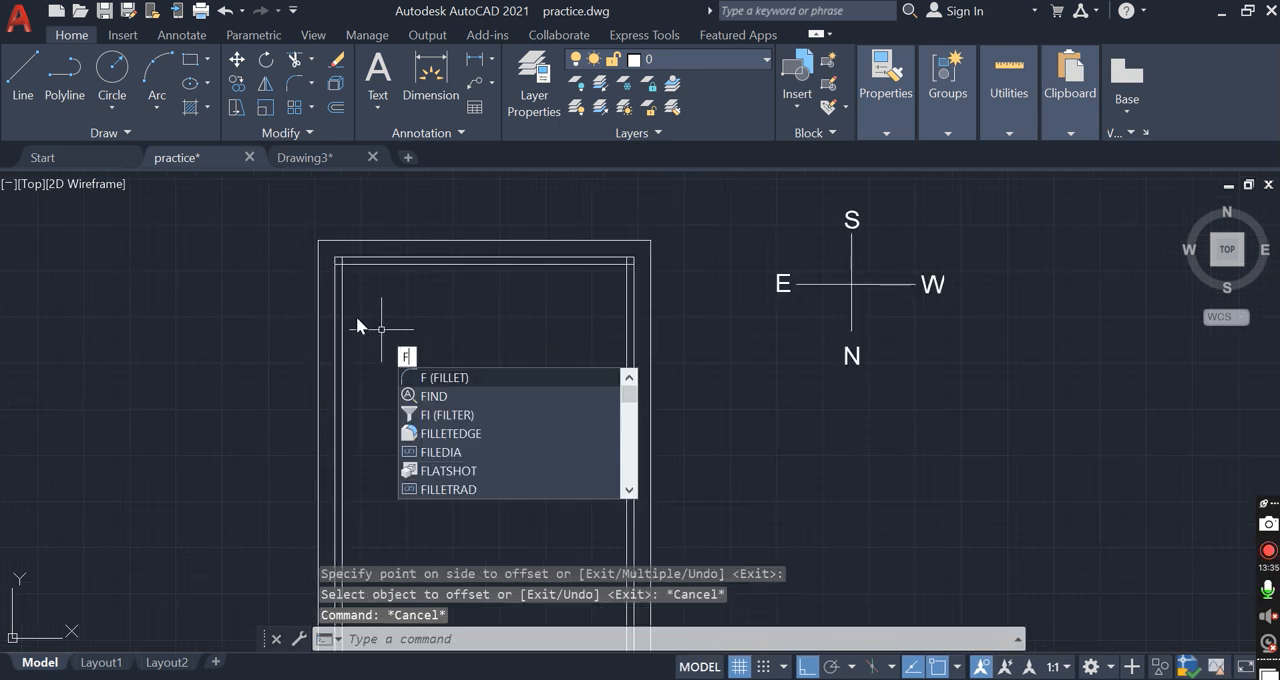
{"action": "key", "text": "Return"}
{"action": "left_click", "coordinate": [343, 274]}
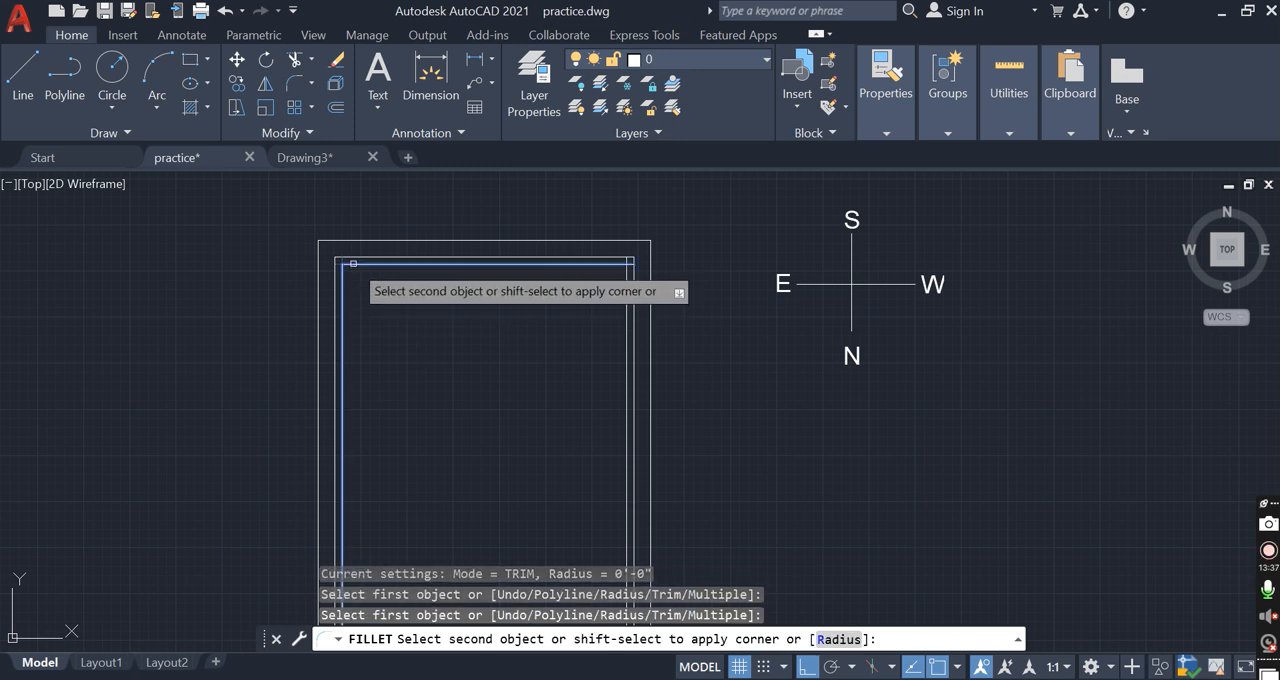
{"action": "left_click", "coordinate": [376, 265]}
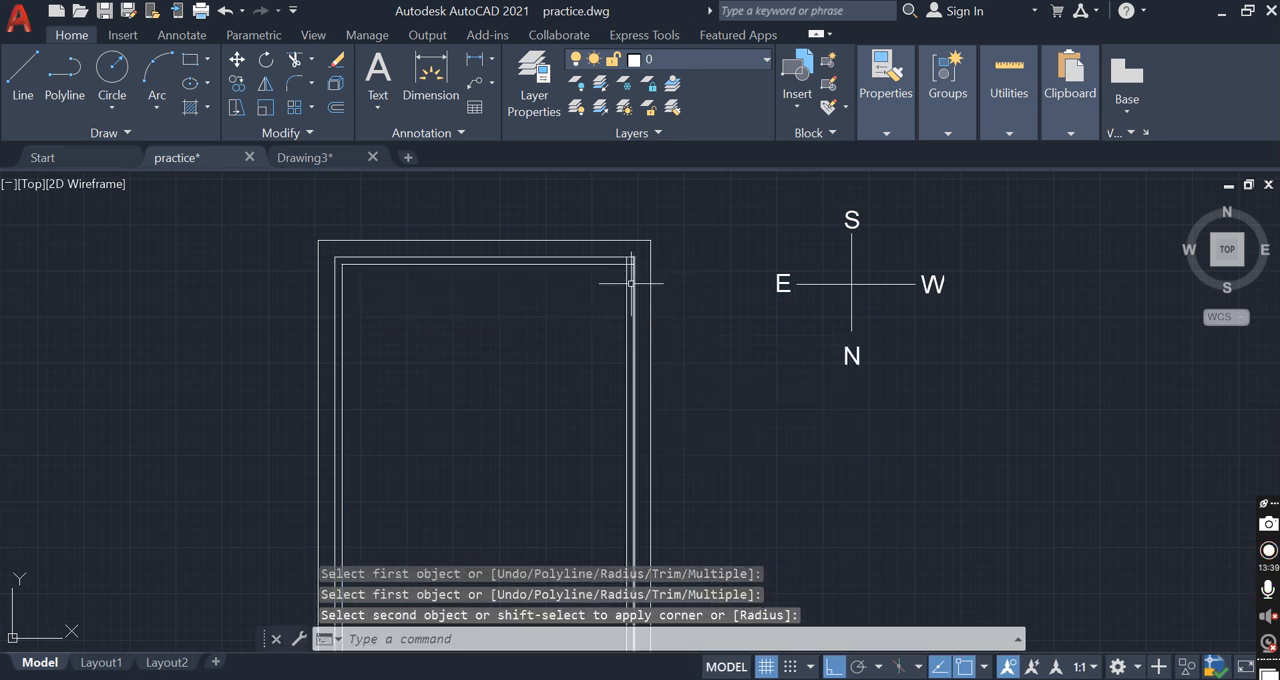
{"action": "key", "text": "Escape"}
{"action": "key", "text": "Escape"}
Trim the overlapping line ends at the upper-right corner of the inner wall outline
{"action": "scroll", "coordinate": [631, 270], "scroll_direction": "up", "scroll_amount": 3}
{"action": "type", "text": "tr"}
{"action": "key", "text": "Return"}
{"action": "mouse_move", "coordinate": [606, 251]}
{"action": "left_mouse_down"}
{"action": "mouse_move", "coordinate": [606, 233]}
{"action": "mouse_move", "coordinate": [617, 262]}
{"action": "left_mouse_up"}
{"action": "scroll", "coordinate": [620, 272], "scroll_direction": "down", "scroll_amount": 4}
{"action": "key", "text": "Escape"}
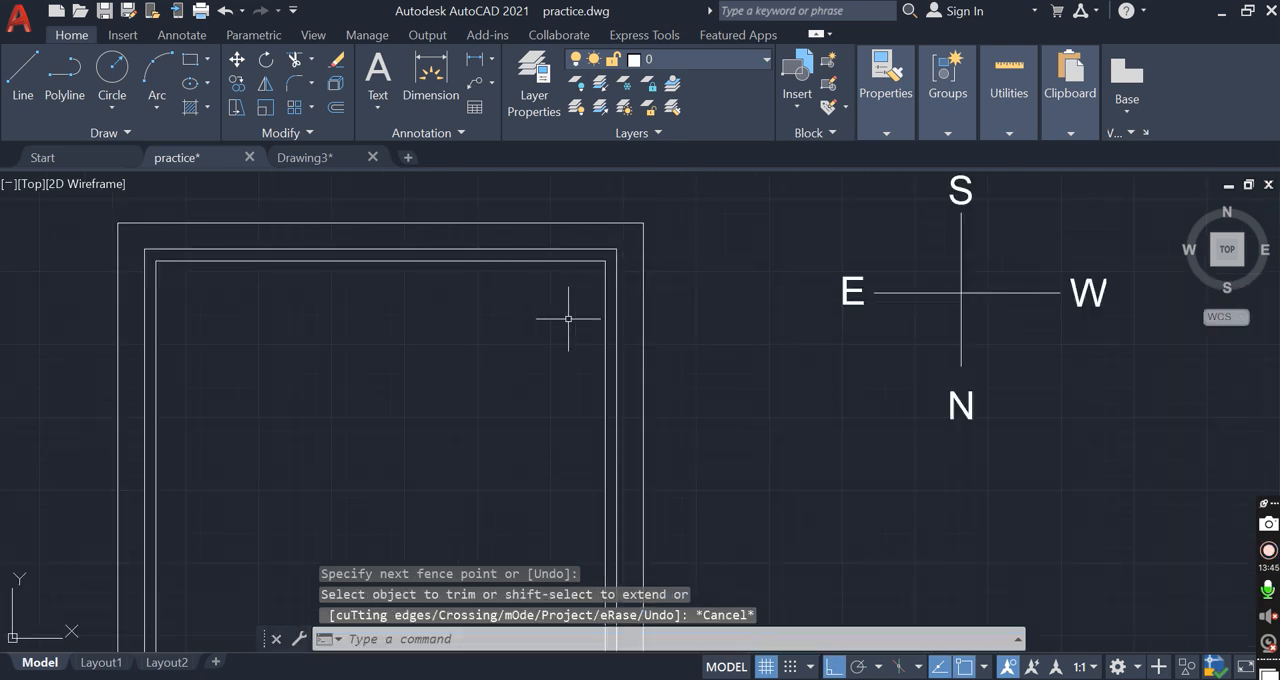
Offset the right wall's inner line 11' to the left for a vertical partition
{"action": "key", "text": "Return"}
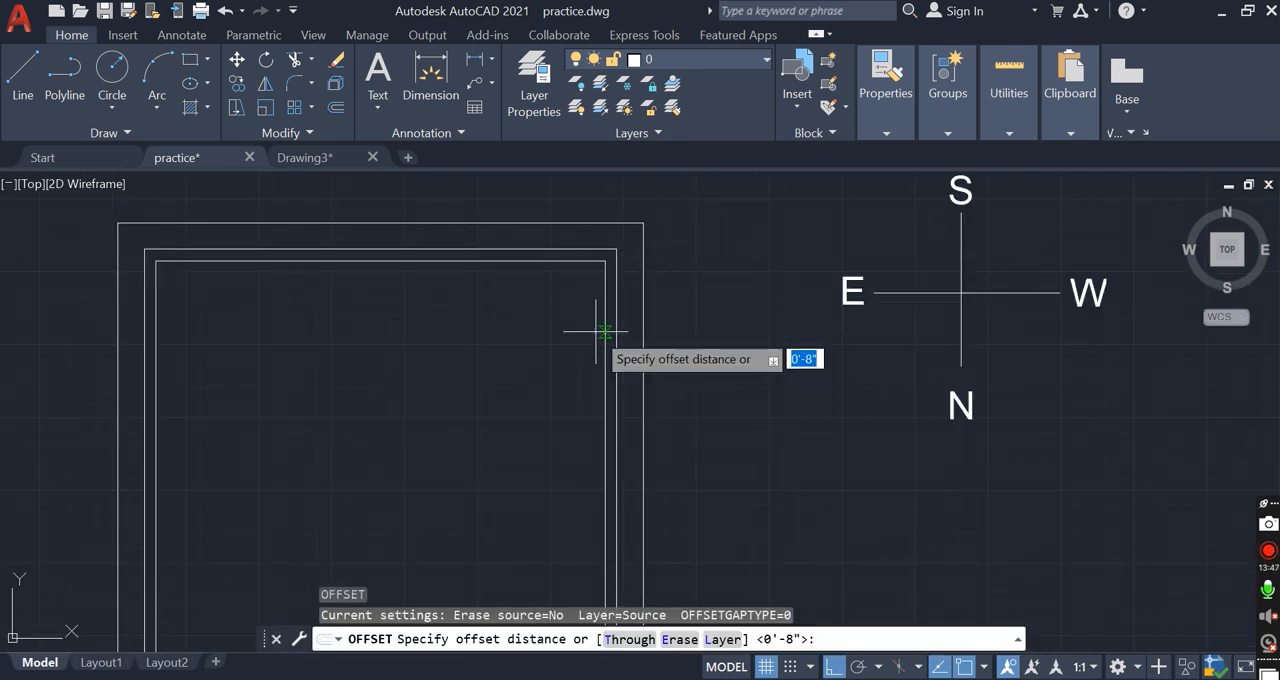
{"action": "type", "text": "11'"}
{"action": "key", "text": "Return"}
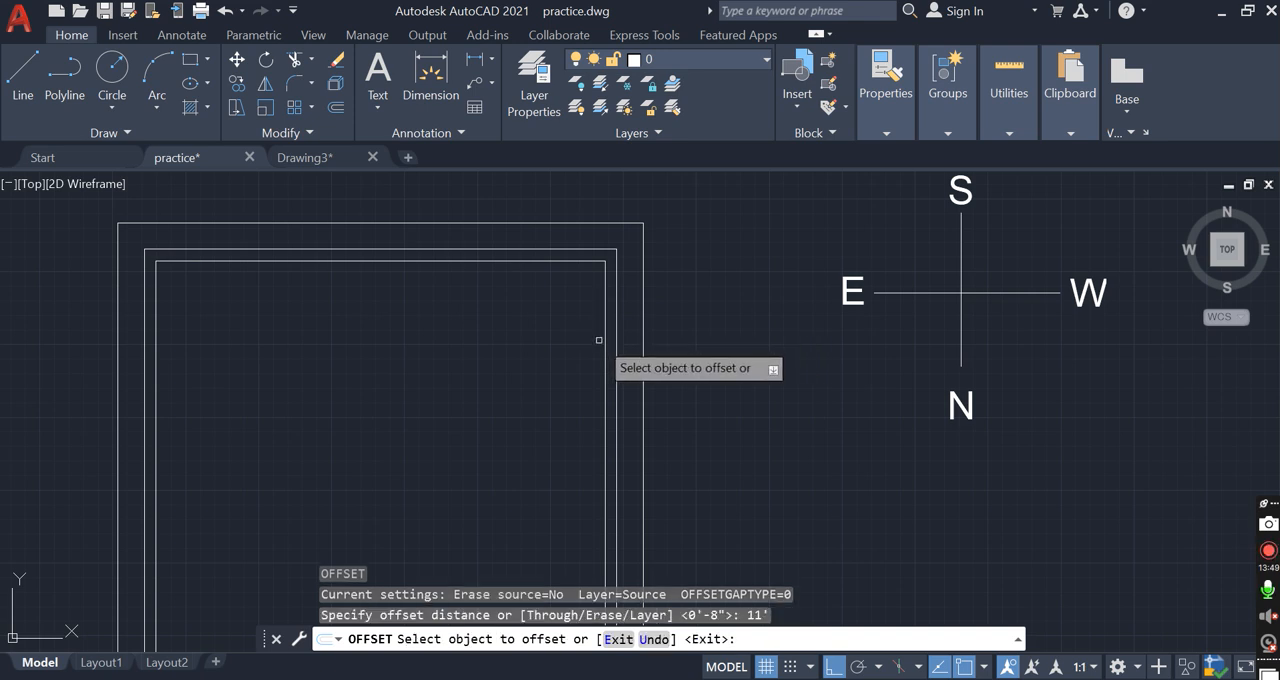
{"action": "left_click", "coordinate": [605, 341]}
{"action": "left_click", "coordinate": [530, 343]}
{"action": "key", "text": "Escape"}
{"action": "key", "text": "Escape"}
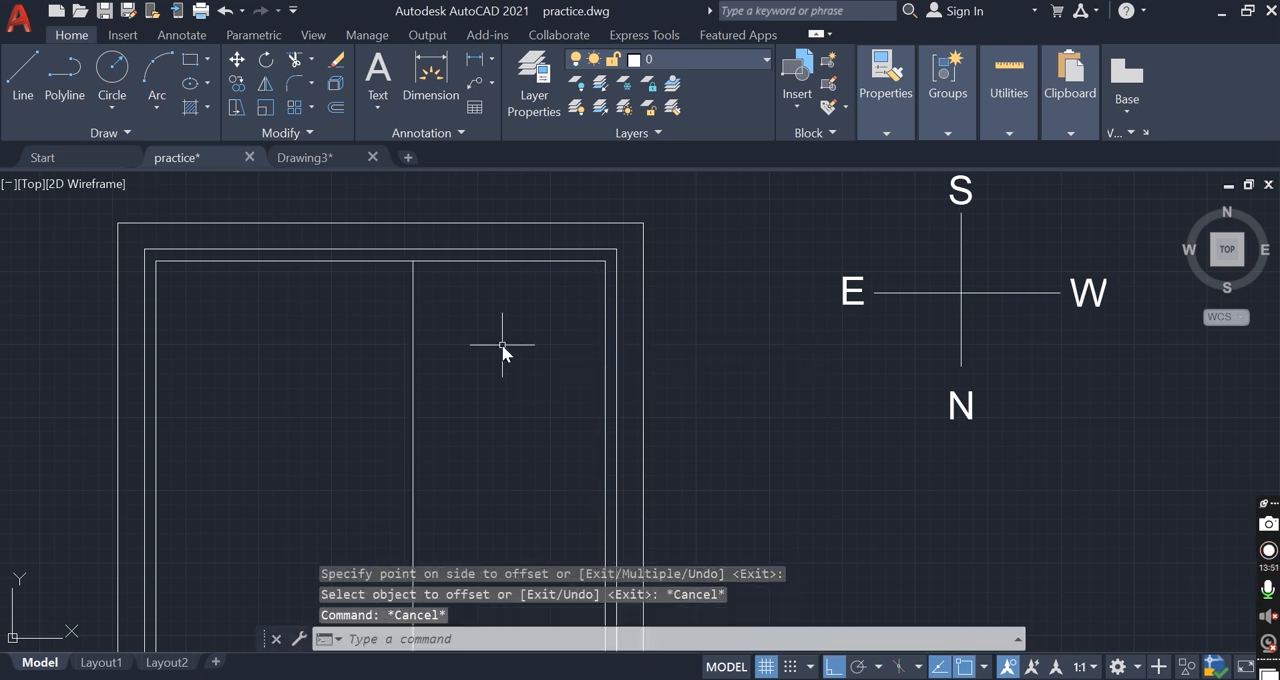
Offset the vertical partition line 4" to the left to give the partition its thickness
{"action": "key", "text": "Return"}
{"action": "type", "text": "4\""}
{"action": "key", "text": "Return"}
{"action": "left_click", "coordinate": [413, 388]}
{"action": "left_click", "coordinate": [385, 386]}
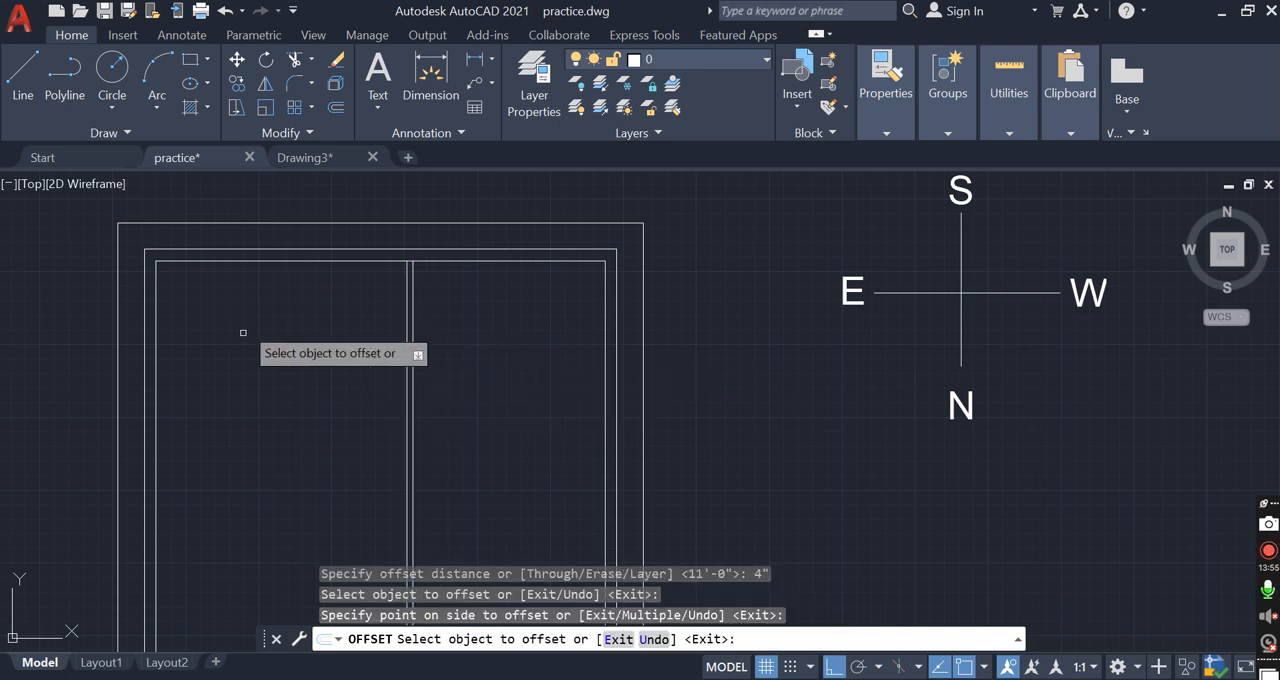
{"action": "key", "text": "Escape"}
{"action": "type", "text": "o"}
{"action": "key", "text": "Return"}
{"action": "key", "text": "Escape"}
Trim the inner top wall line between the two vertical partition lines
{"action": "scroll", "coordinate": [353, 256], "scroll_direction": "up", "scroll_amount": 2}
{"action": "type", "text": "tr"}
{"action": "key", "text": "Return"}
{"action": "scroll", "coordinate": [457, 269], "scroll_direction": "up", "scroll_amount": 2}
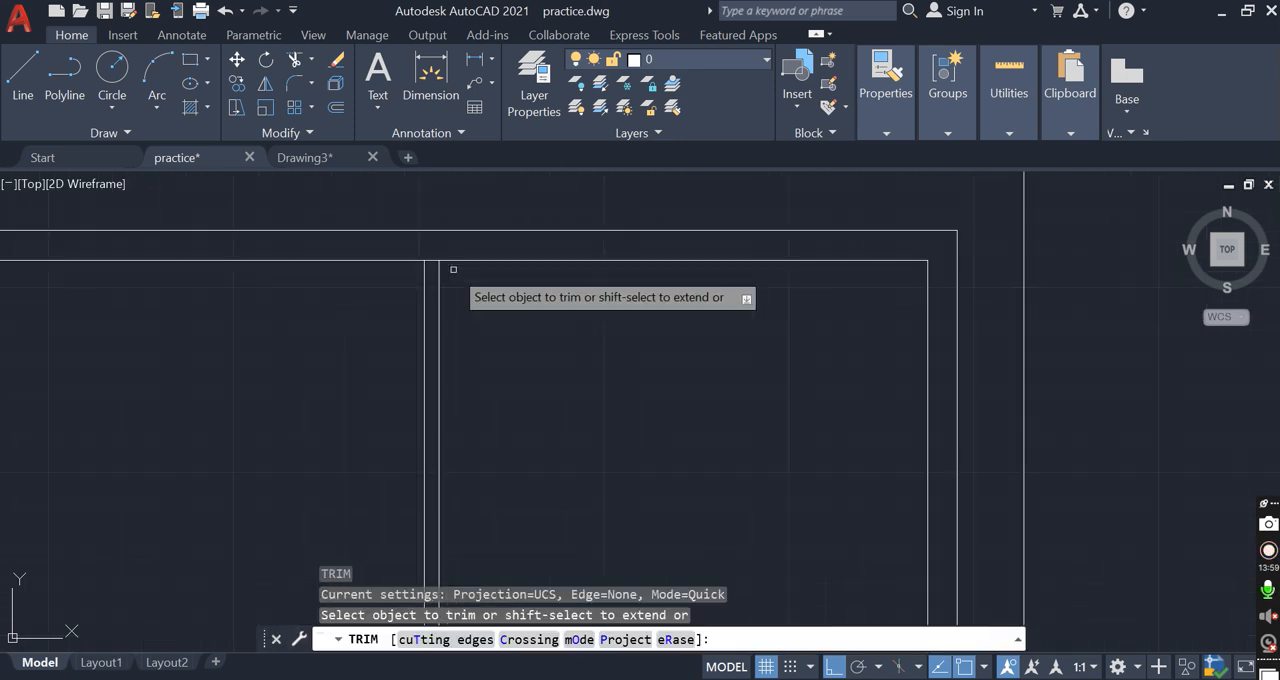
{"action": "left_click_drag", "start_coordinate": [430, 265], "coordinate": [429, 249]}
{"action": "key", "text": "Escape"}
{"action": "scroll", "coordinate": [436, 262], "scroll_direction": "down", "scroll_amount": 2}
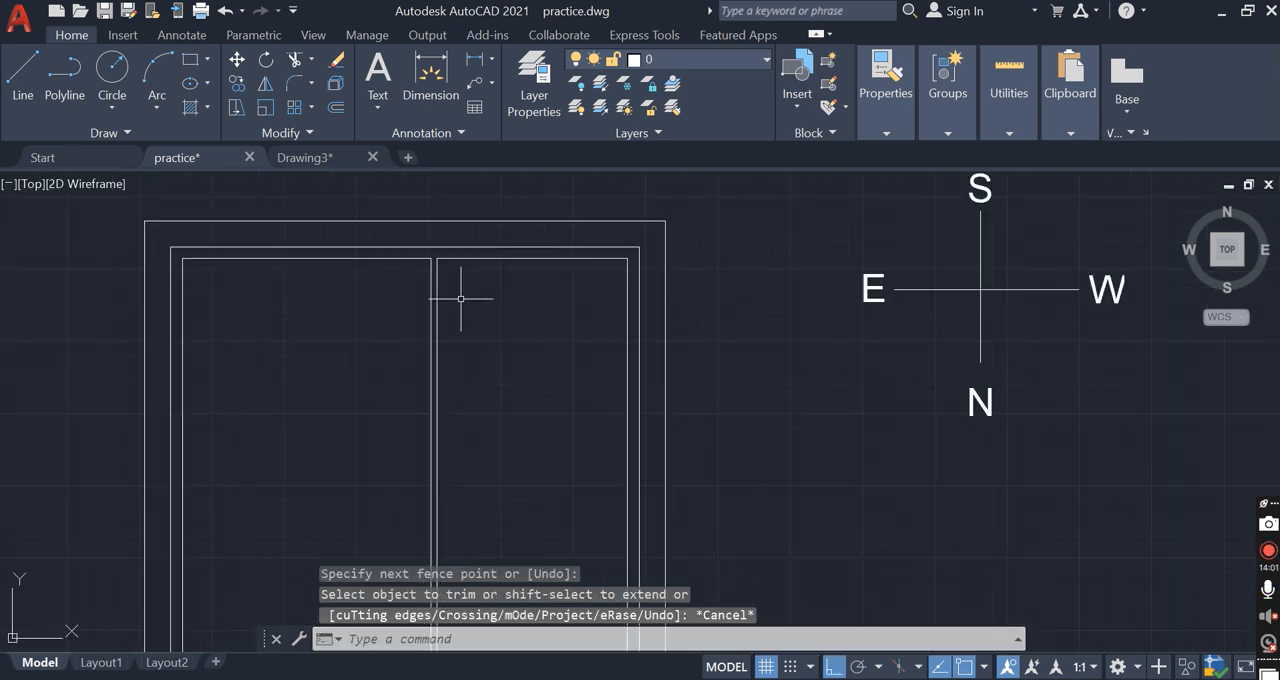
Offset the upper-right room's top wall line 12' downward for a horizontal partition
{"action": "key", "text": "Return"}
{"action": "type", "text": "12"}
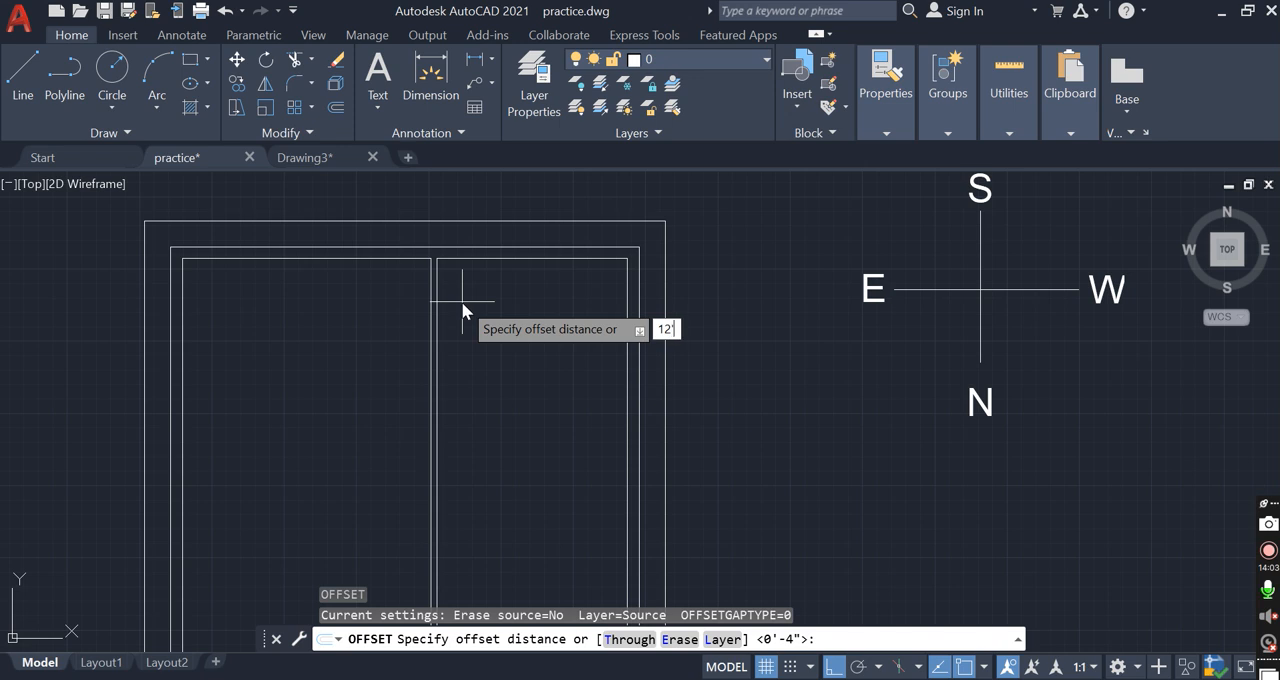
{"action": "key", "text": "Return"}
{"action": "left_click", "coordinate": [512, 256]}
{"action": "left_click", "coordinate": [540, 364]}
{"action": "key", "text": "Escape"}
Offset the horizontal partition line 4" downward to give the partition its thickness
{"action": "key", "text": "Return"}
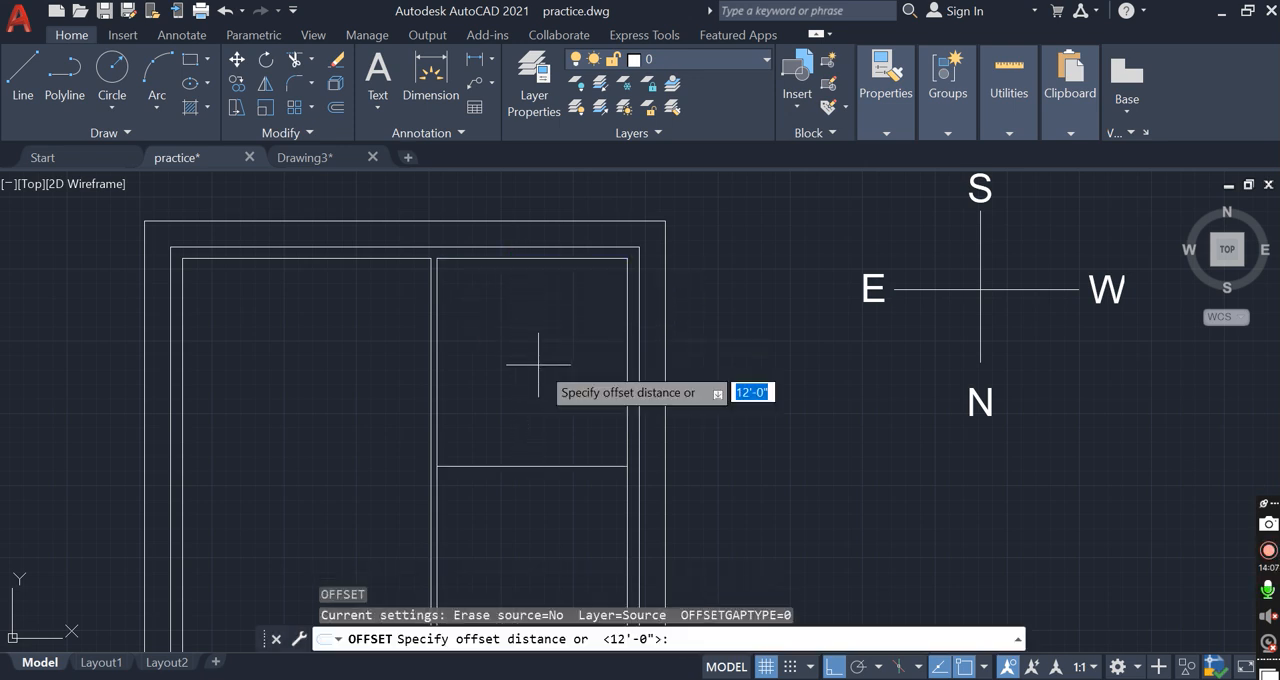
{"action": "type", "text": "4\""}
{"action": "key", "text": "Return"}
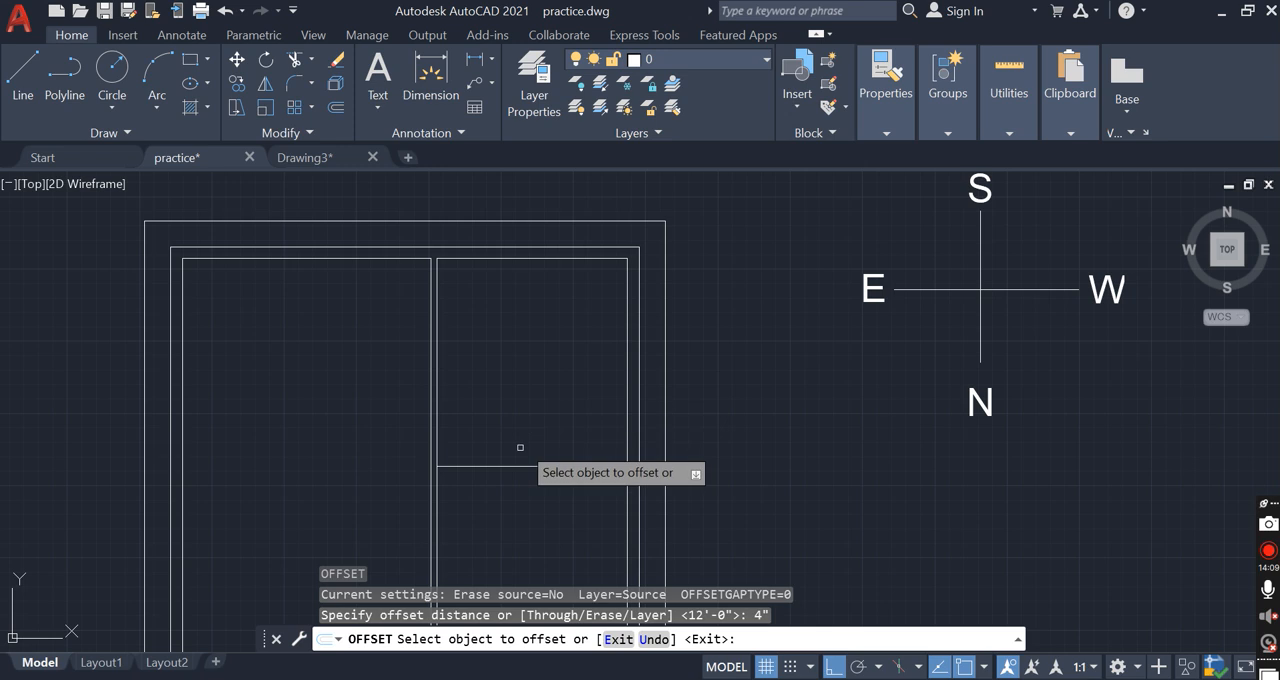
{"action": "left_click", "coordinate": [504, 479]}
{"action": "left_click", "coordinate": [504, 490]}
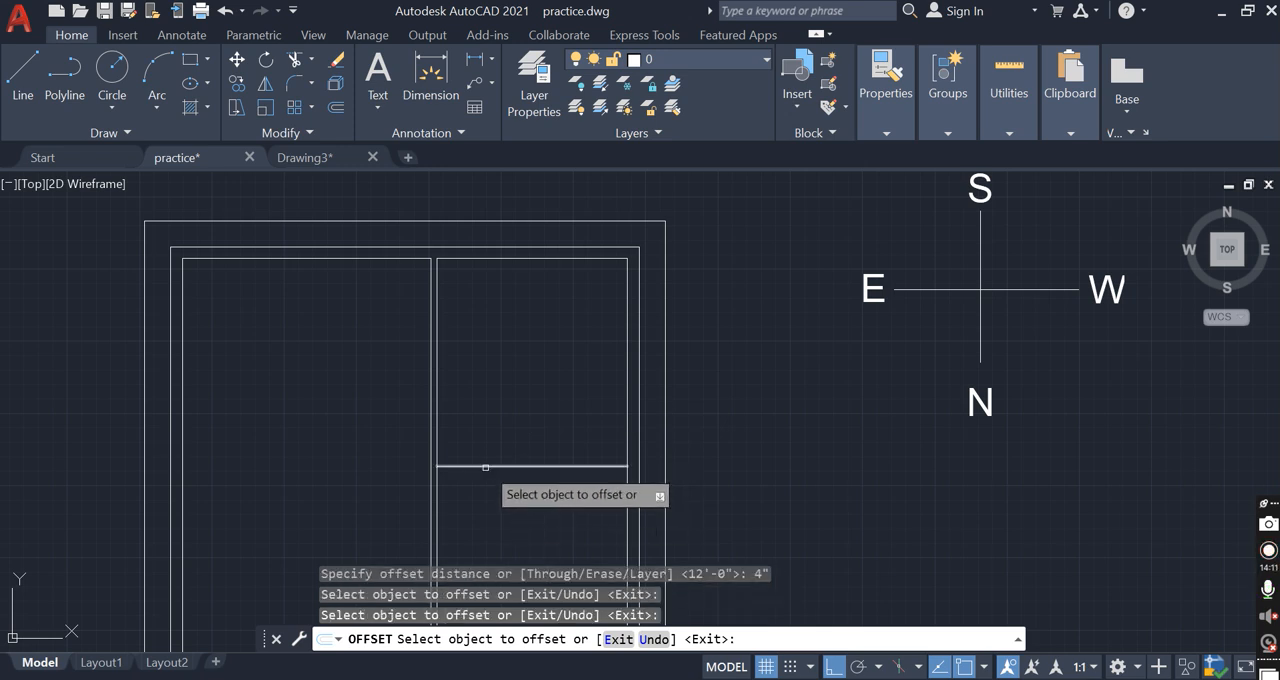
{"action": "left_click", "coordinate": [488, 466]}
{"action": "left_click", "coordinate": [471, 487]}
{"action": "key", "text": "Escape"}
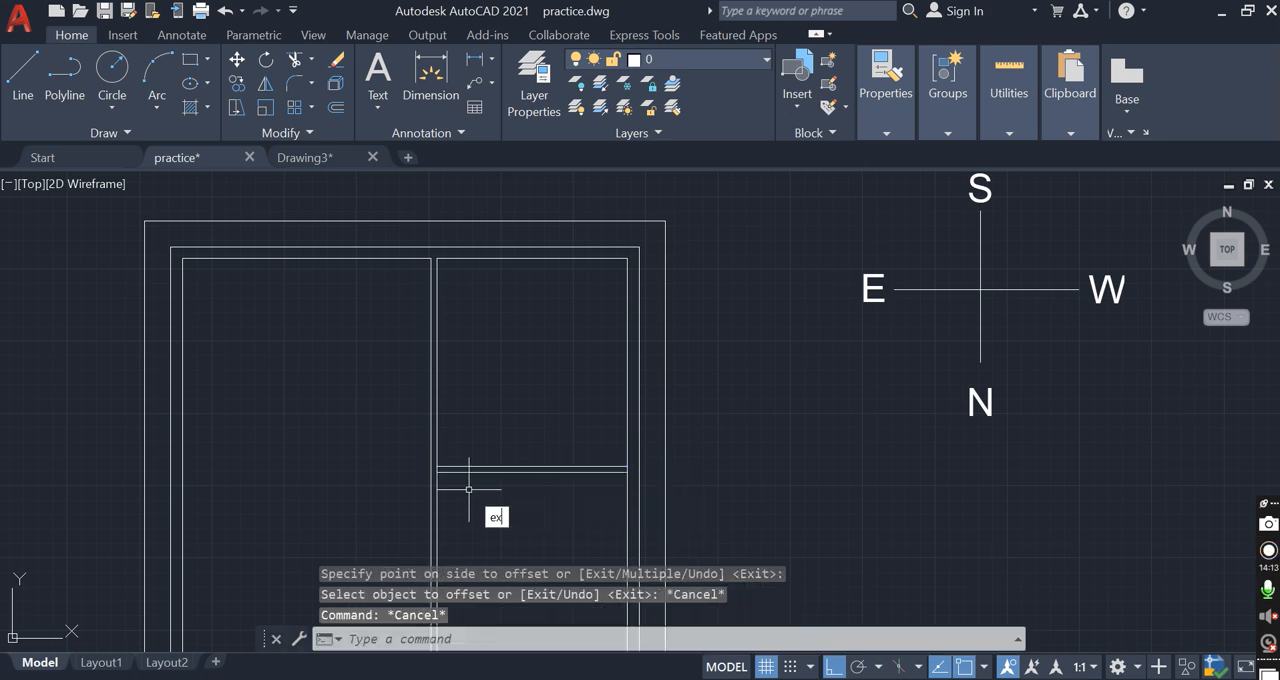
Extend the lower horizontal partition line to the left line of the vertical partition
{"action": "key", "text": "Return"}
{"action": "scroll", "coordinate": [451, 475], "scroll_direction": "up", "scroll_amount": 2}
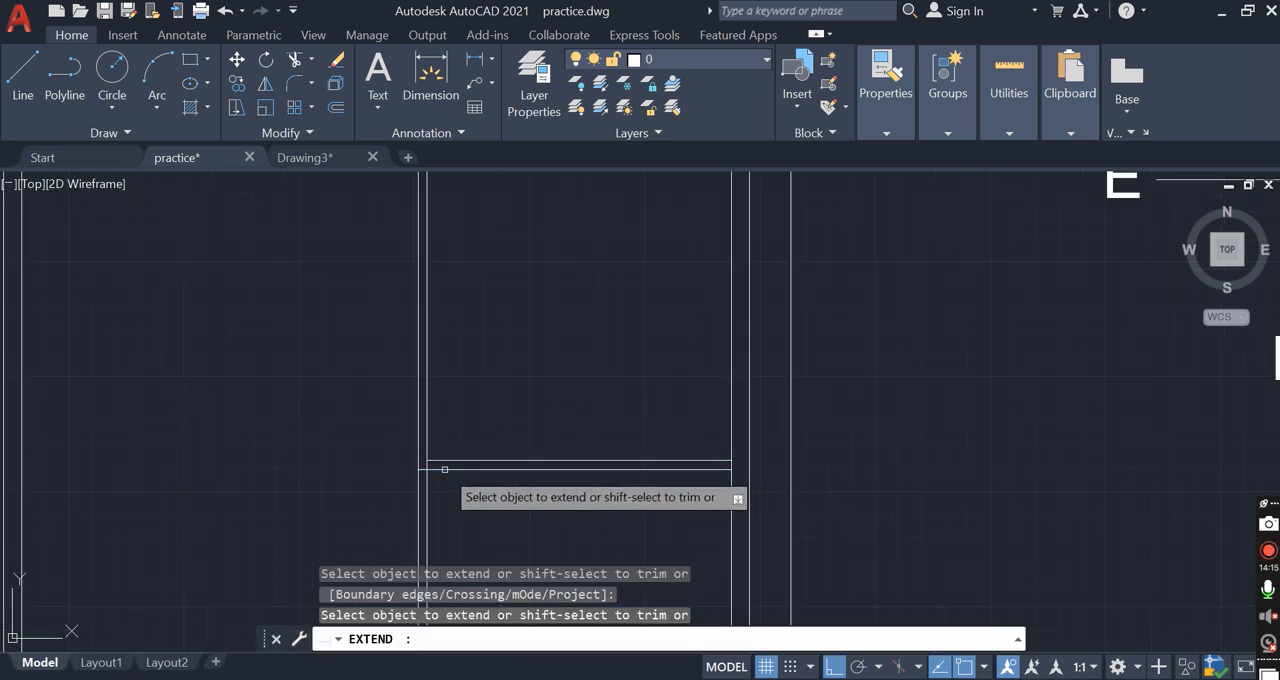
{"action": "key", "text": "Escape"}
Trim the vertical partition lines below the horizontal partition and the leftover segments at its wall junctions
{"action": "type", "text": "tr"}
{"action": "key", "text": "Return"}
{"action": "left_click", "coordinate": [470, 505]}
{"action": "left_click", "coordinate": [381, 516]}
{"action": "scroll", "coordinate": [472, 502], "scroll_direction": "down", "scroll_amount": 4}
{"action": "scroll", "coordinate": [453, 500], "scroll_direction": "up", "scroll_amount": 6}
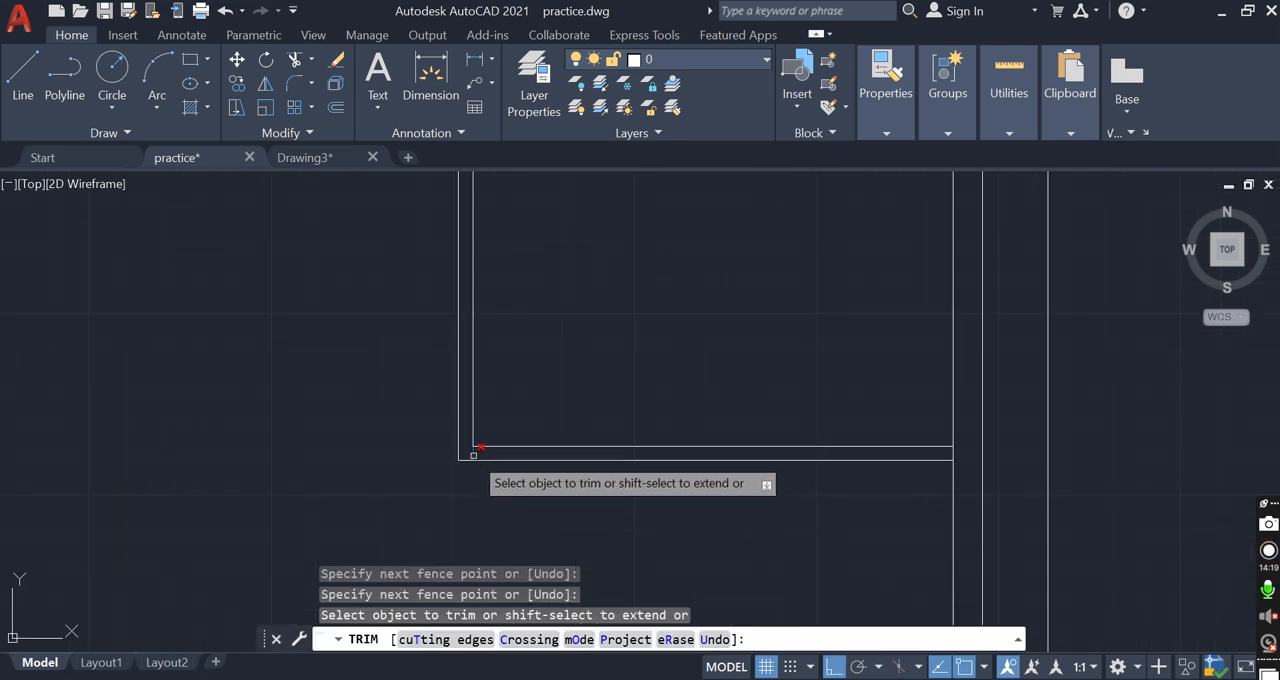
{"action": "left_click", "coordinate": [473, 453]}
{"action": "scroll", "coordinate": [948, 449], "scroll_direction": "down", "scroll_amount": 3}
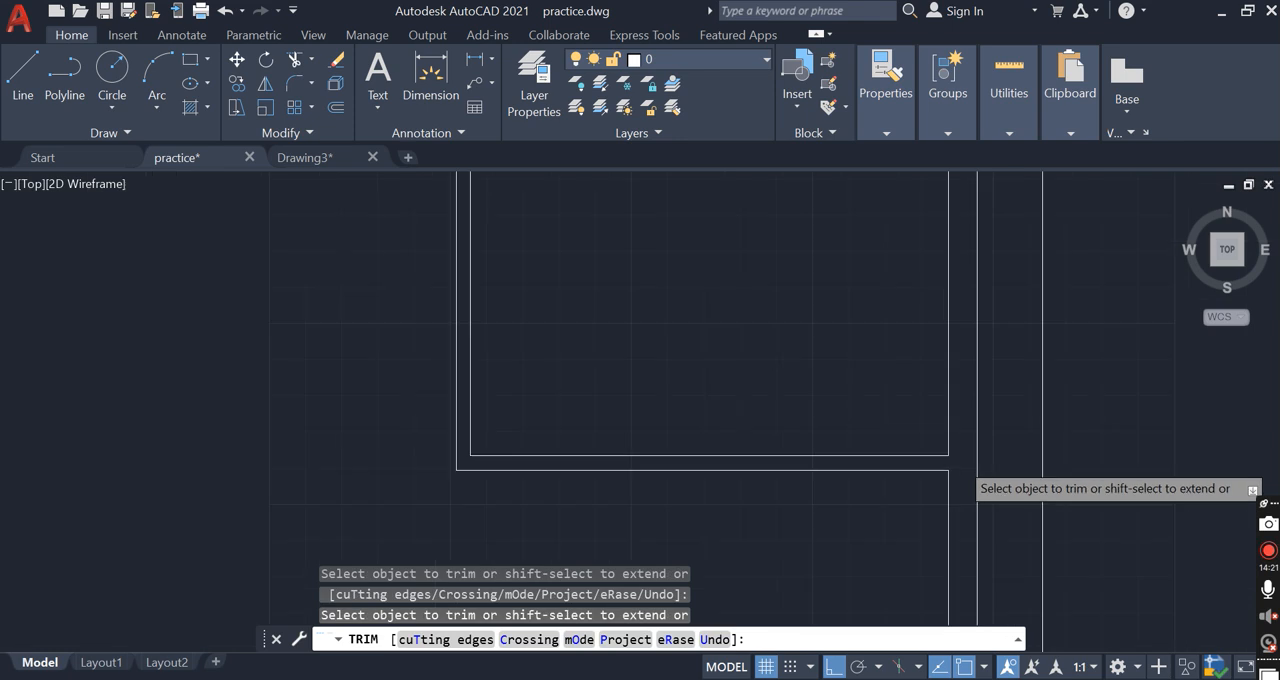
{"action": "key", "text": "Escape"}
Offset the upper-right room's outer left partition line 4' to the left
{"action": "scroll", "coordinate": [757, 391], "scroll_direction": "down", "scroll_amount": 2}
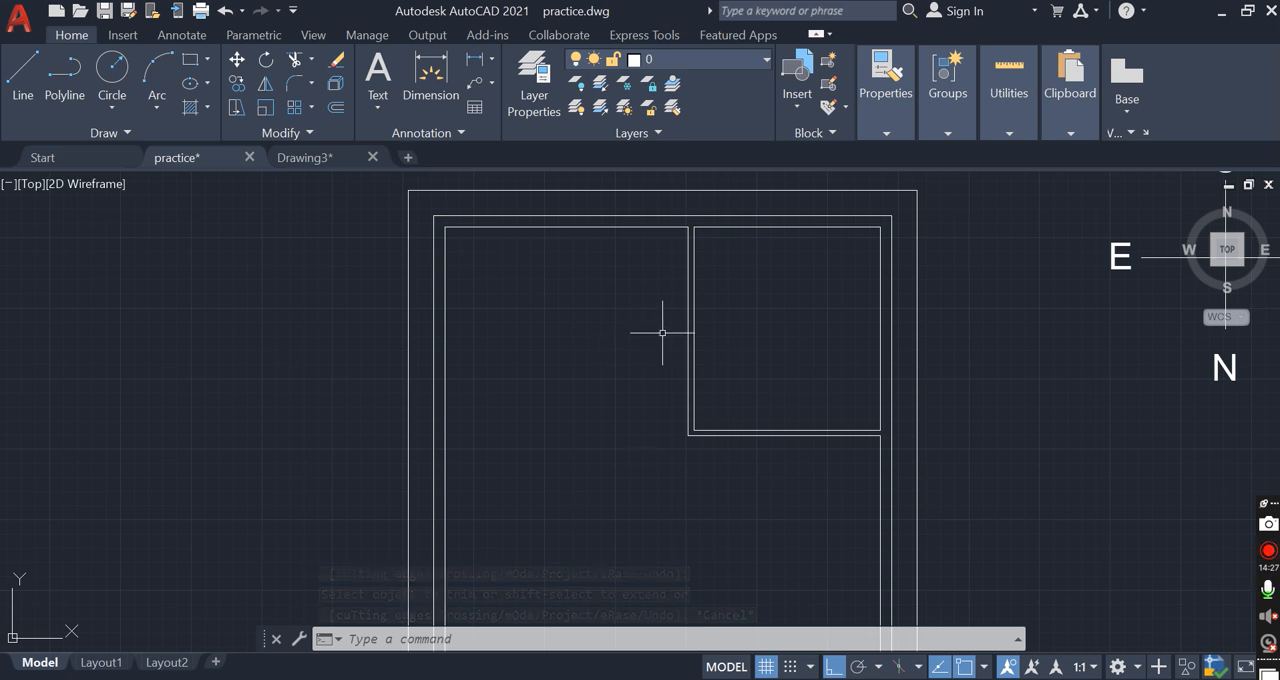
{"action": "type", "text": "o"}
{"action": "key", "text": "Return"}
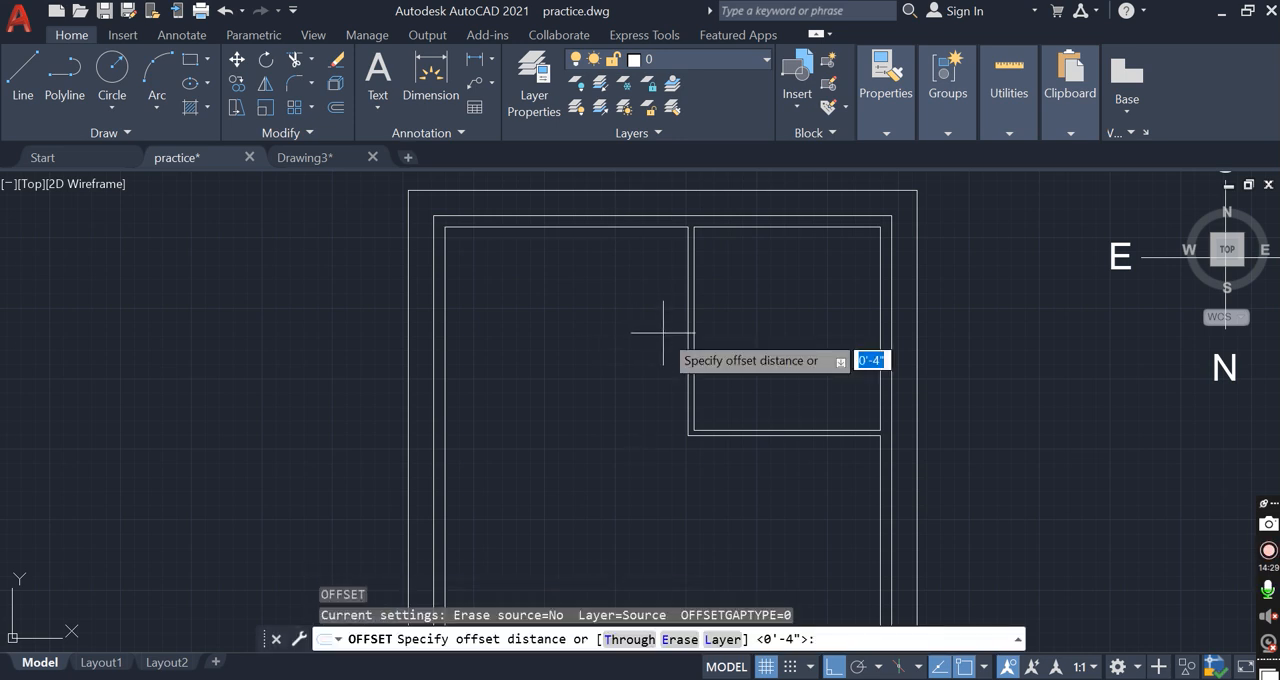
{"action": "type", "text": "4'"}
{"action": "key", "text": "Return"}
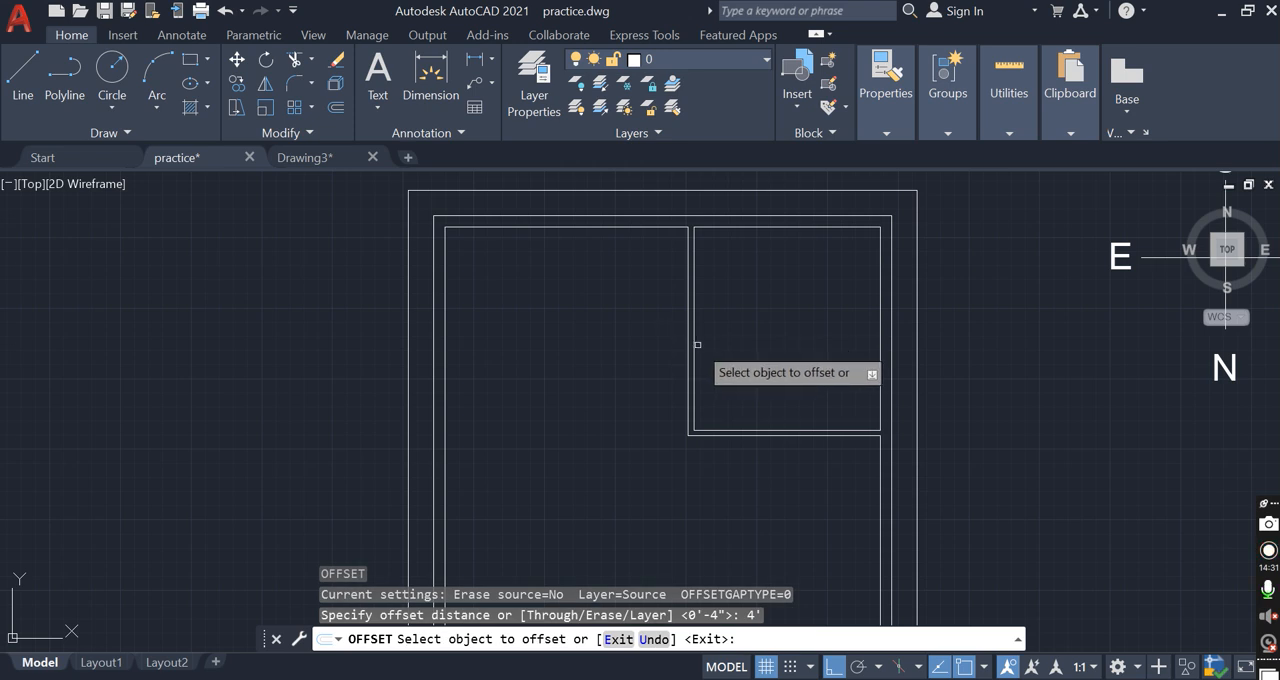
{"action": "left_click", "coordinate": [690, 351]}
{"action": "left_click", "coordinate": [598, 341]}
{"action": "key", "text": "Escape"}
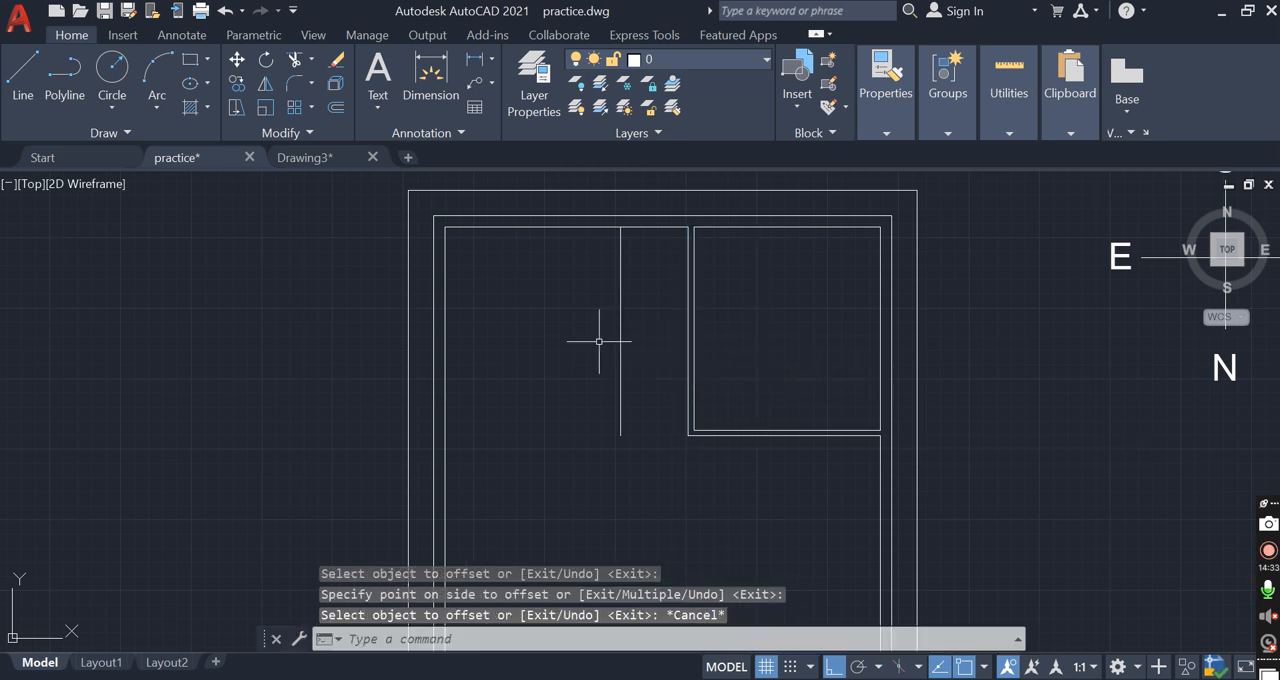
Offset the new vertical partition line 4" to the left to give the partition its thickness
{"action": "key", "text": "Return"}
{"action": "type", "text": "4\""}
{"action": "key", "text": "Return"}
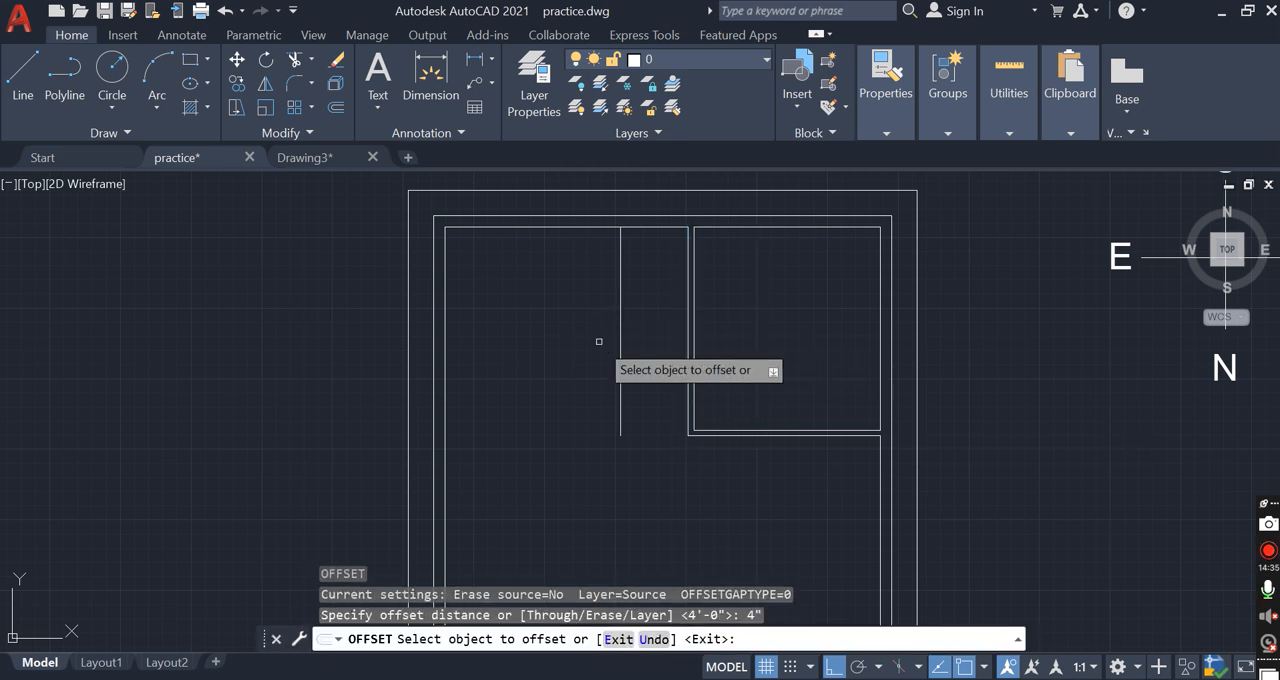
{"action": "left_click", "coordinate": [621, 353]}
{"action": "left_click", "coordinate": [600, 362]}
{"action": "key", "text": "Escape"}
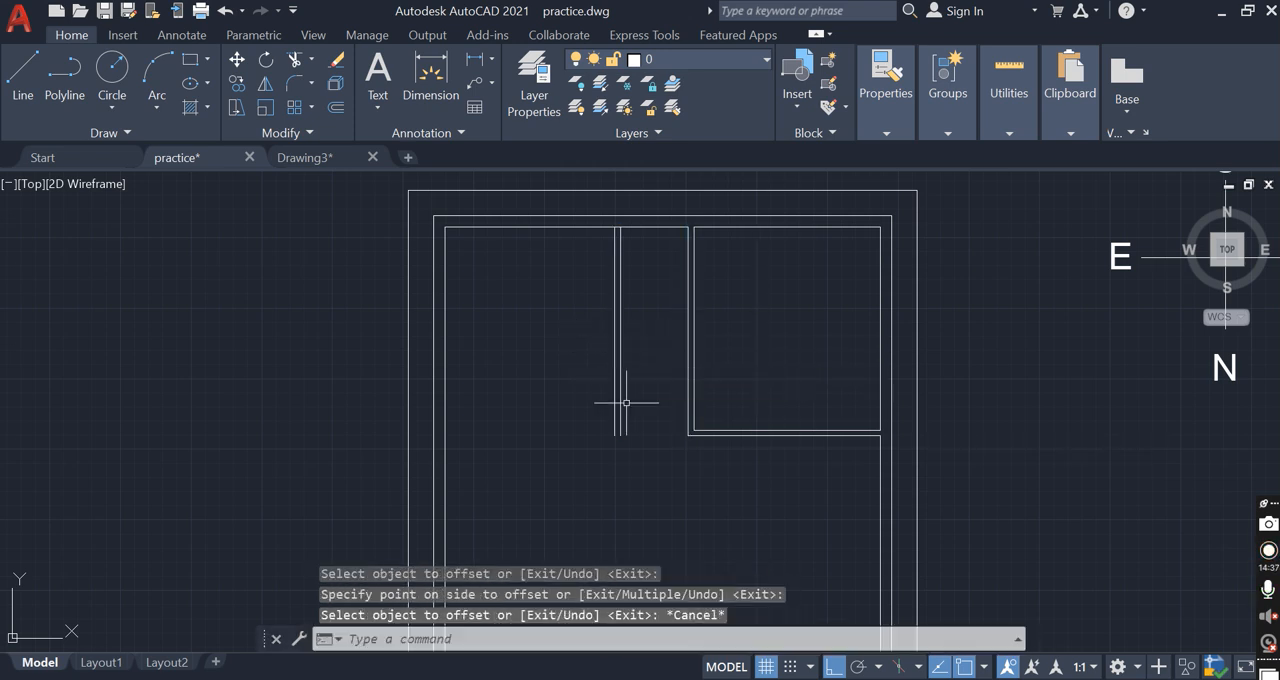
Stretch the lower ends of the new partition's two vertical lines upward by 3'
{"action": "key", "text": "Escape"}
{"action": "left_click", "coordinate": [638, 455]}
{"action": "left_click", "coordinate": [680, 452]}
{"action": "left_click", "coordinate": [632, 440]}
{"action": "left_click", "coordinate": [578, 409]}
{"action": "type", "text": "s"}
{"action": "key", "text": "Return"}
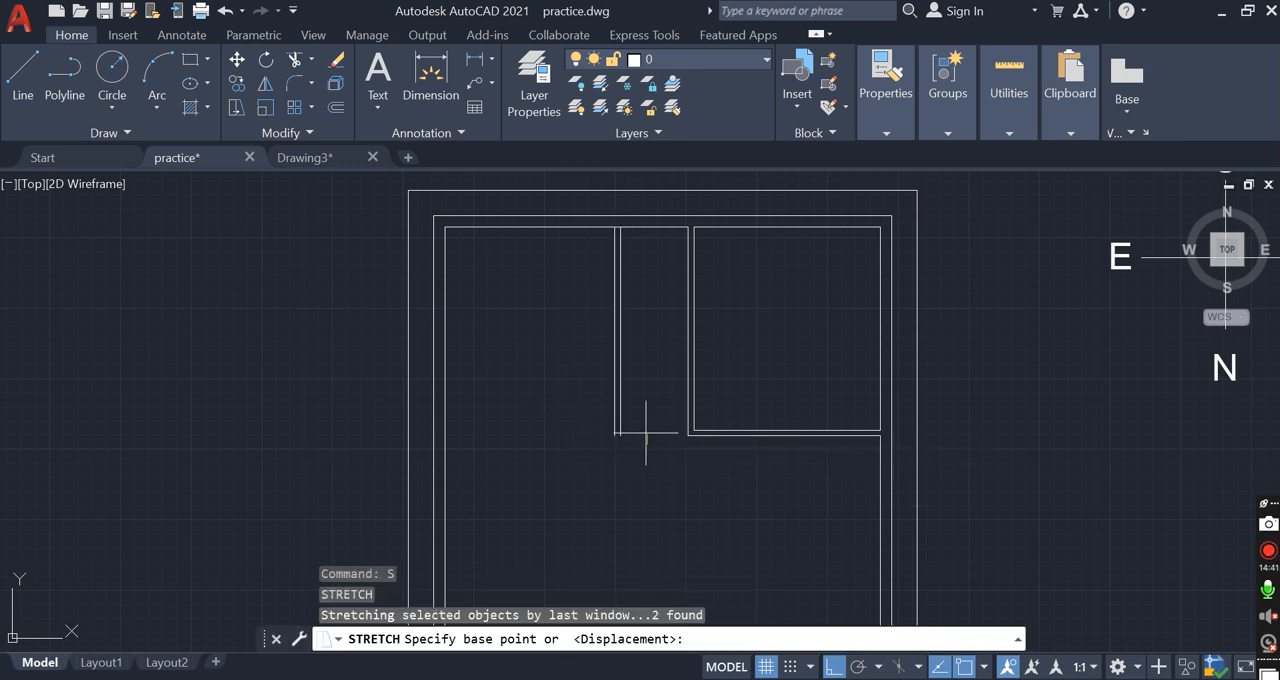
{"action": "left_click", "coordinate": [648, 430]}
{"action": "type", "text": "3'"}
{"action": "key", "text": "Return"}
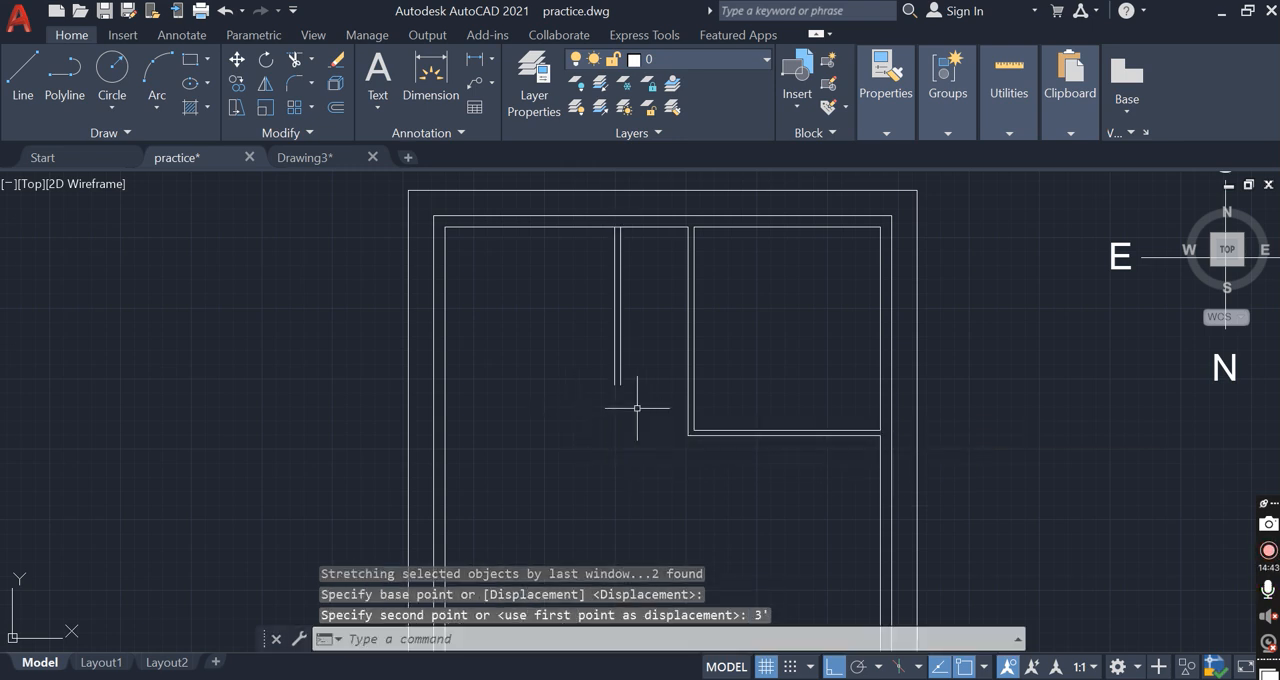
Draw a horizontal polyline from the new partition's lower left end to the upper-right room's left partition
{"action": "type", "text": "pl"}
{"action": "key", "text": "Return"}
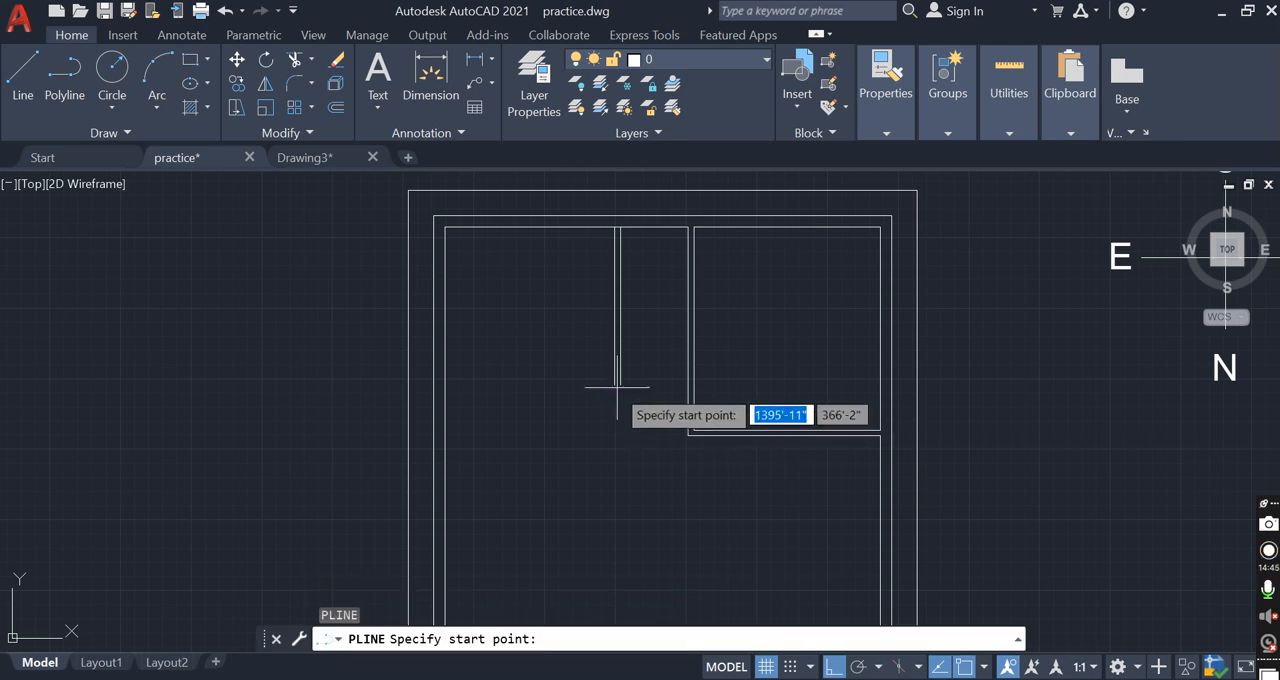
{"action": "left_click", "coordinate": [614, 384]}
{"action": "left_click", "coordinate": [681, 386]}
{"action": "key", "text": "Escape"}
Offset the narrow room's horizontal bottom line 4" upward to form its partition wall
{"action": "type", "text": "o"}
{"action": "key", "text": "Return"}
{"action": "type", "text": "4"}
{"action": "key", "text": "Return"}
{"action": "left_click", "coordinate": [642, 386]}
{"action": "left_click", "coordinate": [628, 352]}
{"action": "scroll", "coordinate": [624, 375], "scroll_direction": "up", "scroll_amount": 2}
{"action": "key", "text": "Escape"}
Trim the overlapping line ends at the narrow room's lower left corner and its junction with the right partition
{"action": "key", "text": "Escape"}
{"action": "scroll", "coordinate": [624, 376], "scroll_direction": "up", "scroll_amount": 4}
{"action": "type", "text": "r"}
{"action": "key", "text": "Escape"}
{"action": "type", "text": "tr"}
{"action": "key", "text": "Return"}
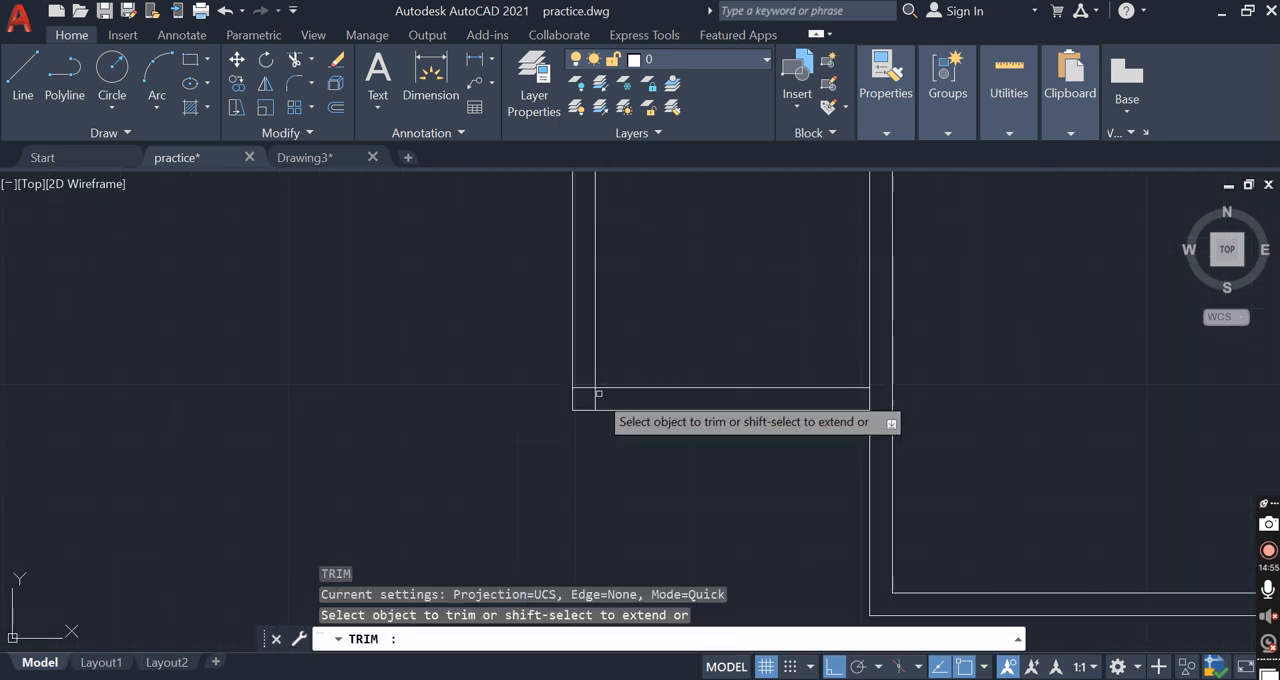
{"action": "left_click", "coordinate": [585, 387]}
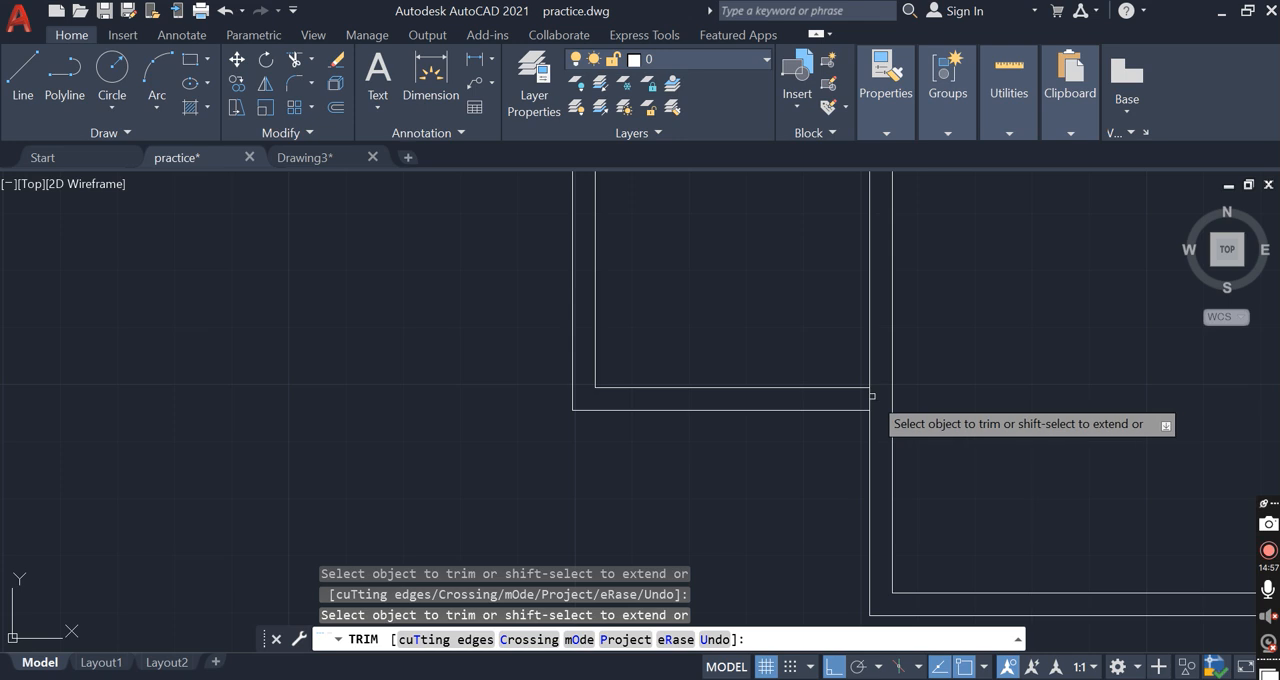
{"action": "key", "text": "Escape"}
{"action": "scroll", "coordinate": [736, 376], "scroll_direction": "down", "scroll_amount": 4}
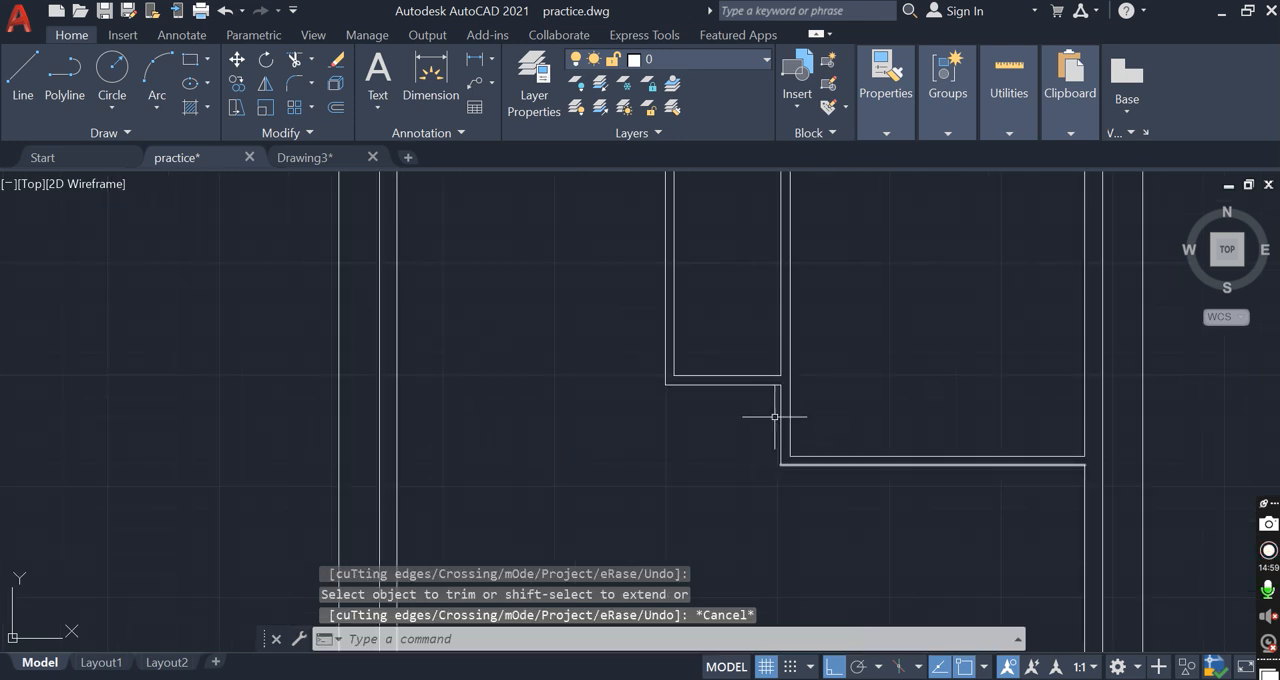
{"action": "scroll", "coordinate": [775, 425], "scroll_direction": "down", "scroll_amount": 3}
{"action": "left_click", "coordinate": [815, 258]}
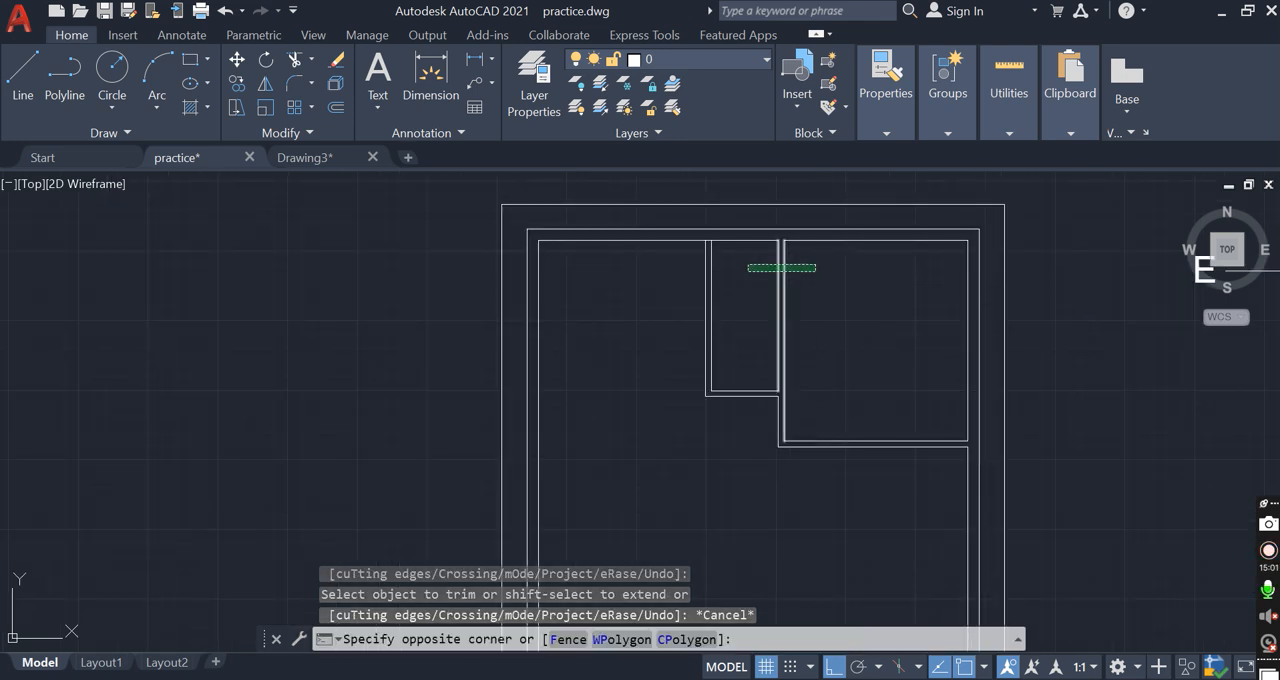
{"action": "left_click", "coordinate": [749, 268]}
{"action": "left_click", "coordinate": [752, 428]}
{"action": "left_click", "coordinate": [886, 391]}
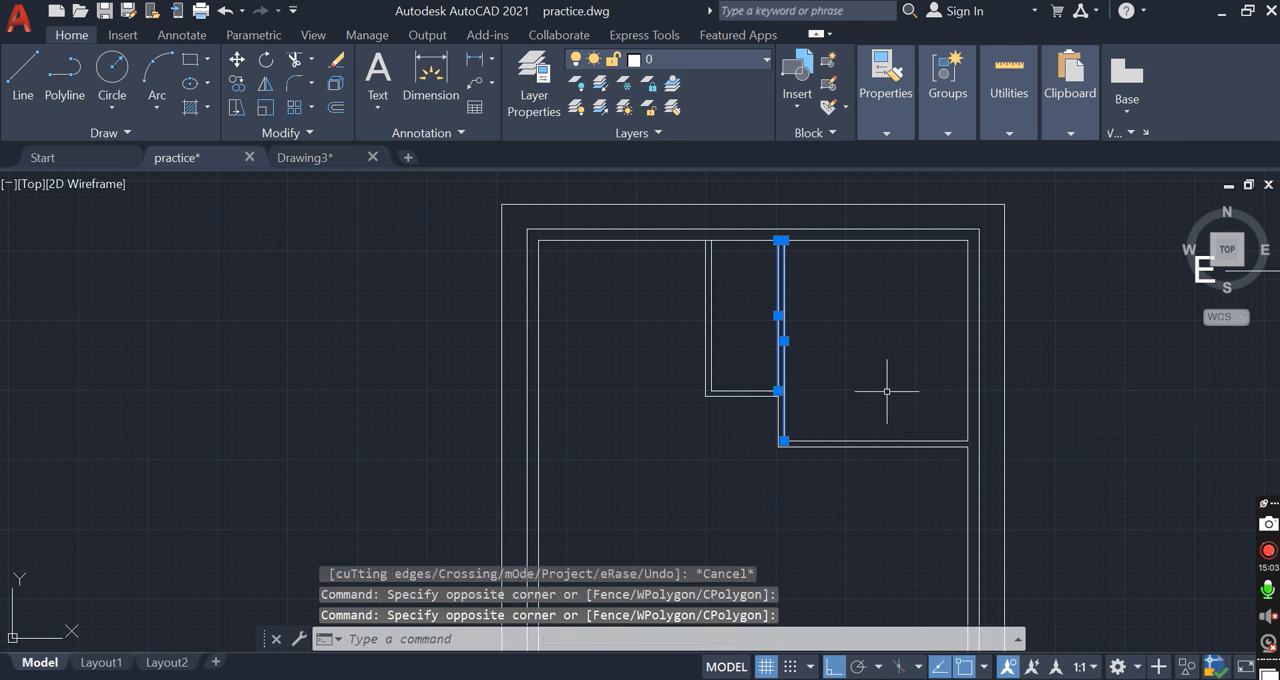
{"action": "key", "text": "Escape"}
{"action": "key", "text": "Escape"}
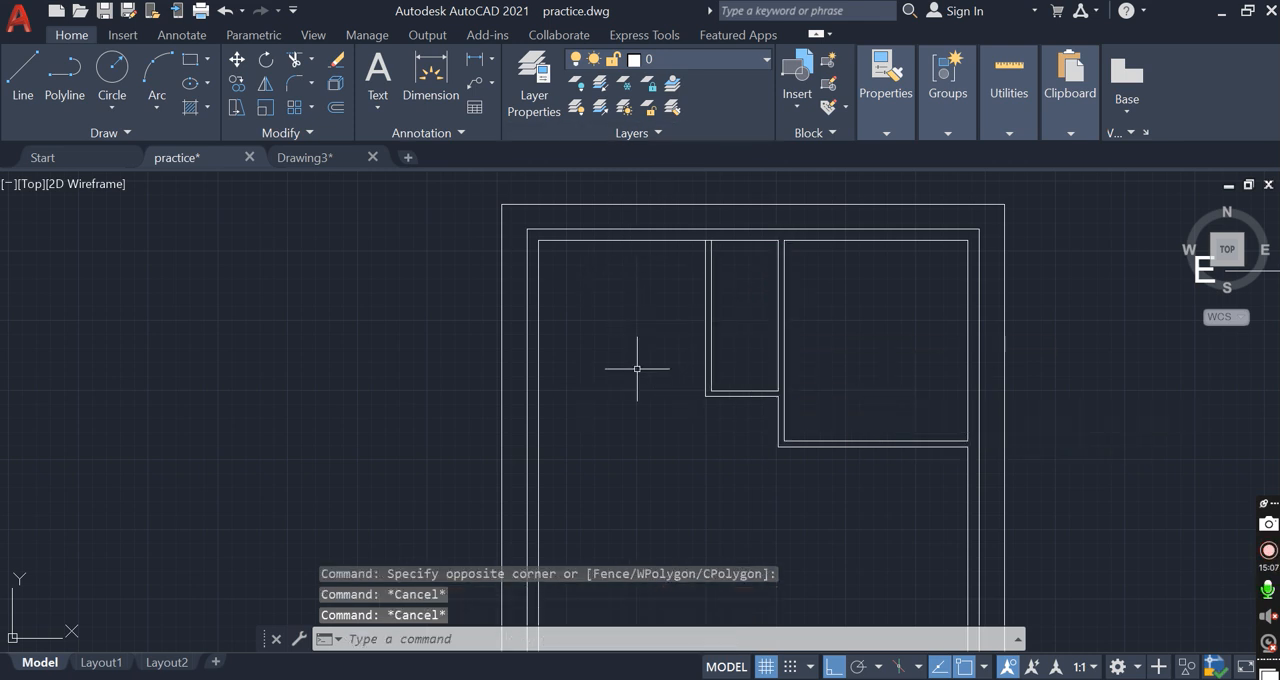
Stretch the narrow room's outer left partition line down to the level of the upper-right room's lower partition line
{"action": "left_click", "coordinate": [704, 385]}
{"action": "left_click", "coordinate": [705, 396]}
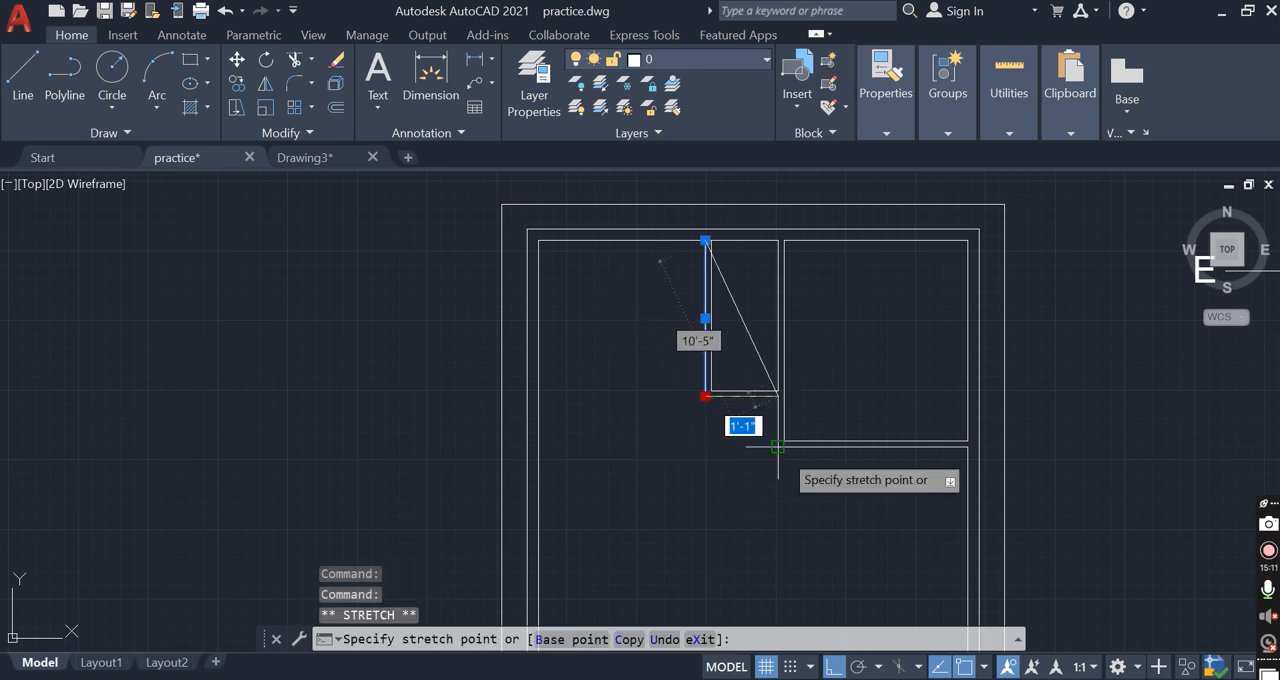
{"action": "left_click", "coordinate": [691, 452]}
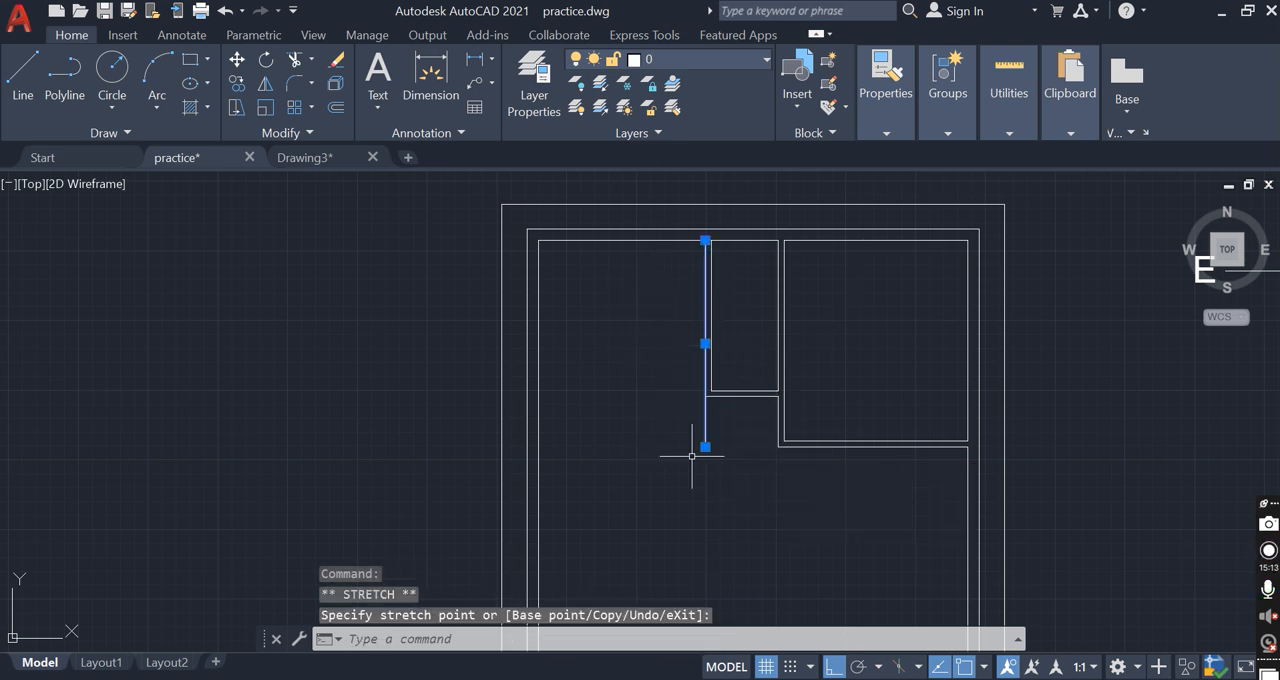
{"action": "key", "text": "Escape"}
{"action": "type", "text": "pl"}
{"action": "key", "text": "Return"}
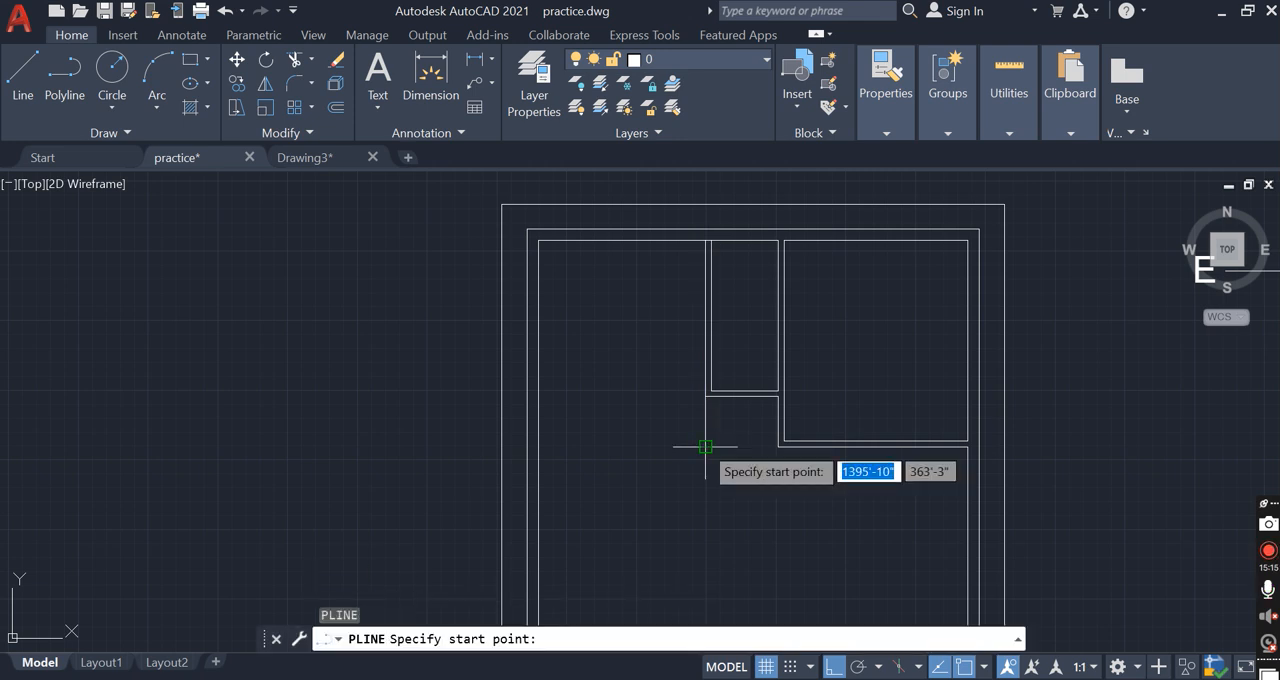
{"action": "left_click", "coordinate": [536, 447]}
{"action": "key", "text": "Escape"}
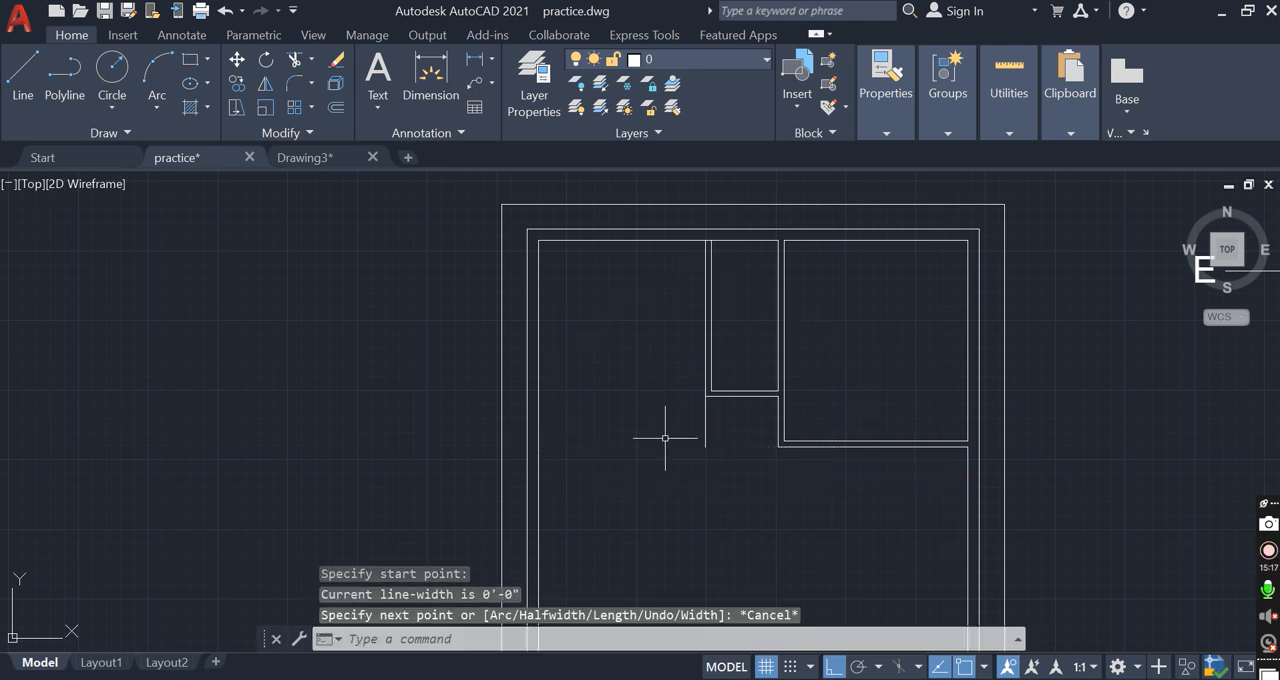
{"action": "scroll", "coordinate": [626, 349], "scroll_direction": "down", "scroll_amount": 2}
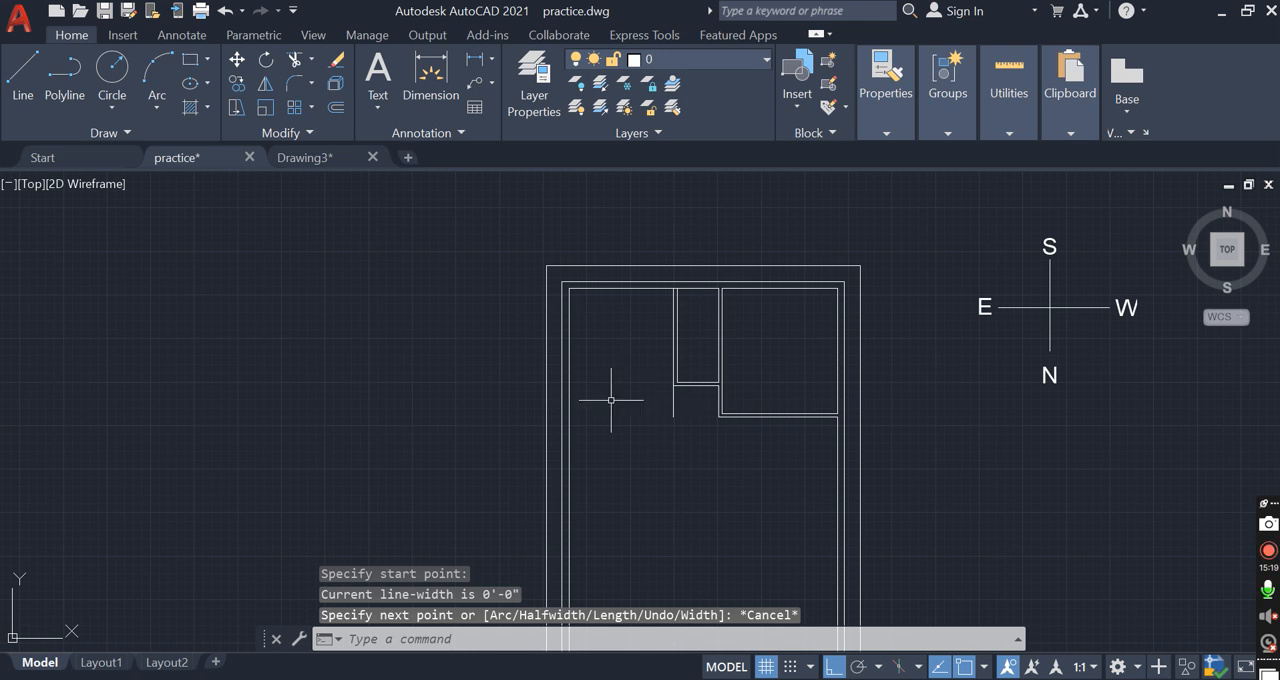
{"action": "scroll", "coordinate": [654, 420], "scroll_direction": "up", "scroll_amount": 2}
Draw a horizontal line from the stretched partition line's lower end to the inner face of the left outer wall
{"action": "type", "text": "l"}
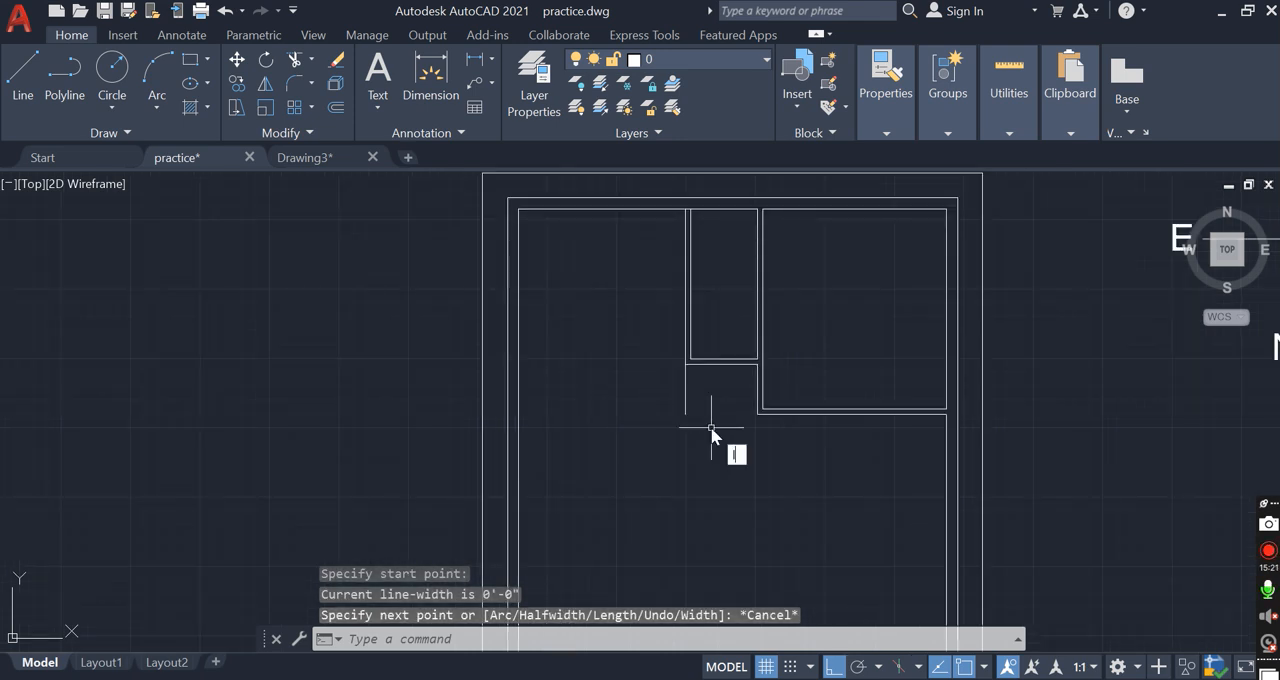
{"action": "key", "text": "Return"}
{"action": "left_click", "coordinate": [685, 413]}
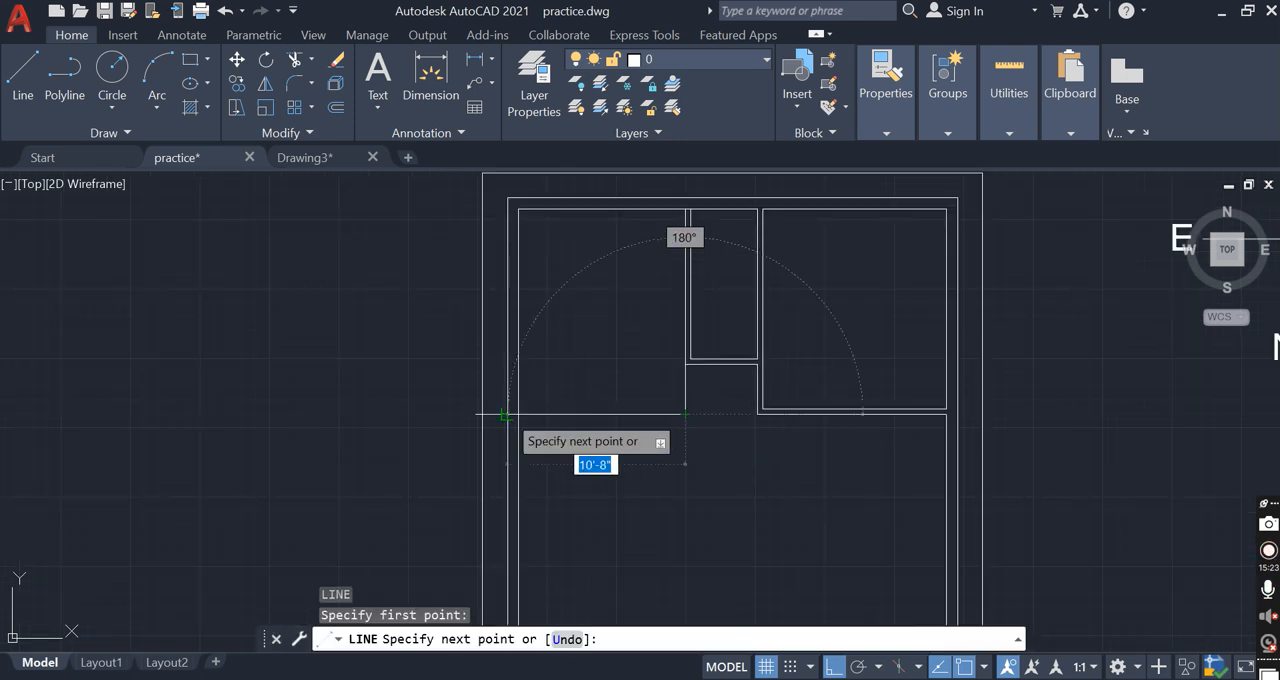
{"action": "left_click", "coordinate": [517, 413]}
{"action": "key", "text": "Return"}
{"action": "scroll", "coordinate": [699, 374], "scroll_direction": "up", "scroll_amount": 2}
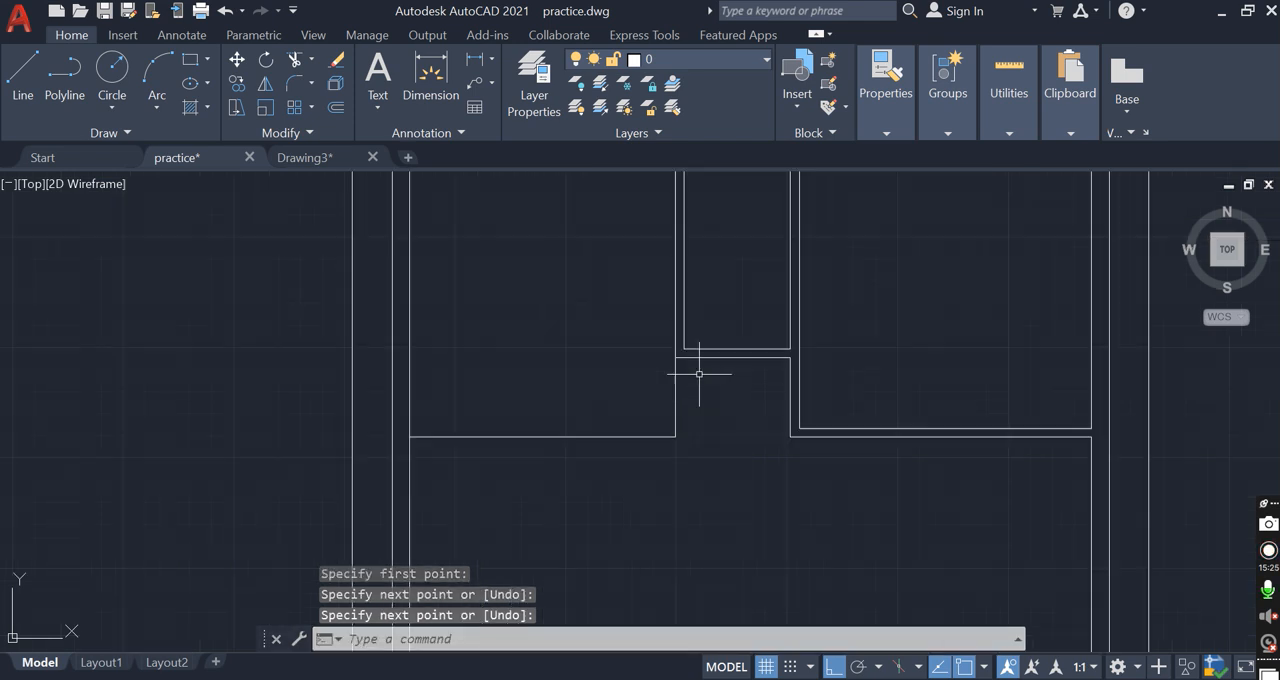
Stretch the narrow room's inner left partition line down to the level of the new horizontal line
{"action": "left_click", "coordinate": [686, 340]}
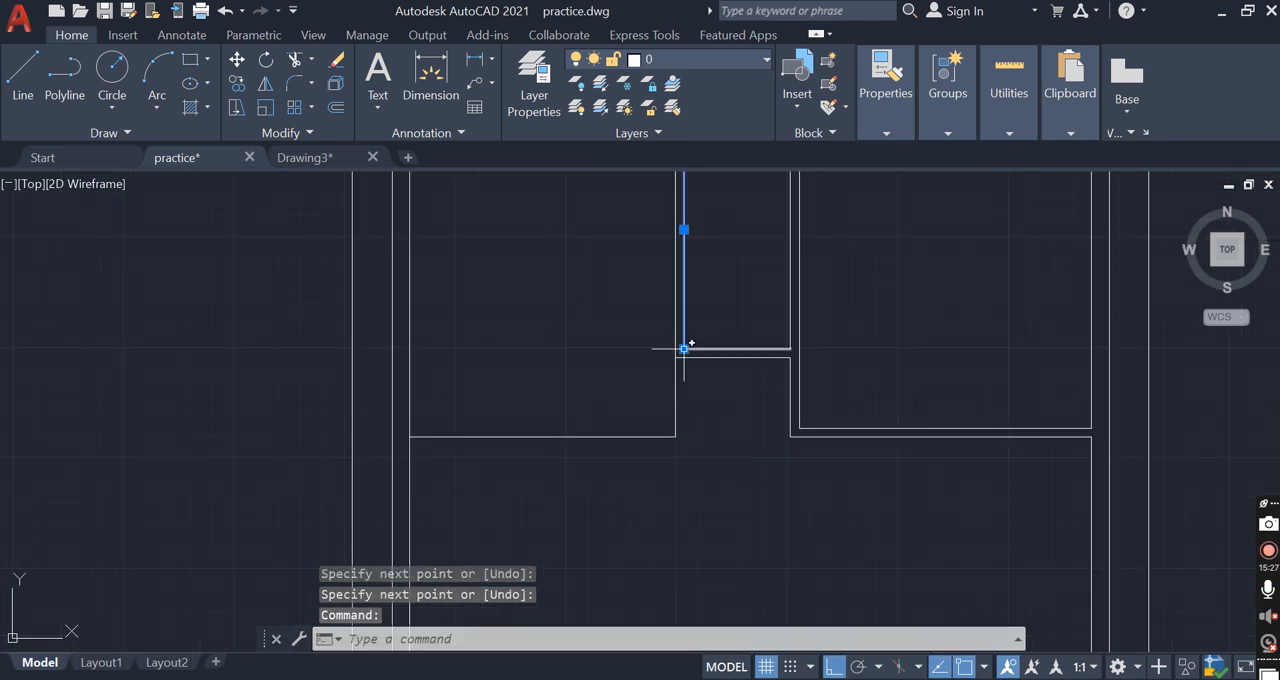
{"action": "left_click", "coordinate": [684, 352]}
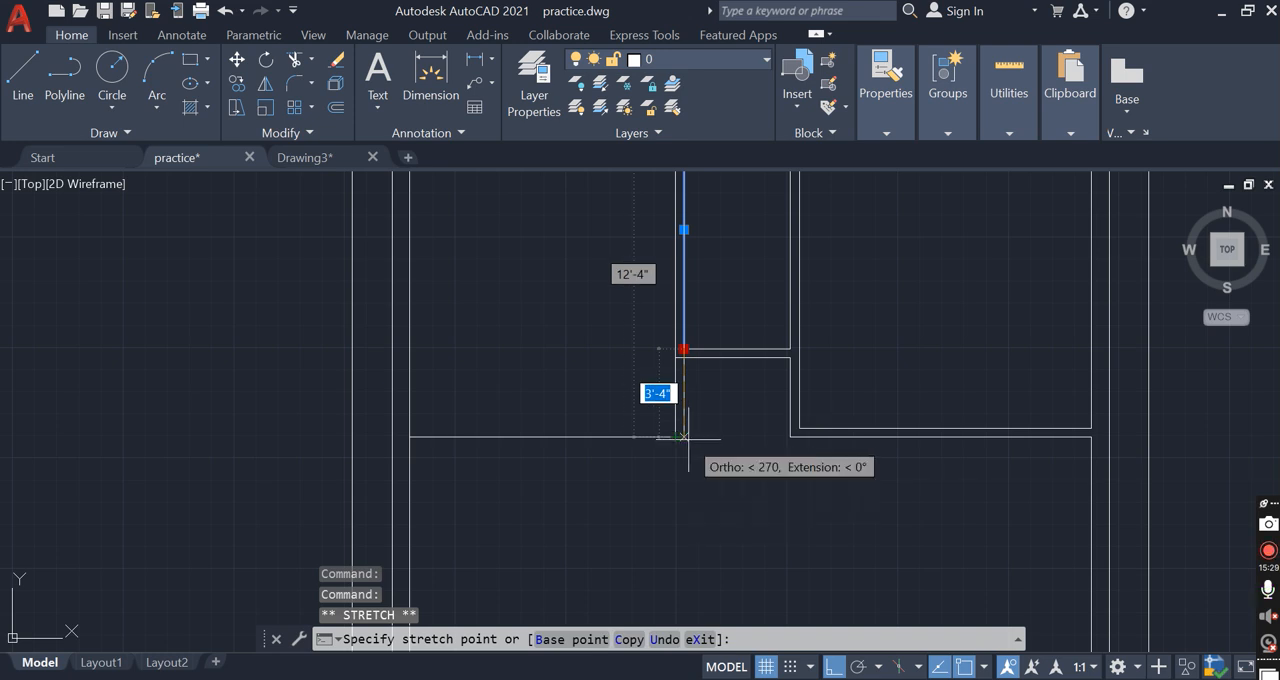
{"action": "key", "text": "Escape"}
Offset the upper-left room's horizontal bottom line 4" downward
{"action": "key", "text": "Return"}
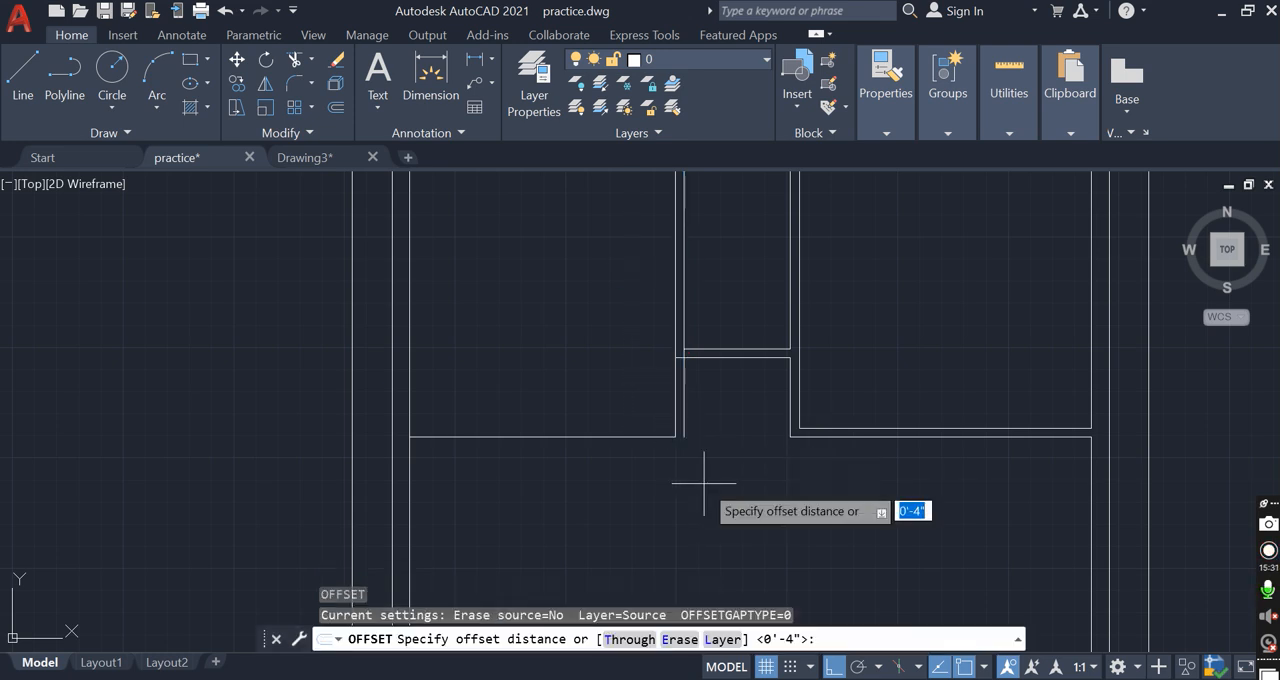
{"action": "key", "text": "Return"}
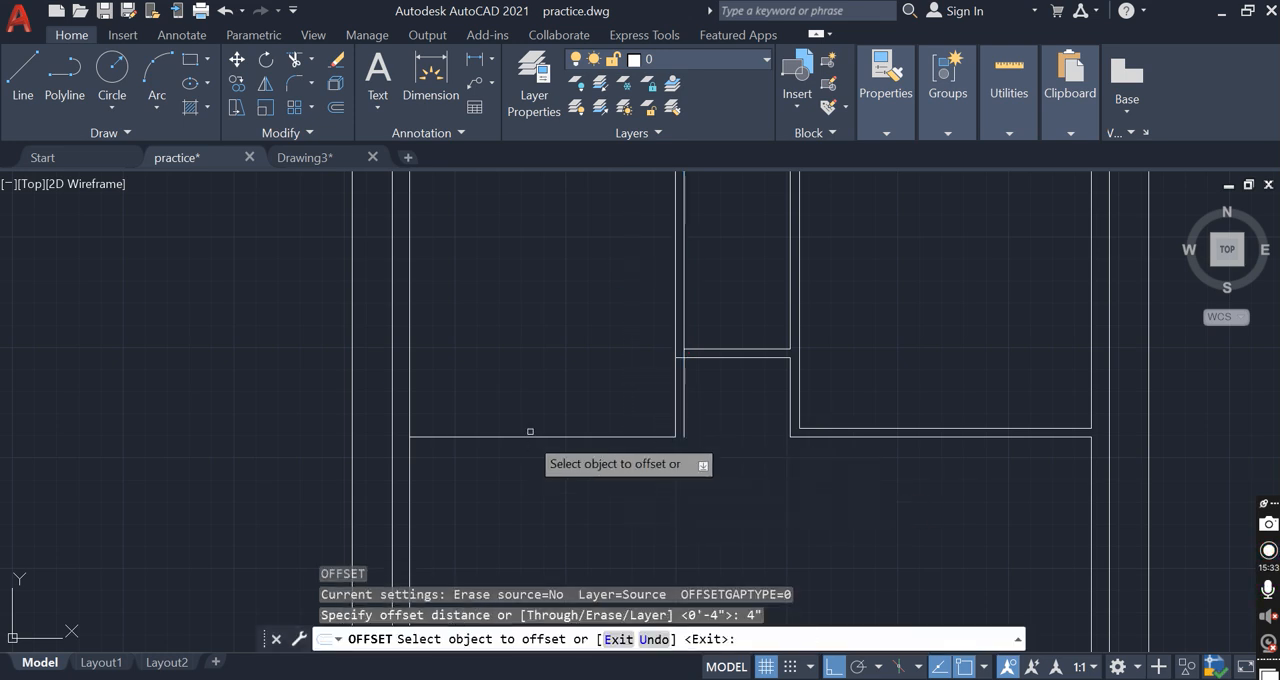
{"action": "left_click", "coordinate": [553, 437]}
{"action": "left_click", "coordinate": [693, 460]}
{"action": "key", "text": "Escape"}
{"action": "key", "text": "Escape"}
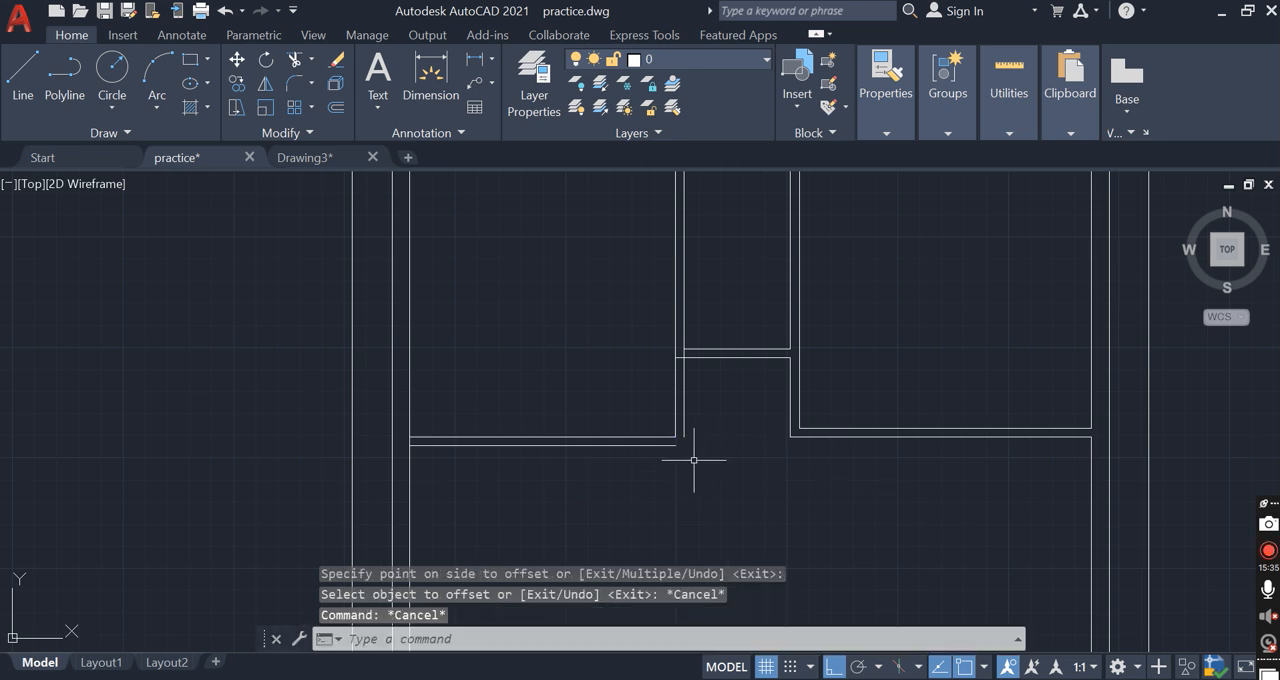
Fillet the lower horizontal line with the right line of the vertical partition into a square corner
{"action": "key", "text": "Return"}
{"action": "left_click", "coordinate": [666, 446]}
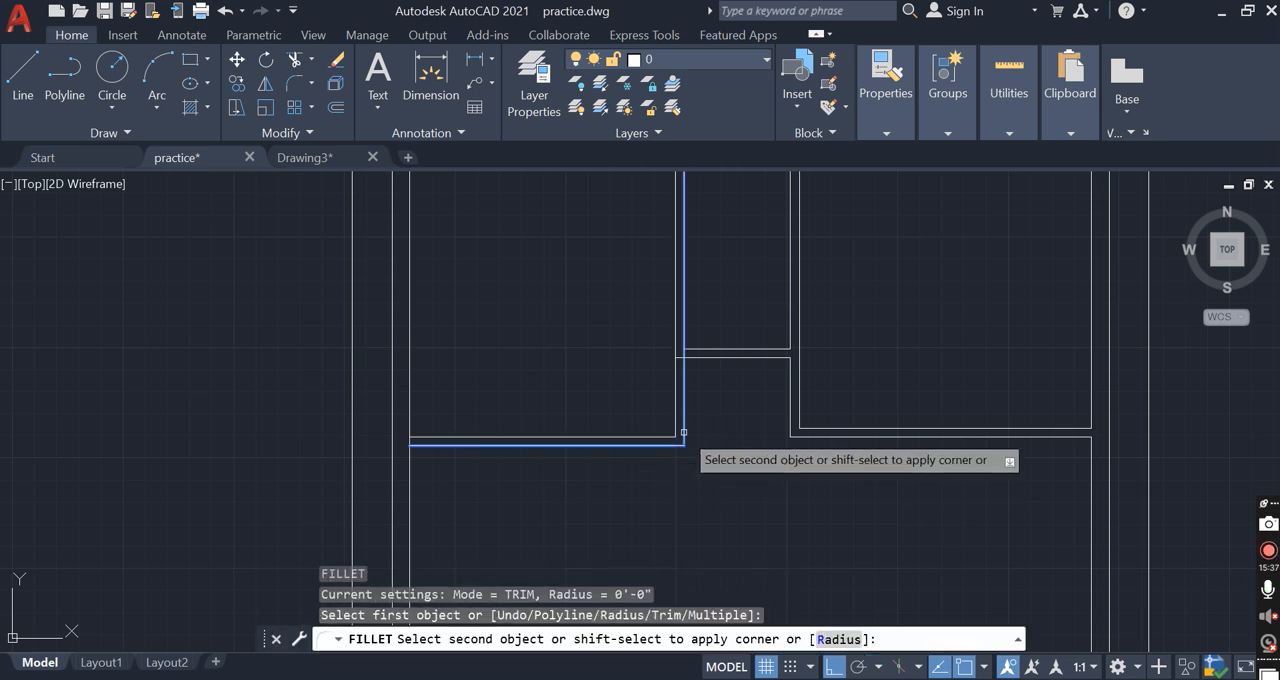
{"action": "key", "text": "Escape"}
Trim the leftover segments where the narrow room's bottom partition meets the left vertical partition
{"action": "scroll", "coordinate": [696, 376], "scroll_direction": "up", "scroll_amount": 2}
{"action": "type", "text": "t"}
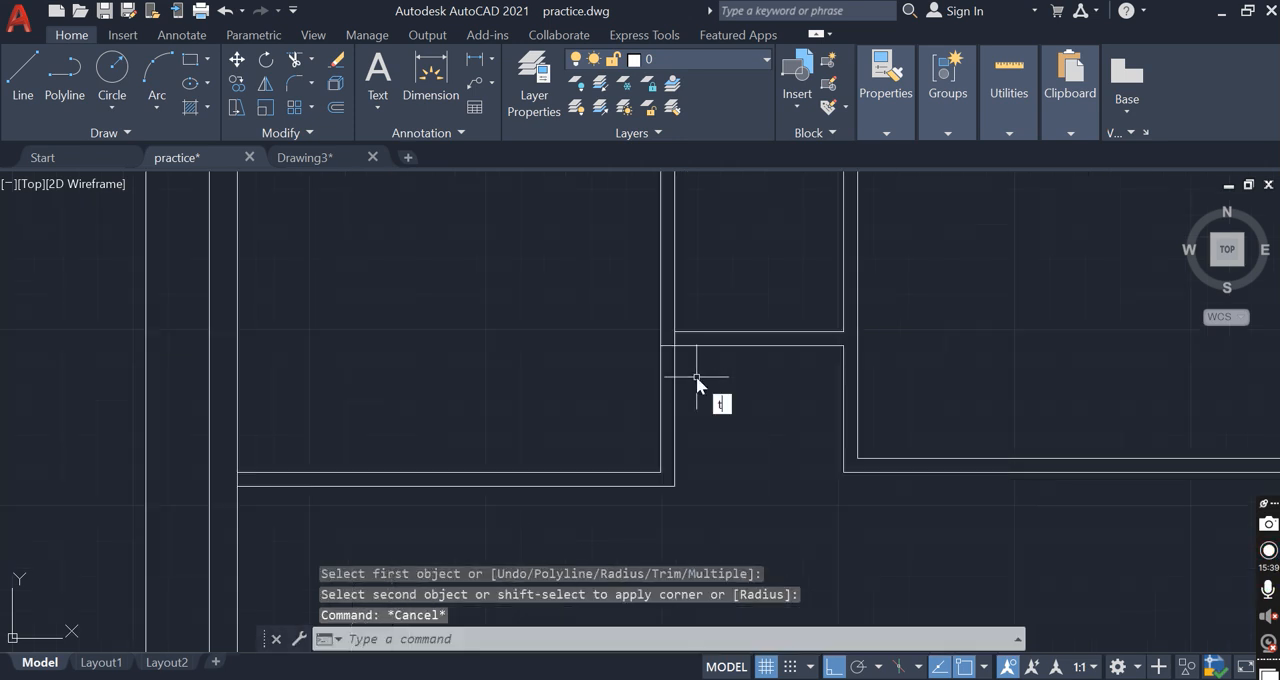
{"action": "type", "text": "r"}
{"action": "key", "text": "Return"}
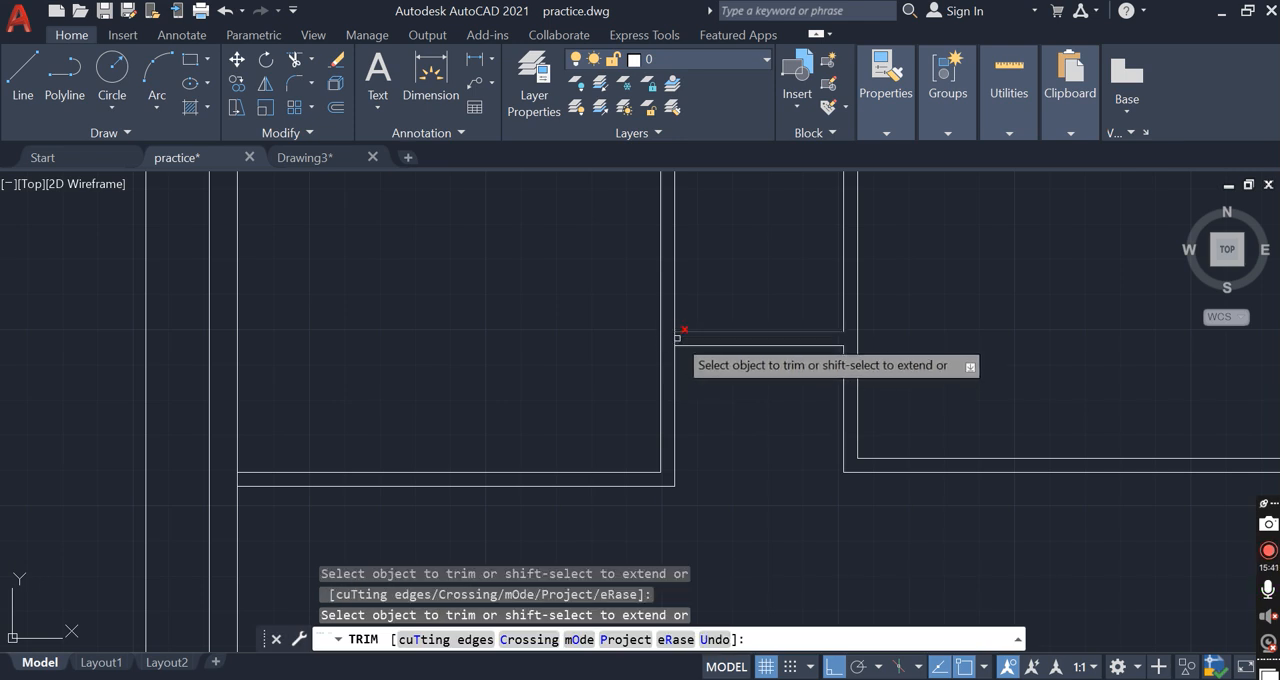
{"action": "key", "text": "Escape"}
{"action": "scroll", "coordinate": [722, 377], "scroll_direction": "down", "scroll_amount": 3}
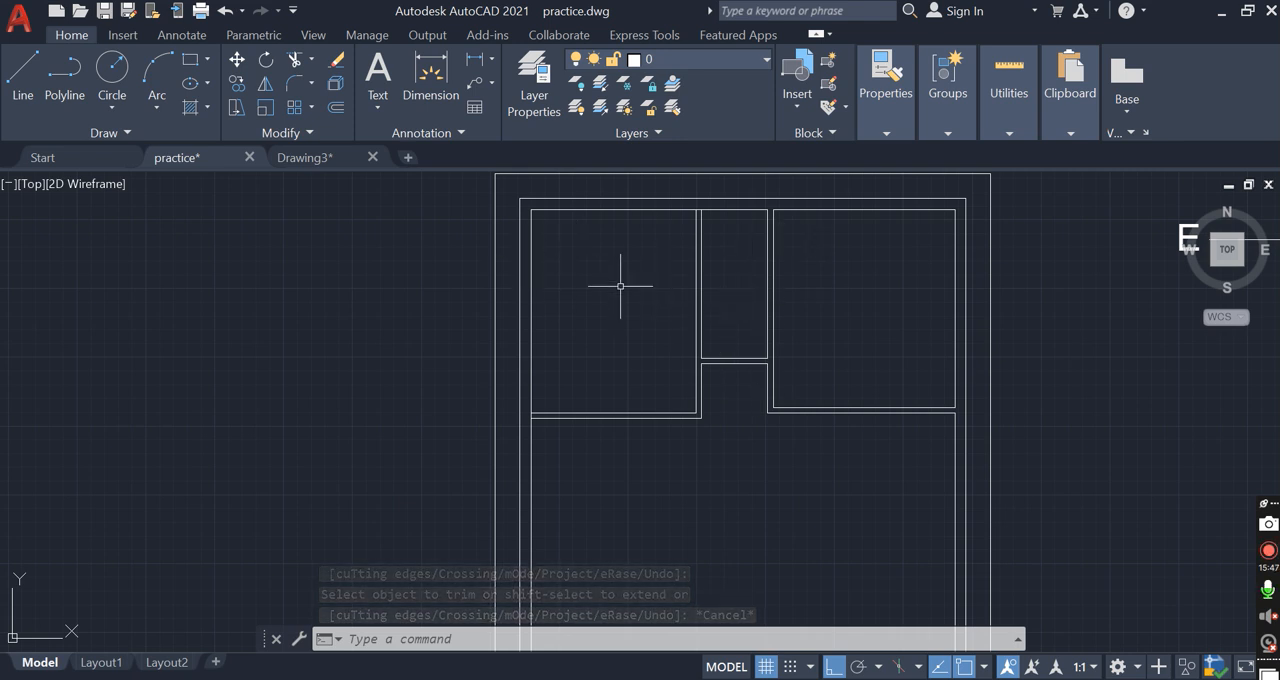
Measure the upper-left room's inside width and length with Quick measure
{"action": "mouse_move", "coordinate": [1009, 90]}
{"action": "left_click", "coordinate": [1013, 194]}
{"action": "left_click", "coordinate": [1040, 237]}
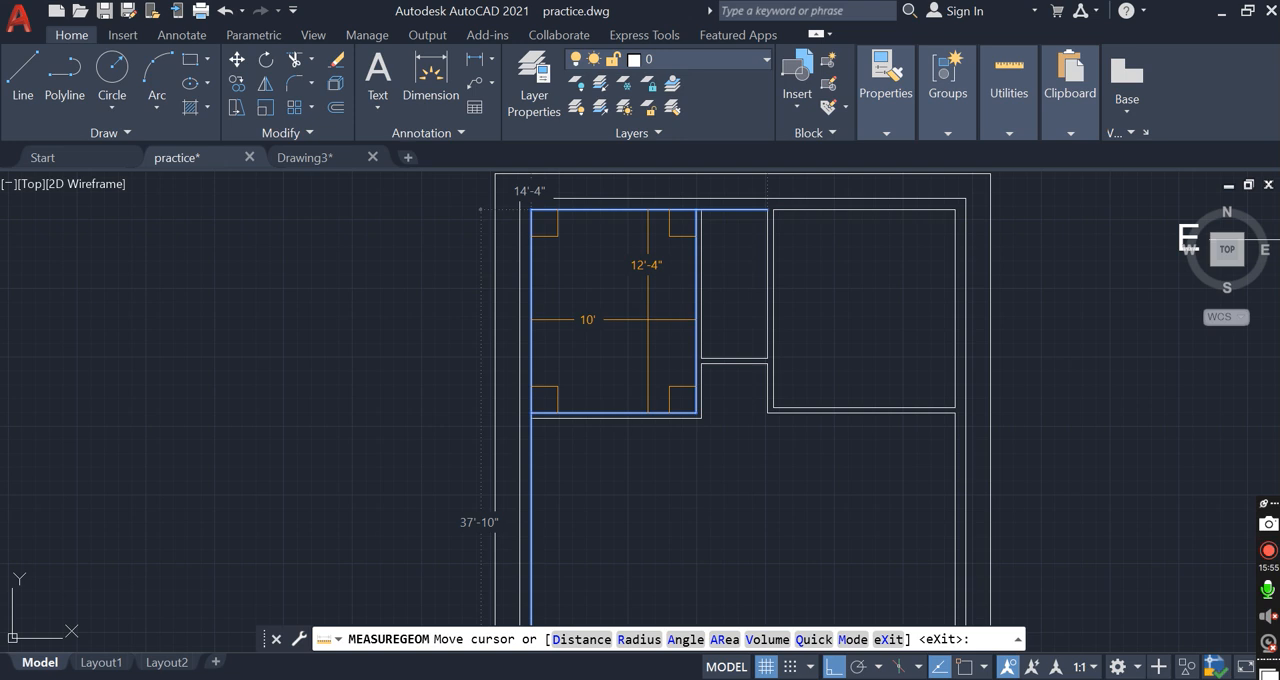
{"action": "key", "text": "Escape"}
Move the lower horizontal line of the upper-left room's bottom partition 8" upward
{"action": "scroll", "coordinate": [703, 422], "scroll_direction": "up", "scroll_amount": 2}
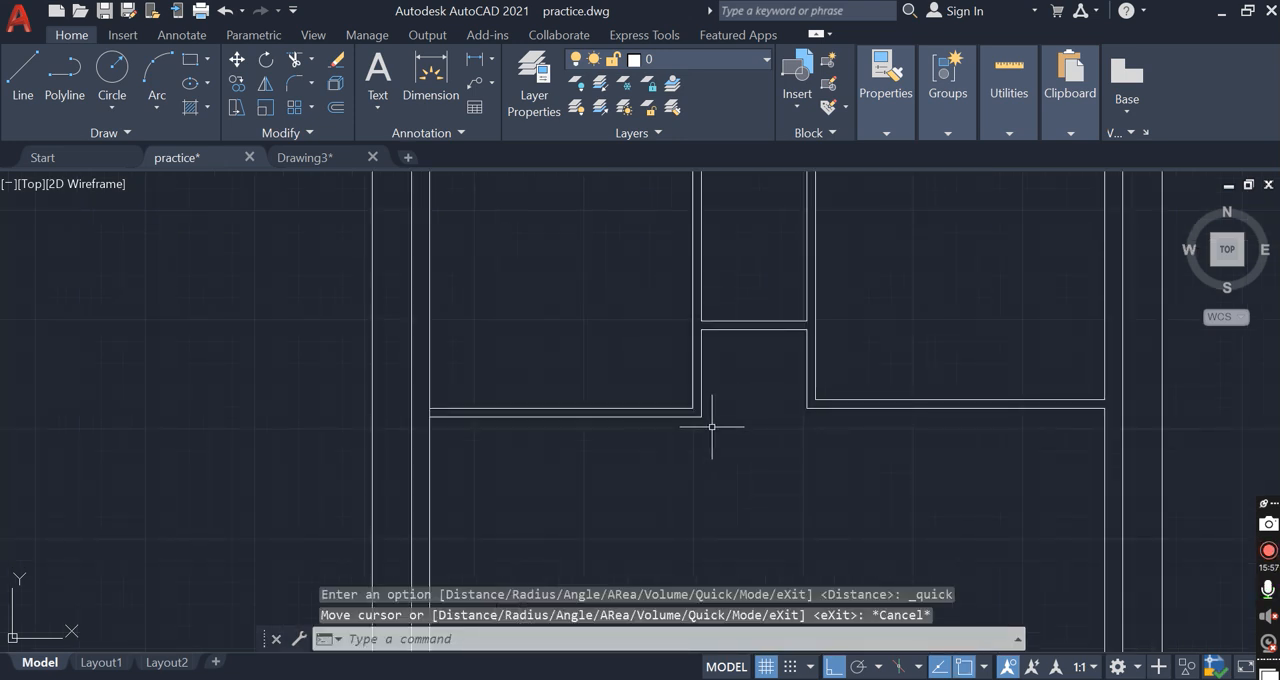
{"action": "left_click", "coordinate": [663, 416]}
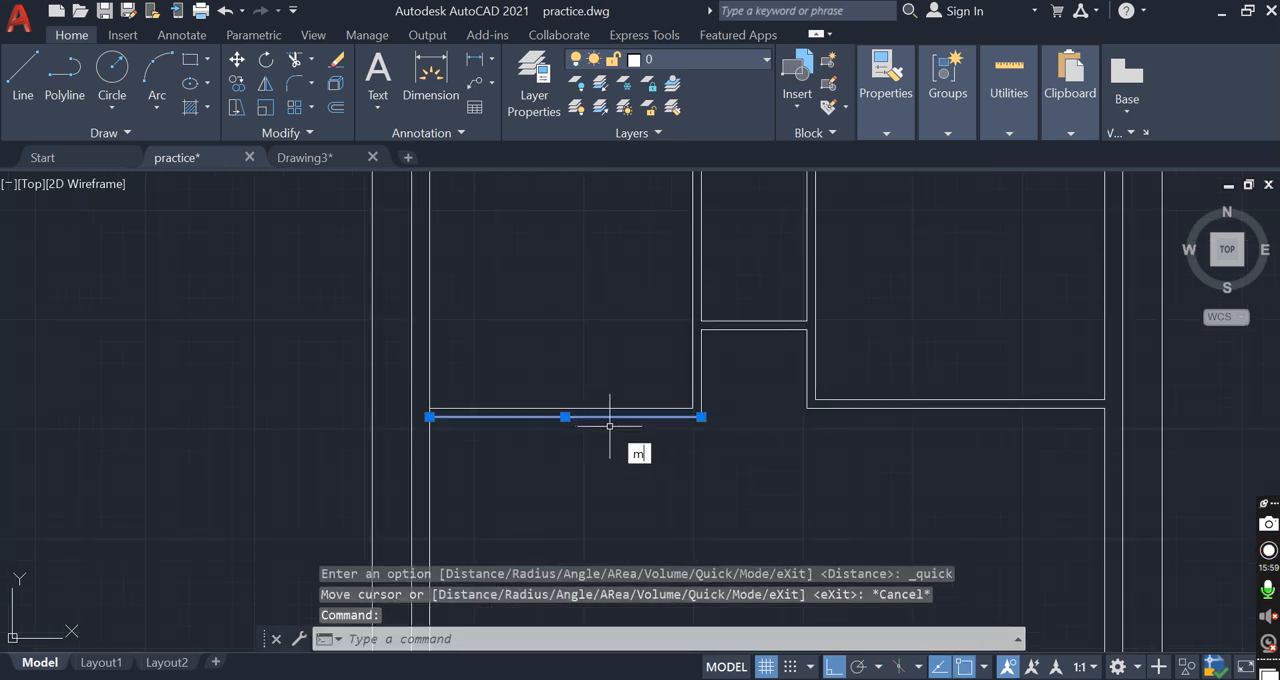
{"action": "key", "text": "Return"}
{"action": "left_click", "coordinate": [692, 409]}
{"action": "type", "text": "8\""}
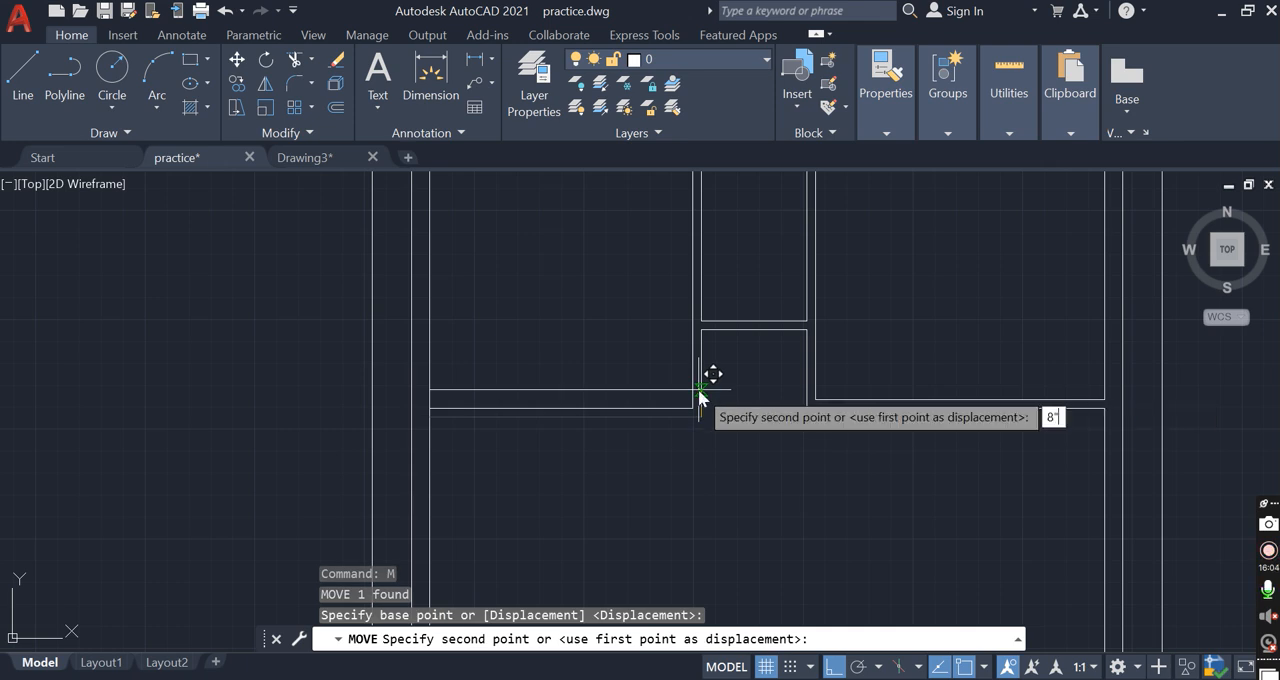
{"action": "key", "text": "Return"}
Stretch the vertical partition's right line so its lower end aligns with the lower horizontal line
{"action": "scroll", "coordinate": [707, 416], "scroll_direction": "up", "scroll_amount": 2}
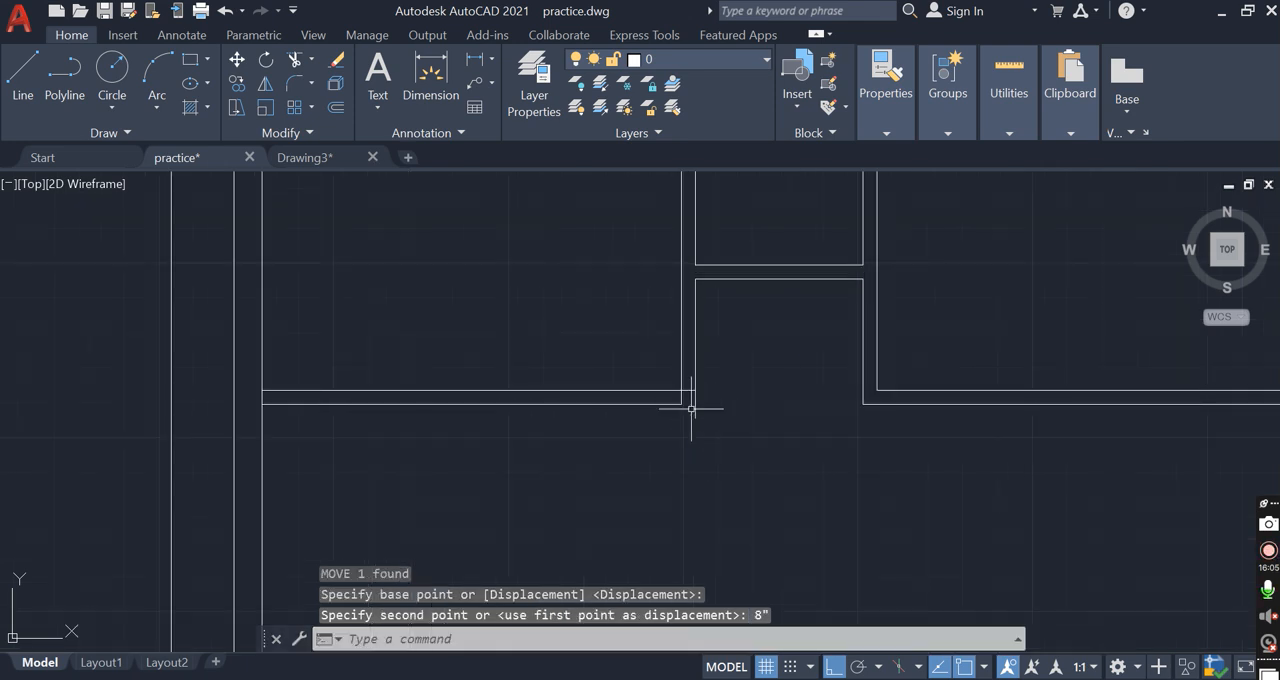
{"action": "left_click", "coordinate": [692, 410]}
{"action": "left_click", "coordinate": [695, 418]}
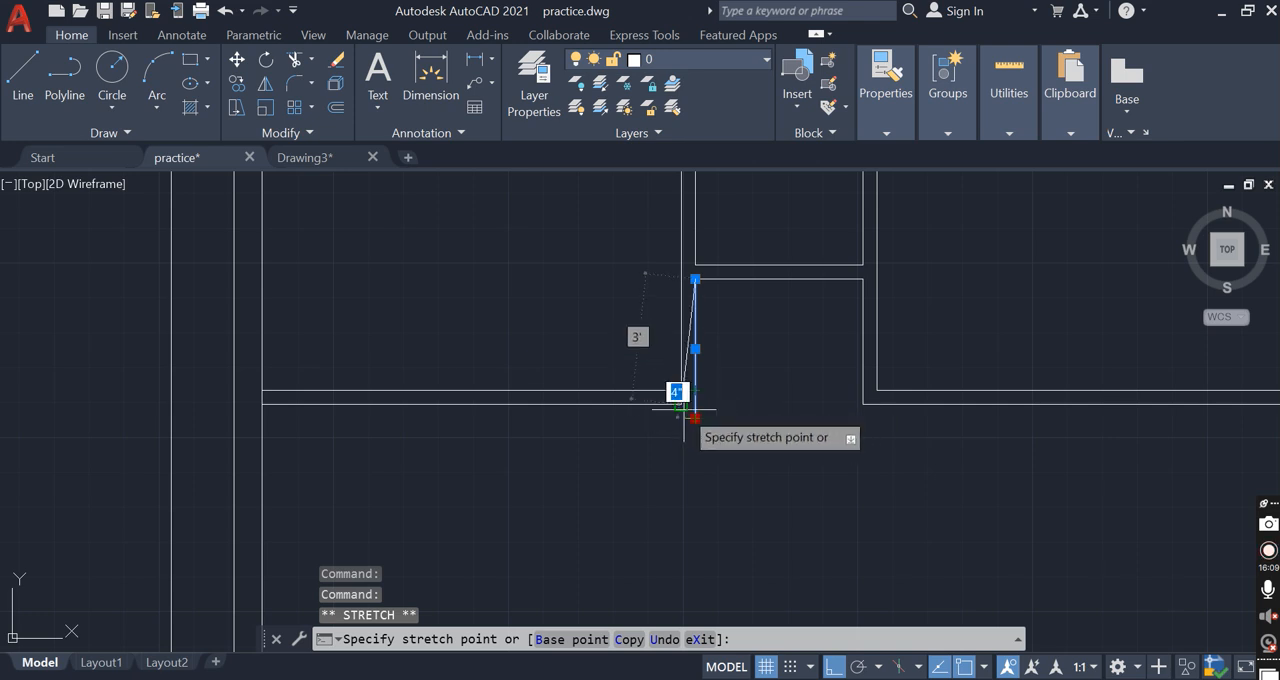
{"action": "left_click", "coordinate": [695, 407]}
{"action": "key", "text": "Escape"}
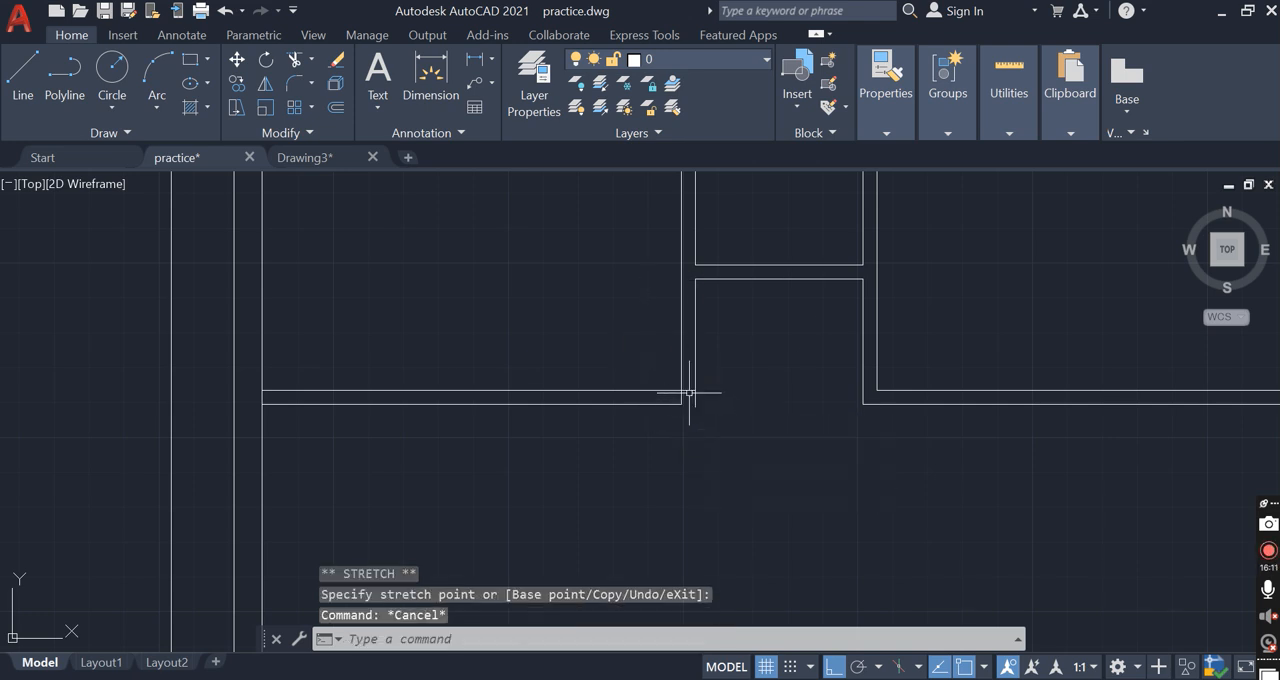
Stretch the right end of the upper-left room's bottom partition upper line back to the vertical partition's left line
{"action": "scroll", "coordinate": [691, 394], "scroll_direction": "up", "scroll_amount": 2}
{"action": "left_click", "coordinate": [690, 394]}
{"action": "left_click", "coordinate": [673, 371]}
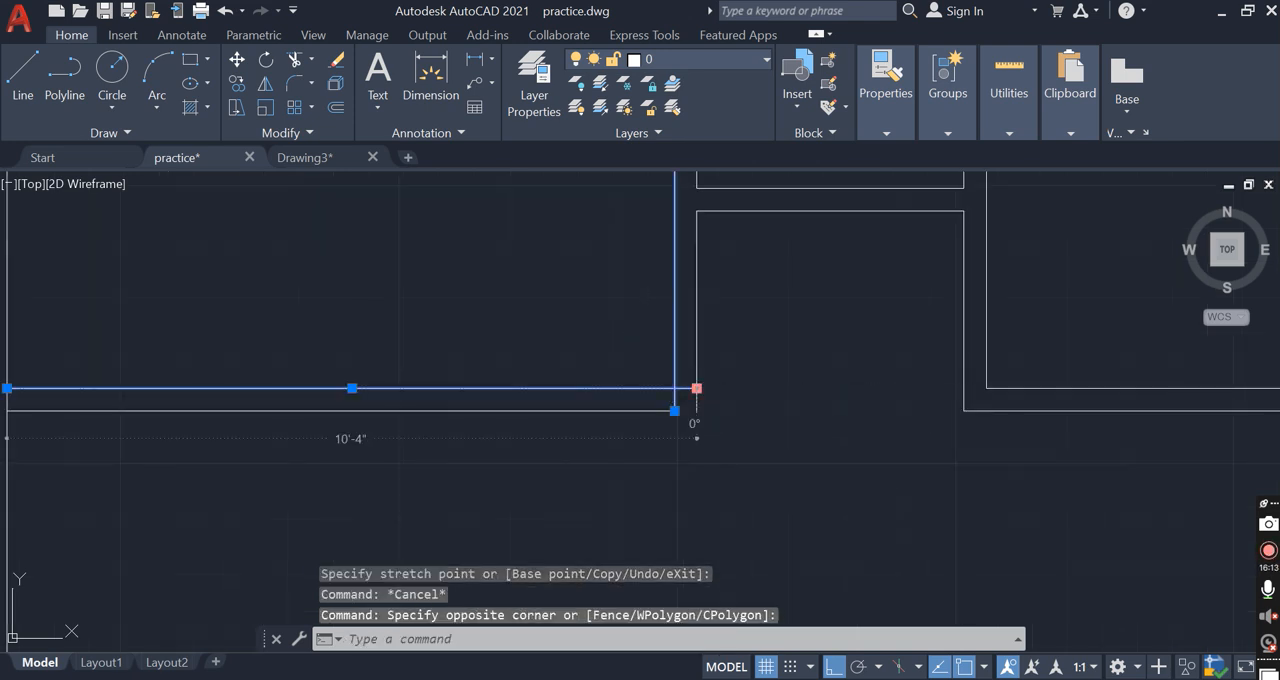
{"action": "left_click", "coordinate": [696, 388]}
{"action": "key", "text": "Escape"}
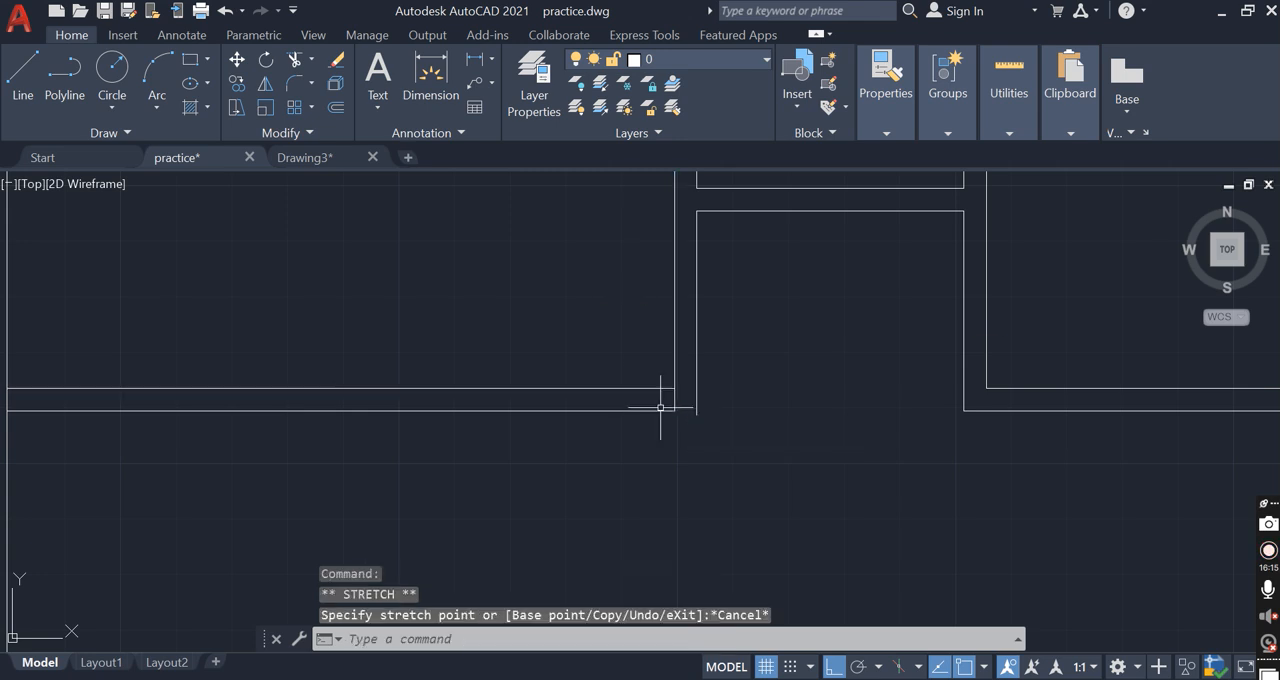
{"action": "key", "text": "Escape"}
Stretch the right end of the same partition's lower line out to the vertical partition's right line
{"action": "left_click", "coordinate": [650, 428]}
{"action": "left_click", "coordinate": [675, 410]}
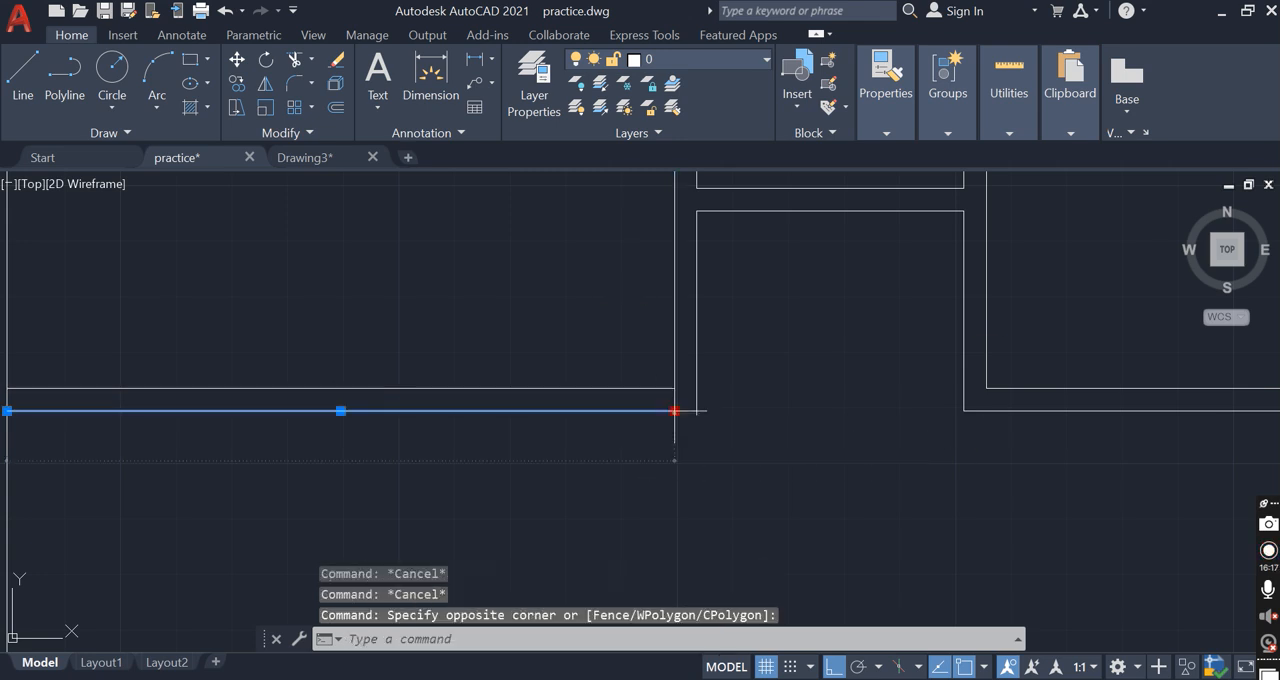
{"action": "left_click", "coordinate": [675, 410]}
{"action": "key", "text": "Escape"}
Trim the overrunning ends of both vertical partition lines at the upper-left room's bottom-right corner
{"action": "type", "text": "tr"}
{"action": "key", "text": "Return"}
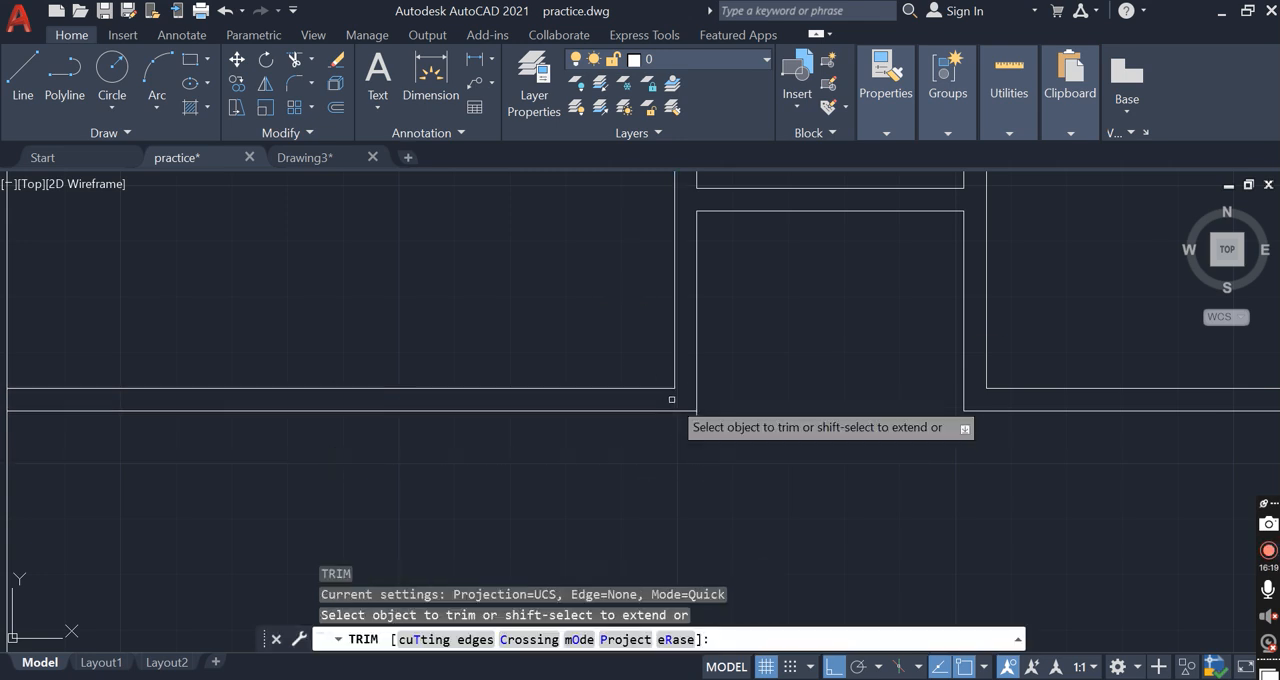
{"action": "left_click", "coordinate": [674, 400]}
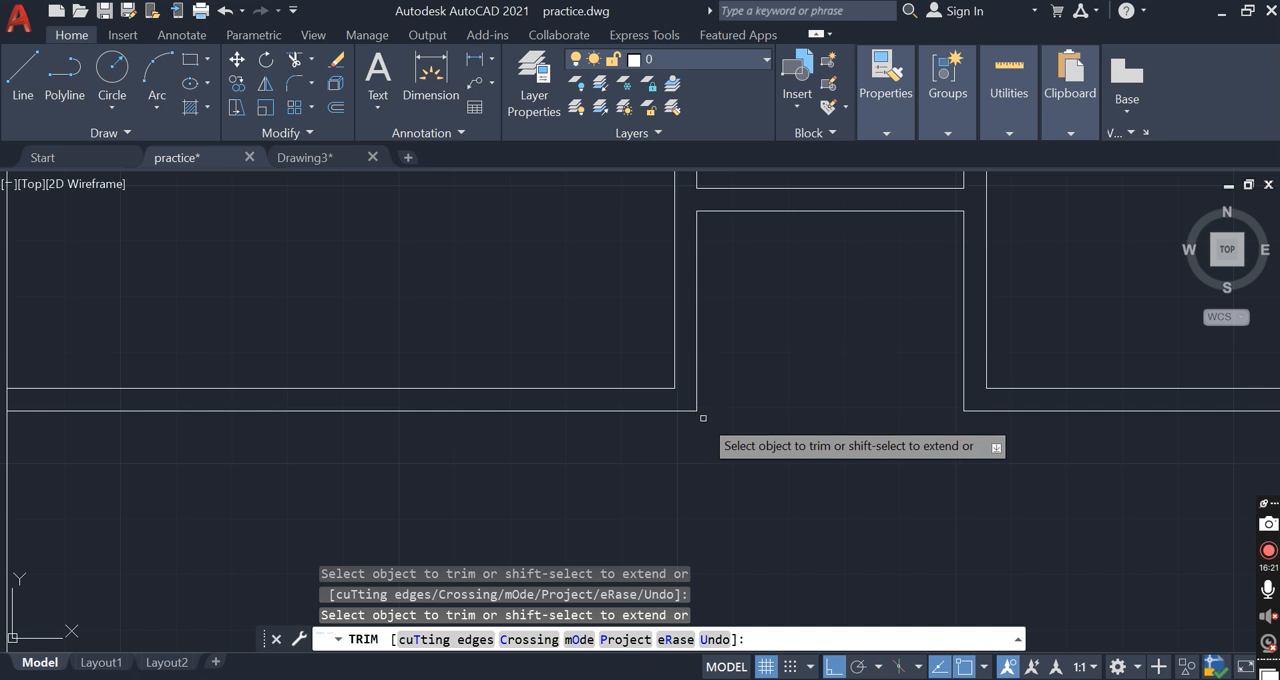
{"action": "key", "text": "Escape"}
{"action": "scroll", "coordinate": [695, 461], "scroll_direction": "down", "scroll_amount": 3}
{"action": "scroll", "coordinate": [694, 457], "scroll_direction": "down", "scroll_amount": 2}
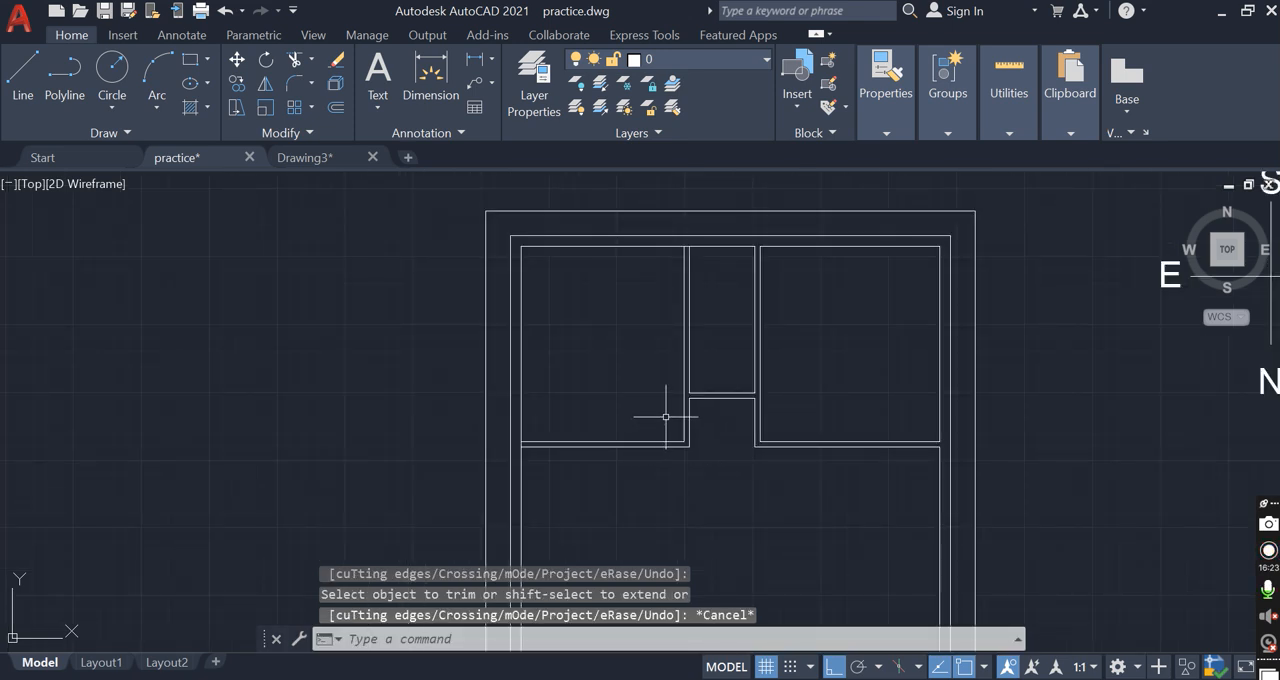
Draw a horizontal polyline across the upper part of the upper-left room, from the outer wall to the vertical partition
{"action": "type", "text": "pl"}
{"action": "key", "text": "Return"}
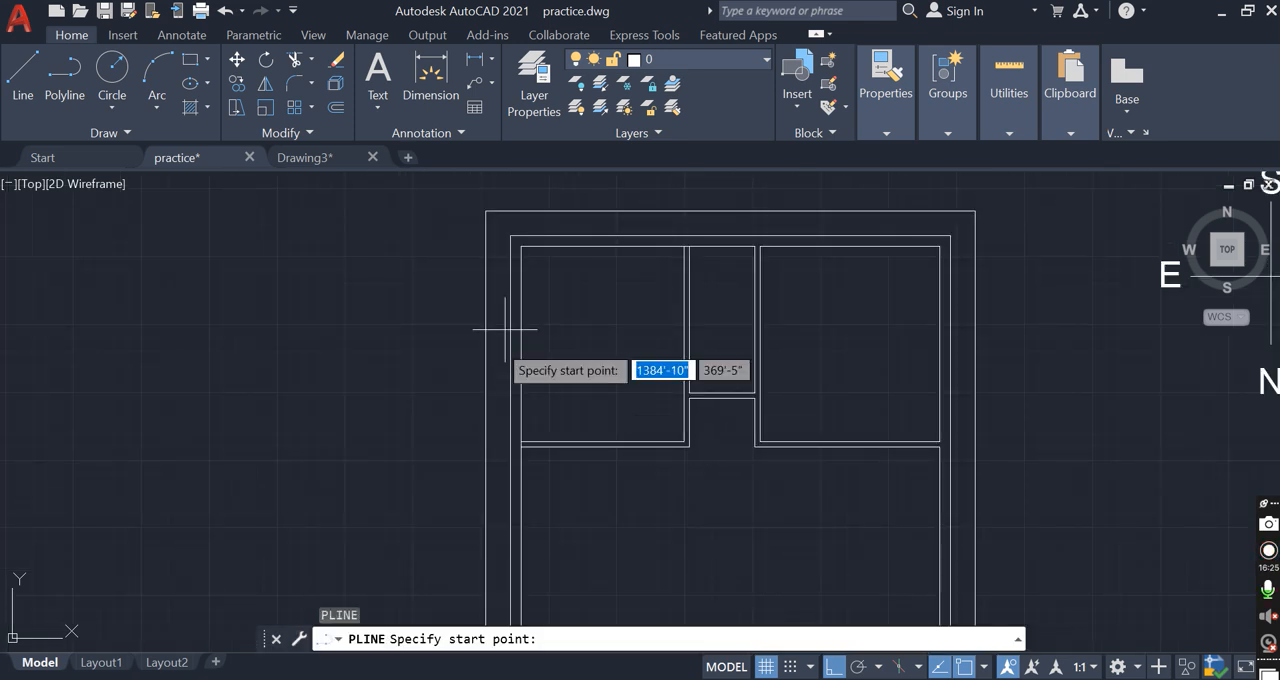
{"action": "left_click", "coordinate": [521, 304]}
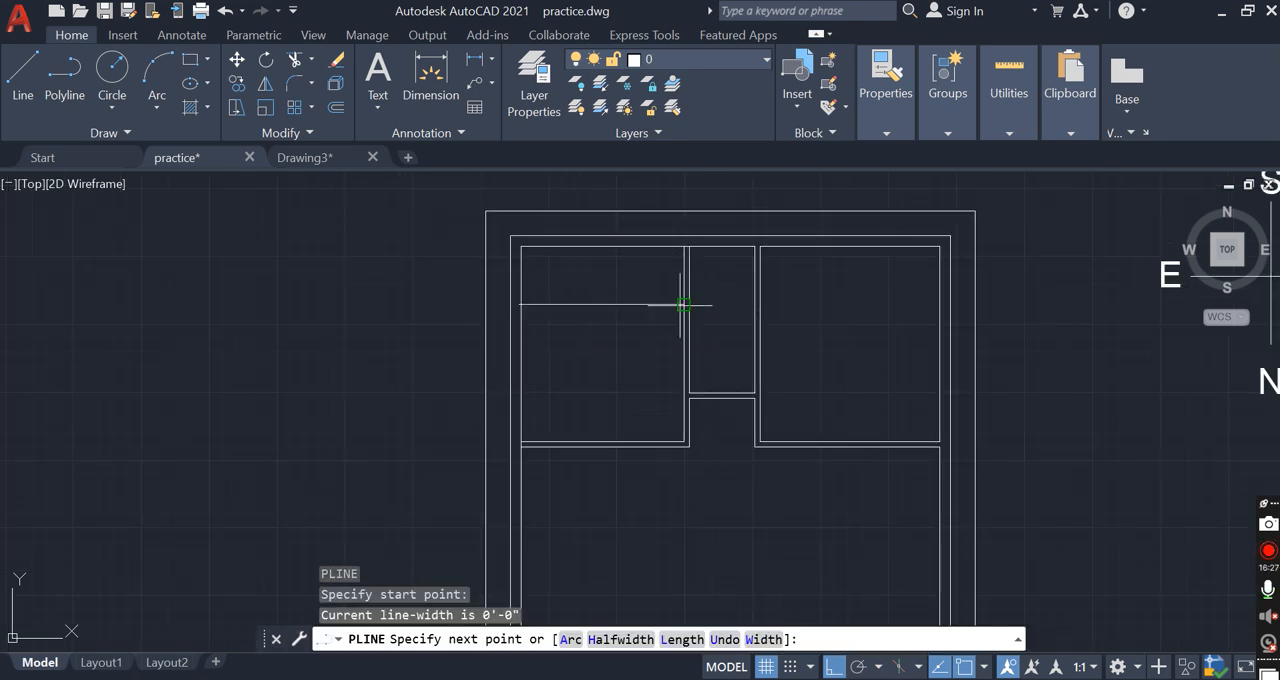
{"action": "left_click", "coordinate": [680, 304]}
{"action": "key", "text": "Escape"}
Offset the new horizontal polyline in the upper-left room 4" downward to form a partition
{"action": "key", "text": "Return"}
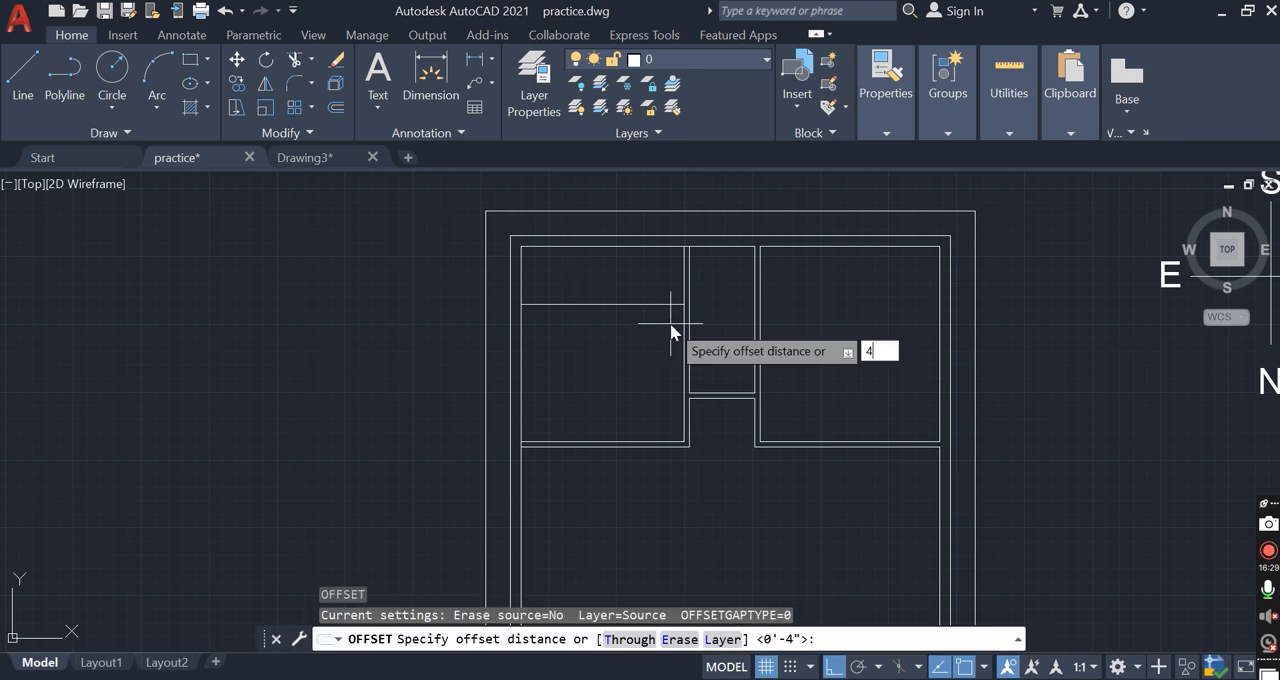
{"action": "type", "text": "4"}
{"action": "key", "text": "Return"}
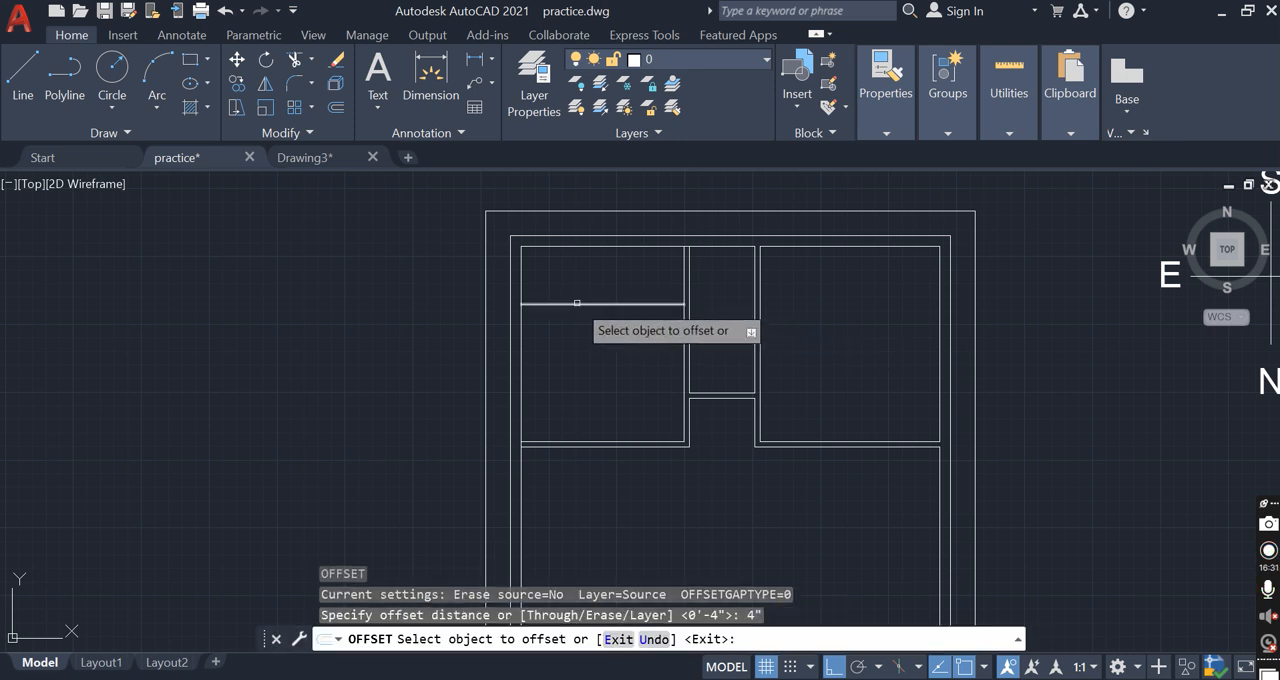
{"action": "left_click", "coordinate": [577, 302]}
{"action": "left_click", "coordinate": [503, 362]}
{"action": "key", "text": "Escape"}
{"action": "key", "text": "Escape"}
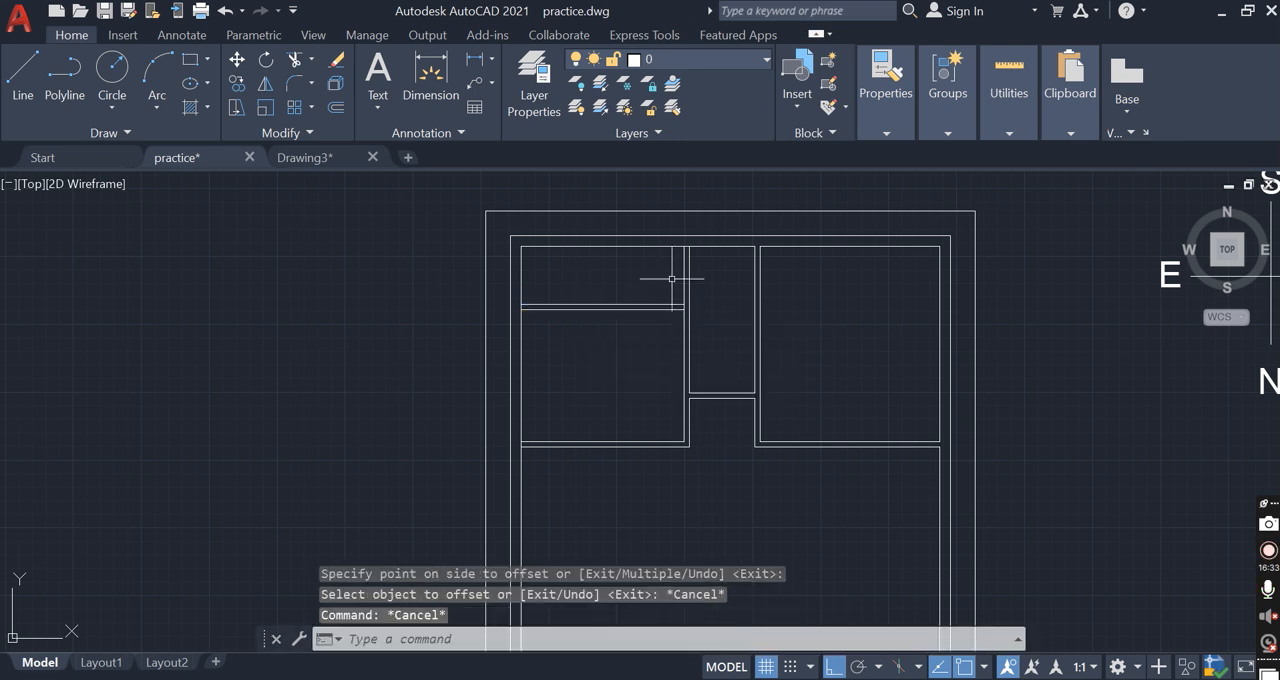
{"action": "left_click", "coordinate": [657, 316]}
{"action": "left_click", "coordinate": [660, 284]}
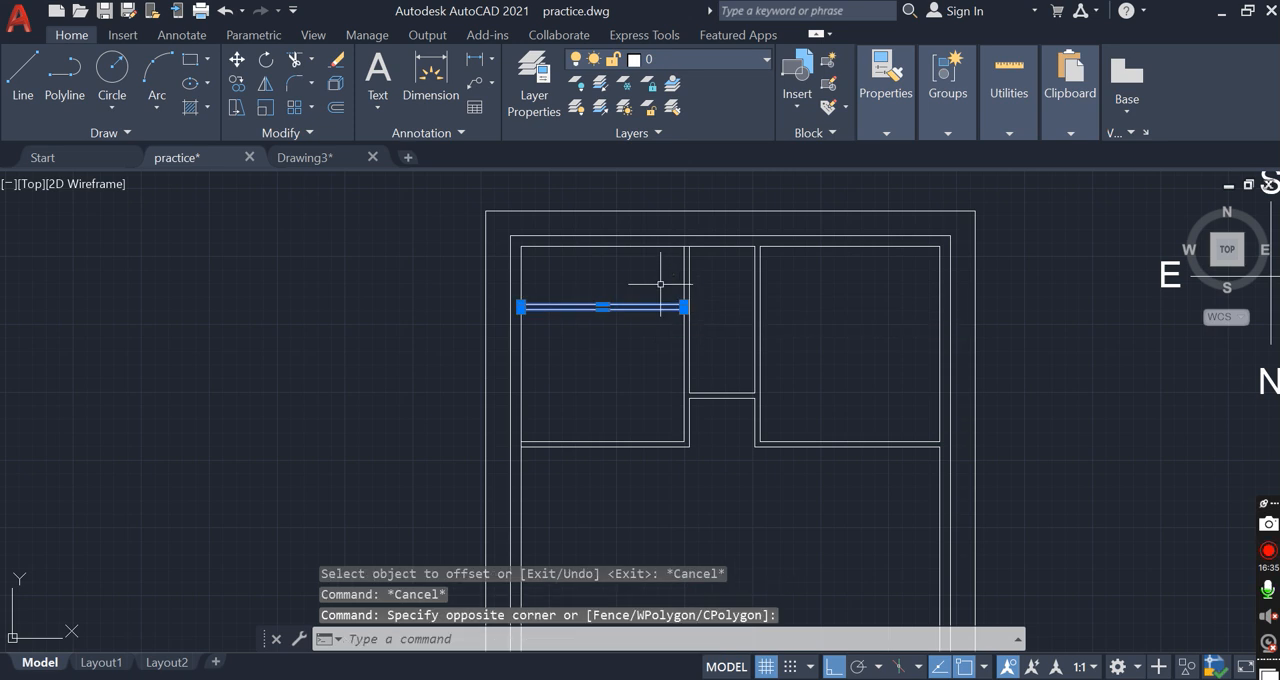
{"action": "scroll", "coordinate": [612, 381], "scroll_direction": "down", "scroll_amount": 2}
{"action": "key", "text": "Escape"}
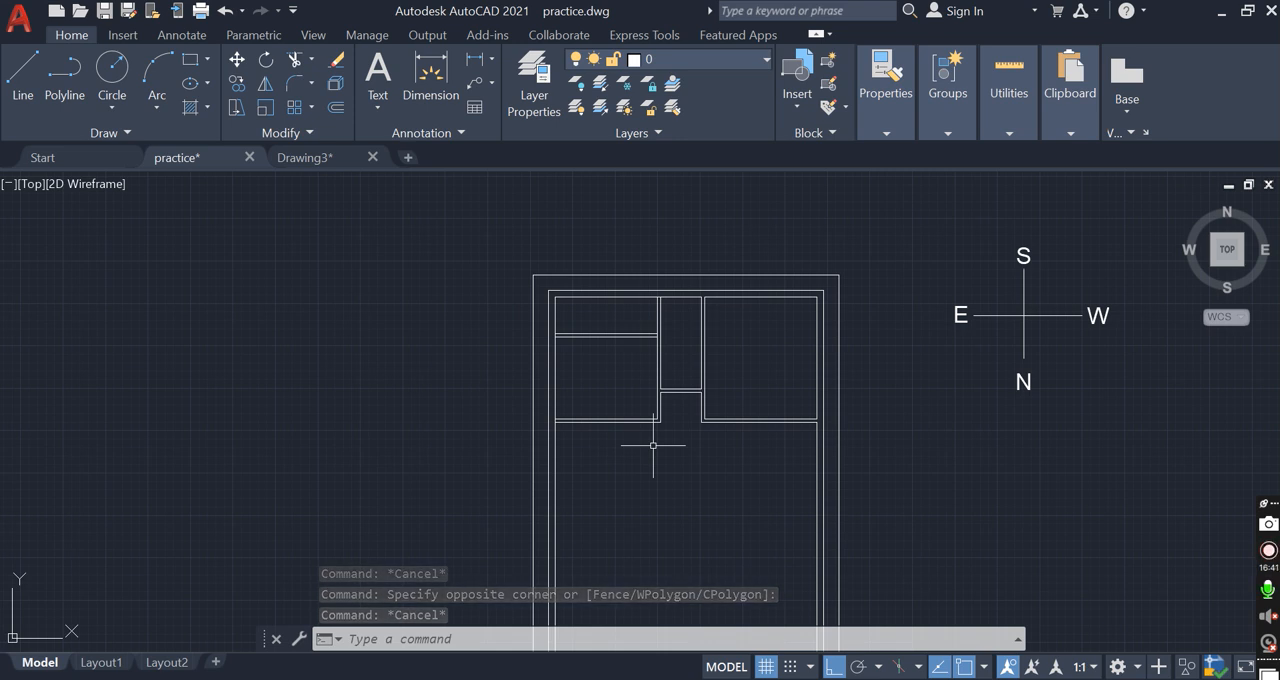
{"action": "left_click", "coordinate": [576, 444]}
{"action": "left_click", "coordinate": [652, 548]}
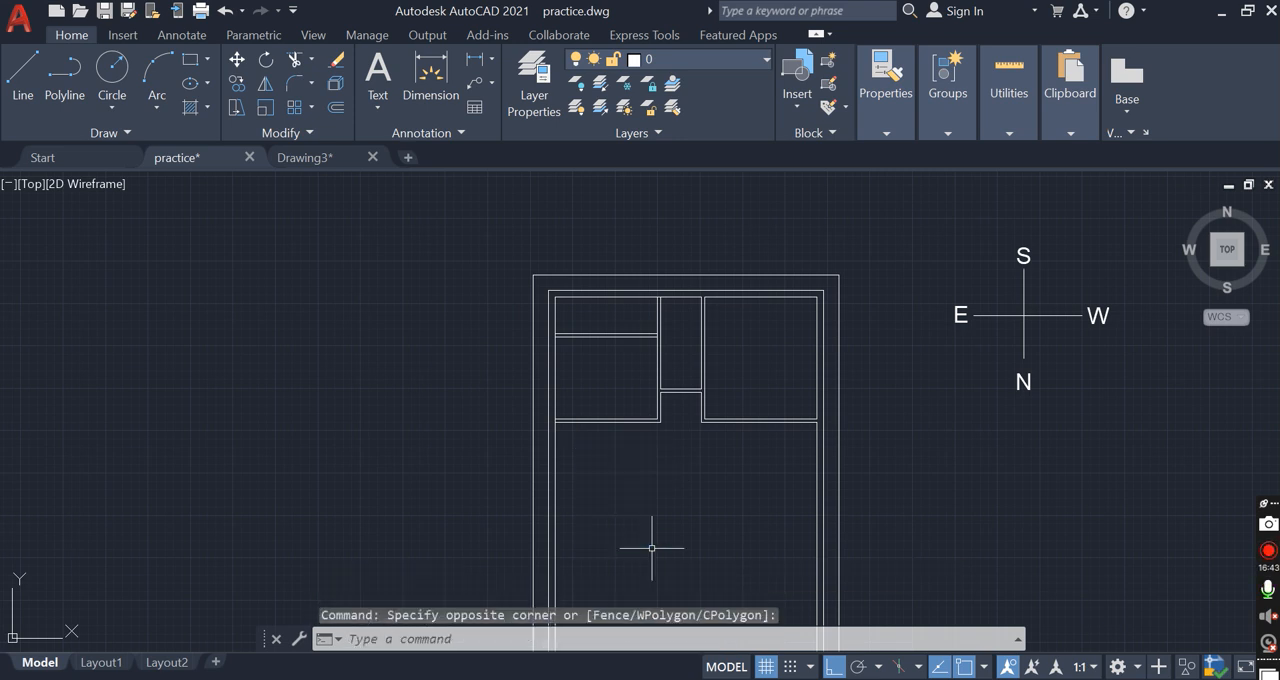
Draw a horizontal line across the lower part of the house between the inner faces of the two side walls
{"action": "middle_click_drag", "start_coordinate": [726, 382], "coordinate": [722, 300]}
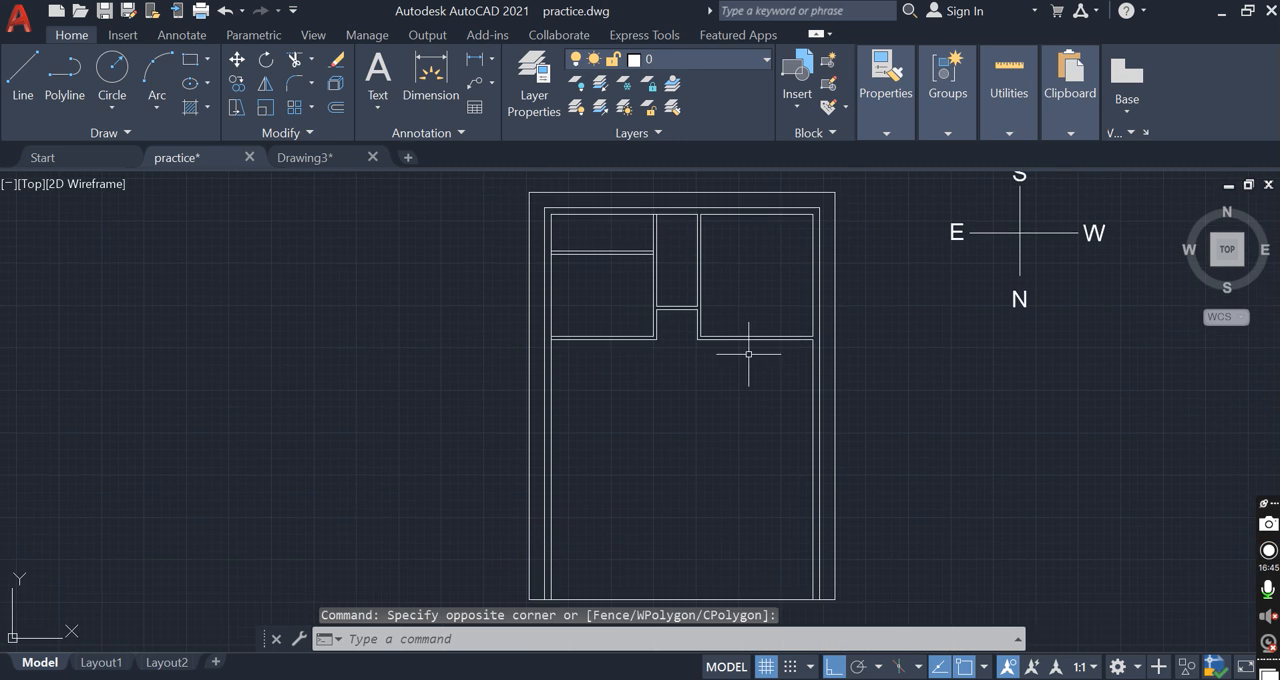
{"action": "type", "text": "l"}
{"action": "key", "text": "Return"}
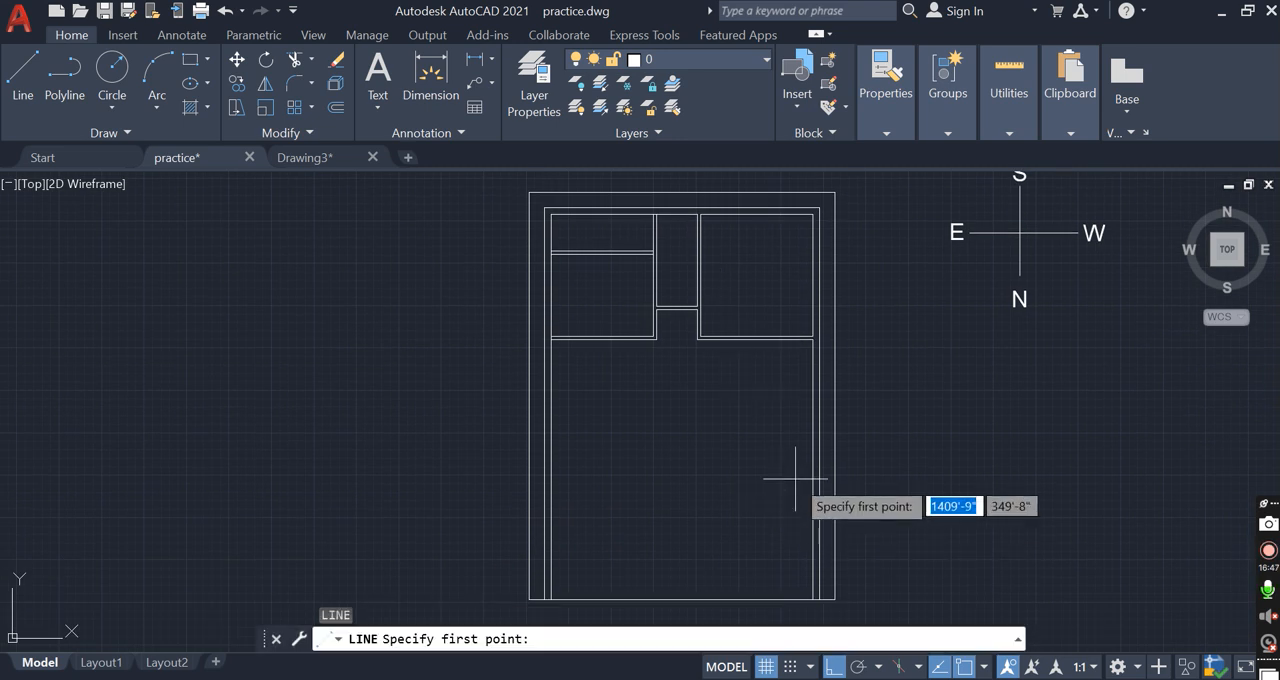
{"action": "left_click", "coordinate": [812, 485]}
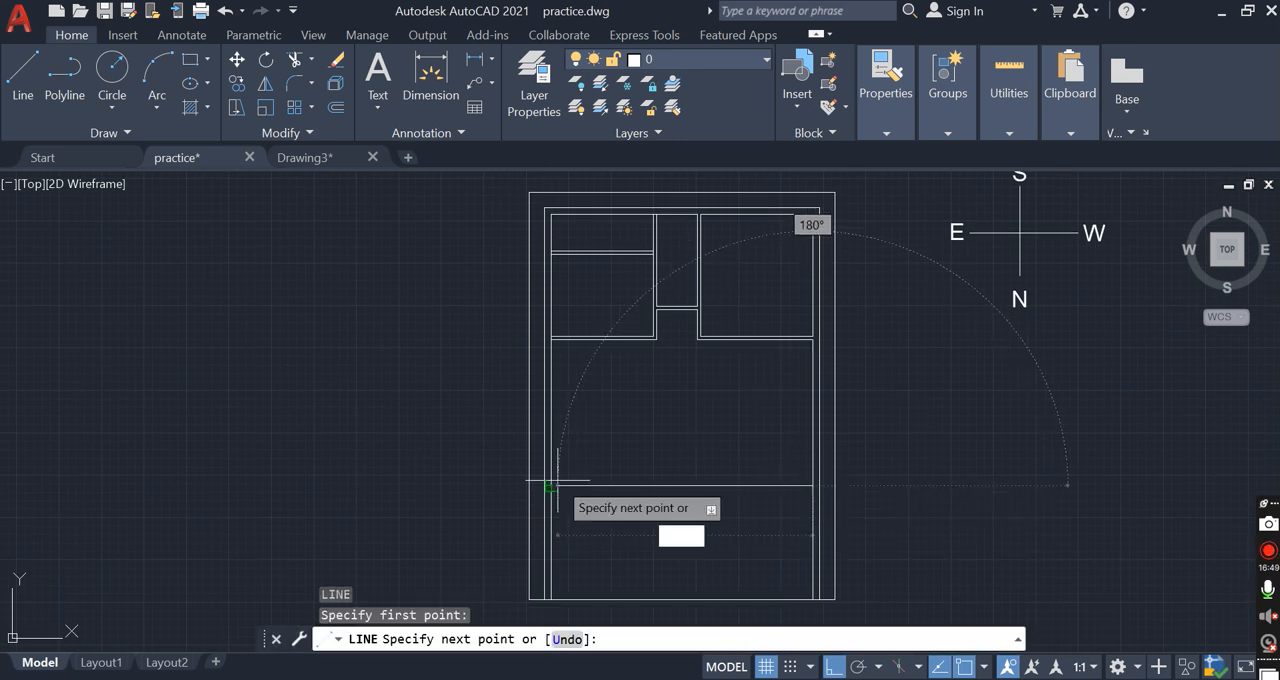
{"action": "left_click", "coordinate": [551, 485]}
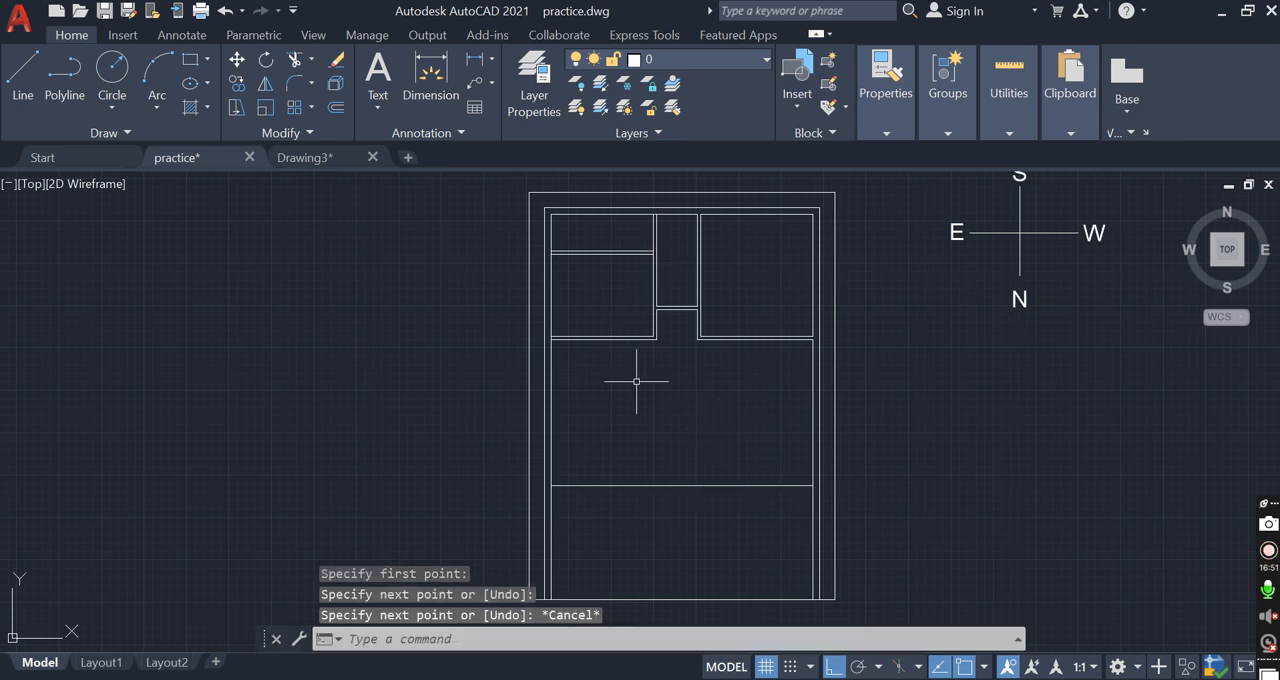
{"action": "middle_click_drag", "start_coordinate": [636, 381], "coordinate": [627, 412]}
{"action": "left_click", "coordinate": [586, 545]}
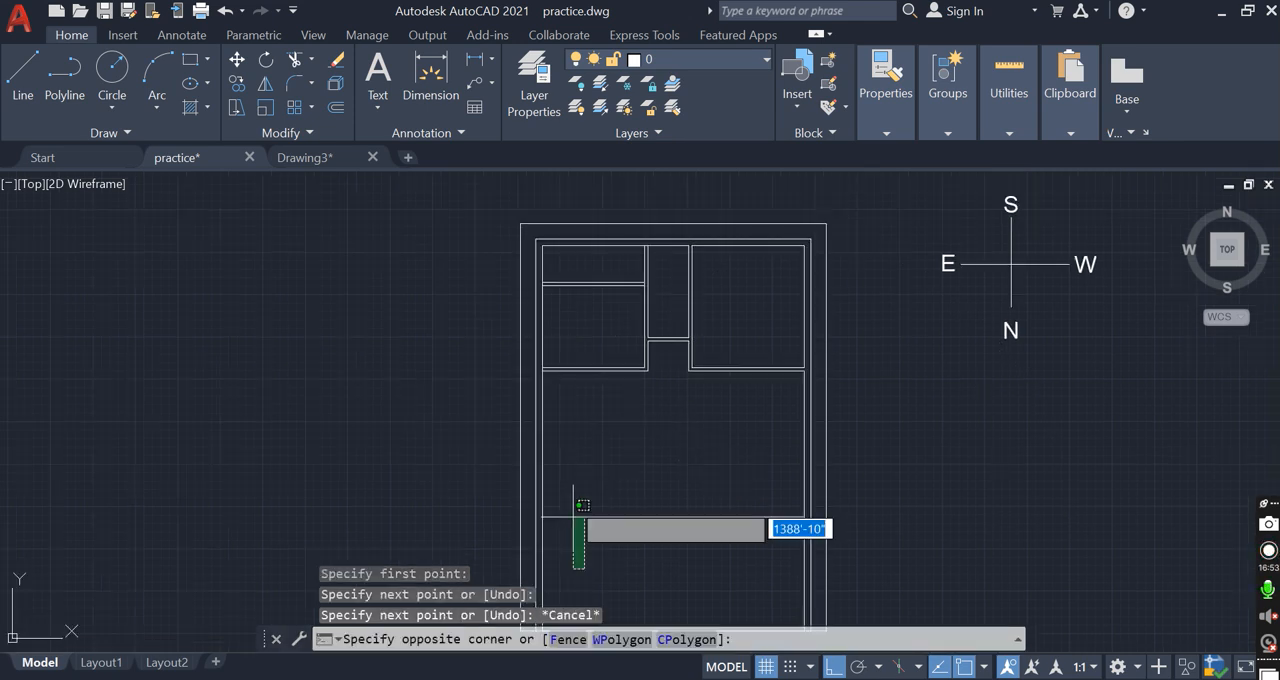
{"action": "left_click", "coordinate": [570, 467]}
{"action": "left_click", "coordinate": [611, 470]}
{"action": "left_click", "coordinate": [609, 467]}
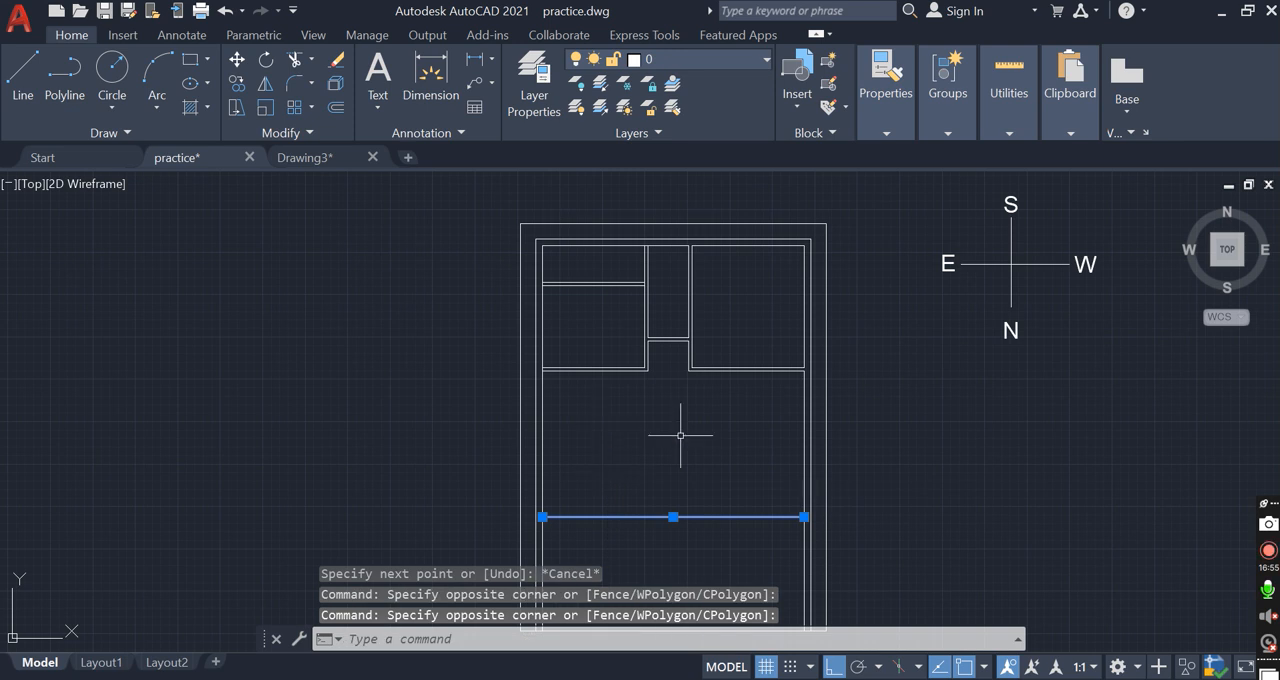
{"action": "key", "text": "Escape"}
{"action": "left_click", "coordinate": [656, 398]}
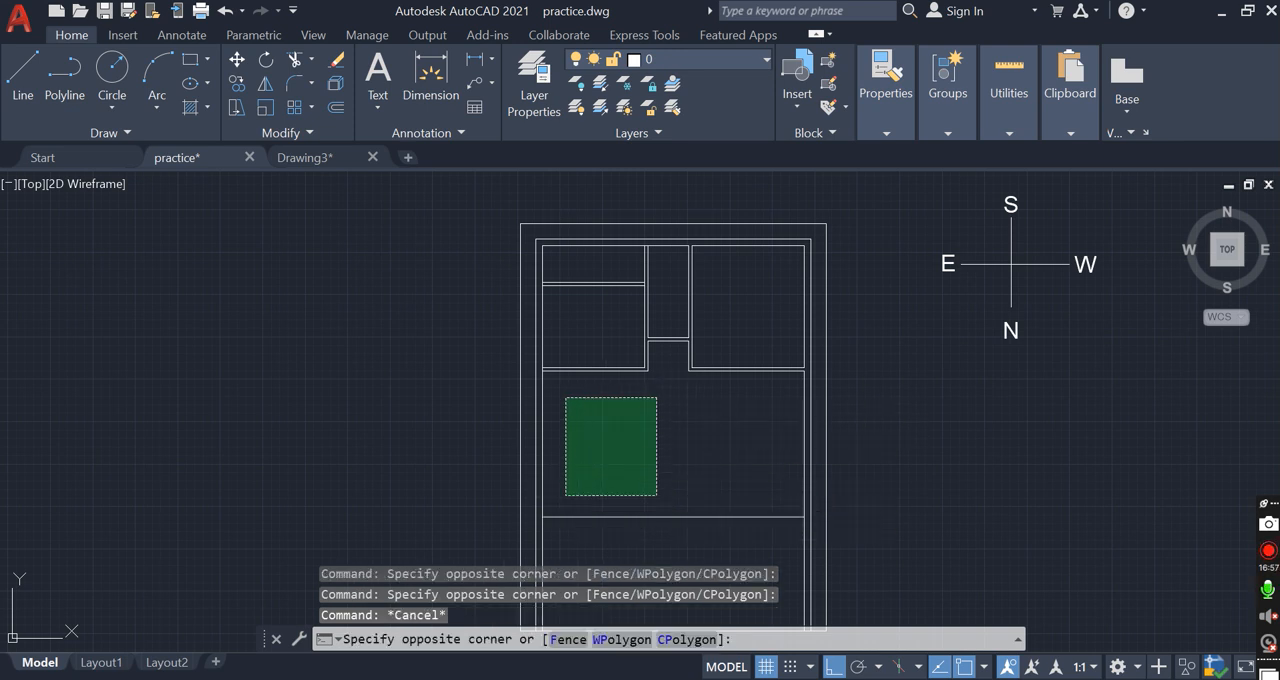
{"action": "left_click", "coordinate": [563, 481]}
Draw a polyline from the upper-right room's bottom-left outer corner about 8'4" down and across to the right wall's inner face
{"action": "middle_click_drag", "start_coordinate": [740, 424], "coordinate": [735, 417]}
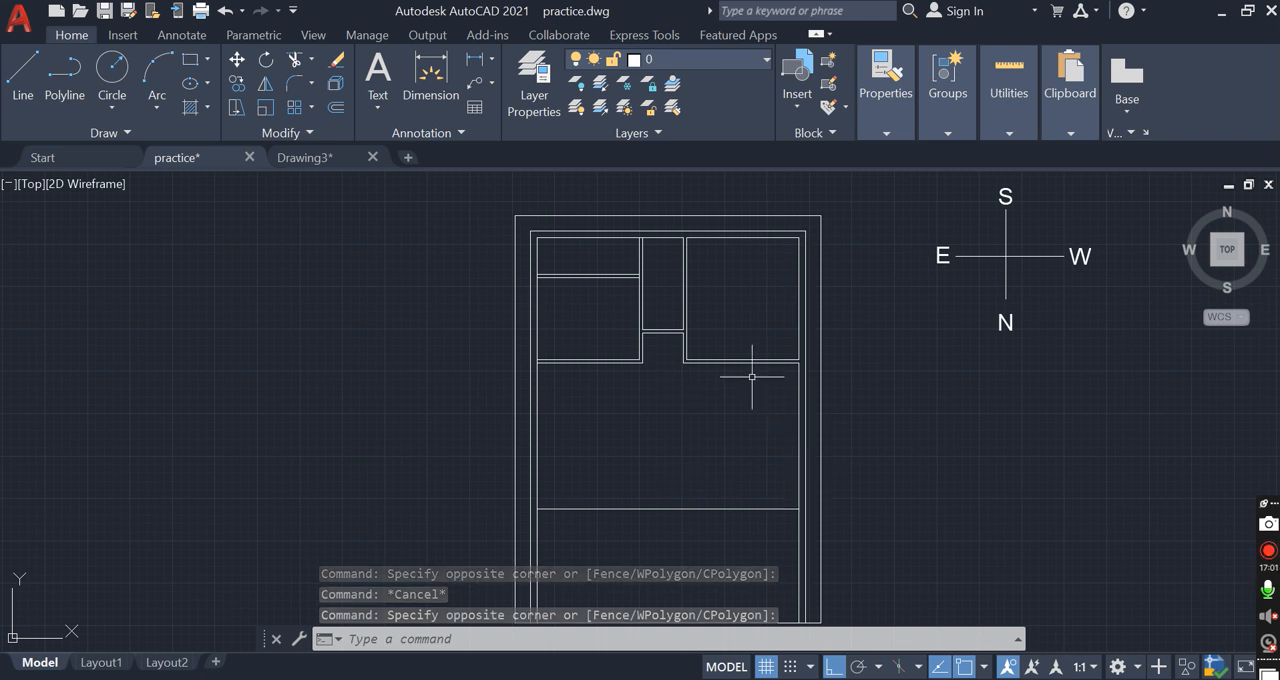
{"action": "type", "text": "pl"}
{"action": "key", "text": "Return"}
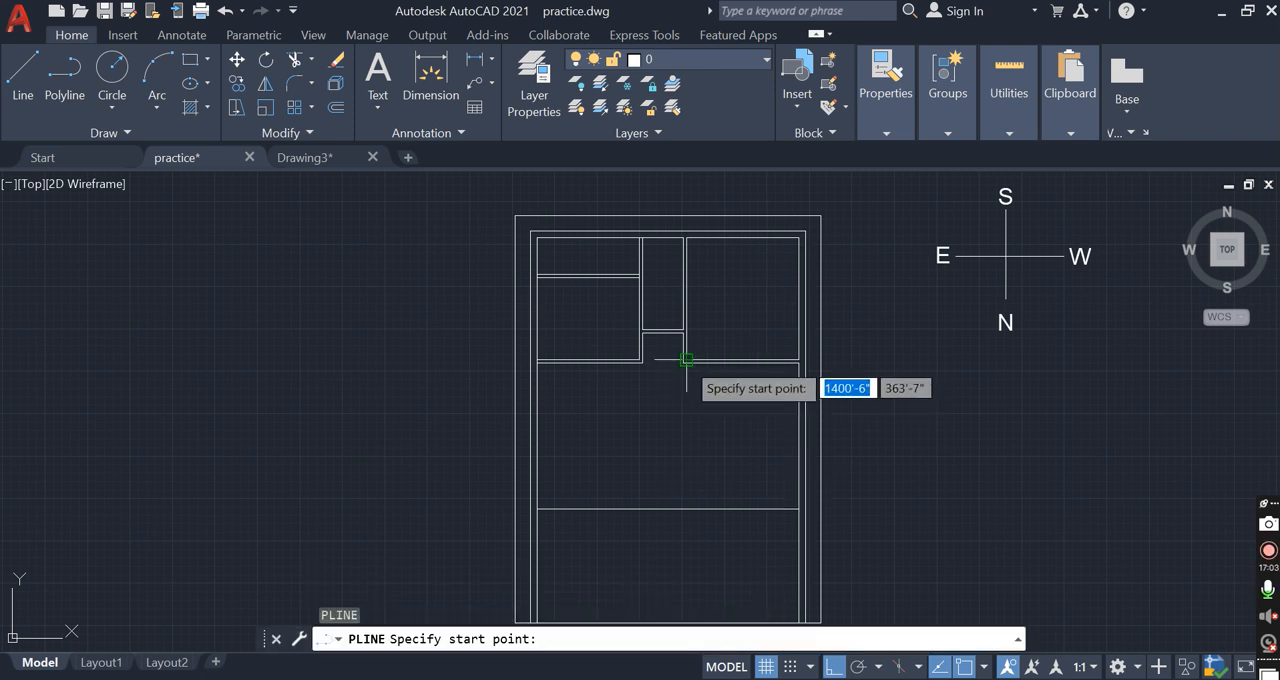
{"action": "left_click", "coordinate": [685, 361]}
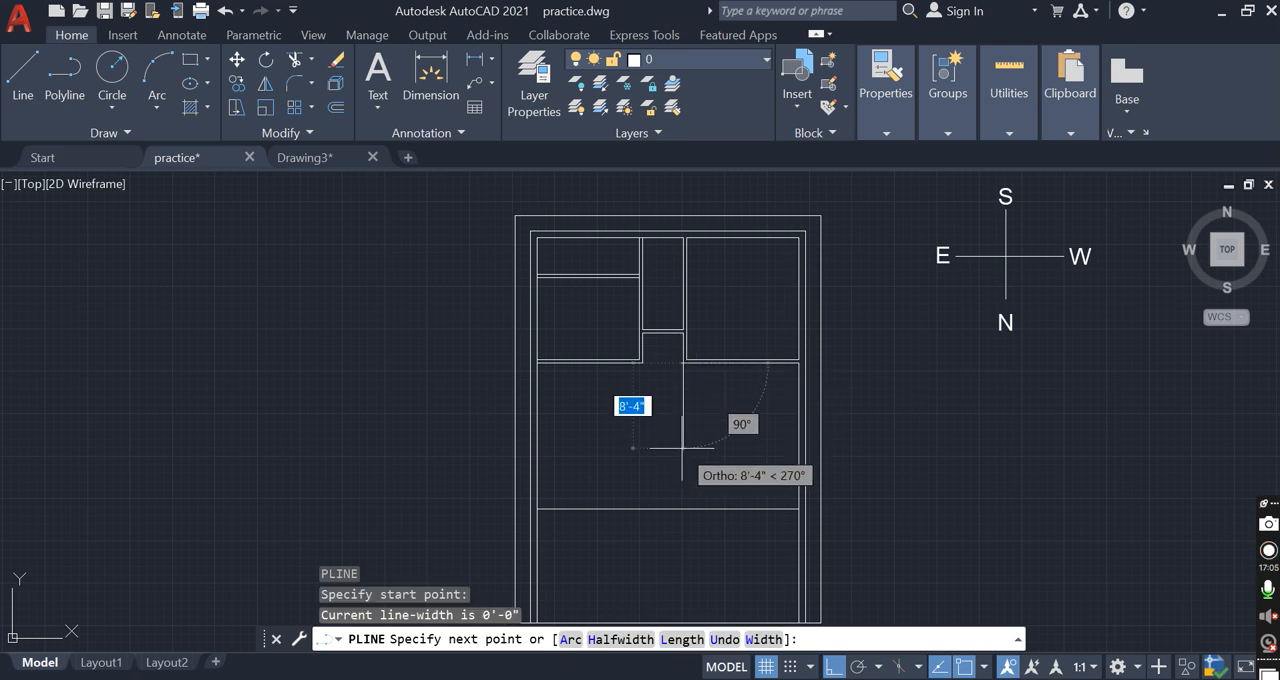
{"action": "left_click", "coordinate": [800, 448]}
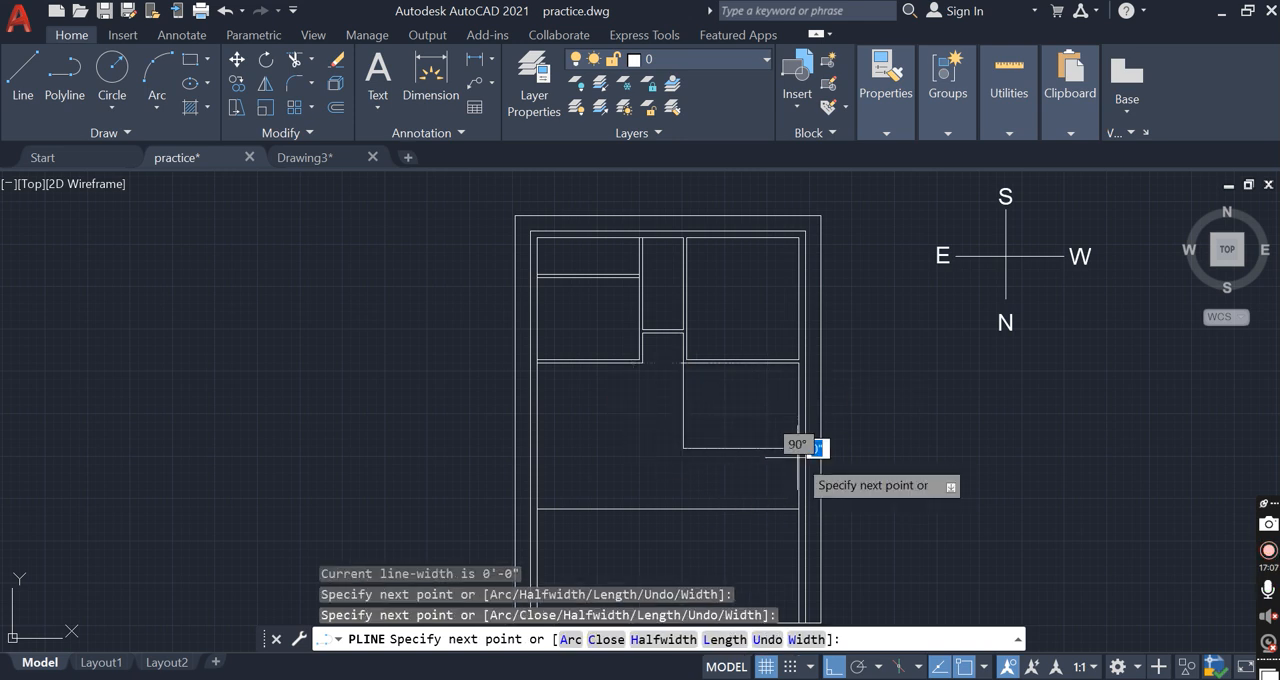
{"action": "key", "text": "Return"}
{"action": "key", "text": "Return"}
Continue with a second vertical polyline from the bend of the L-shaped polyline down to the lower horizontal line
{"action": "left_click", "coordinate": [685, 448]}
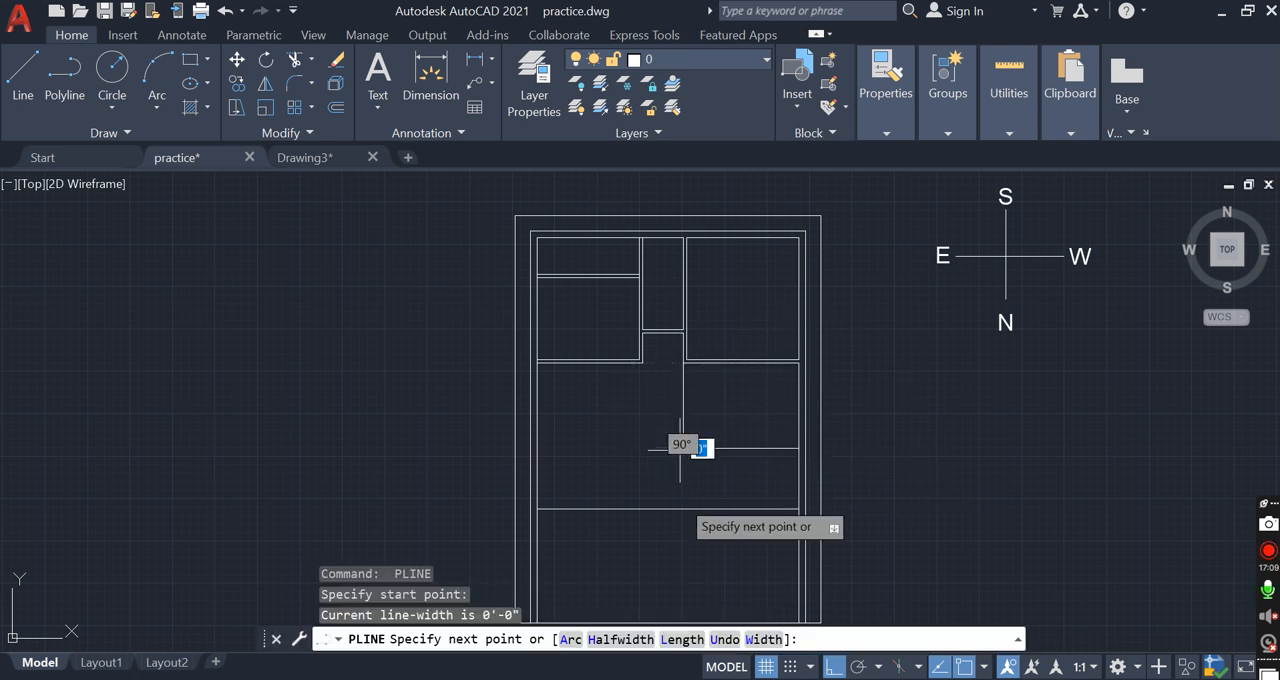
{"action": "left_click", "coordinate": [702, 482]}
{"action": "left_click", "coordinate": [732, 482]}
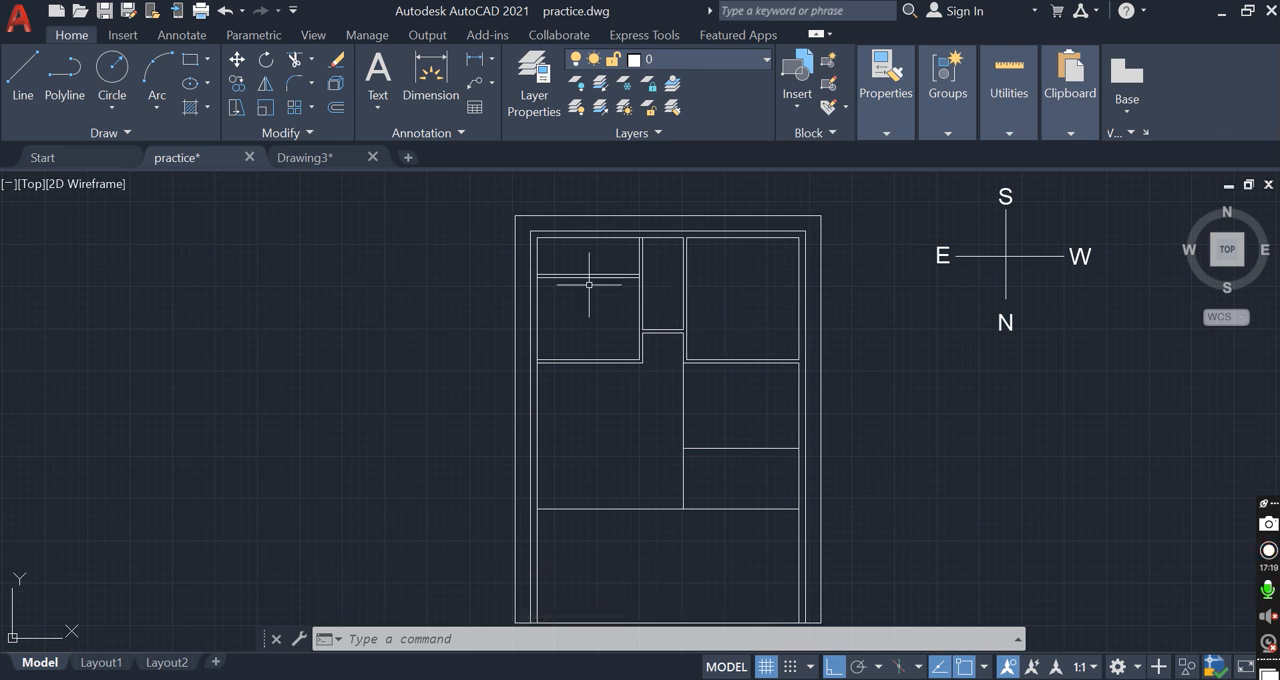
Erase the L-shaped polyline and the vertical polyline beneath the upper-right room
{"action": "left_click", "coordinate": [729, 451]}
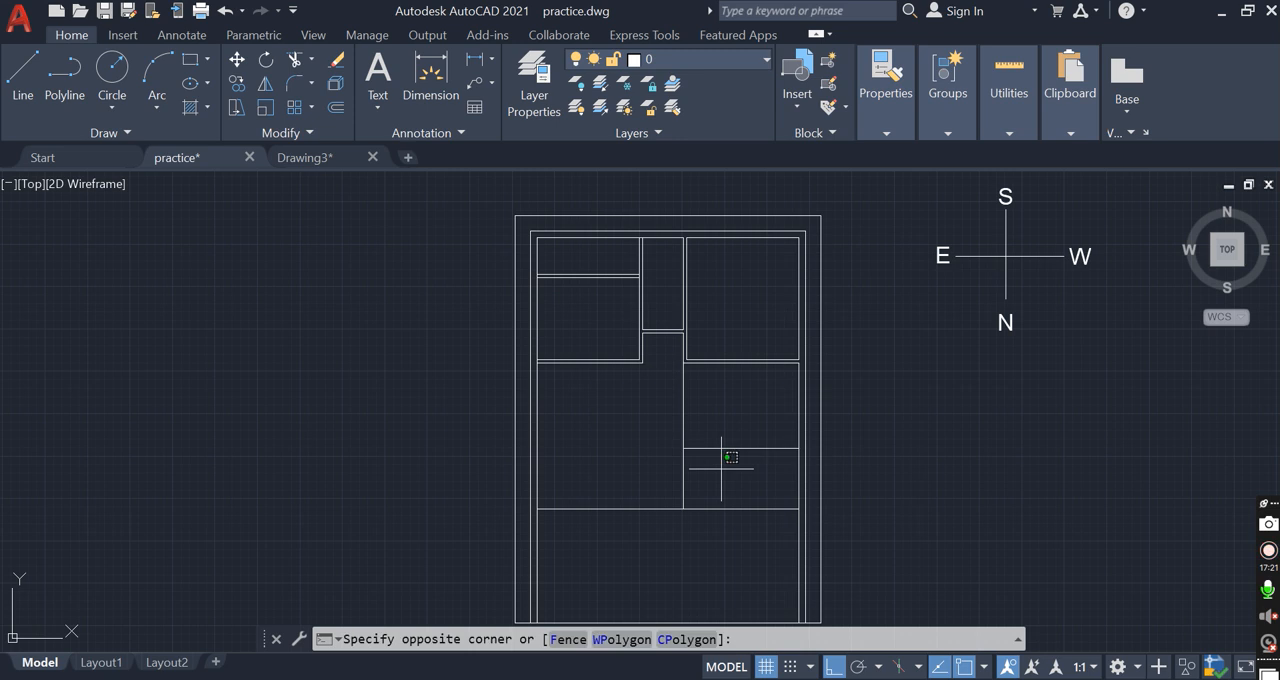
{"action": "left_click", "coordinate": [694, 491]}
{"action": "left_click", "coordinate": [694, 491]}
{"action": "left_click", "coordinate": [672, 449]}
{"action": "left_click", "coordinate": [711, 459]}
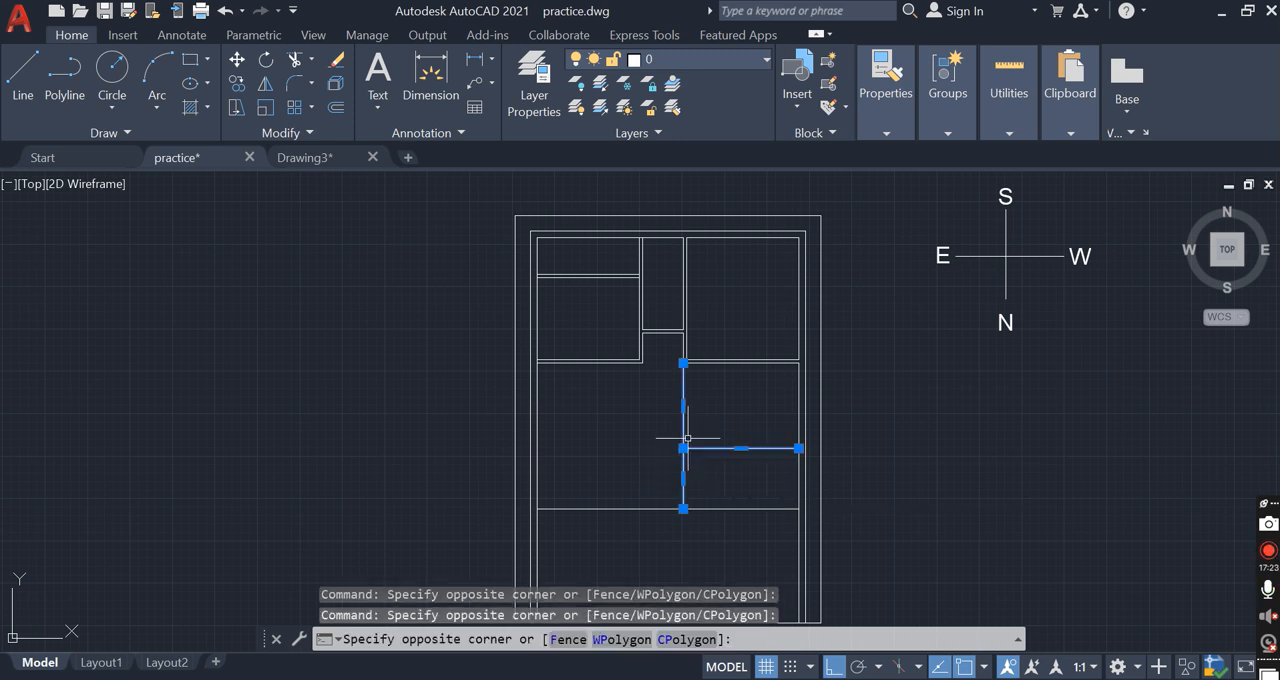
{"action": "left_click", "coordinate": [686, 443]}
{"action": "key", "text": "Delete"}
{"action": "scroll", "coordinate": [725, 516], "scroll_direction": "up", "scroll_amount": 2}
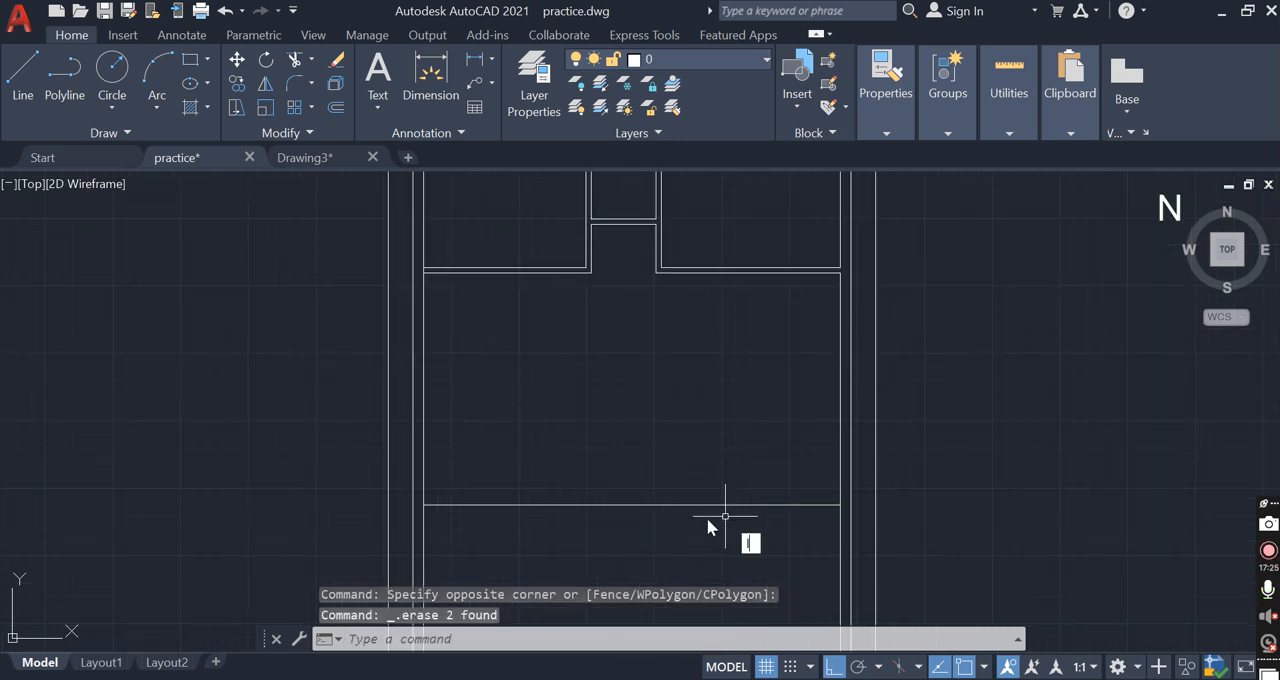
{"action": "key", "text": "l"}
{"action": "key", "text": "Return"}
{"action": "left_click", "coordinate": [677, 505]}
{"action": "key", "text": "Escape"}
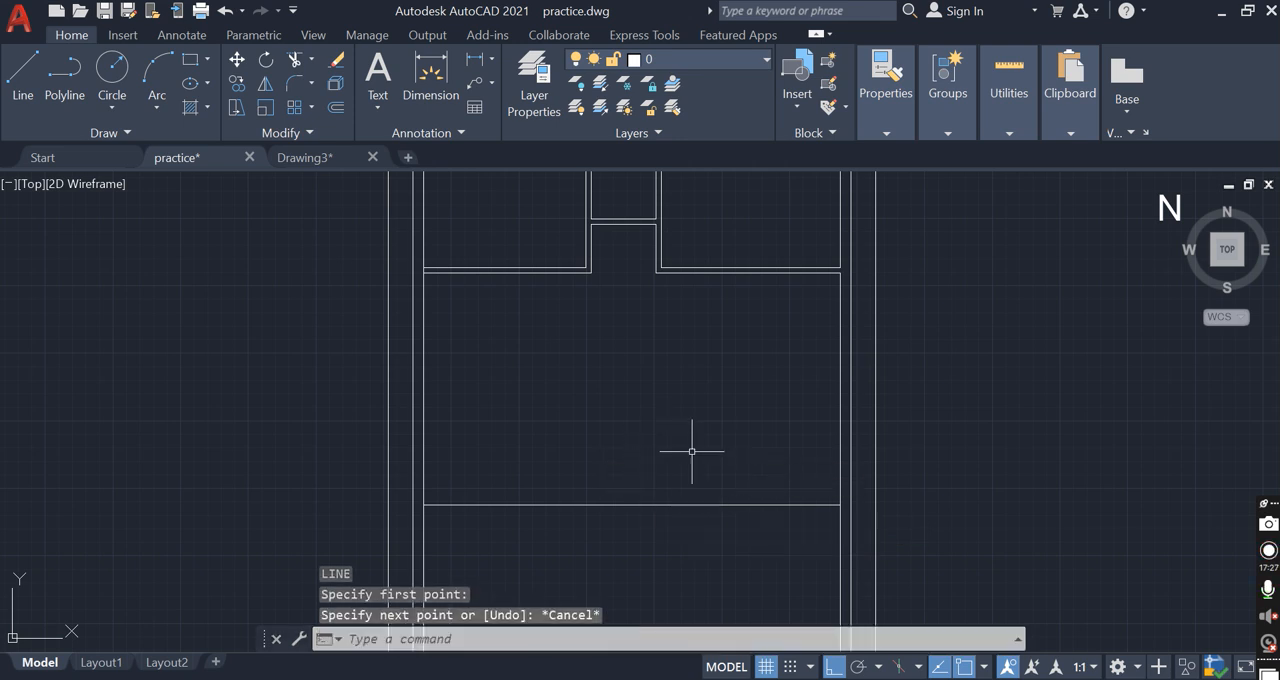
Offset the lower horizontal line spanning the house 9" downward
{"action": "key", "text": "o"}
{"action": "key", "text": "Return"}
{"action": "type", "text": "9"}
{"action": "key", "text": "Return"}
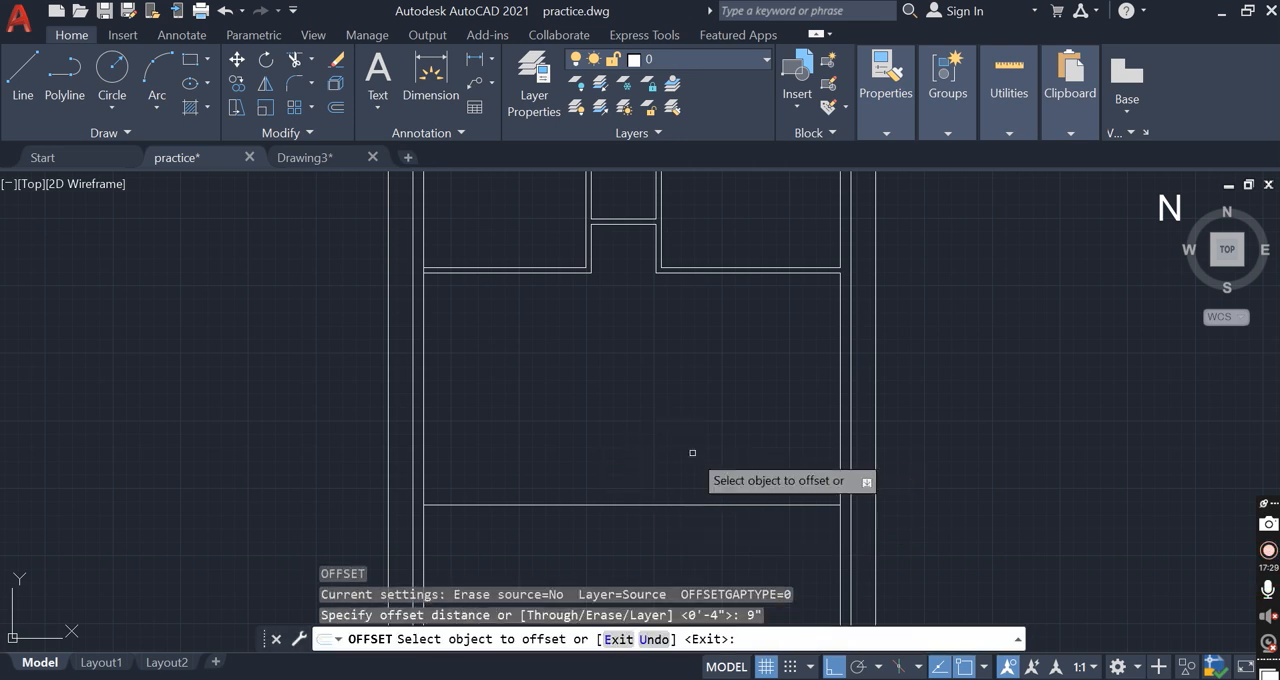
{"action": "left_click", "coordinate": [719, 507]}
{"action": "left_click", "coordinate": [719, 521]}
{"action": "key", "text": "Escape"}
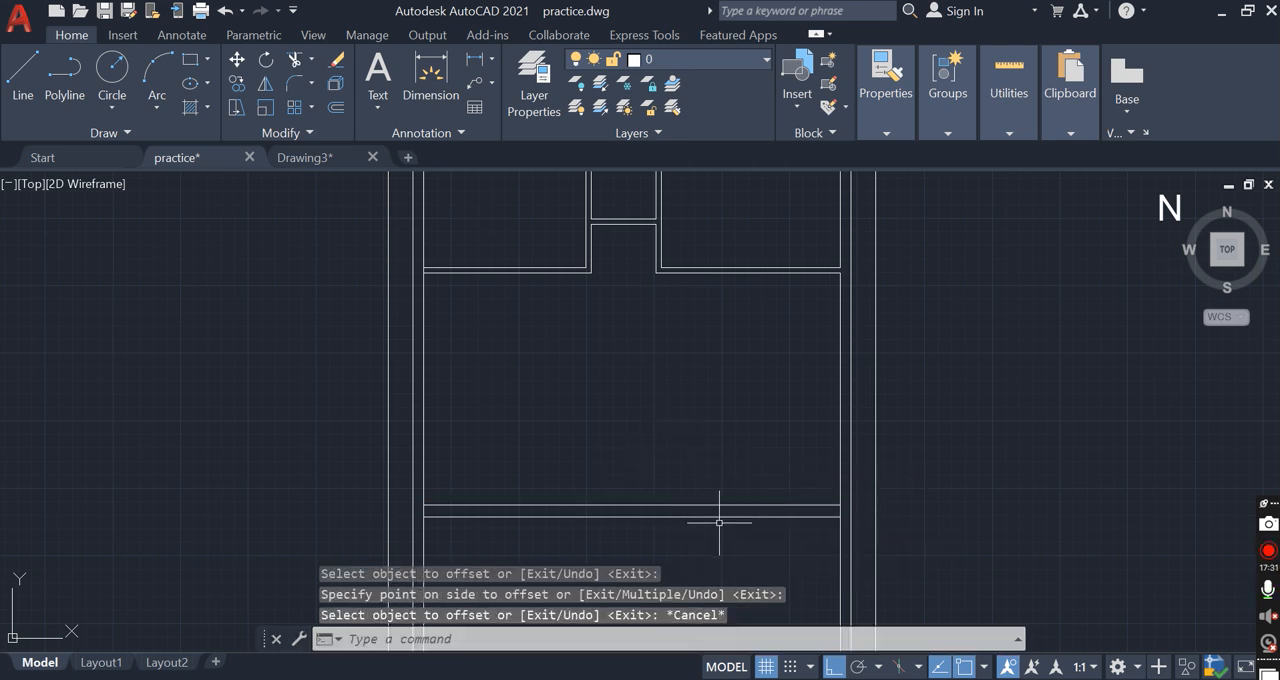
Move the offset horizontal line 1" upward toward the line above it
{"action": "key", "text": "Escape"}
{"action": "left_click", "coordinate": [719, 517]}
{"action": "scroll", "coordinate": [726, 517], "scroll_direction": "up", "scroll_amount": 2}
{"action": "type", "text": "m"}
{"action": "key", "text": "Return"}
{"action": "left_click", "coordinate": [766, 518]}
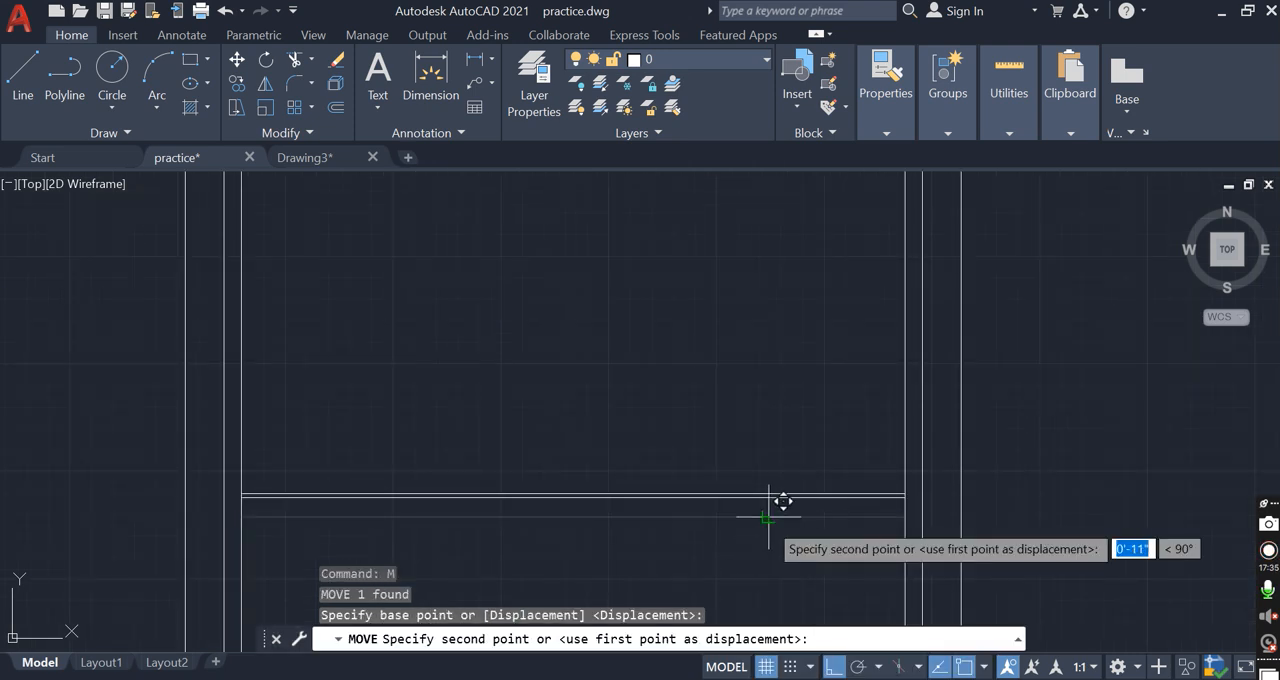
{"action": "type", "text": "1"}
{"action": "key", "text": "Return"}
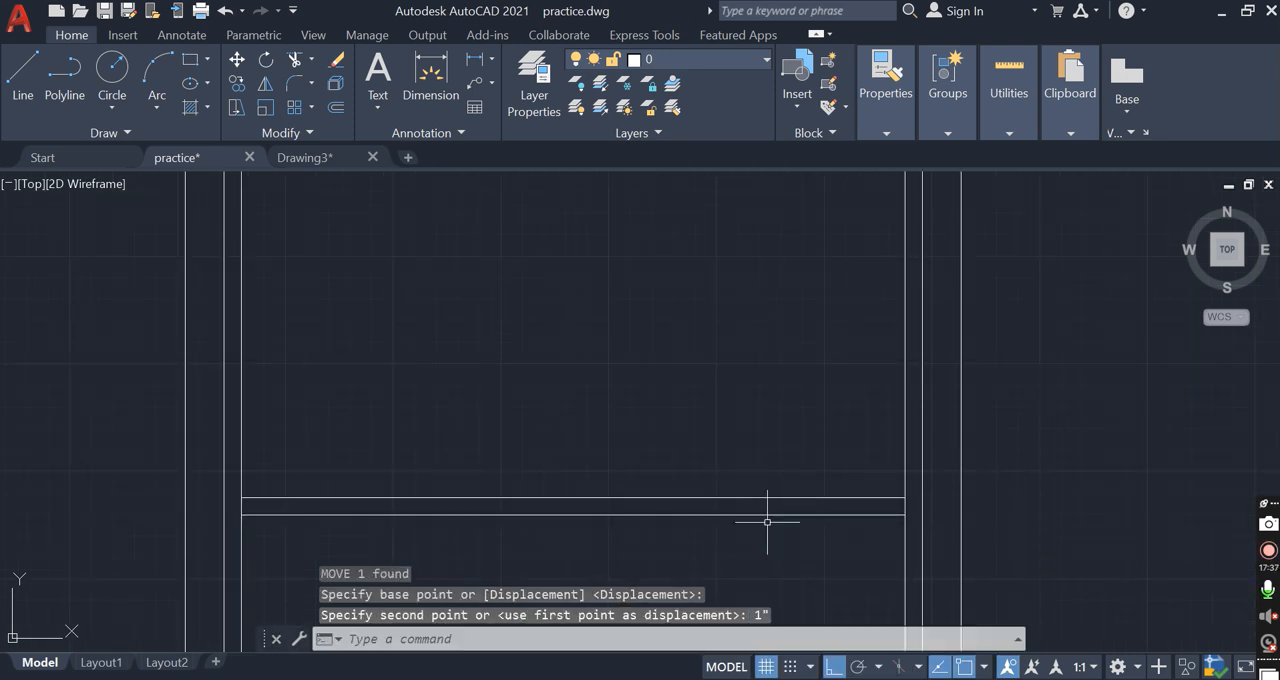
Draw a polyline 4' up from the upper of the two lower horizontal lines, continuing horizontally to the right inner wall face
{"action": "left_click", "coordinate": [478, 62]}
{"action": "key", "text": "Escape"}
{"action": "type", "text": "pl"}
{"action": "key", "text": "Return"}
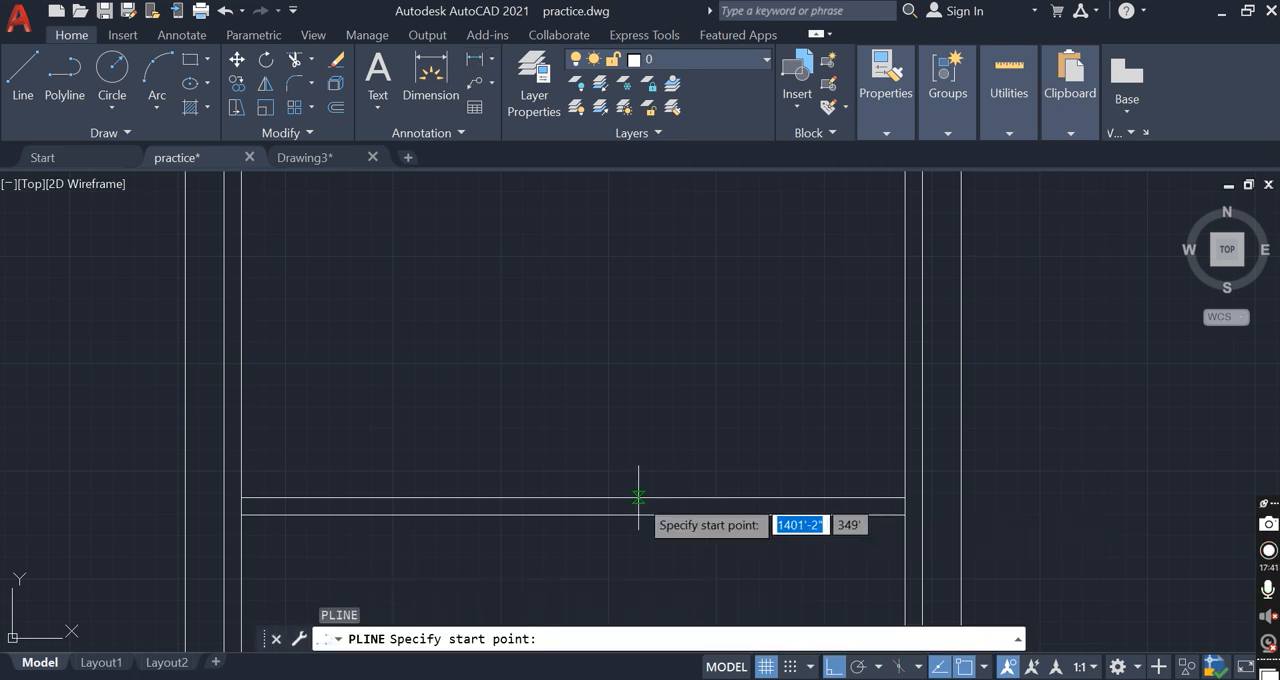
{"action": "left_click", "coordinate": [638, 497]}
{"action": "type", "text": "4'"}
{"action": "key", "text": "Return"}
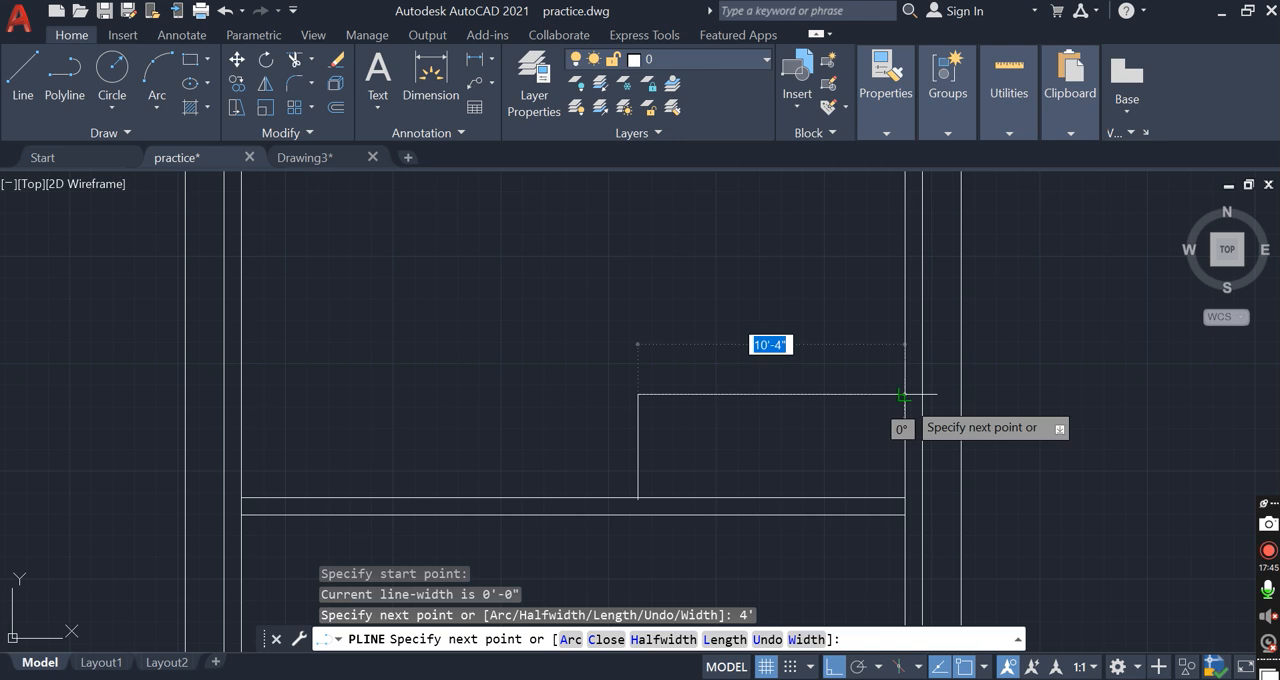
{"action": "left_click", "coordinate": [903, 394]}
{"action": "key", "text": "Escape"}
Offset the new L-shaped polyline 4" outward to form the small room's partition
{"action": "type", "text": "o"}
{"action": "key", "text": "Return"}
{"action": "type", "text": "4"}
{"action": "key", "text": "Return"}
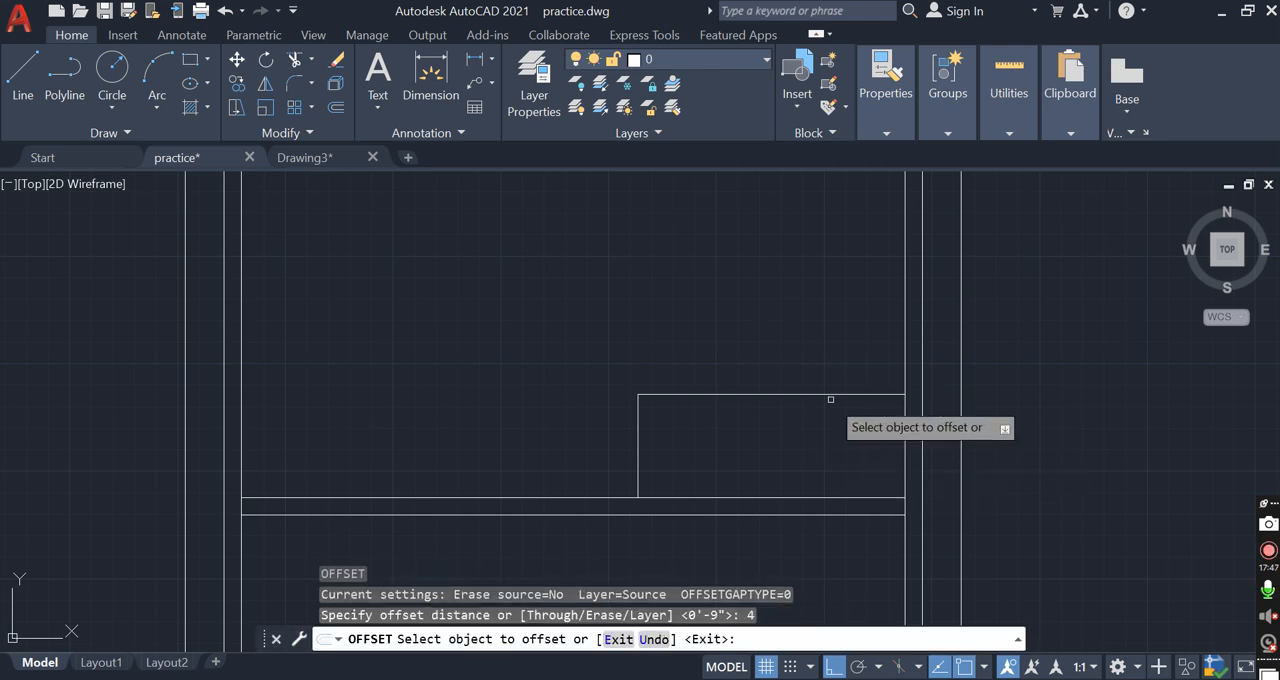
{"action": "left_click", "coordinate": [820, 395]}
{"action": "left_click", "coordinate": [804, 368]}
{"action": "scroll", "coordinate": [804, 368], "scroll_direction": "down", "scroll_amount": 4}
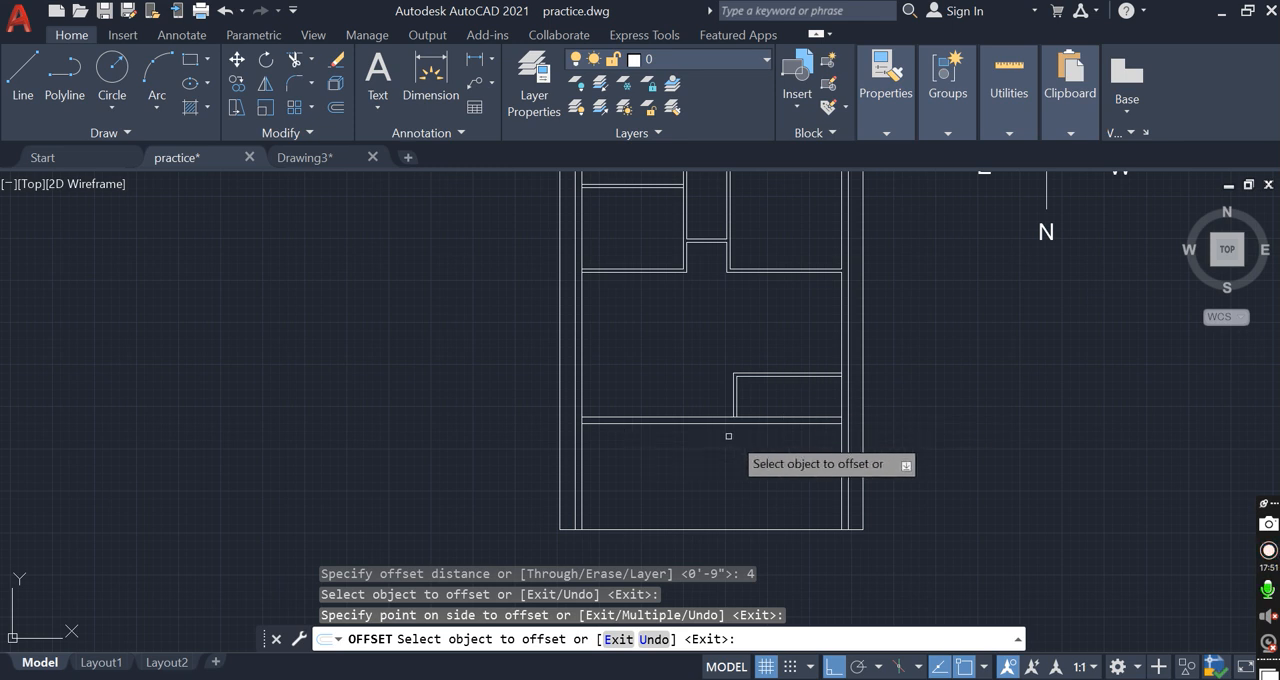
{"action": "middle_click_drag", "start_coordinate": [692, 588], "coordinate": [690, 594]}
{"action": "scroll", "coordinate": [825, 367], "scroll_direction": "up", "scroll_amount": 4}
{"action": "scroll", "coordinate": [816, 370], "scroll_direction": "down", "scroll_amount": 4}
{"action": "key", "text": "Escape"}
Draw a vertical polyline 10' upward from the small room's upper-left corner toward the upper-right room
{"action": "scroll", "coordinate": [792, 360], "scroll_direction": "up", "scroll_amount": 2}
{"action": "type", "text": "pl"}
{"action": "key", "text": "Return"}
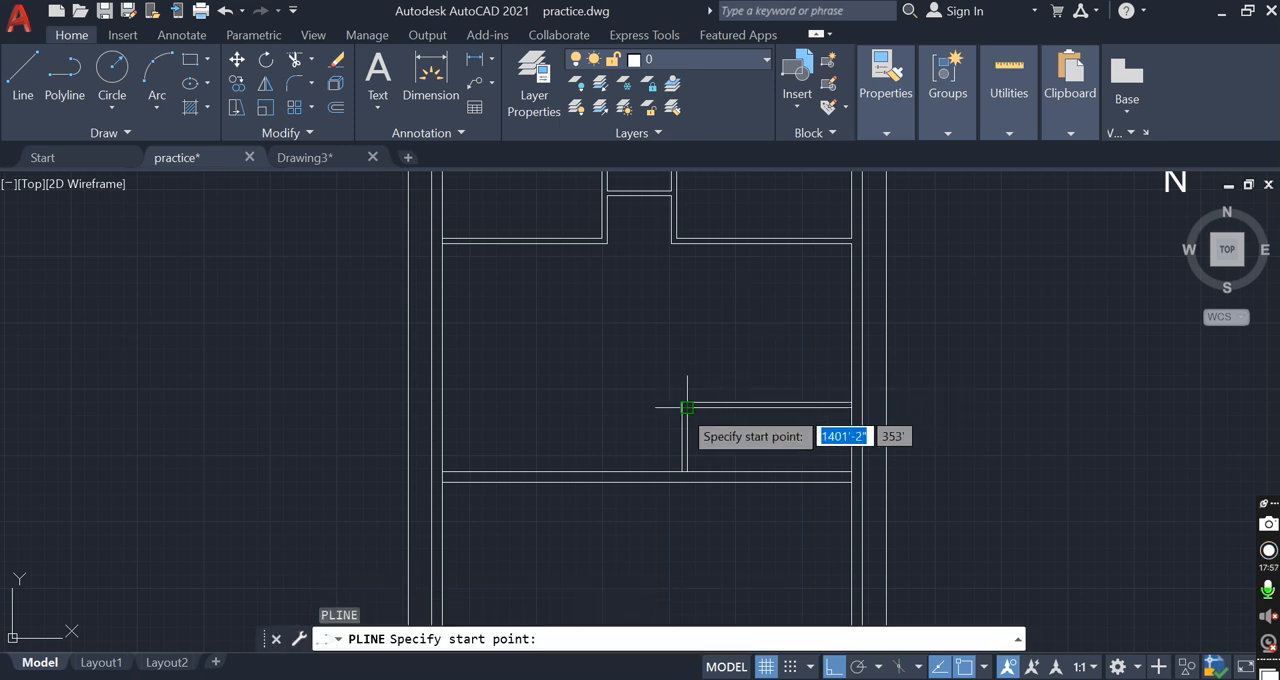
{"action": "left_click", "coordinate": [684, 405]}
{"action": "left_click", "coordinate": [684, 405]}
{"action": "type", "text": "10"}
{"action": "key", "text": "Return"}
{"action": "scroll", "coordinate": [690, 250], "scroll_direction": "up", "scroll_amount": 2}
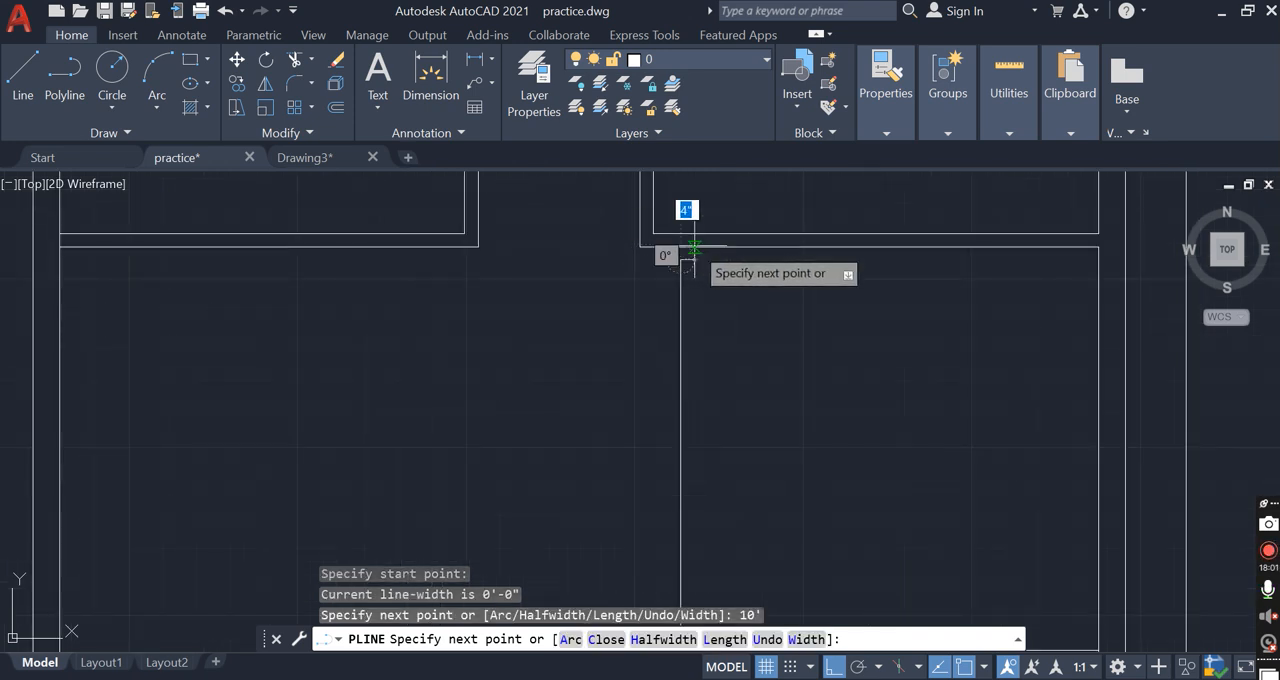
{"action": "scroll", "coordinate": [723, 406], "scroll_direction": "down", "scroll_amount": 4}
{"action": "key", "text": "Escape"}
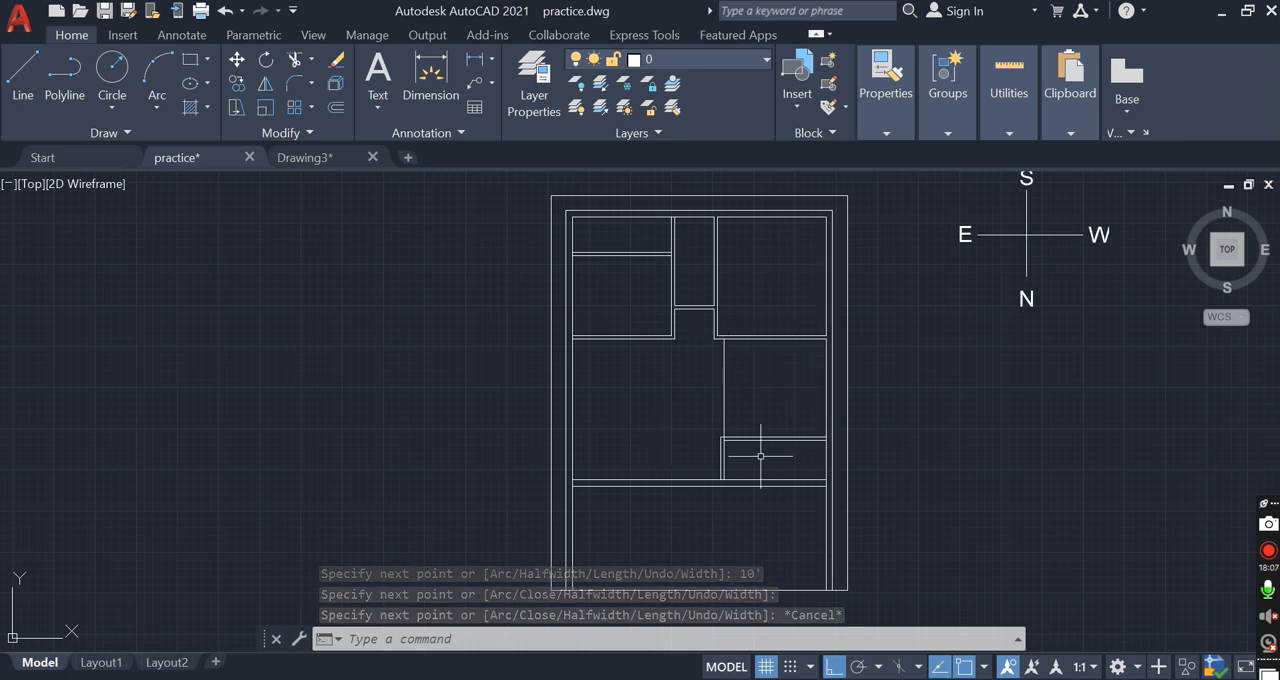
{"action": "left_click", "coordinate": [577, 438]}
{"action": "left_click", "coordinate": [660, 480]}
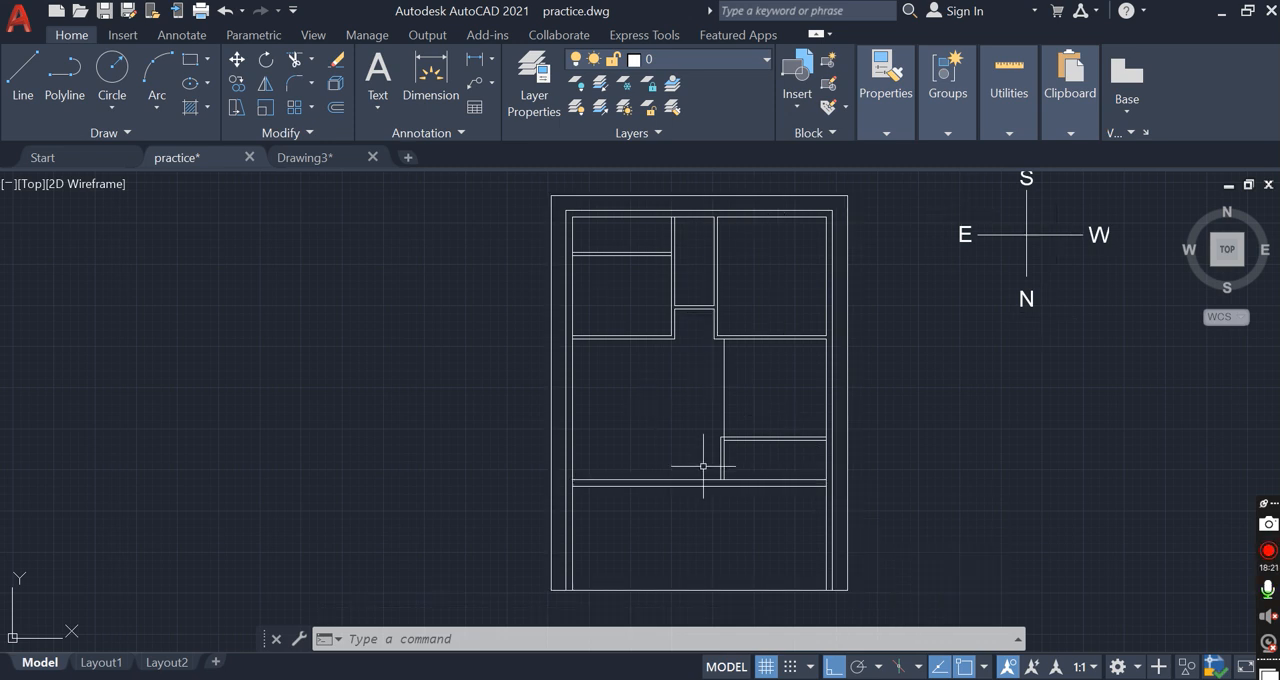
{"action": "scroll", "coordinate": [734, 466], "scroll_direction": "down", "scroll_amount": 4}
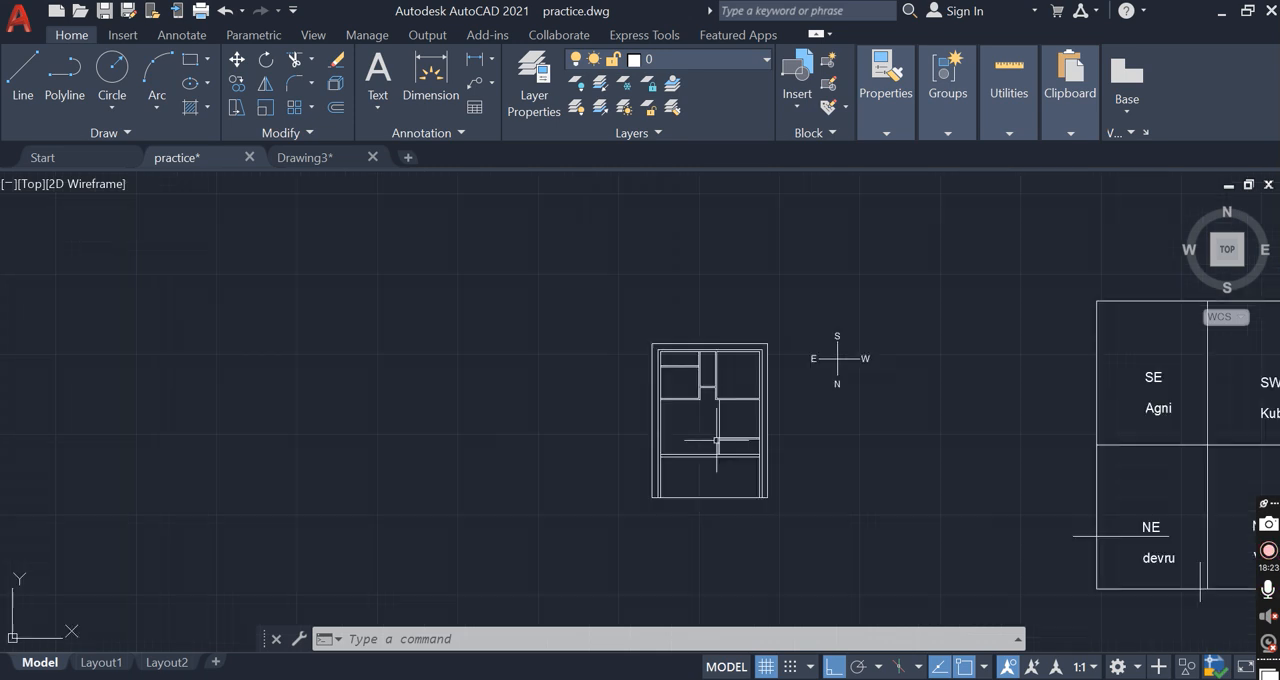
{"action": "scroll", "coordinate": [759, 435], "scroll_direction": "up", "scroll_amount": 2}
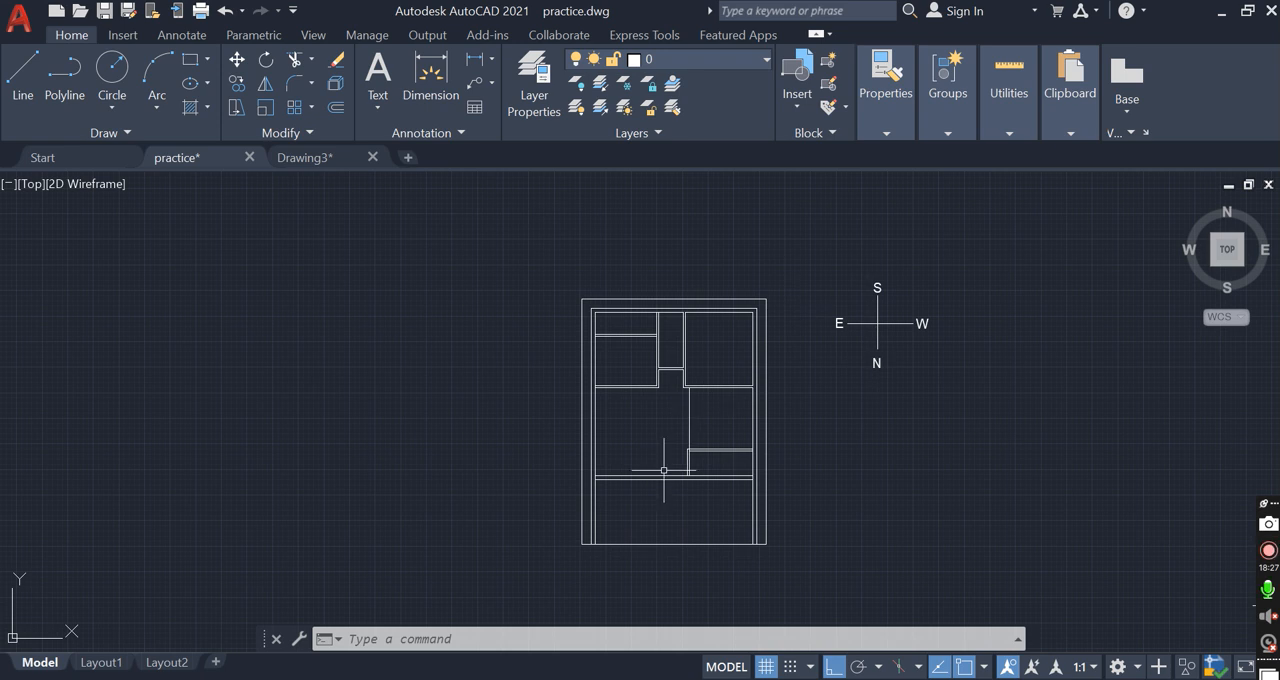
{"action": "left_click", "coordinate": [638, 497]}
{"action": "left_click", "coordinate": [610, 465]}
{"action": "scroll", "coordinate": [572, 570], "scroll_direction": "up", "scroll_amount": 5}
{"action": "key", "text": "Escape"}
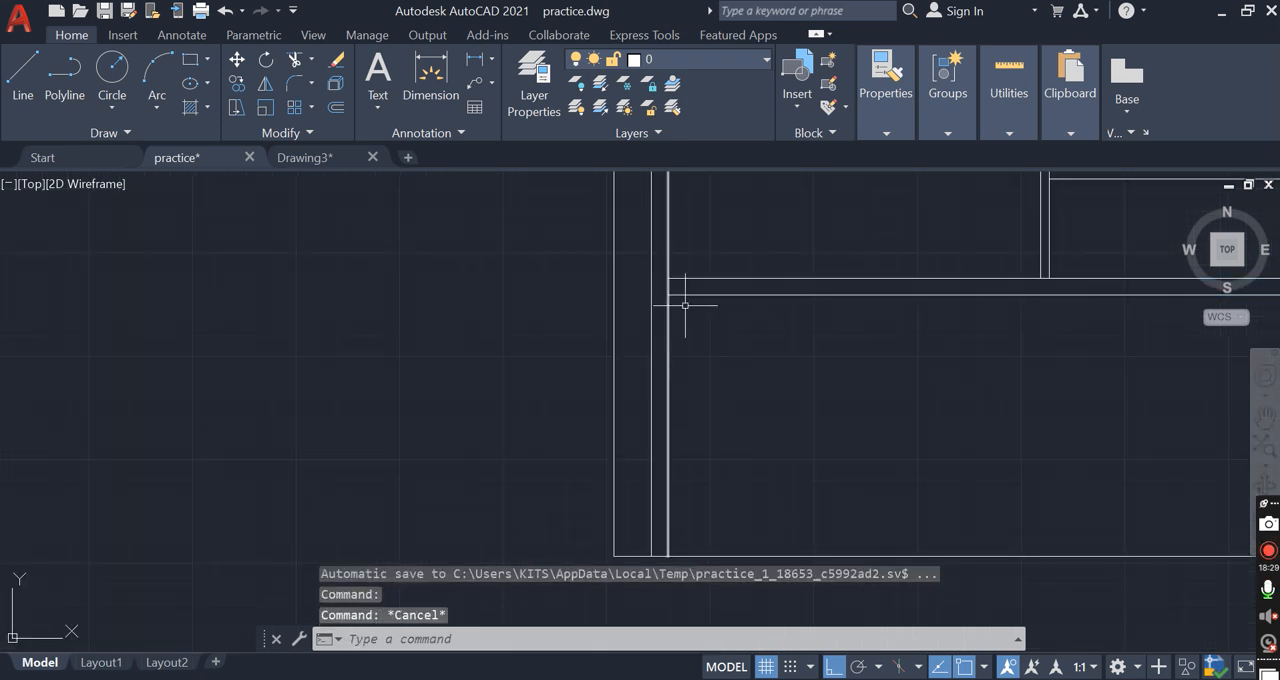
Stretch the left ends of both lower horizontal wall lines about 3'-10" to the right
{"action": "left_click", "coordinate": [693, 307]}
{"action": "left_click", "coordinate": [657, 246]}
{"action": "left_click", "coordinate": [691, 377], "text": "shift"}
{"action": "left_click", "coordinate": [628, 358], "text": "shift"}
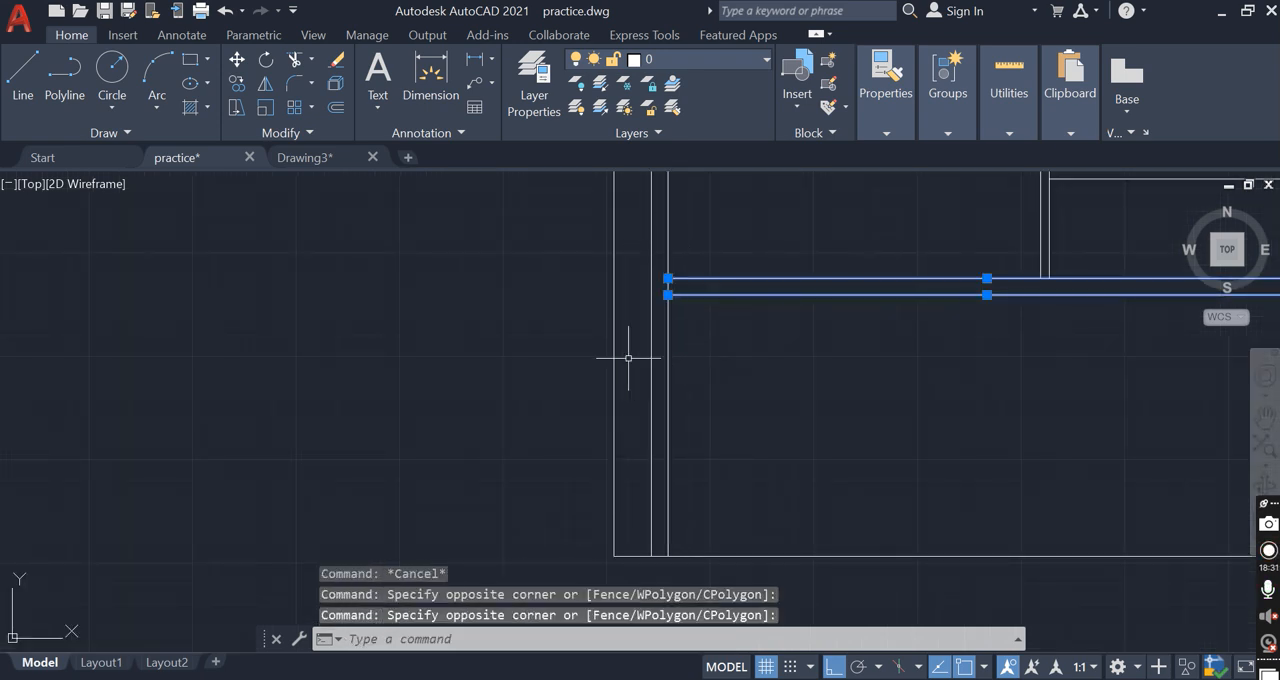
{"action": "type", "text": "s"}
{"action": "key", "text": "Return"}
{"action": "left_click", "coordinate": [698, 347]}
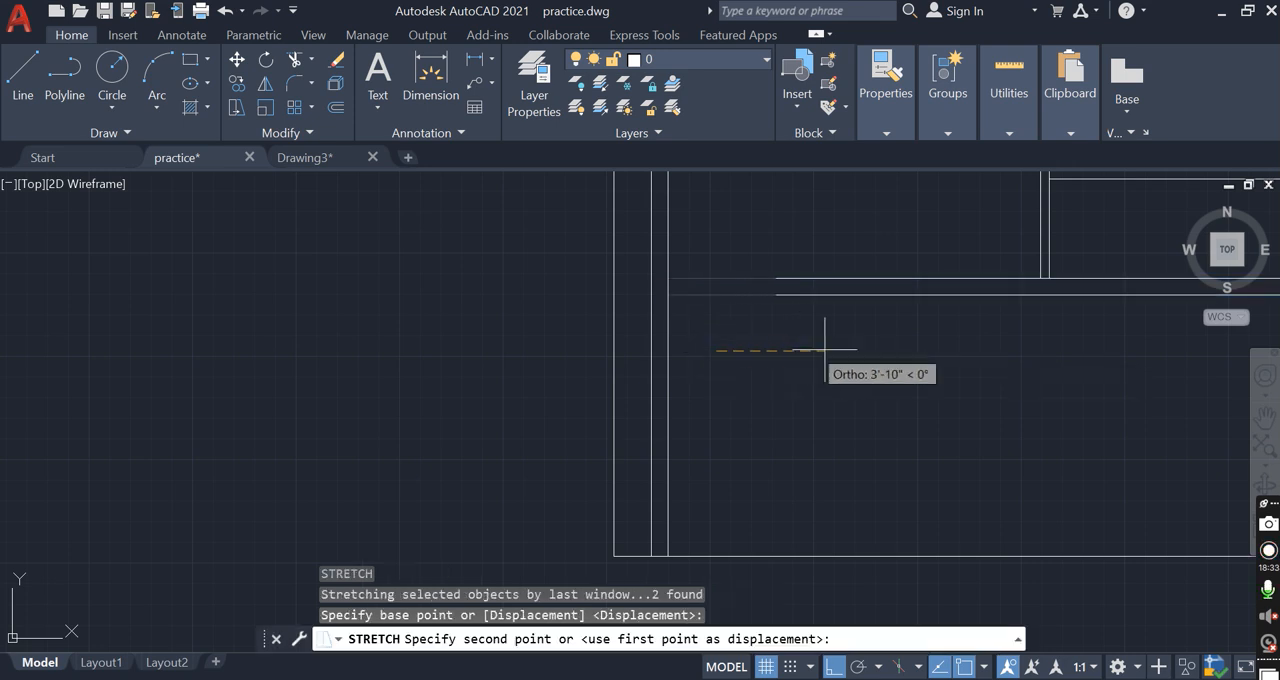
{"action": "left_click", "coordinate": [826, 350]}
{"action": "scroll", "coordinate": [764, 339], "scroll_direction": "down", "scroll_amount": 5}
{"action": "scroll", "coordinate": [755, 385], "scroll_direction": "down", "scroll_amount": 4}
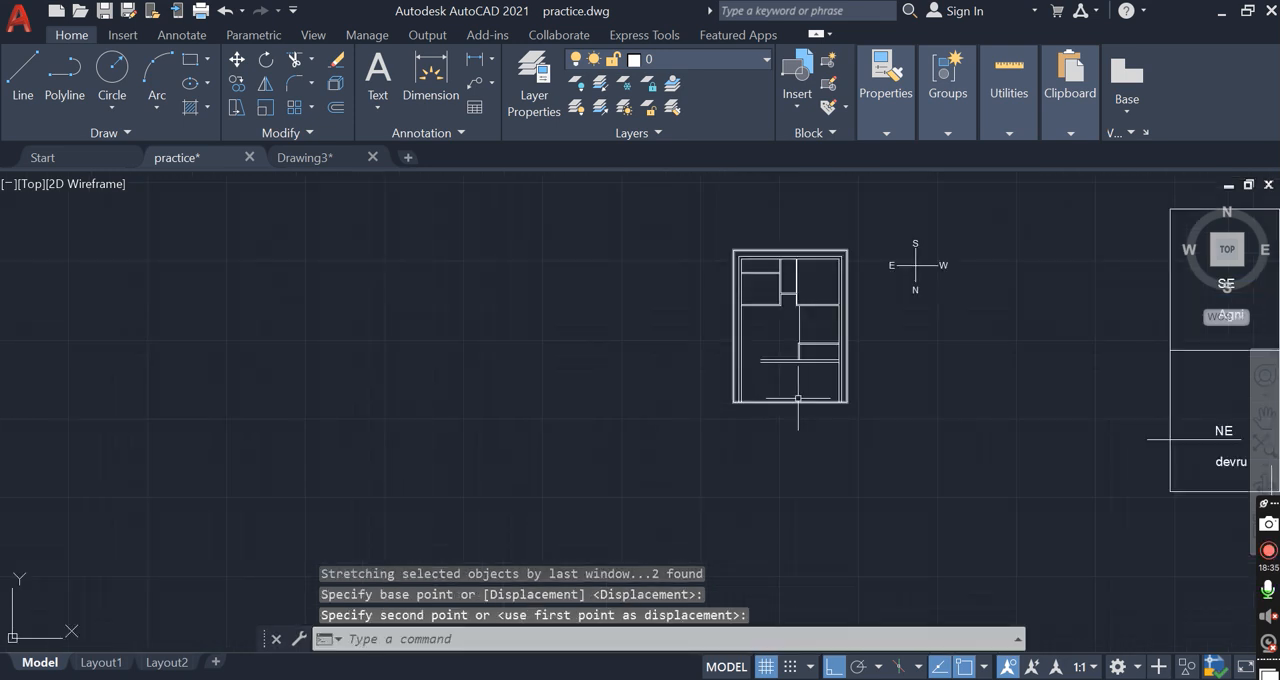
Copy the entire house plan horizontally into the empty area left of the original
{"action": "scroll", "coordinate": [837, 327], "scroll_direction": "up", "scroll_amount": 2}
{"action": "left_click", "coordinate": [634, 193]}
{"action": "left_click", "coordinate": [888, 462]}
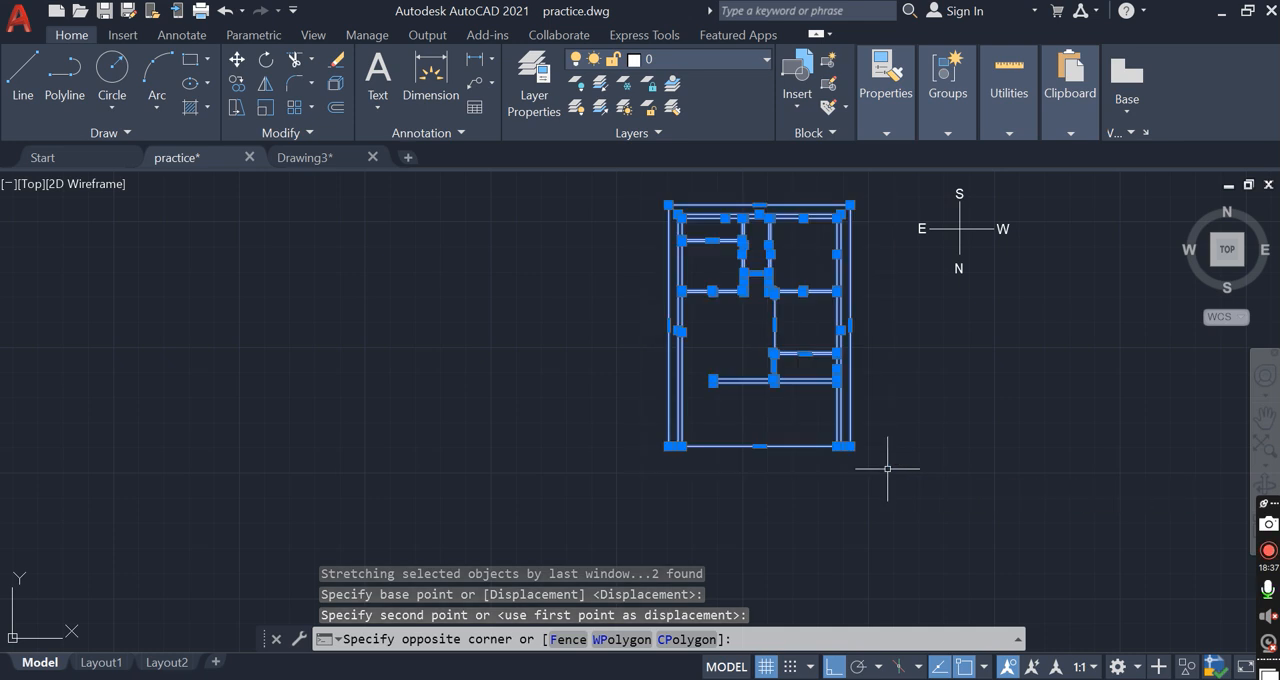
{"action": "type", "text": "co"}
{"action": "key", "text": "Return"}
{"action": "left_click", "coordinate": [752, 474]}
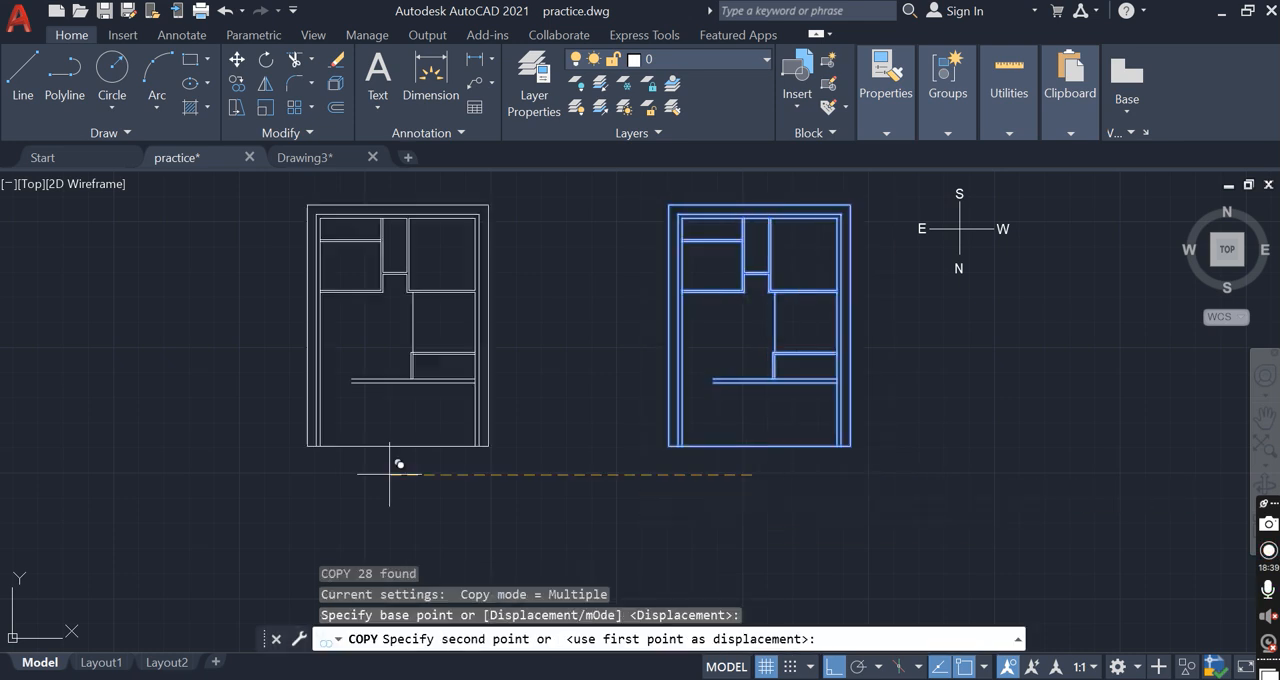
{"action": "left_click", "coordinate": [381, 470]}
{"action": "key", "text": "Escape"}
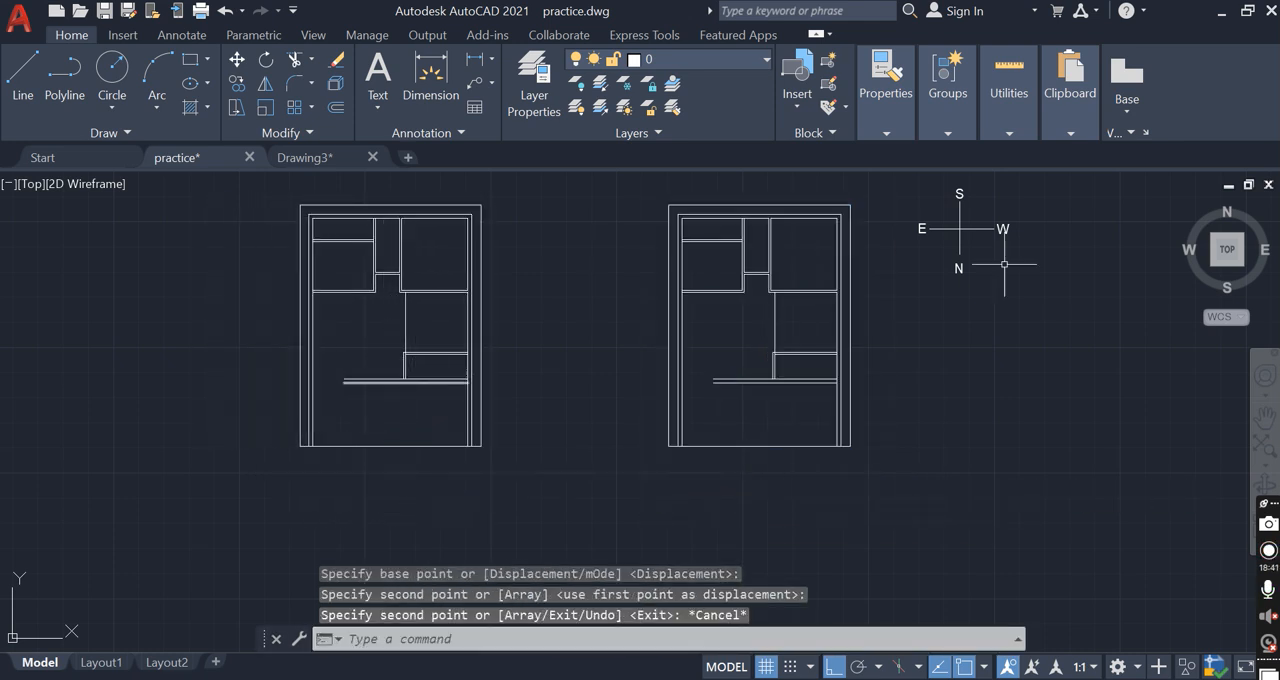
Copy the compass beside the original plan to the left side of the copied plan
{"action": "left_click", "coordinate": [1018, 282]}
{"action": "left_click", "coordinate": [892, 183]}
{"action": "type", "text": "c"}
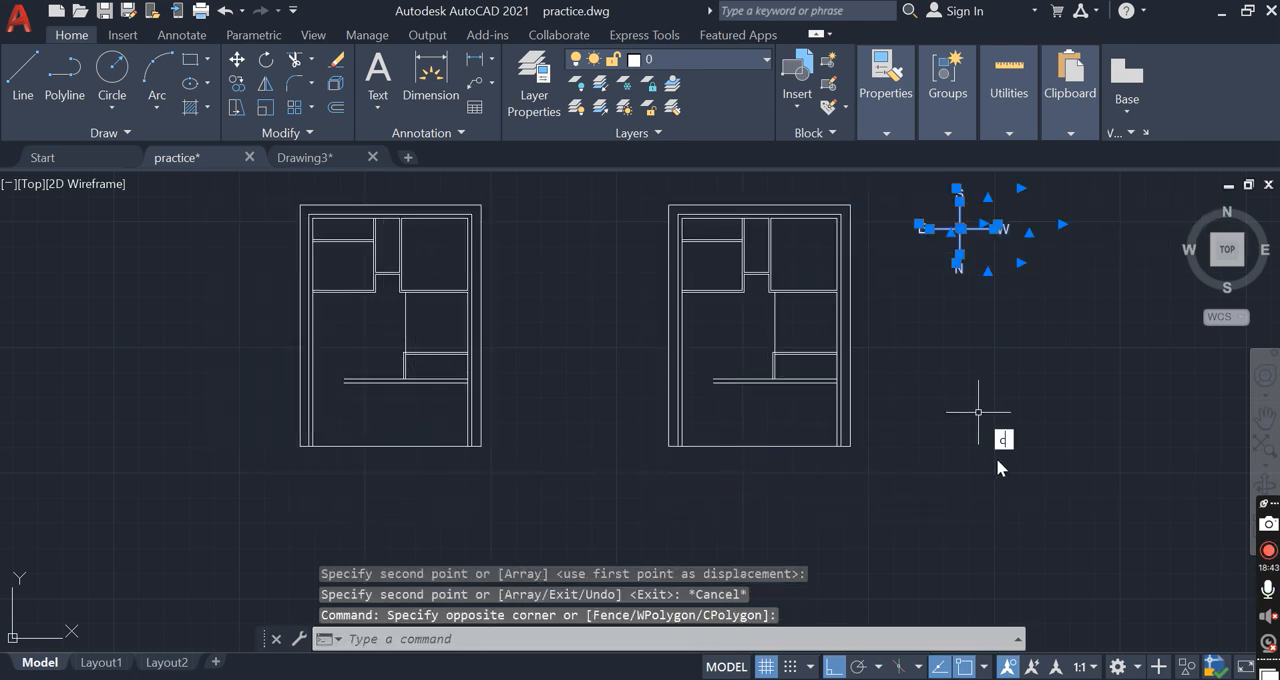
{"action": "type", "text": "o"}
{"action": "key", "text": "Return"}
{"action": "left_click", "coordinate": [980, 408]}
{"action": "left_click", "coordinate": [212, 370]}
{"action": "key", "text": "Escape"}
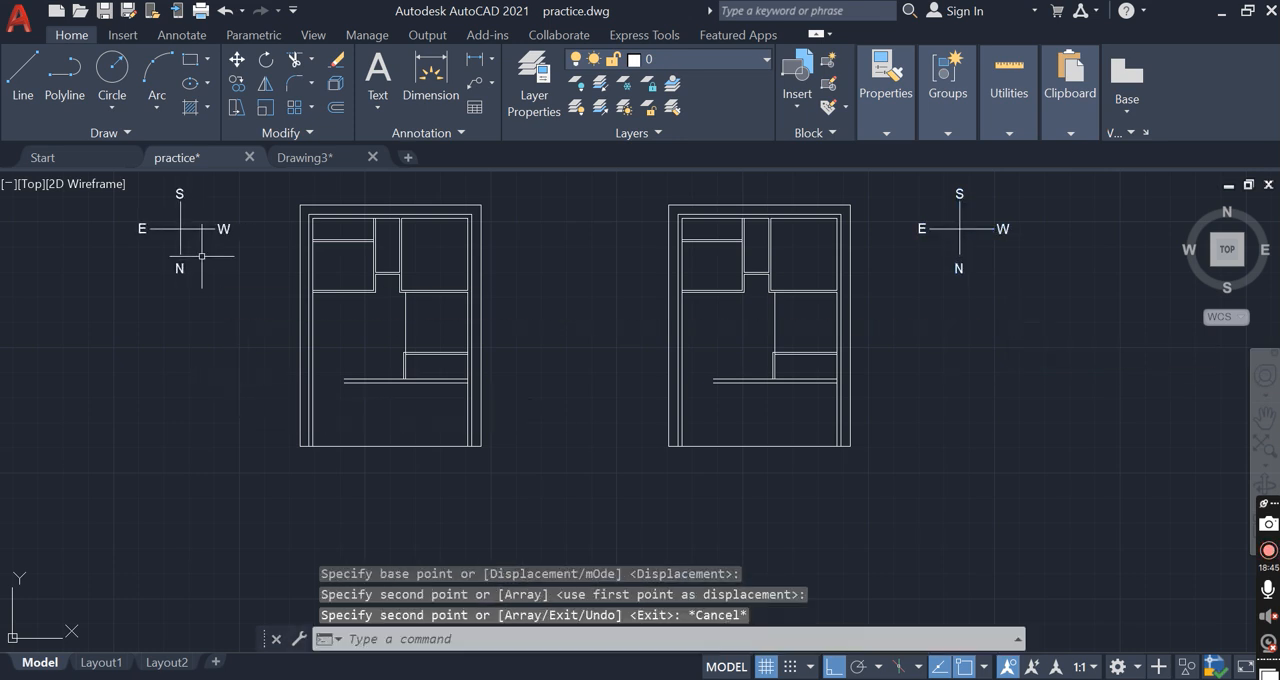
Try to rotate the copied compass 180° about its centre, and undo the rotation
{"action": "scroll", "coordinate": [202, 256], "scroll_direction": "down", "scroll_amount": 2}
{"action": "scroll", "coordinate": [88, 236], "scroll_direction": "up", "scroll_amount": 2}
{"action": "left_click", "coordinate": [124, 198]}
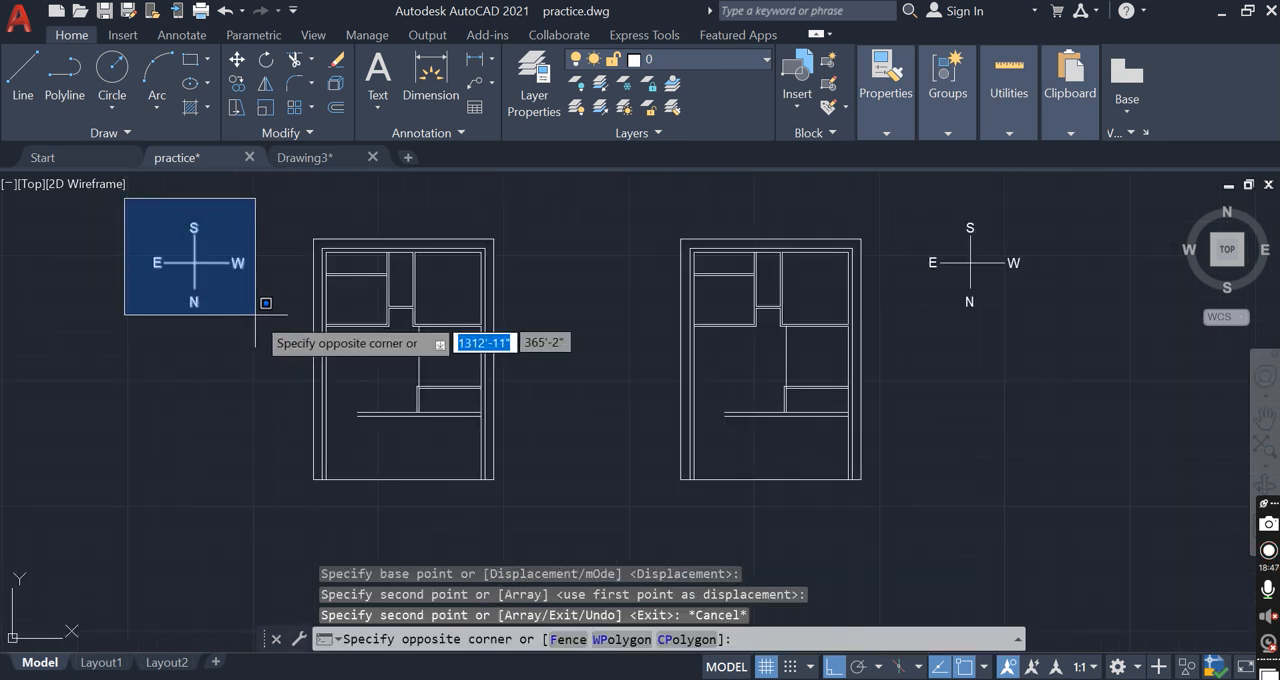
{"action": "left_click", "coordinate": [257, 335]}
{"action": "type", "text": "ro"}
{"action": "key", "text": "Return"}
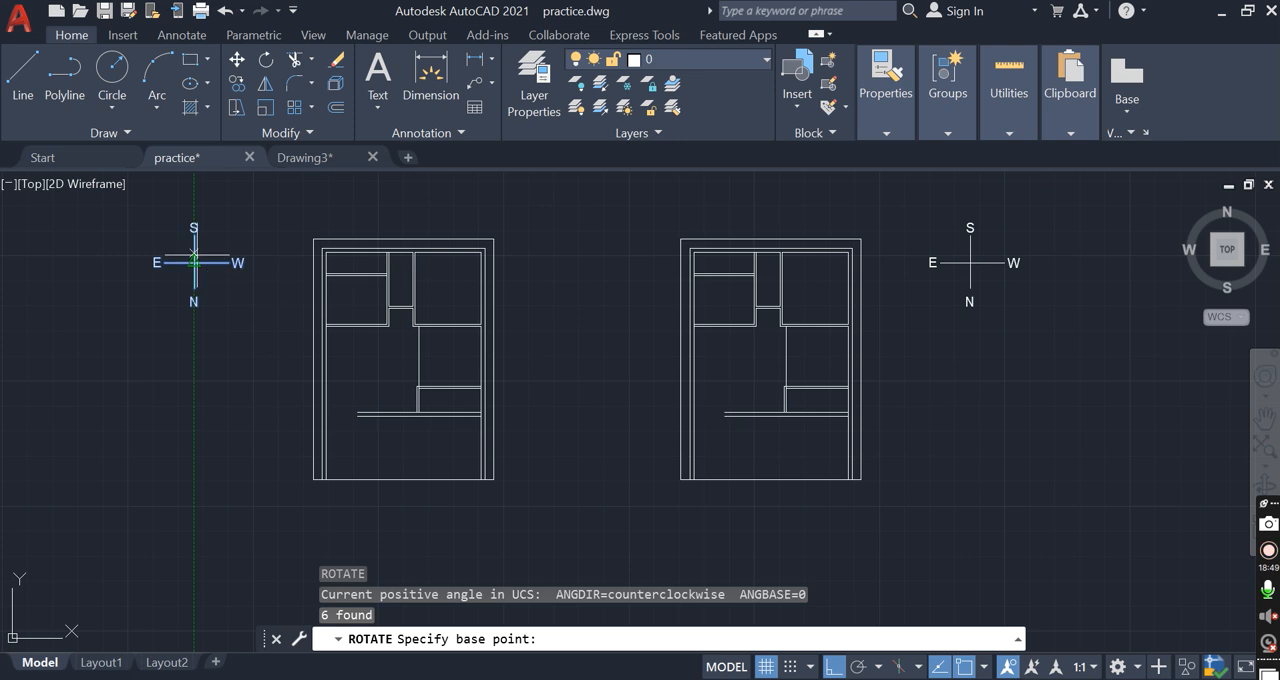
{"action": "left_click", "coordinate": [194, 262]}
{"action": "left_click", "coordinate": [117, 311]}
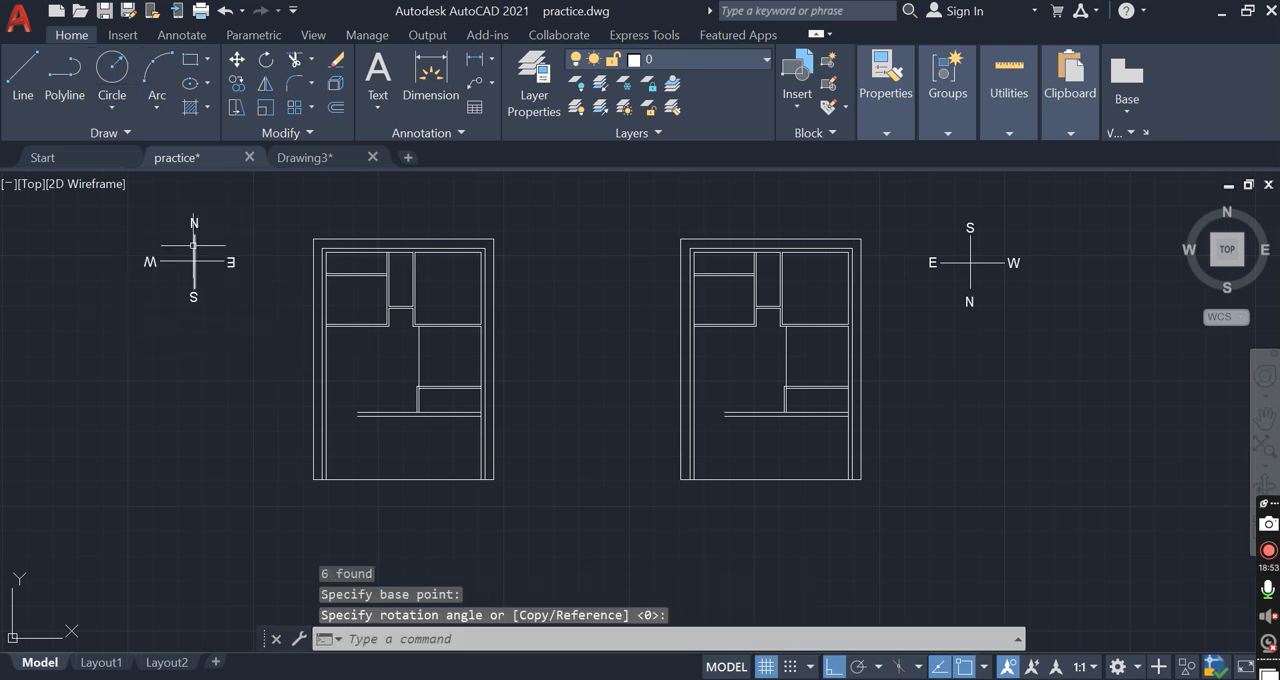
{"action": "key", "text": "ctrl+z"}
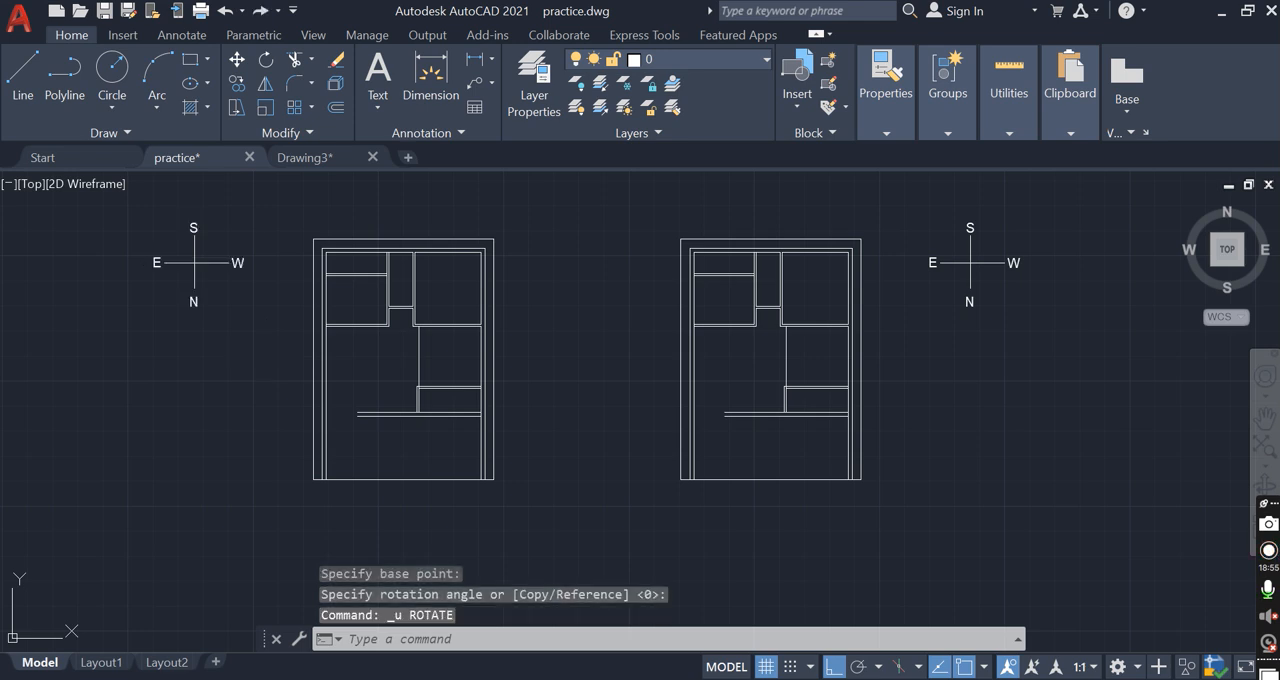
Mirror the copied compass across a horizontal line near its centre, erasing the source objects, to swap north and south
{"action": "left_click", "coordinate": [154, 231]}
{"action": "left_click", "coordinate": [292, 334]}
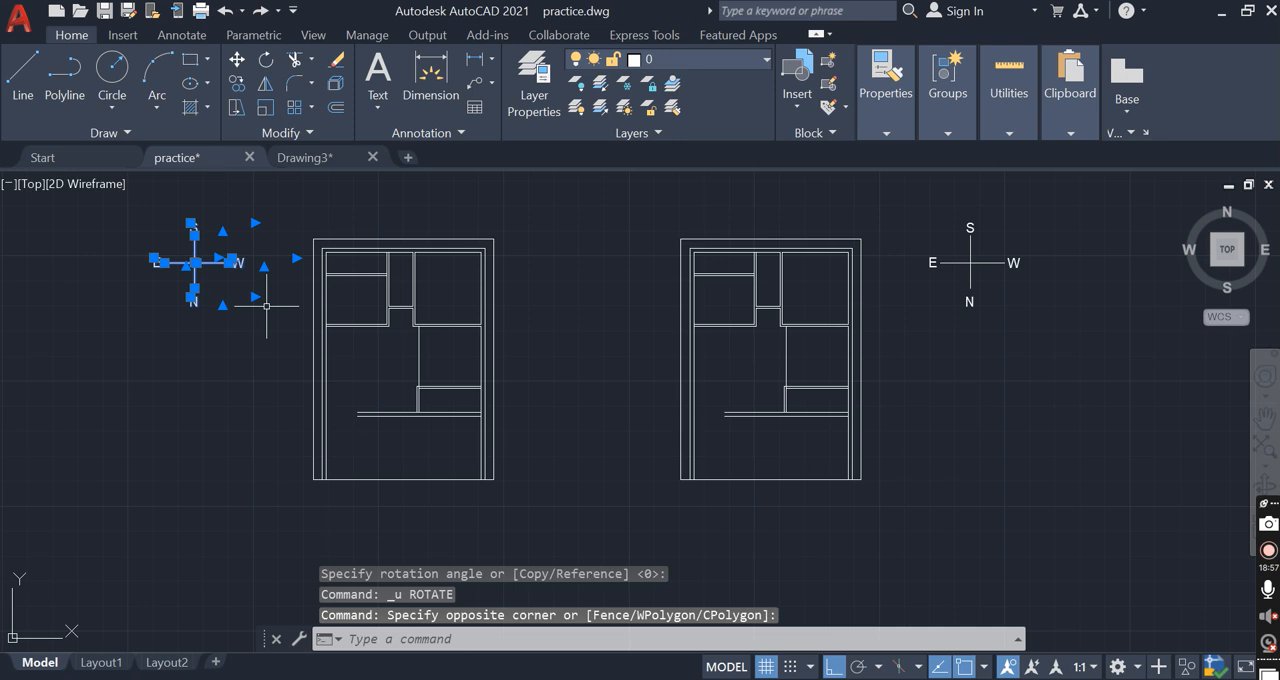
{"action": "key", "text": "Return"}
{"action": "left_click", "coordinate": [190, 272]}
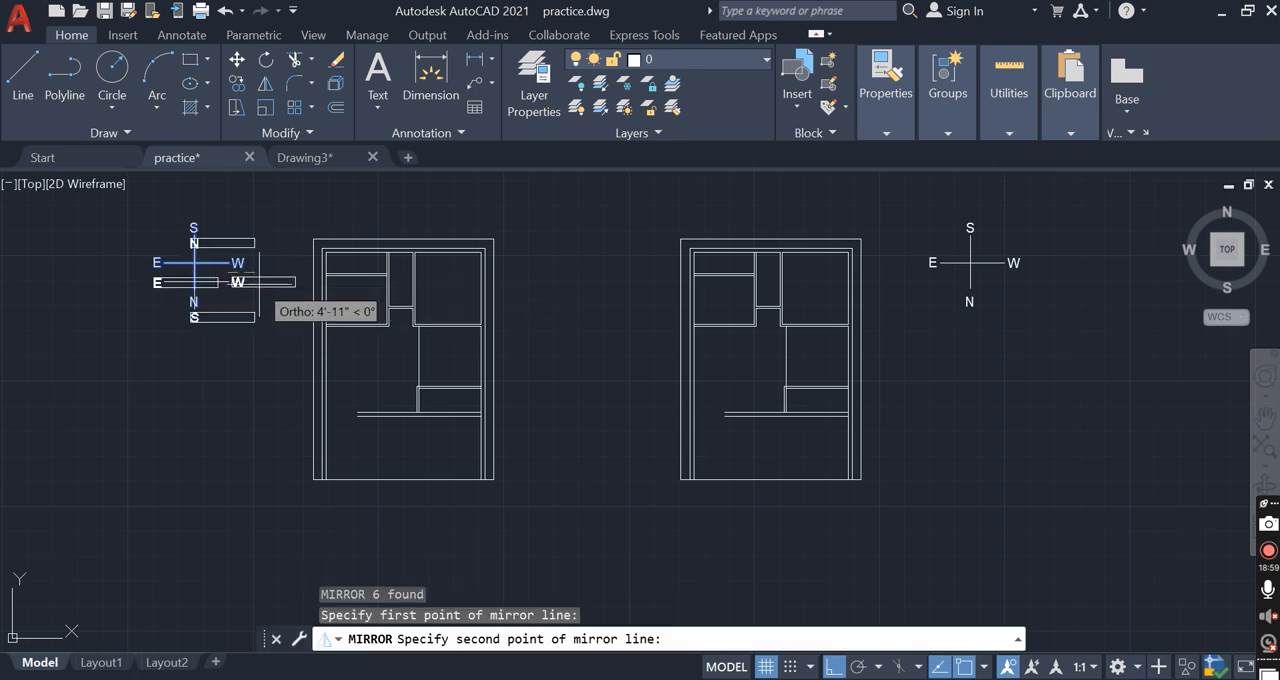
{"action": "left_click", "coordinate": [258, 290]}
{"action": "type", "text": "y"}
{"action": "key", "text": "Return"}
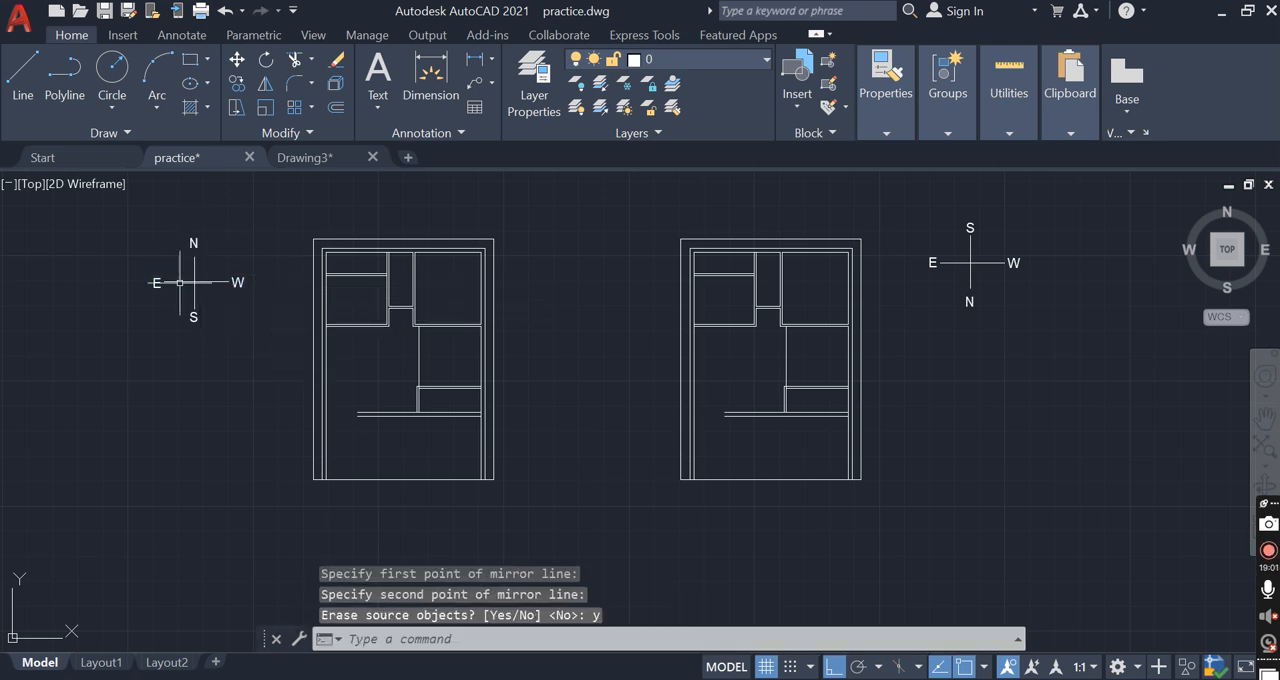
Mirror the copied compass across a vertical line, erasing the source objects, to swap east and west
{"action": "left_click", "coordinate": [150, 231]}
{"action": "left_click", "coordinate": [266, 356]}
{"action": "type", "text": "m"}
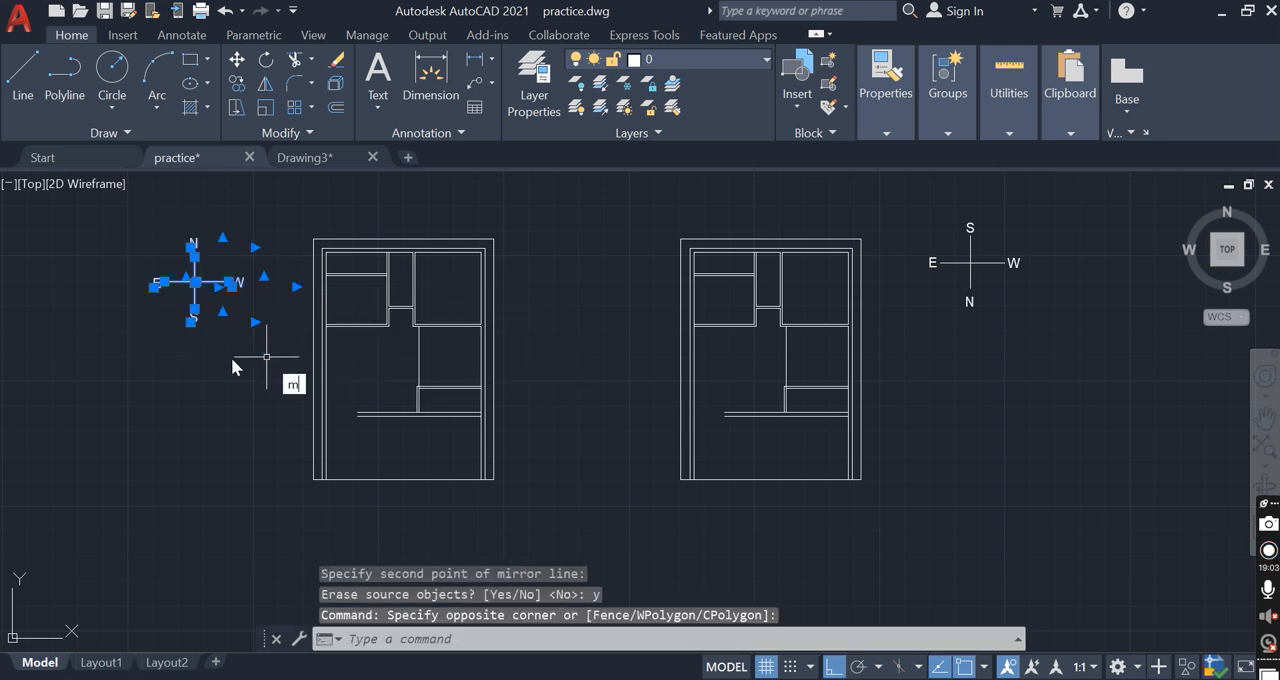
{"action": "type", "text": "i"}
{"action": "key", "text": "Return"}
{"action": "left_click", "coordinate": [190, 337]}
{"action": "left_click", "coordinate": [194, 366]}
{"action": "type", "text": "y"}
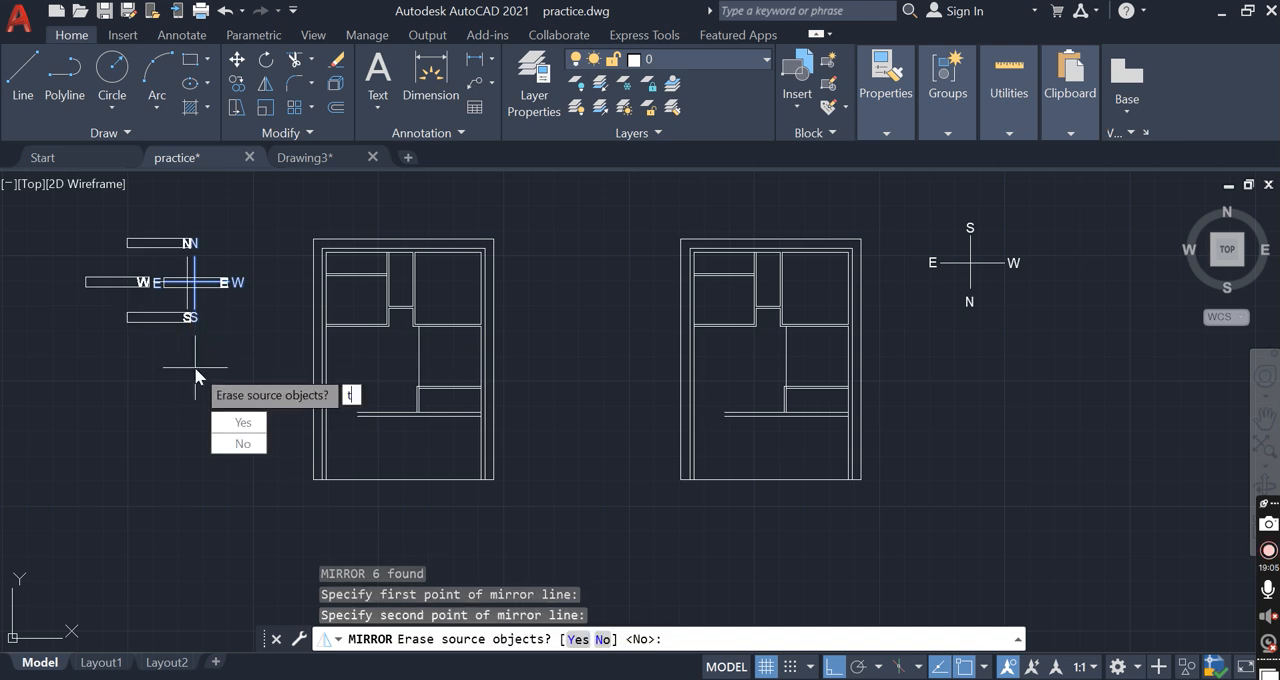
{"action": "key", "text": "Return"}
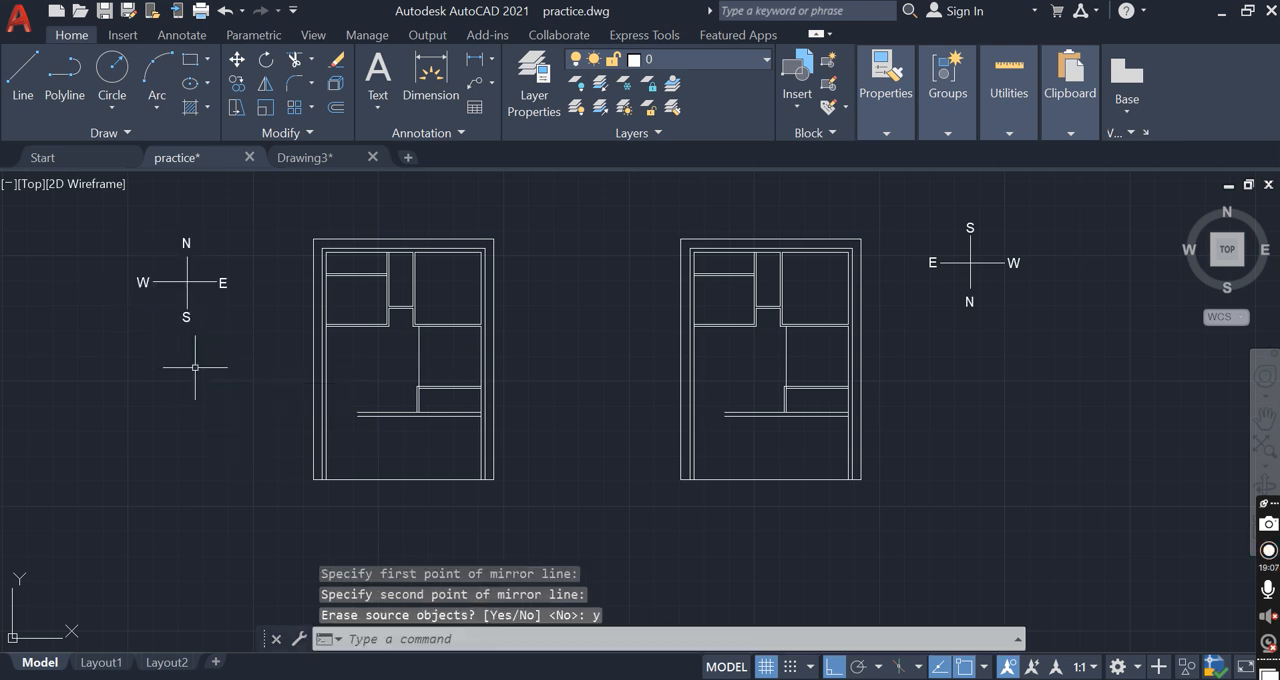
Erase all room partitions above the lower horizontal wall in the copied plan
{"action": "left_click", "coordinate": [456, 397]}
{"action": "left_click", "coordinate": [335, 260]}
{"action": "key", "text": "Delete"}
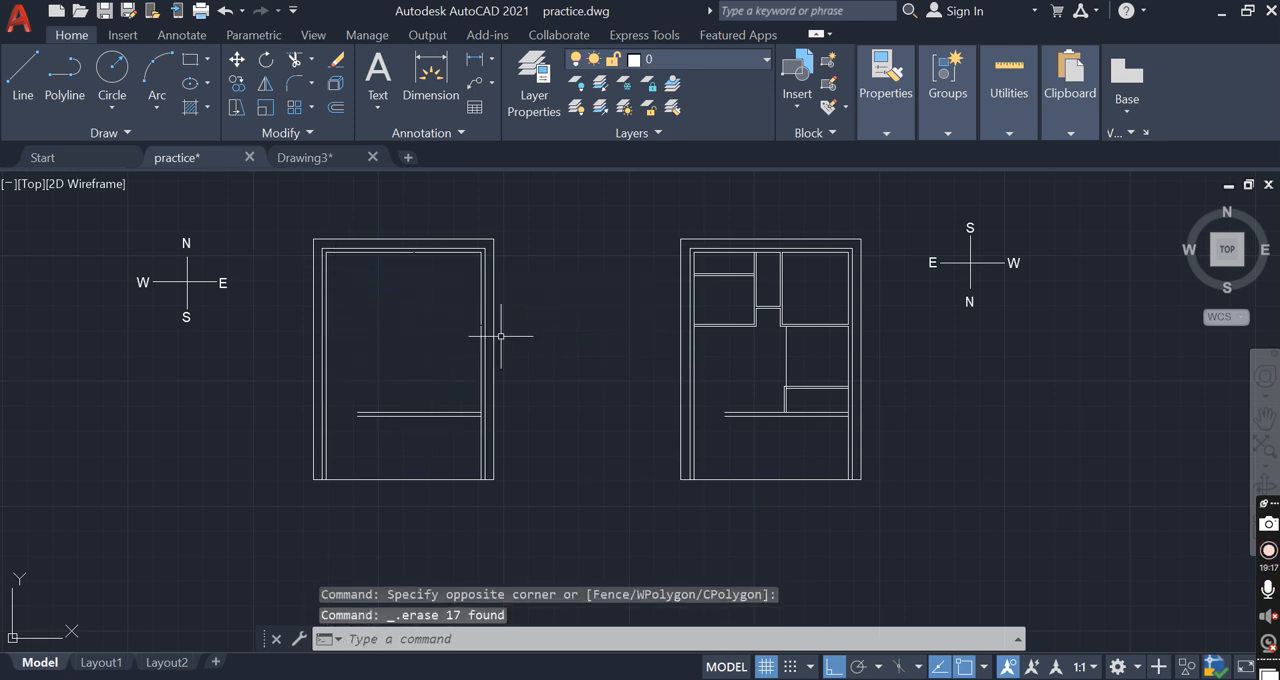
Move the double-line horizontal wall in the cleared plan west until its west end meets the inner face of the west wall
{"action": "scroll", "coordinate": [490, 381], "scroll_direction": "up", "scroll_amount": 2}
{"action": "middle_click_drag", "start_coordinate": [508, 442], "coordinate": [580, 450]}
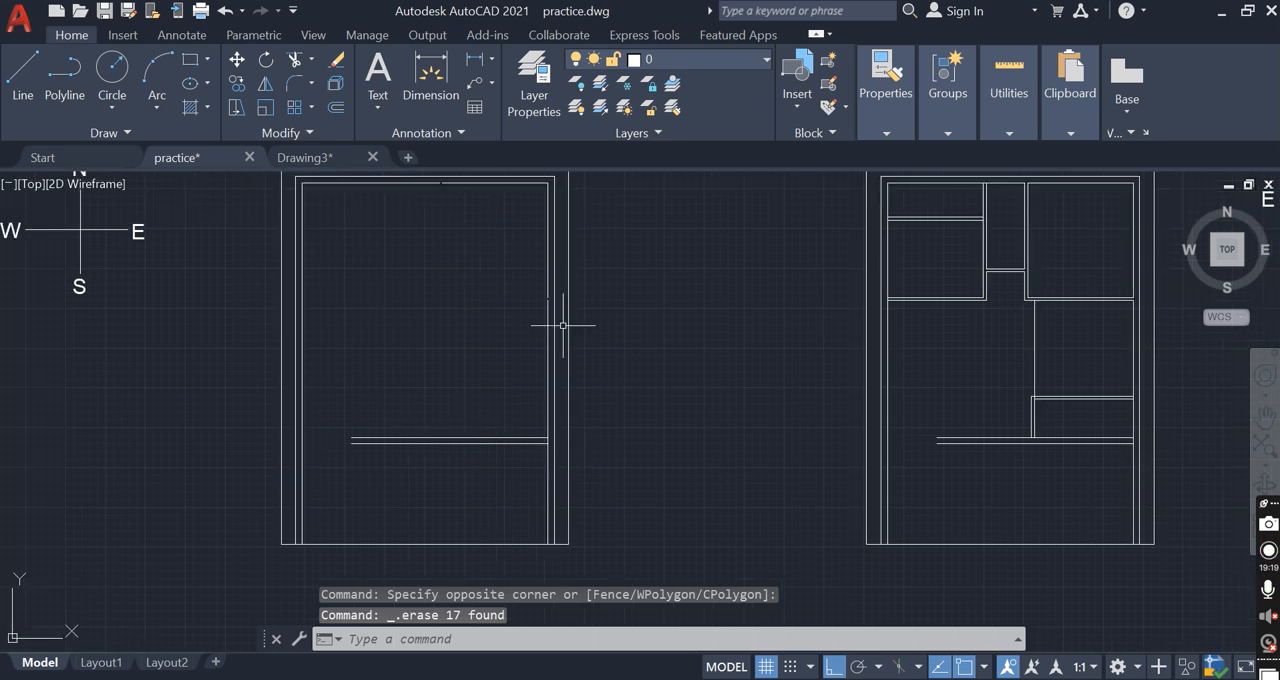
{"action": "left_click", "coordinate": [536, 473]}
{"action": "left_click", "coordinate": [523, 391]}
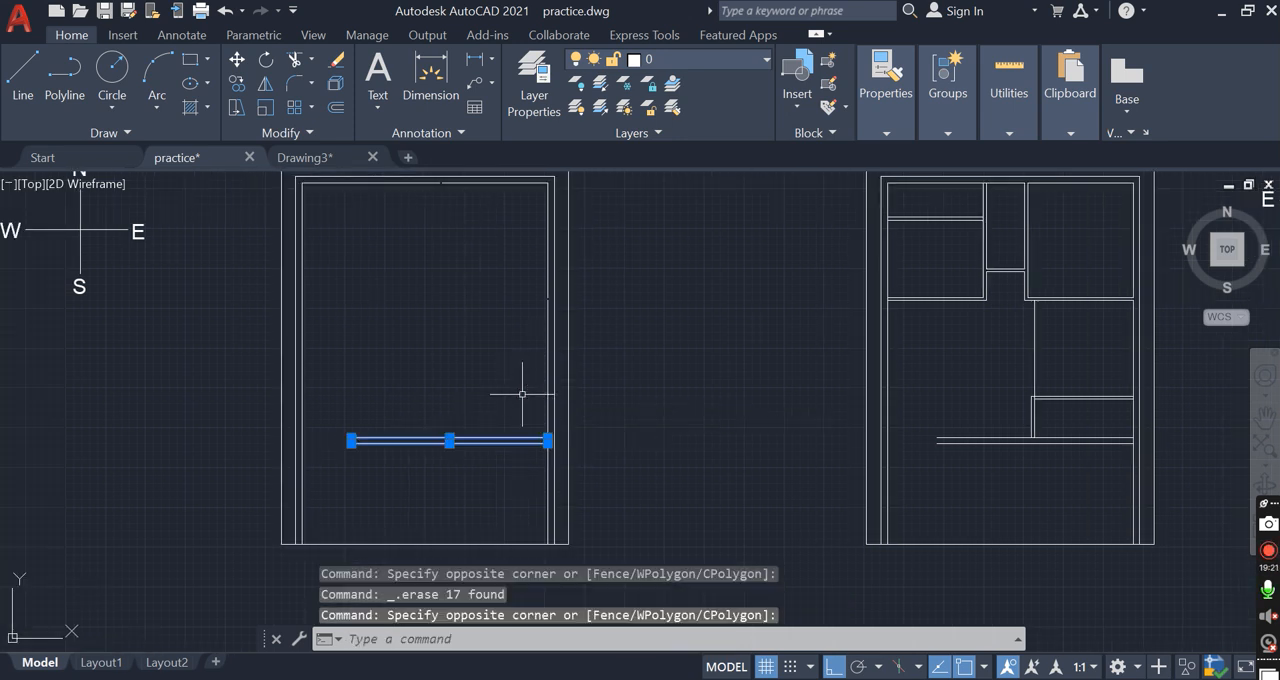
{"action": "scroll", "coordinate": [530, 447], "scroll_direction": "up", "scroll_amount": 2}
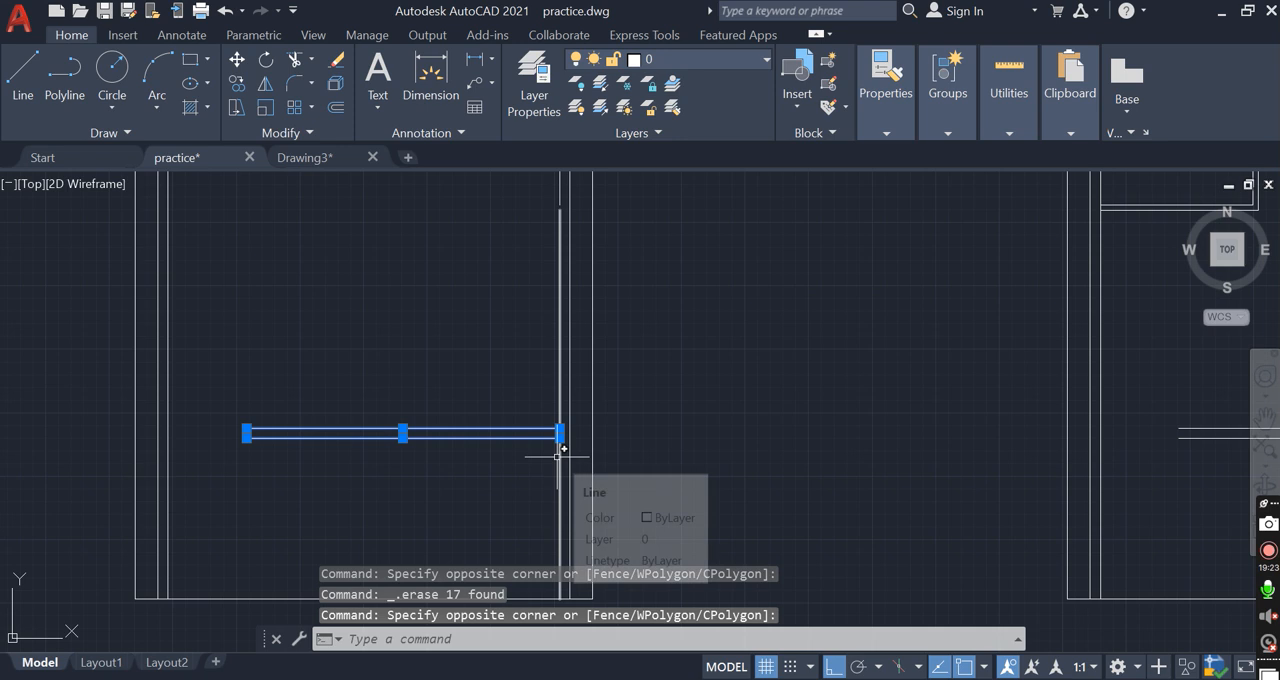
{"action": "type", "text": "m"}
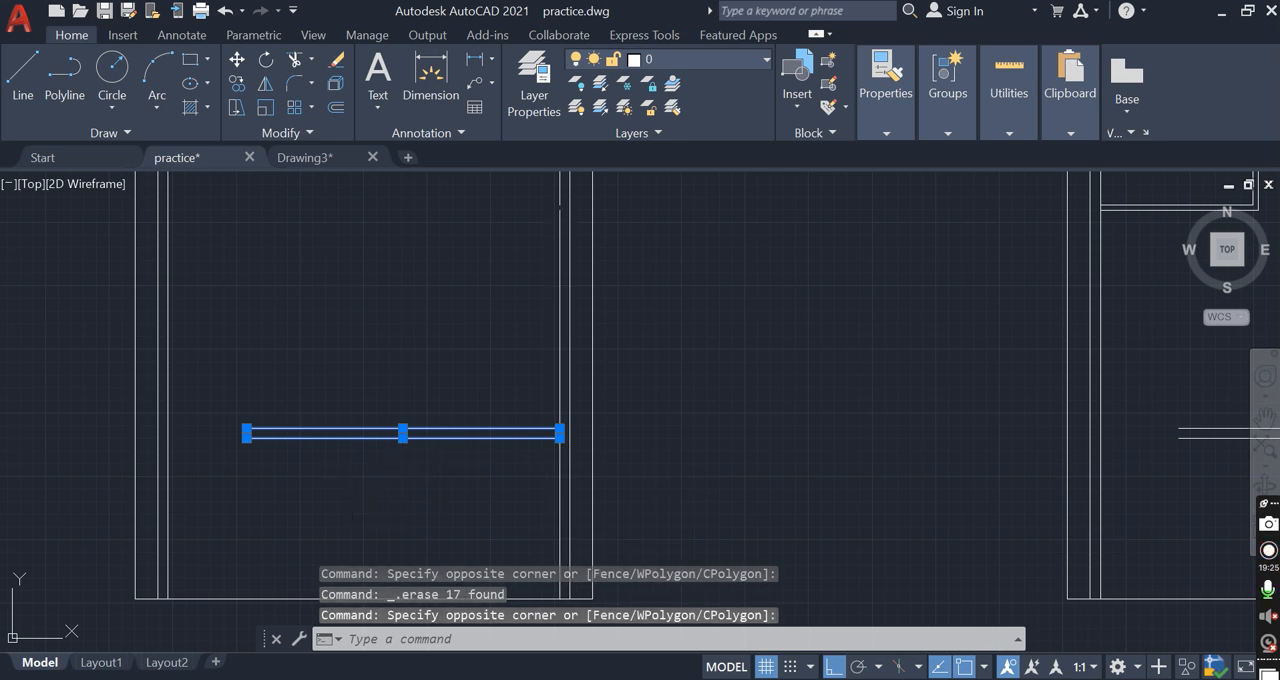
{"action": "key", "text": "Return"}
{"action": "left_click", "coordinate": [245, 433]}
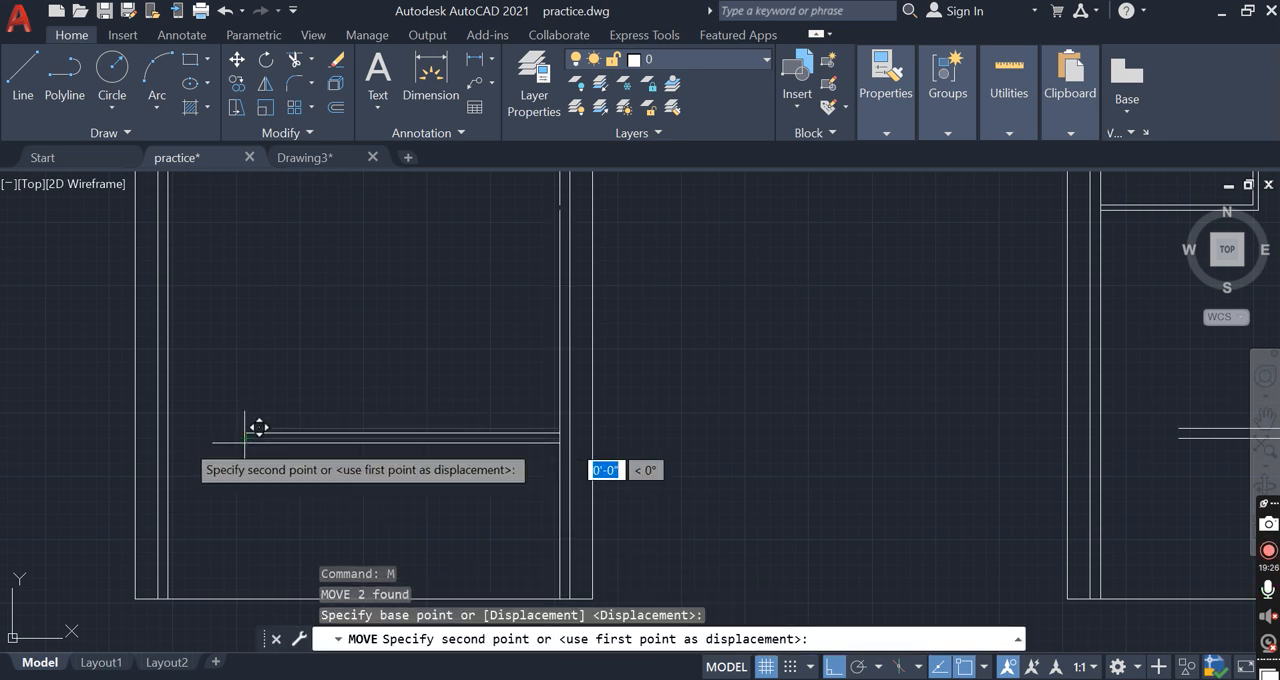
{"action": "left_click", "coordinate": [171, 433]}
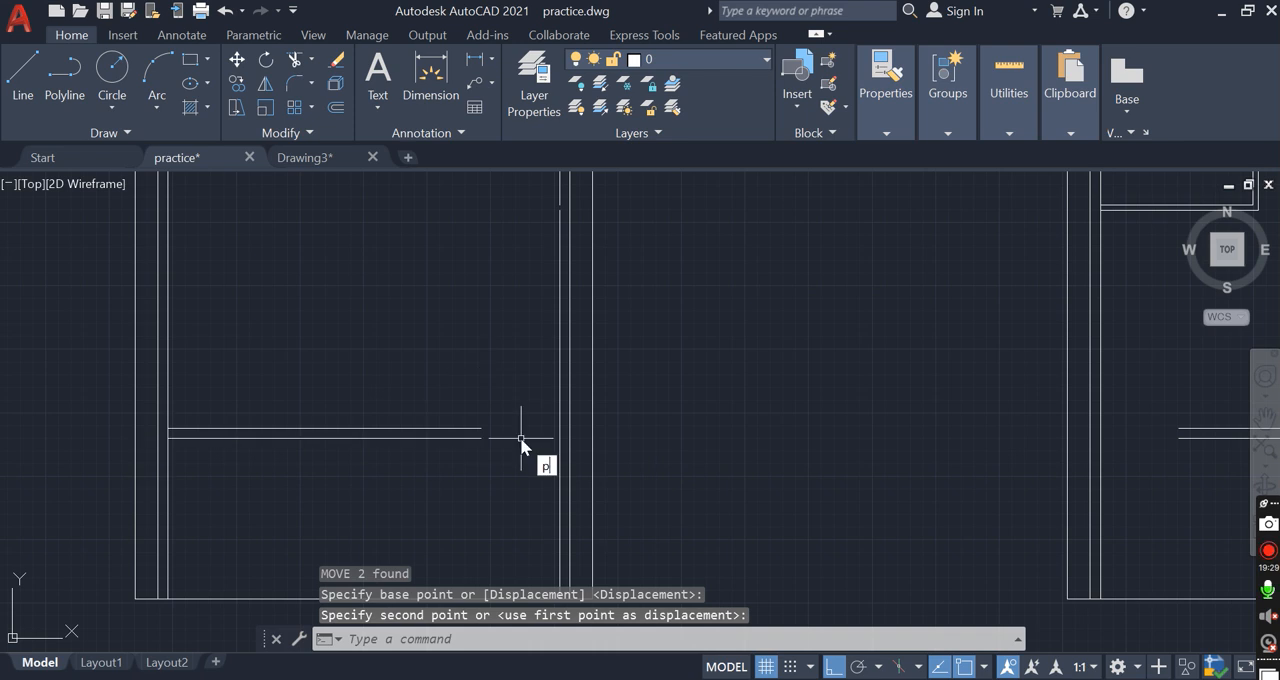
Draw a polyline from the moved wall's upper east corner north, then east to the inner face of the east wall
{"action": "type", "text": "pl"}
{"action": "key", "text": "Return"}
{"action": "left_click", "coordinate": [481, 428]}
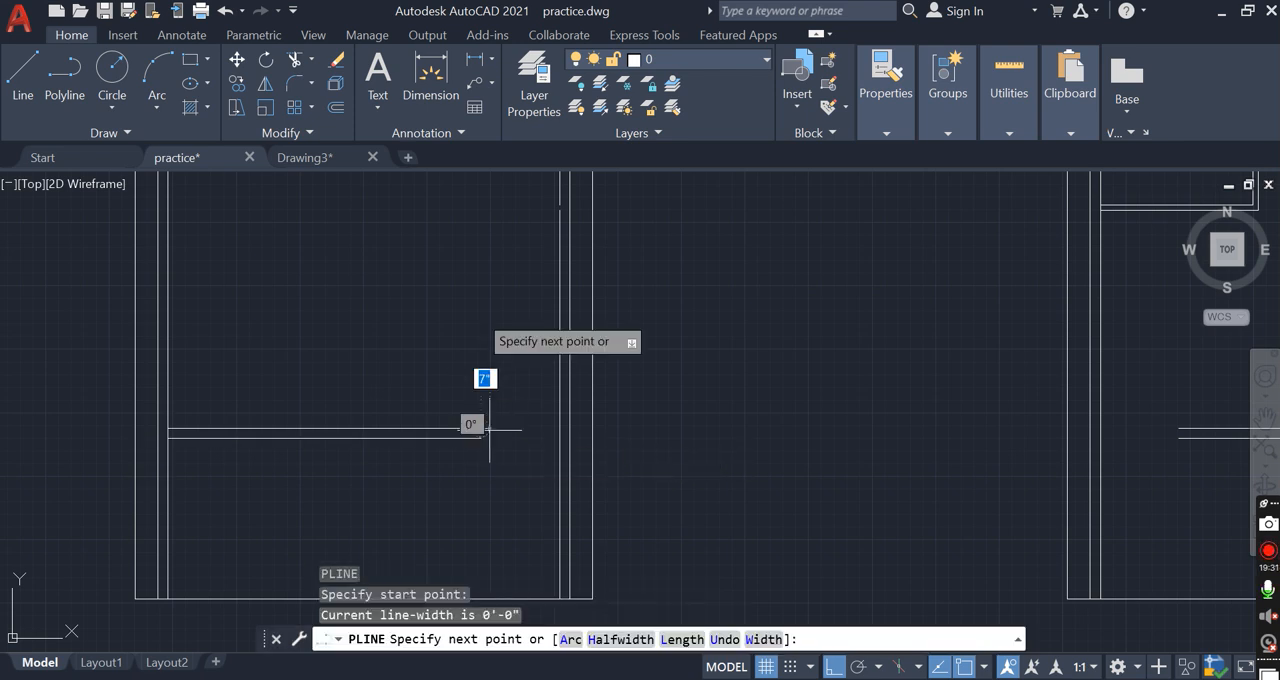
{"action": "left_click", "coordinate": [481, 284]}
{"action": "left_click", "coordinate": [560, 284]}
{"action": "key", "text": "Return"}
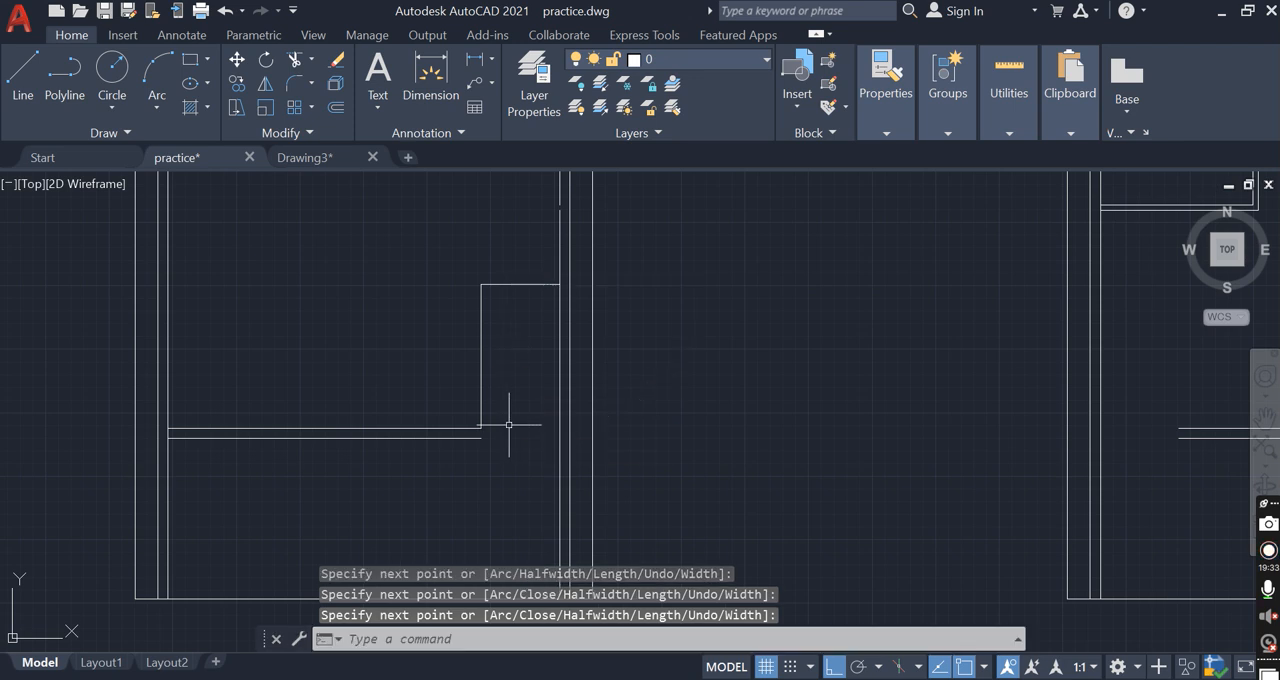
{"action": "scroll", "coordinate": [525, 405], "scroll_direction": "down", "scroll_amount": 2}
{"action": "left_click", "coordinate": [516, 372]}
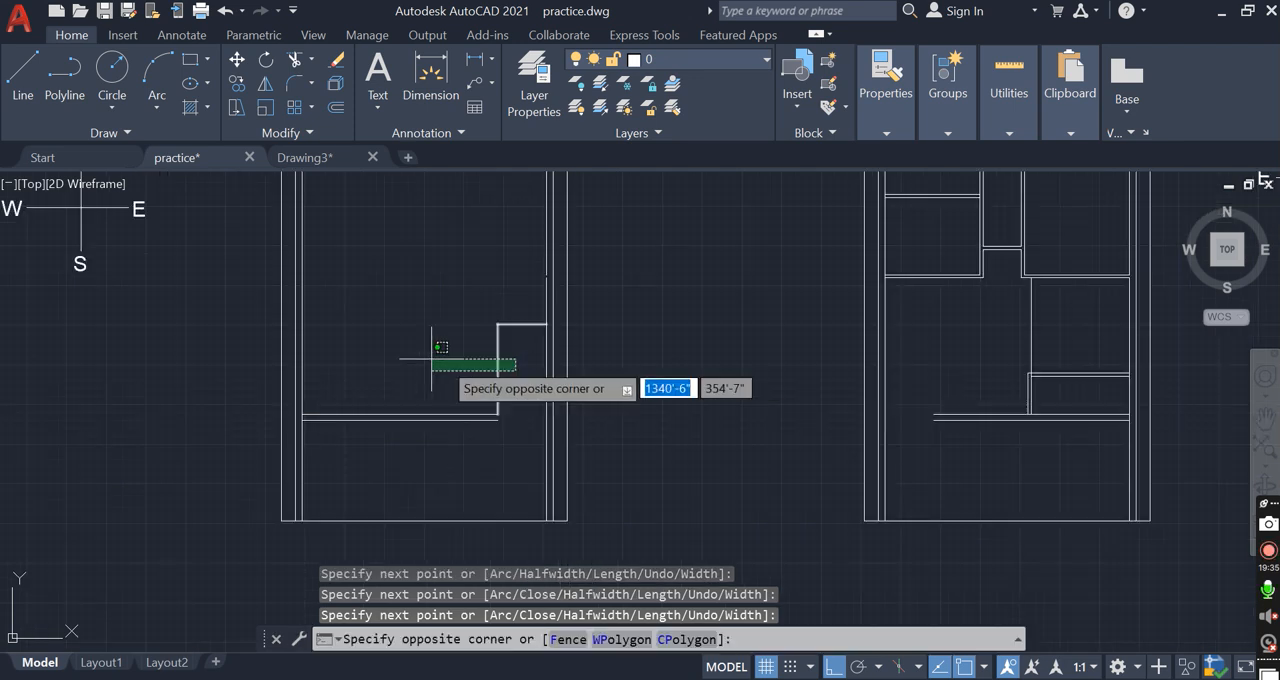
{"action": "left_click", "coordinate": [422, 345]}
{"action": "scroll", "coordinate": [472, 362], "scroll_direction": "down", "scroll_amount": 2}
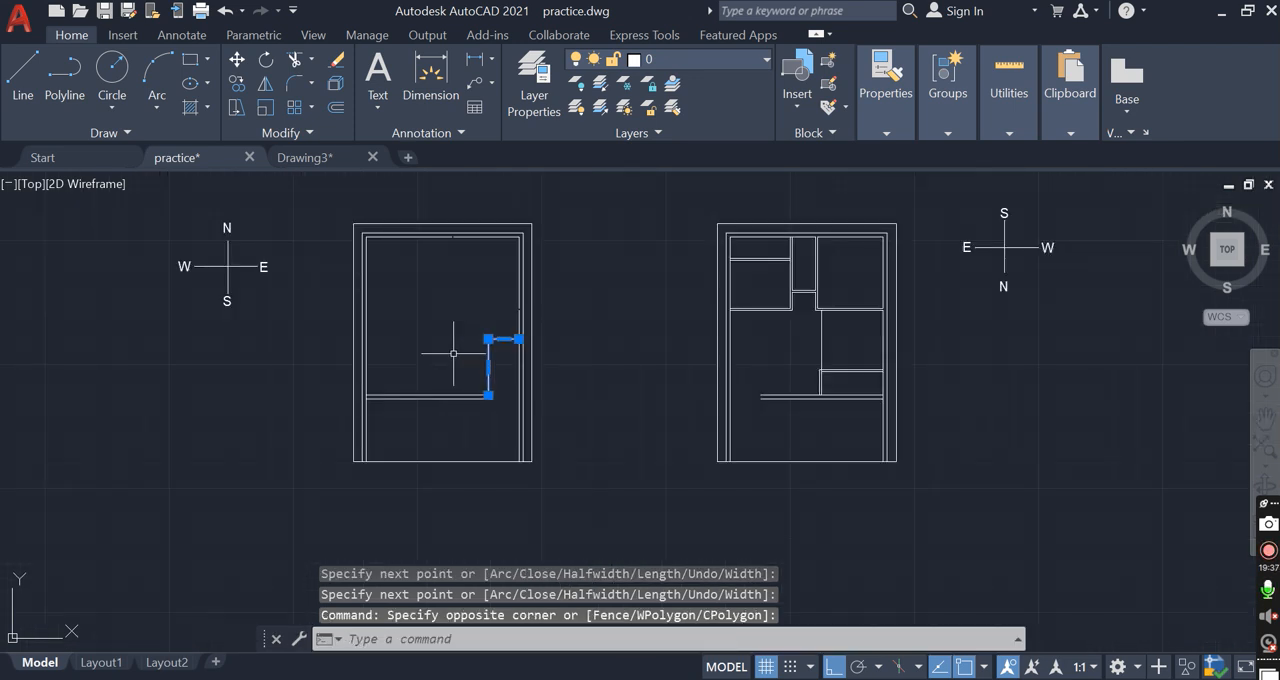
{"action": "scroll", "coordinate": [213, 224], "scroll_direction": "up", "scroll_amount": 2}
{"action": "left_click", "coordinate": [672, 440]}
{"action": "left_click", "coordinate": [617, 447]}
{"action": "left_click", "coordinate": [690, 455]}
{"action": "left_click", "coordinate": [619, 449]}
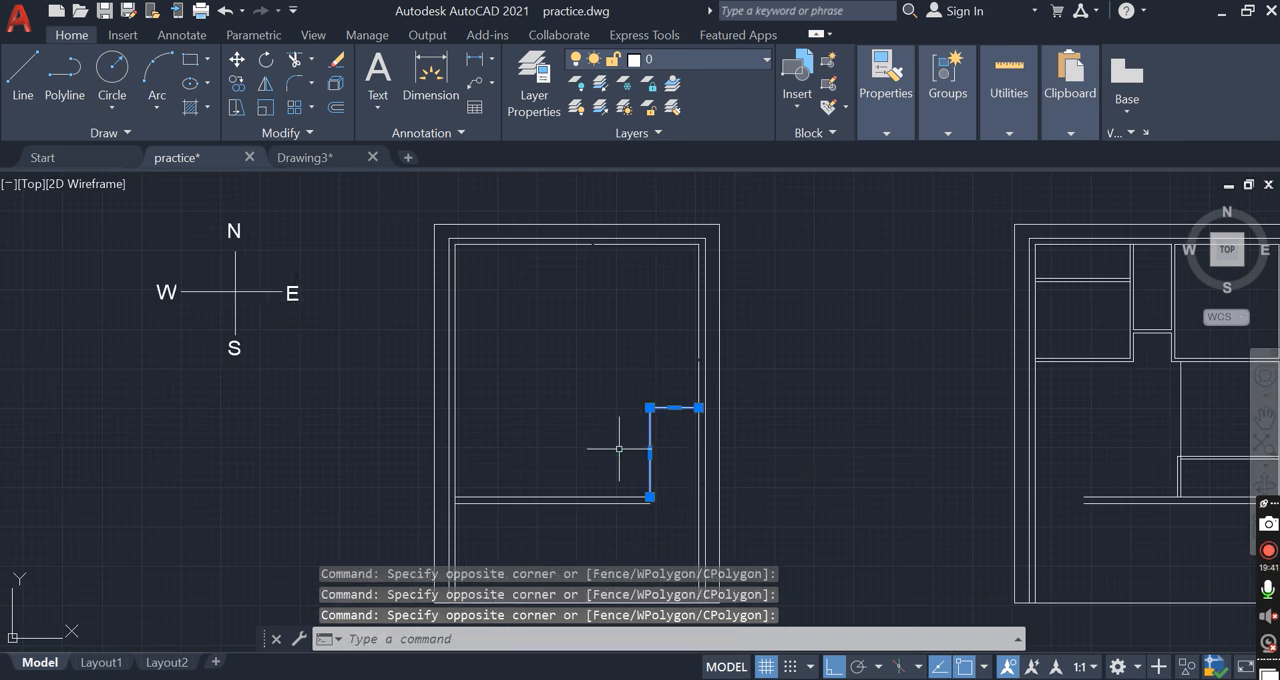
{"action": "left_click", "coordinate": [676, 463]}
{"action": "left_click", "coordinate": [626, 463]}
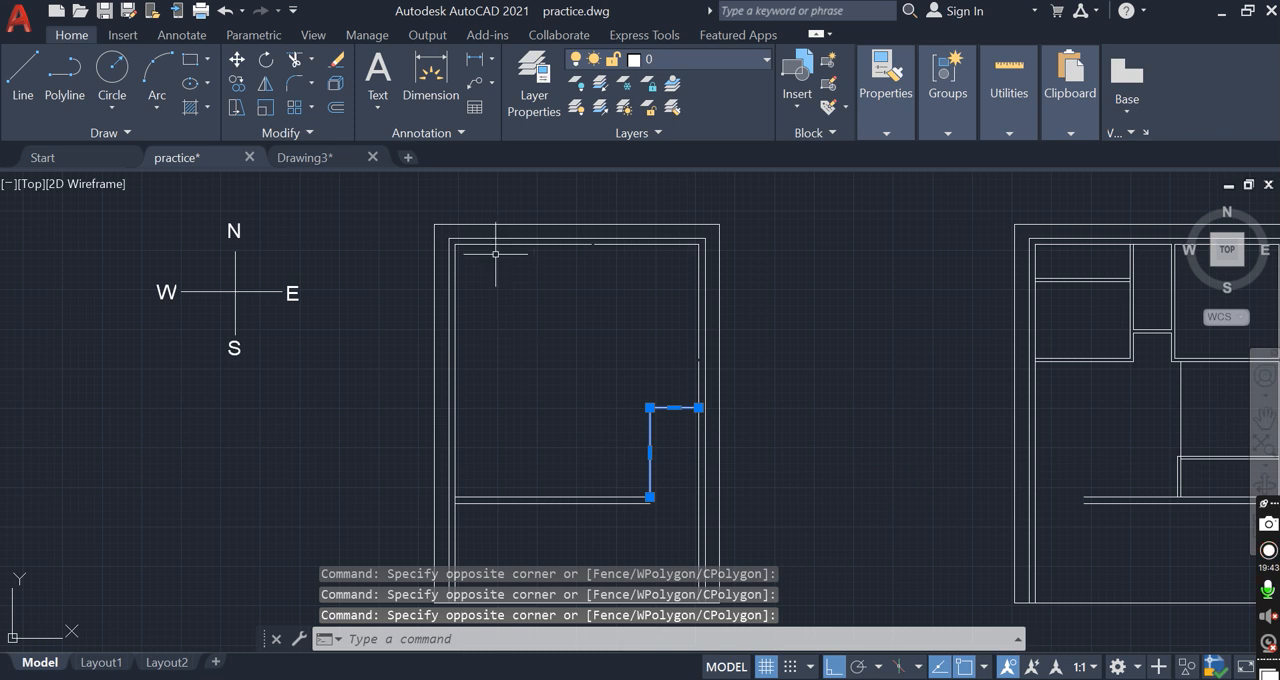
{"action": "left_click", "coordinate": [462, 379]}
{"action": "left_click", "coordinate": [577, 462]}
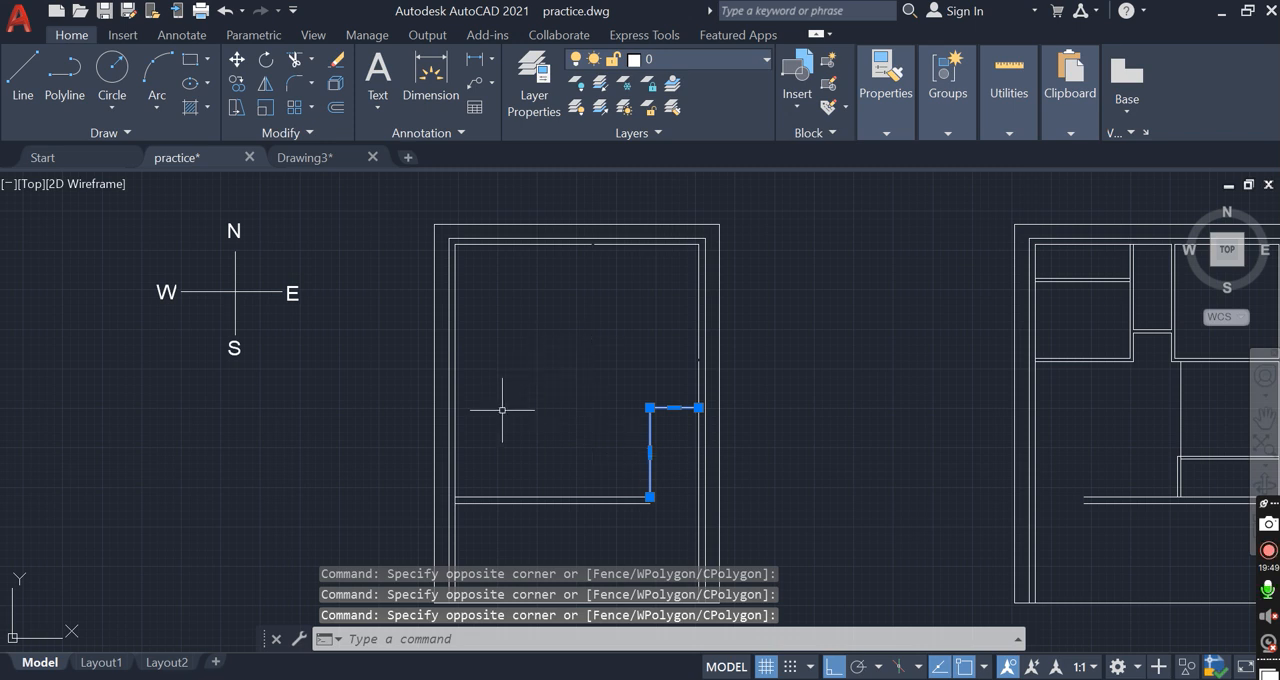
{"action": "left_click", "coordinate": [455, 250]}
{"action": "key", "text": "Escape"}
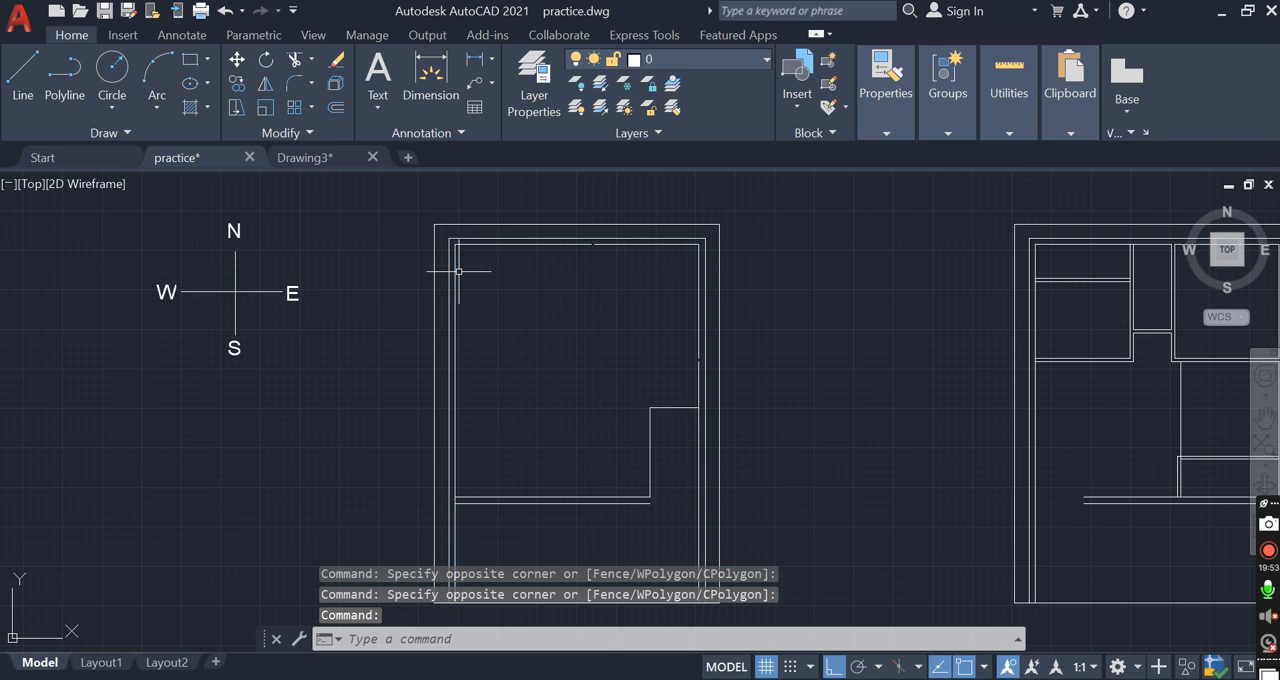
{"action": "left_click", "coordinate": [464, 254]}
{"action": "left_click", "coordinate": [604, 294]}
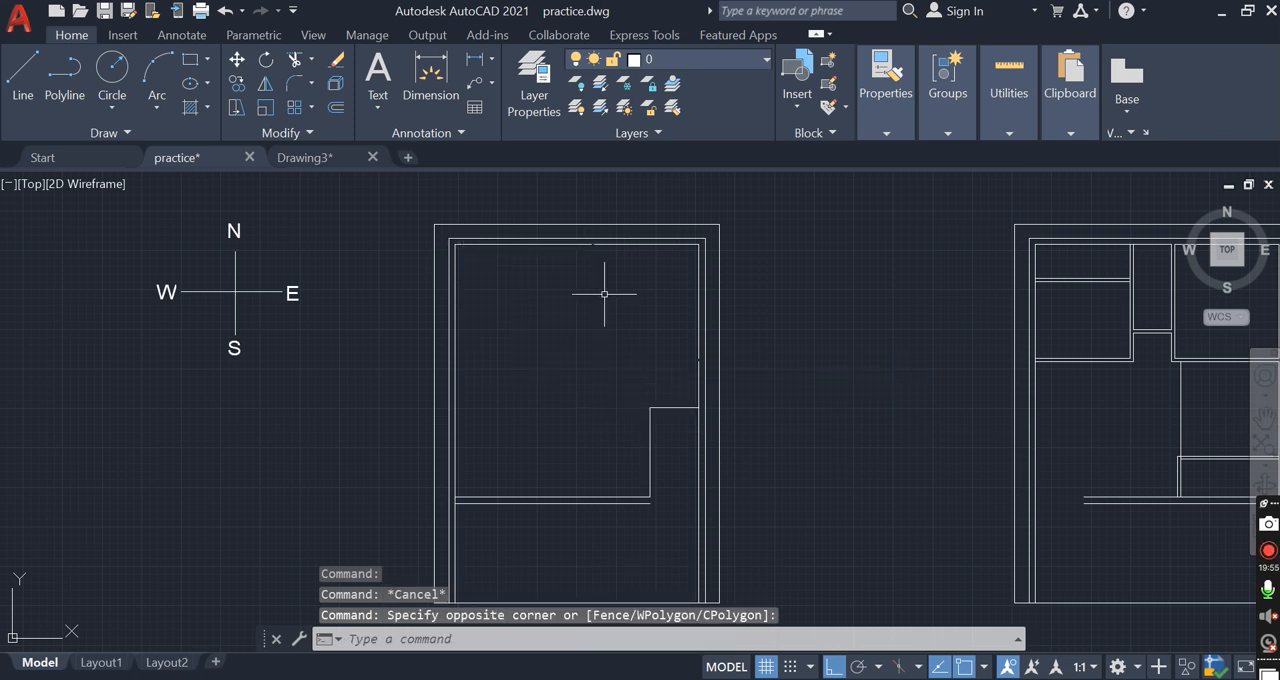
{"action": "left_click", "coordinate": [596, 268]}
{"action": "left_click", "coordinate": [696, 360]}
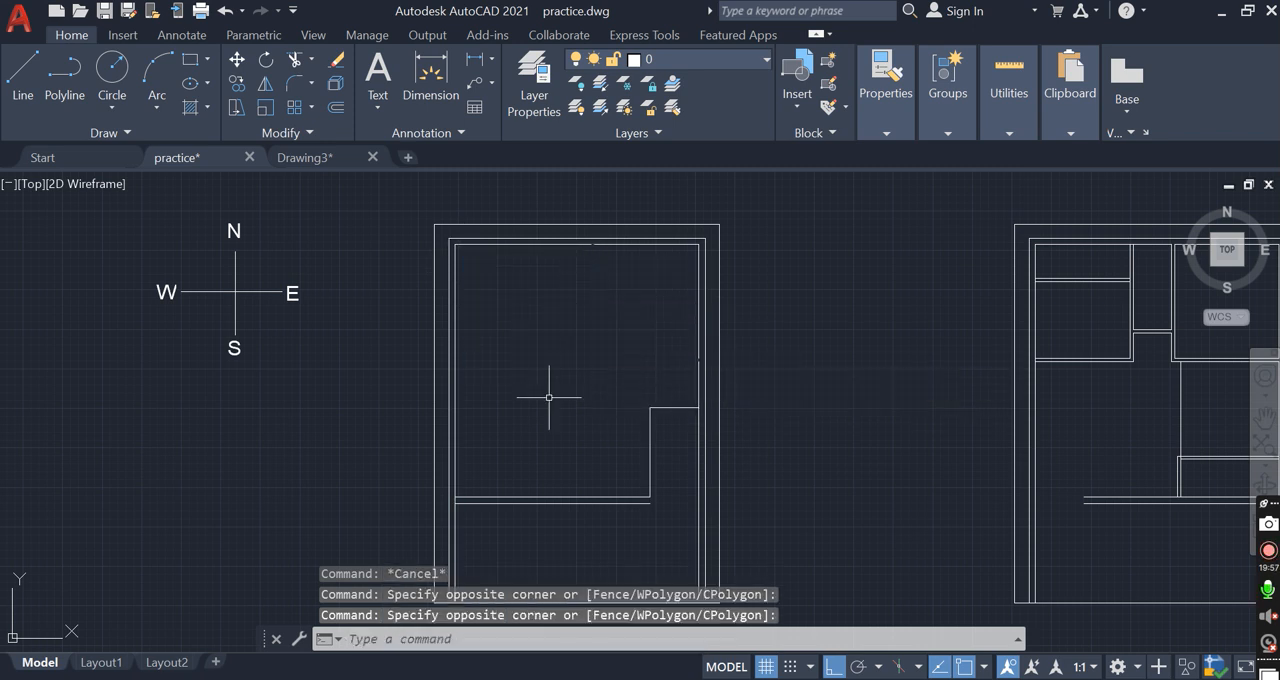
{"action": "left_click", "coordinate": [474, 406]}
{"action": "left_click", "coordinate": [601, 470]}
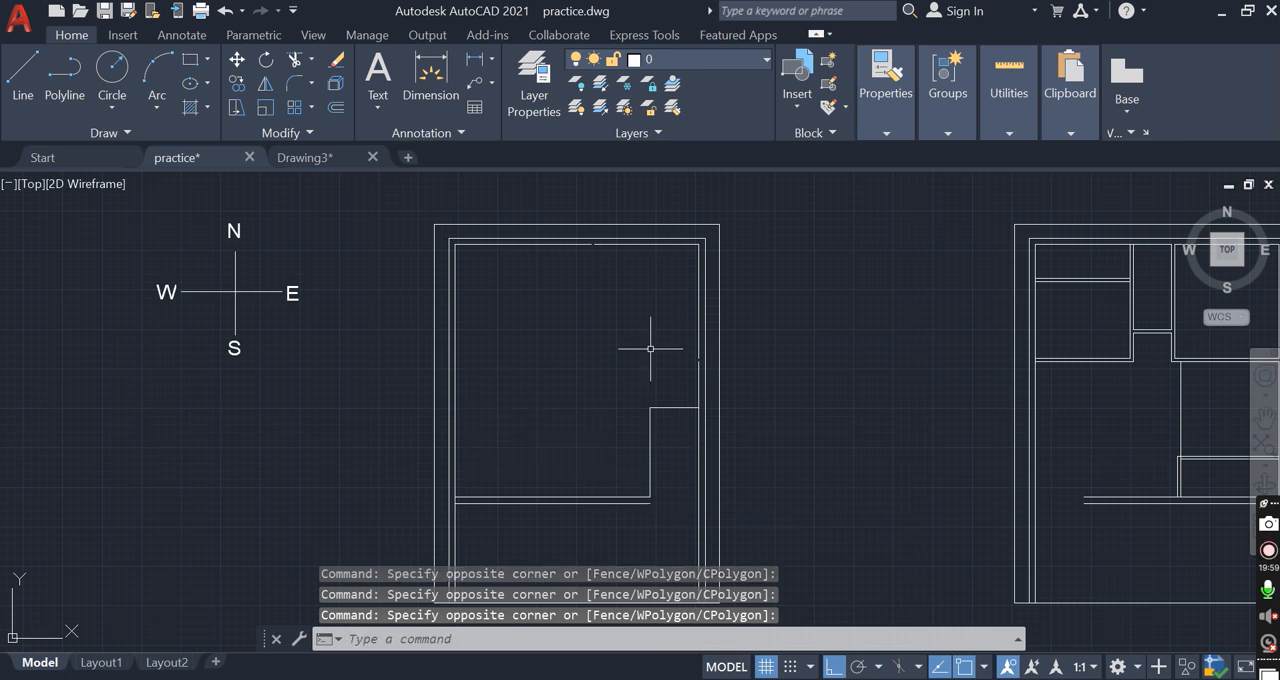
{"action": "left_click", "coordinate": [566, 271]}
{"action": "left_click", "coordinate": [658, 365]}
{"action": "left_click", "coordinate": [481, 397]}
{"action": "left_click", "coordinate": [602, 460]}
{"action": "left_click", "coordinate": [480, 263]}
{"action": "left_click", "coordinate": [536, 327]}
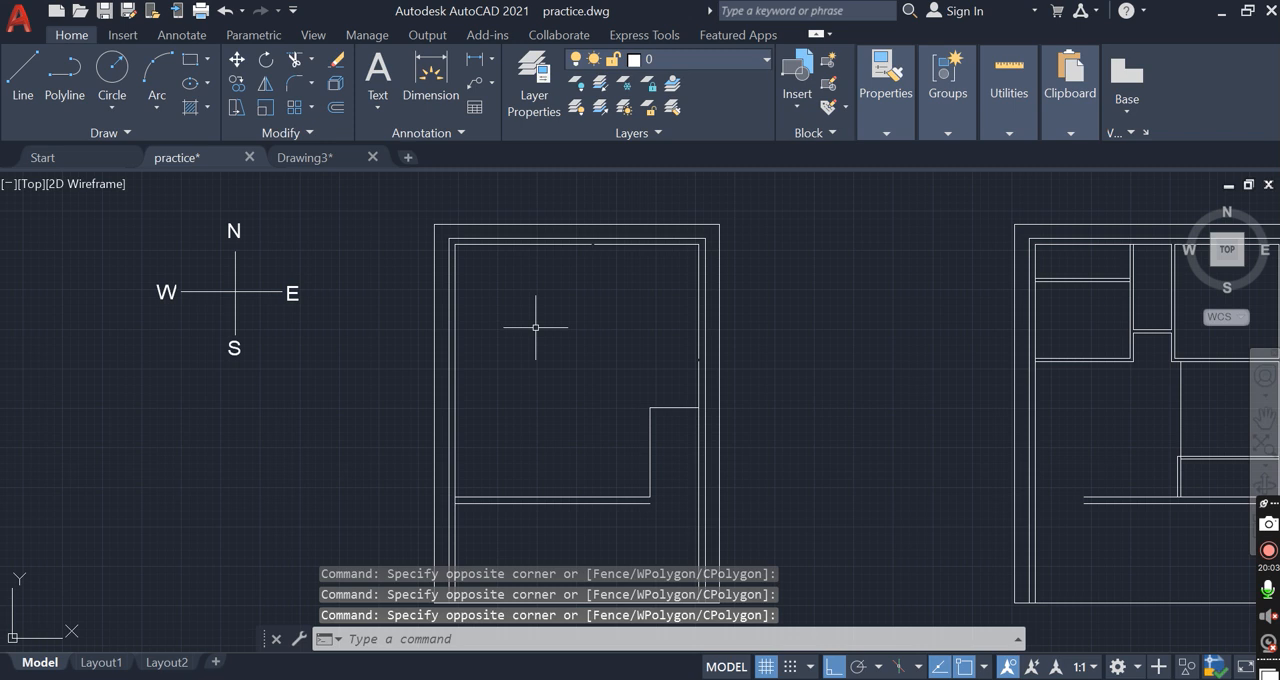